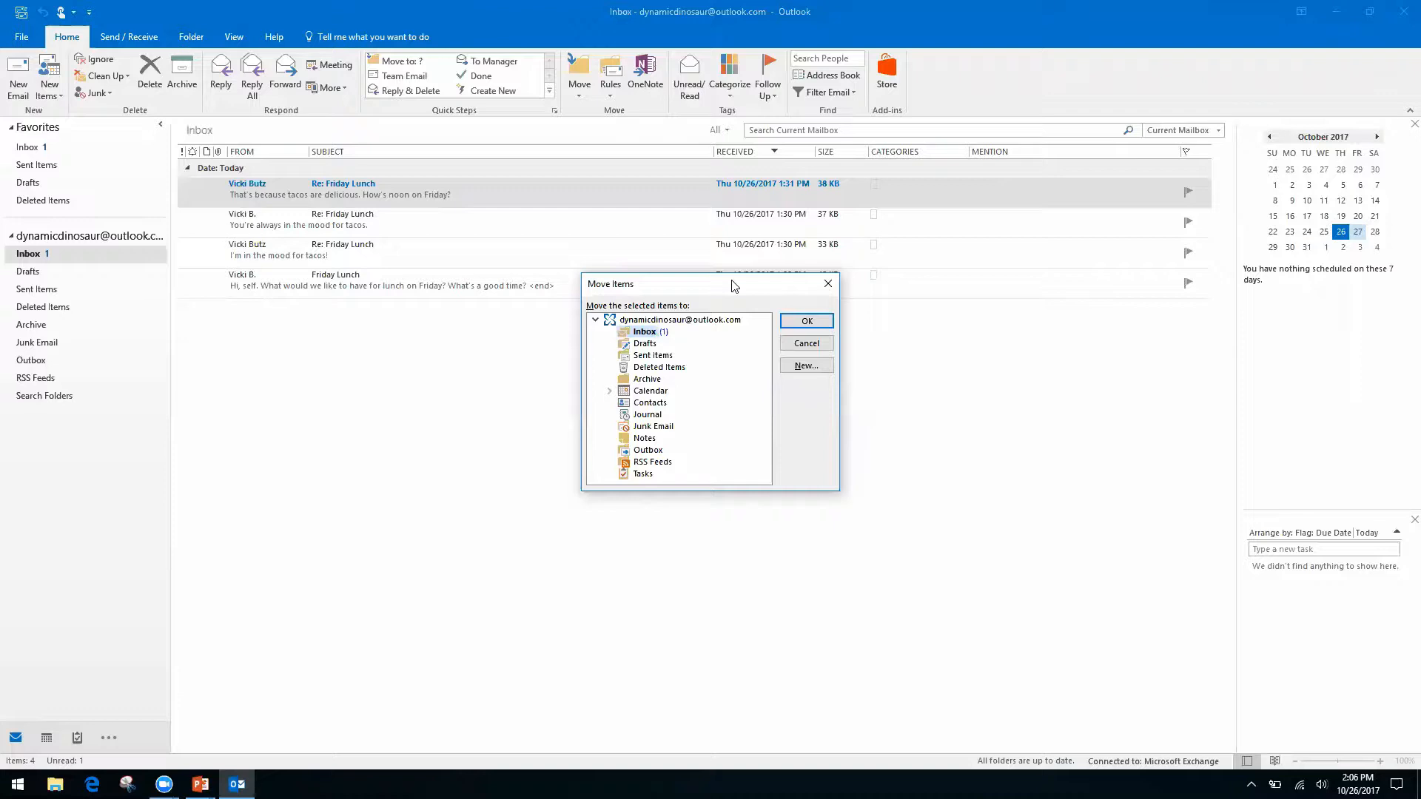
# Browse the Move Items folder list, then cancel without moving the message.
pyautogui.press('Down')
pyautogui.press('Down')
pyautogui.press('Down')
pyautogui.press('Down')
pyautogui.press('Up')
pyautogui.press('Up')
pyautogui.press('Up')
pyautogui.press('Up')
pyautogui.click(827, 287)
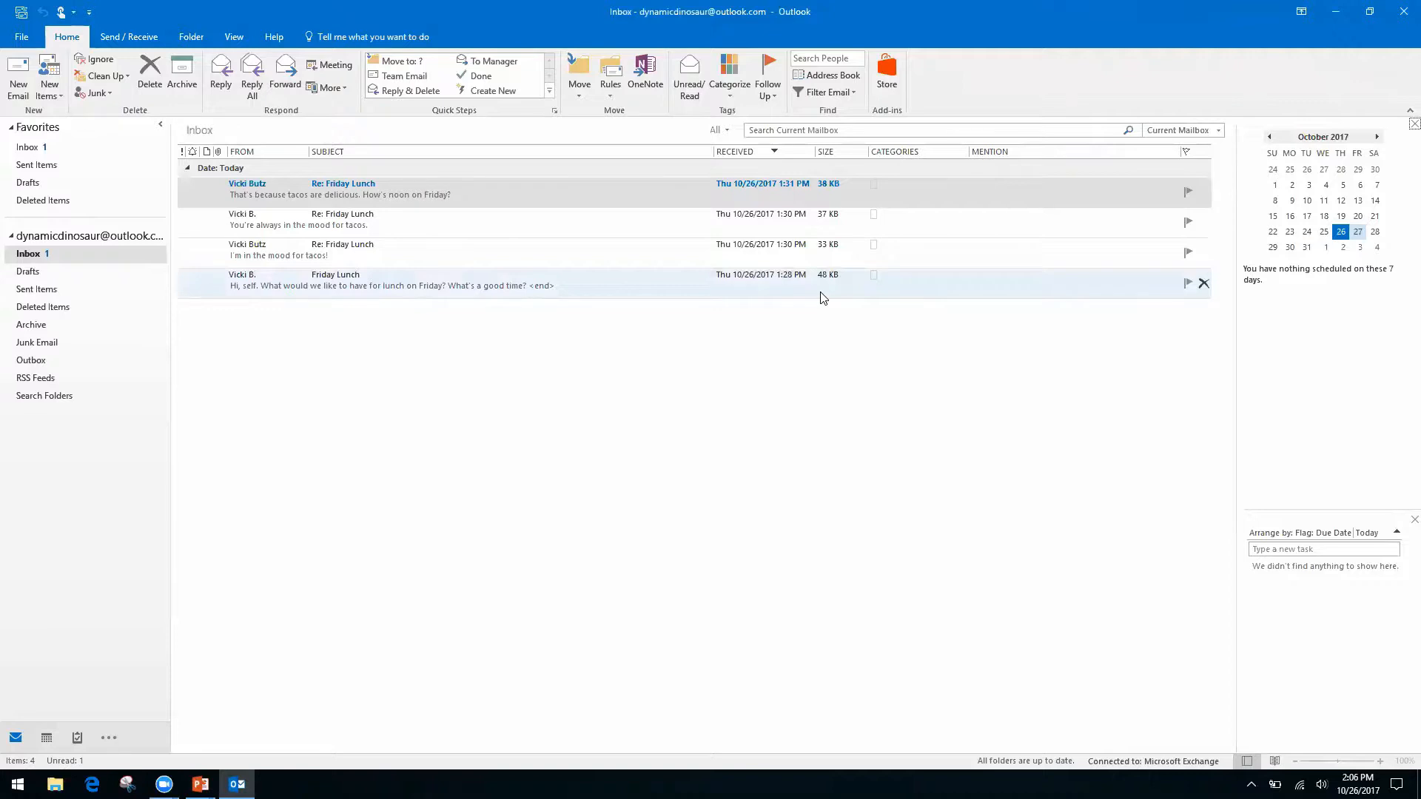
pyautogui.hotkey('alt', 'Tab')
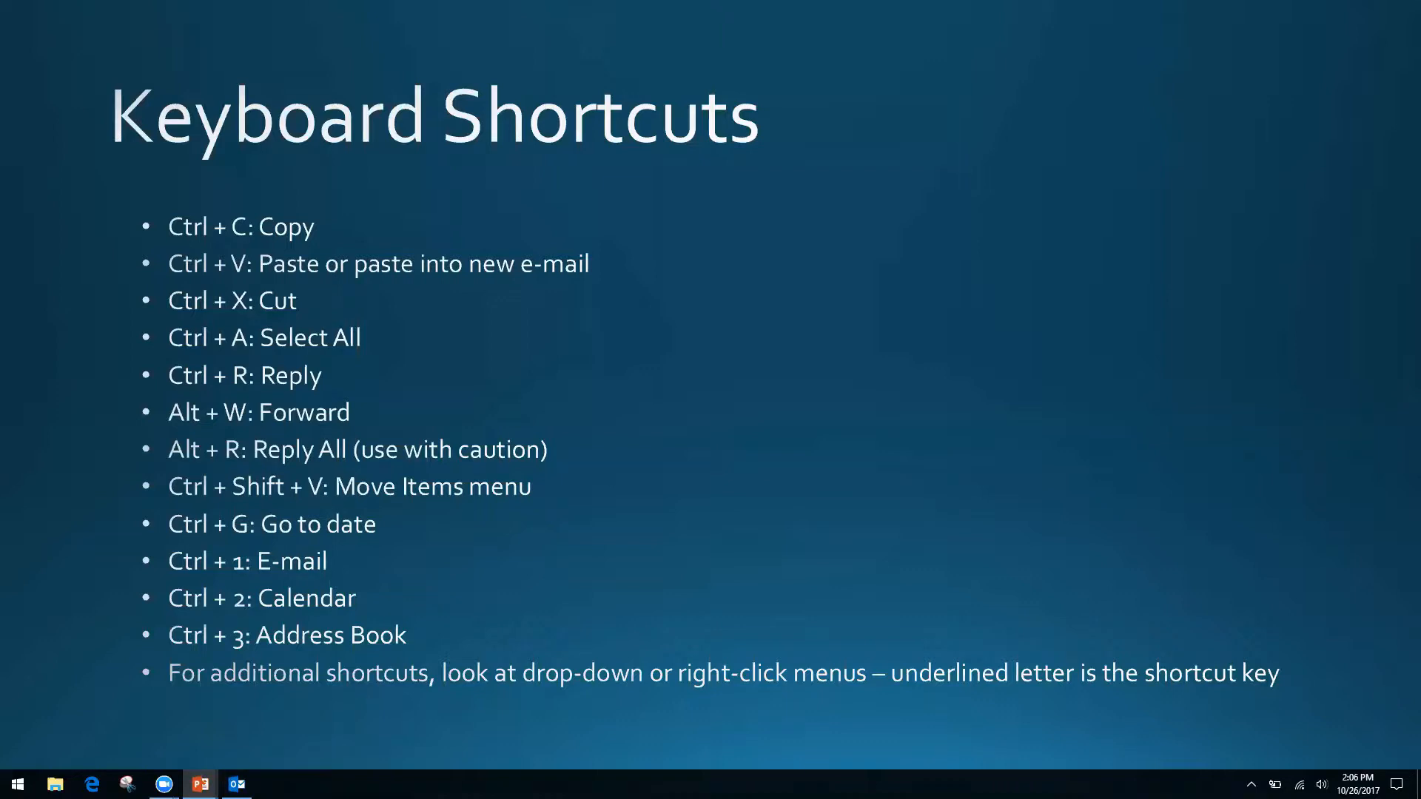
pyautogui.hotkey('alt', 'Tab')
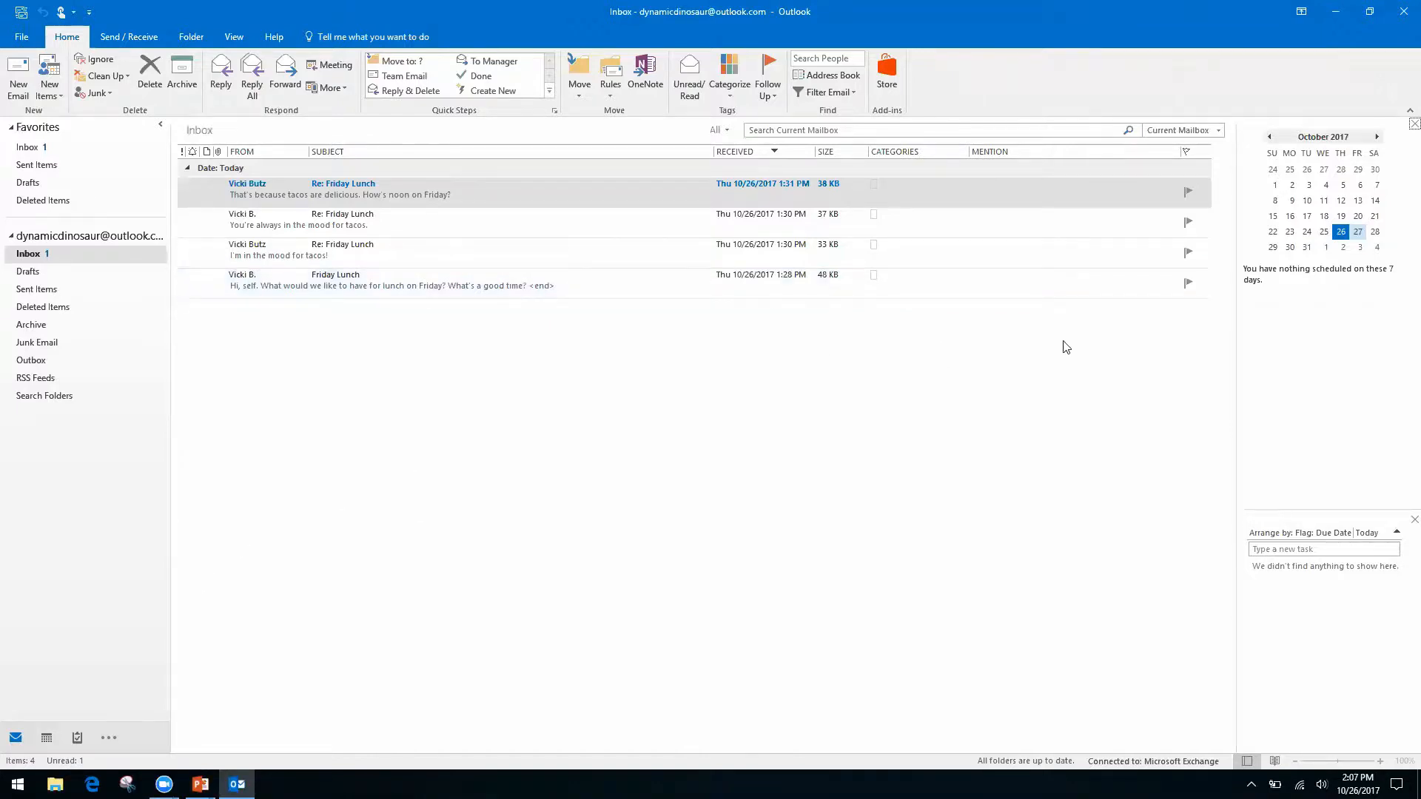
# Open the Calendar, widen the month view and jump to 2 November 2017.
pyautogui.hotkey('ctrl', '2')
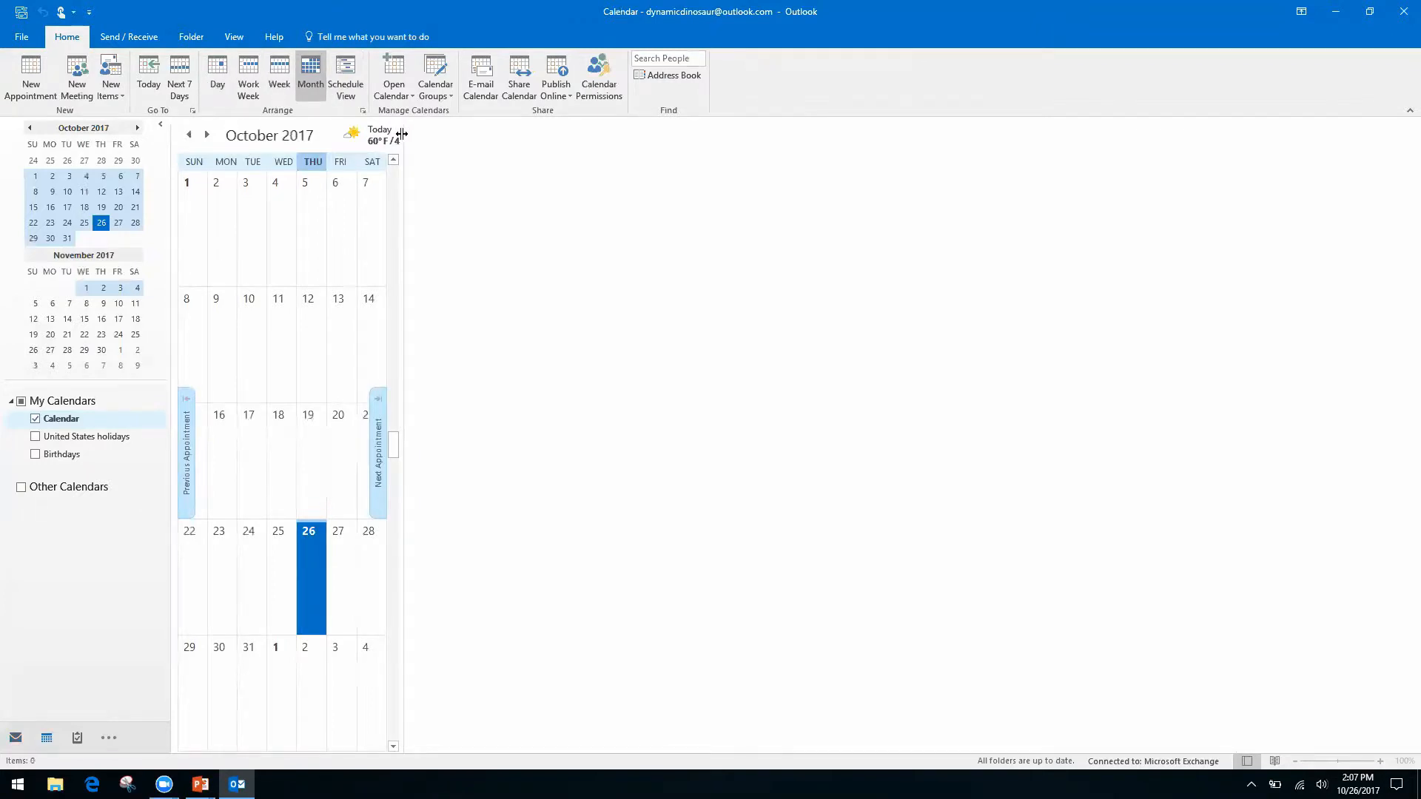
pyautogui.moveTo(401, 130); pyautogui.dragTo(1230, 256)
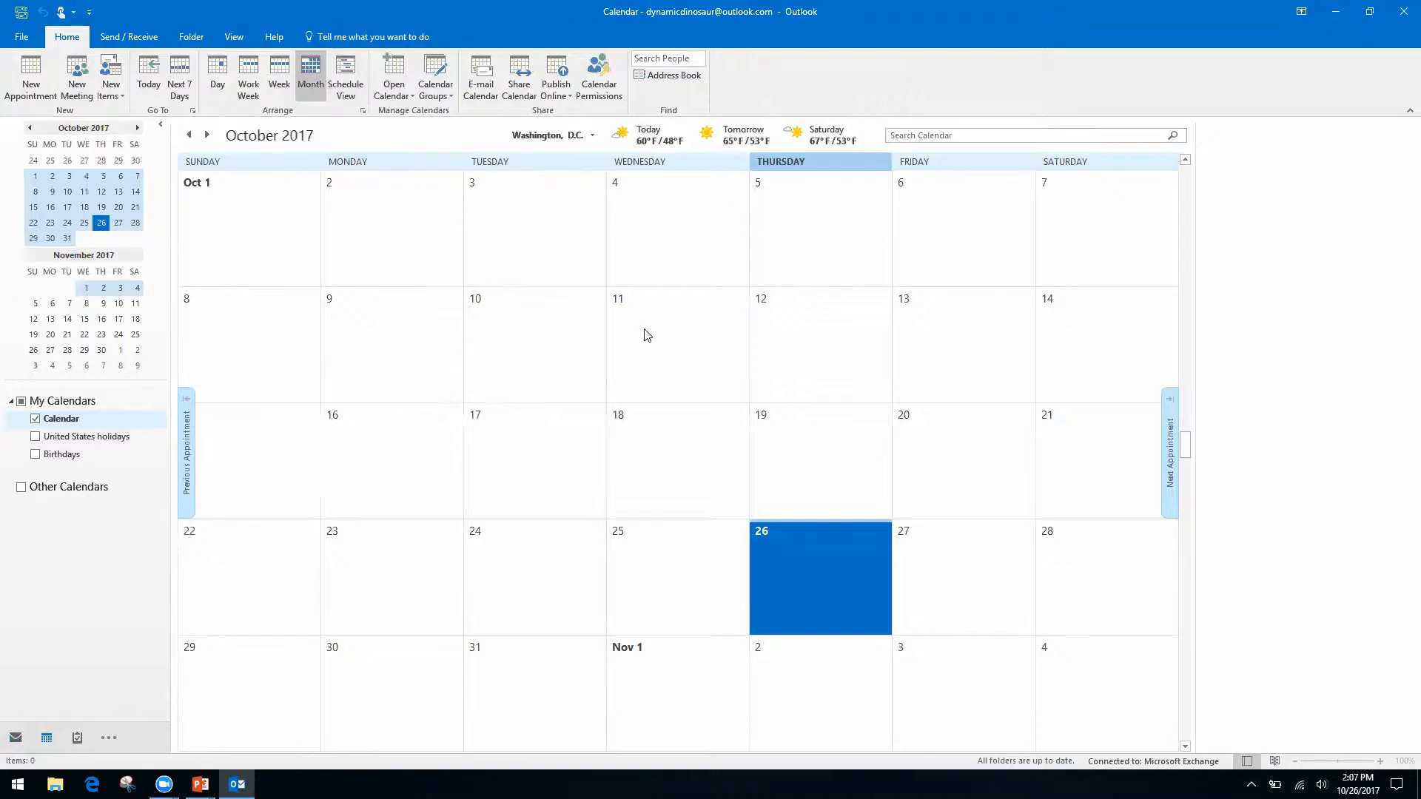
pyautogui.hotkey('ctrl', 'g')
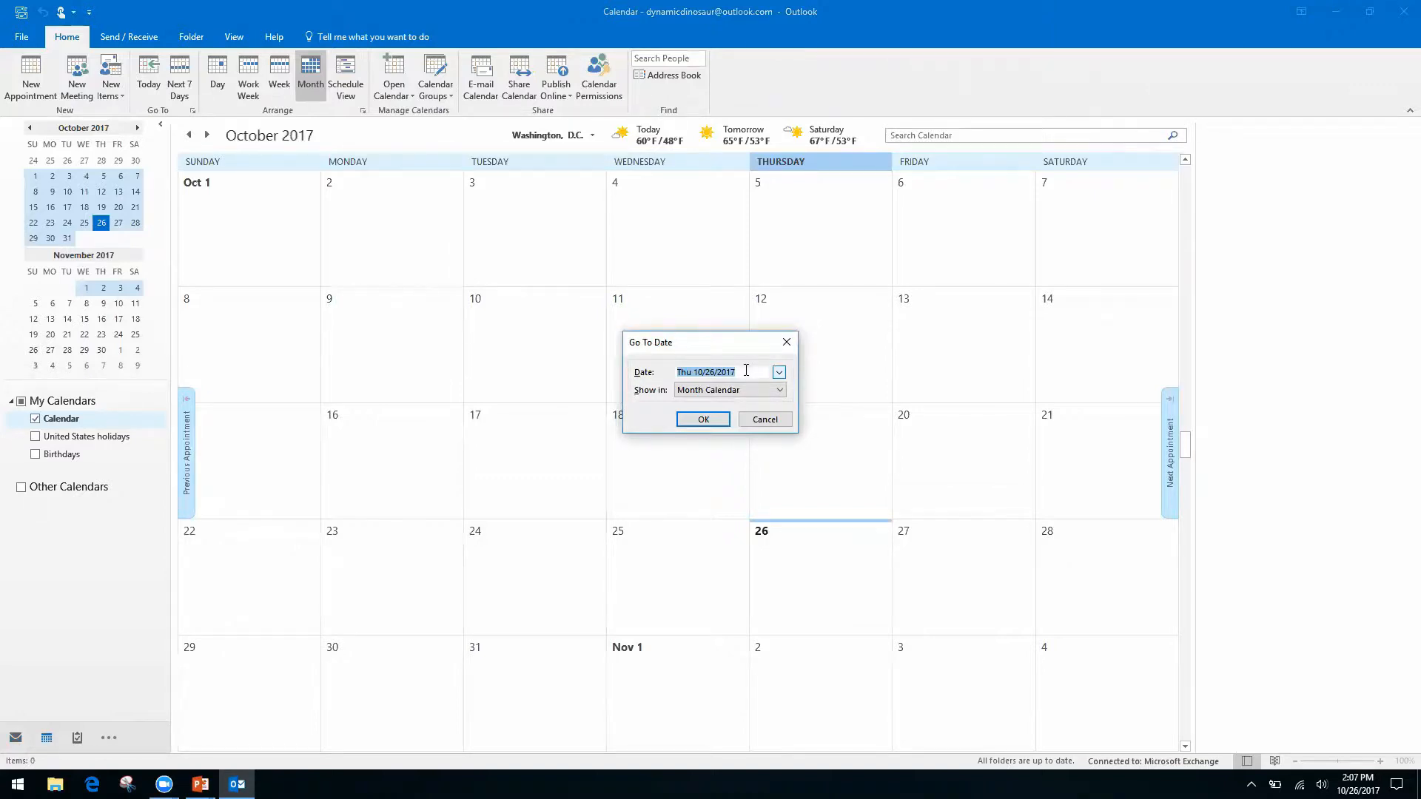
pyautogui.write('11/2/17')
pyautogui.press('Return')
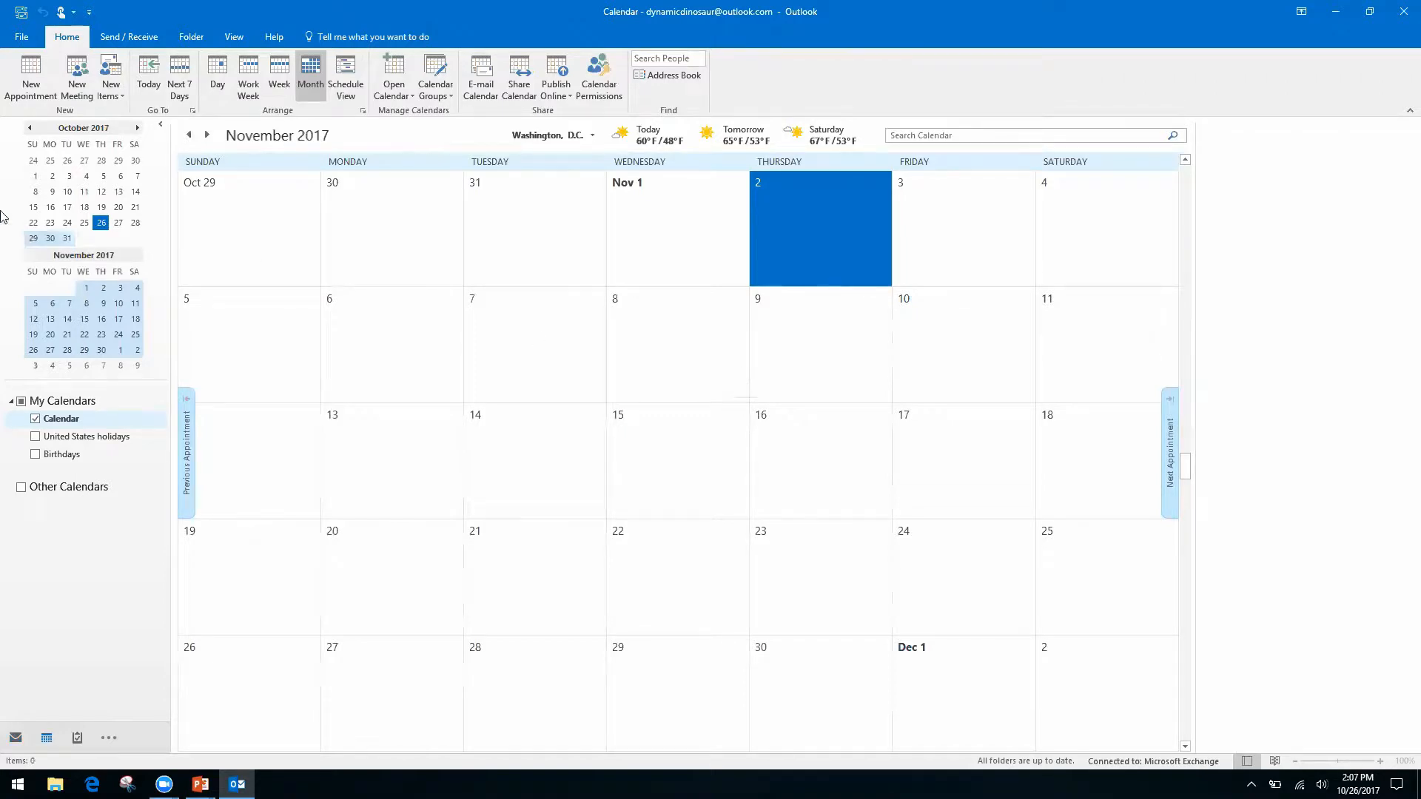
# Page the calendar four months ahead and three back, then return to the Keyboard Shortcuts slide.
pyautogui.click(138, 129)
pyautogui.click(139, 129)
pyautogui.click(138, 129)
pyautogui.click(138, 129)
pyautogui.click(139, 129)
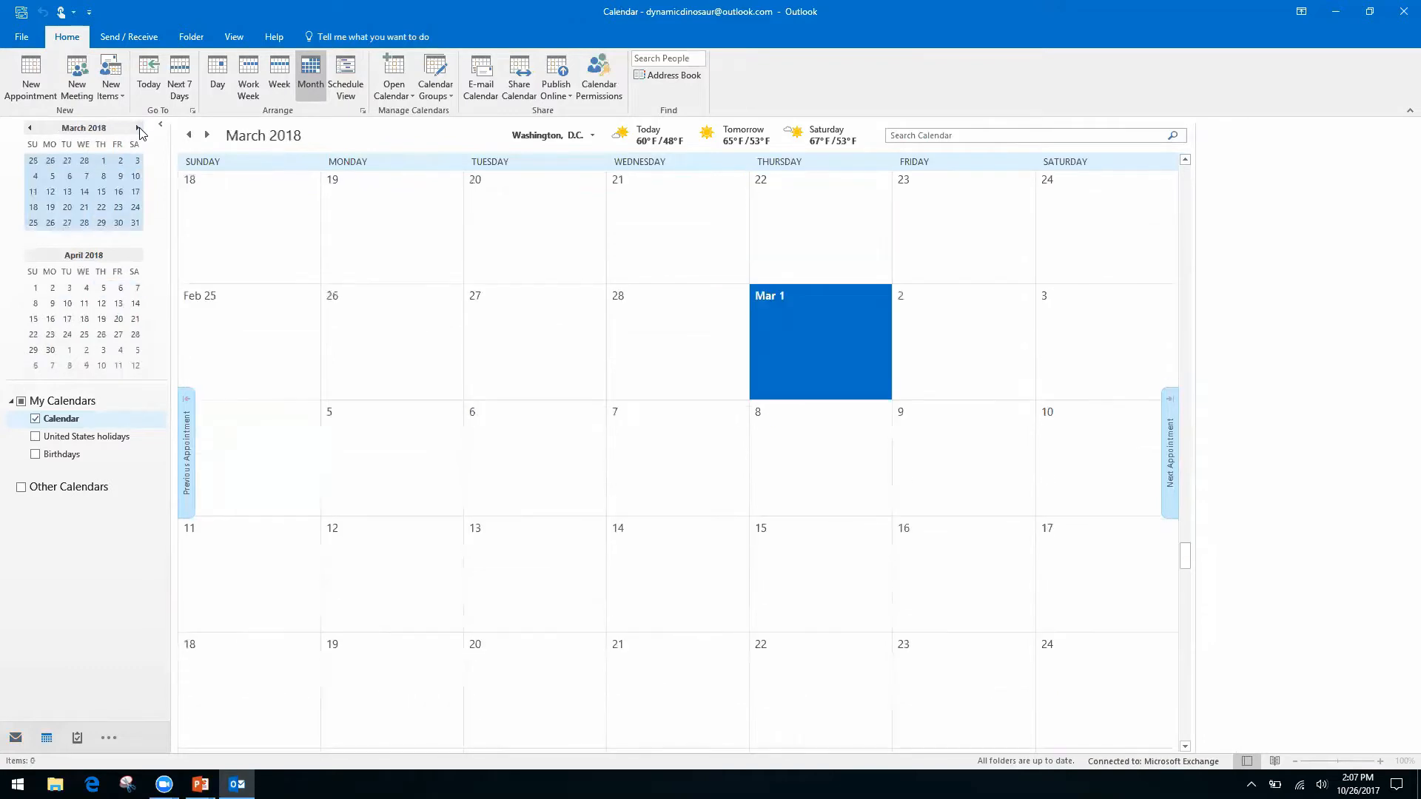
pyautogui.click(30, 131)
pyautogui.click(29, 131)
pyautogui.click(30, 130)
pyautogui.click(29, 131)
pyautogui.click(30, 131)
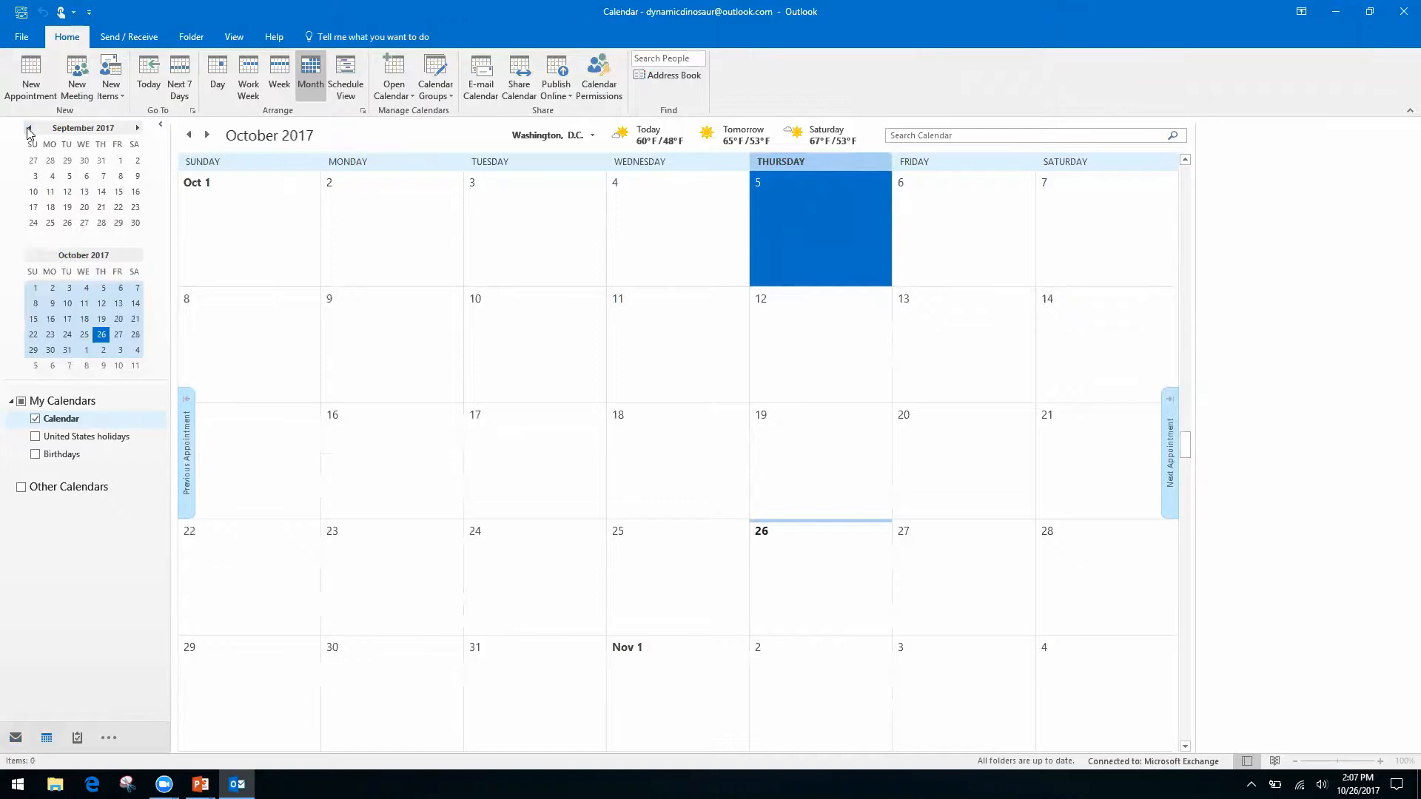
pyautogui.hotkey('alt', 'Tab')
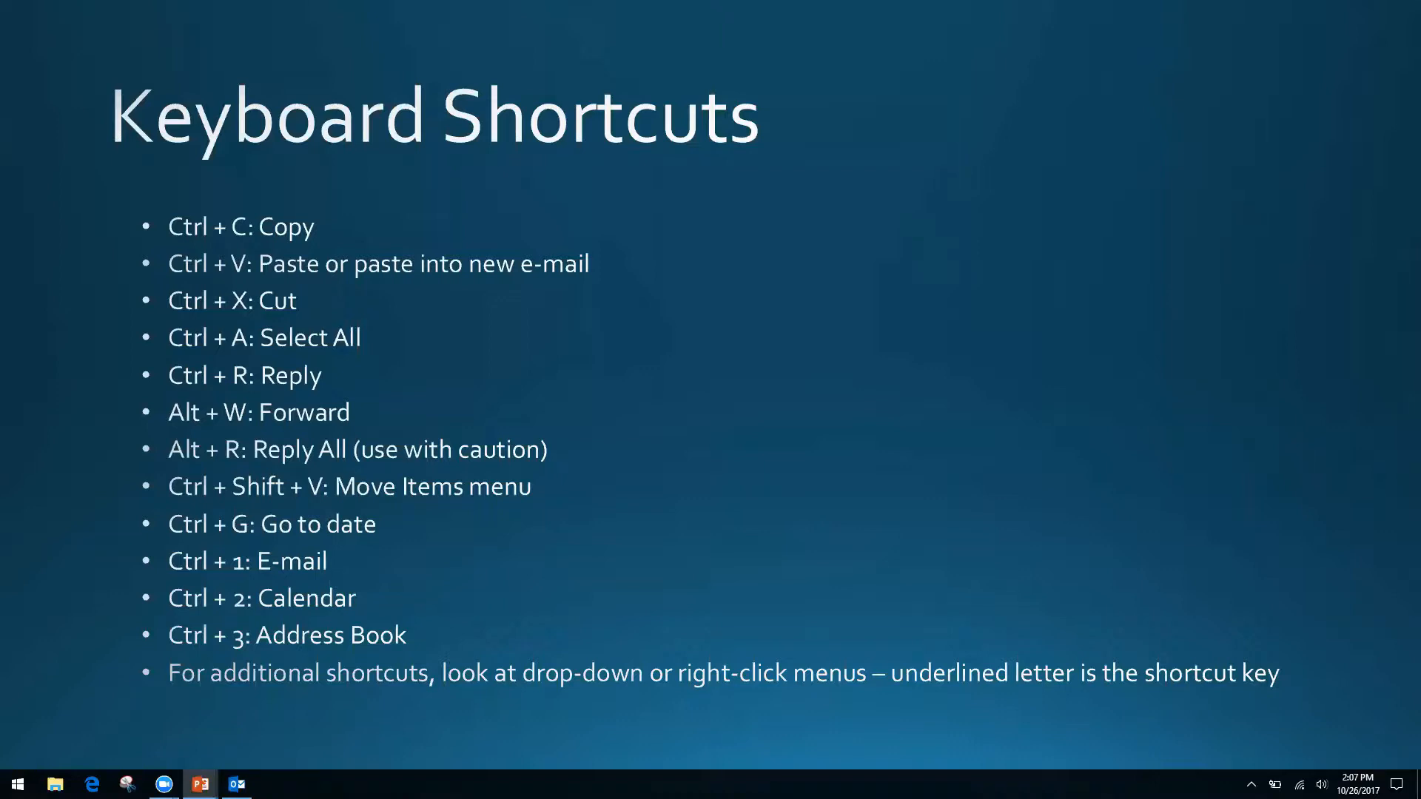
# Return to Outlook and cycle through Mail, Calendar and Contacts, ending on the empty Contacts list.
pyautogui.hotkey('alt', 'Tab')
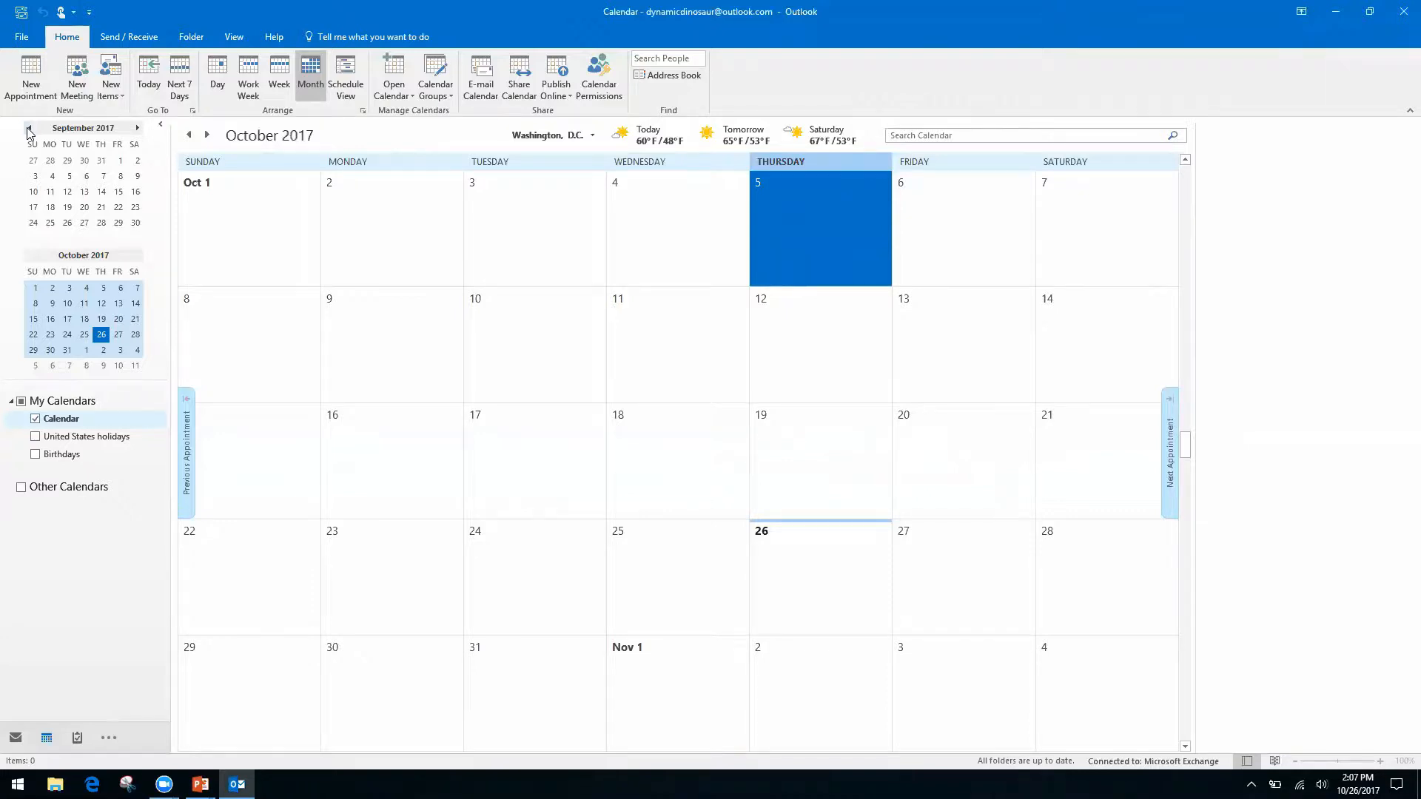
pyautogui.hotkey('ctrl', '1')
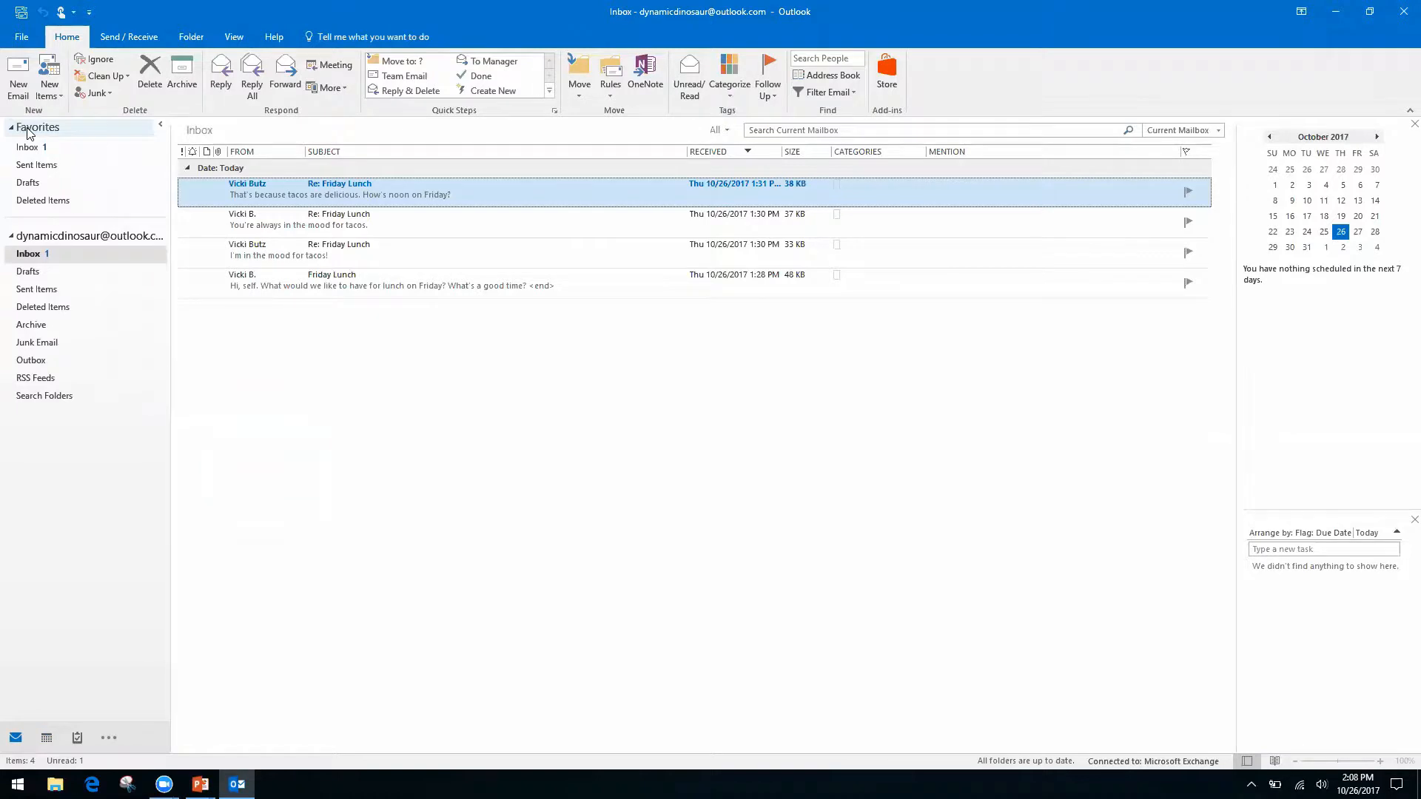
pyautogui.hotkey('ctrl', '2')
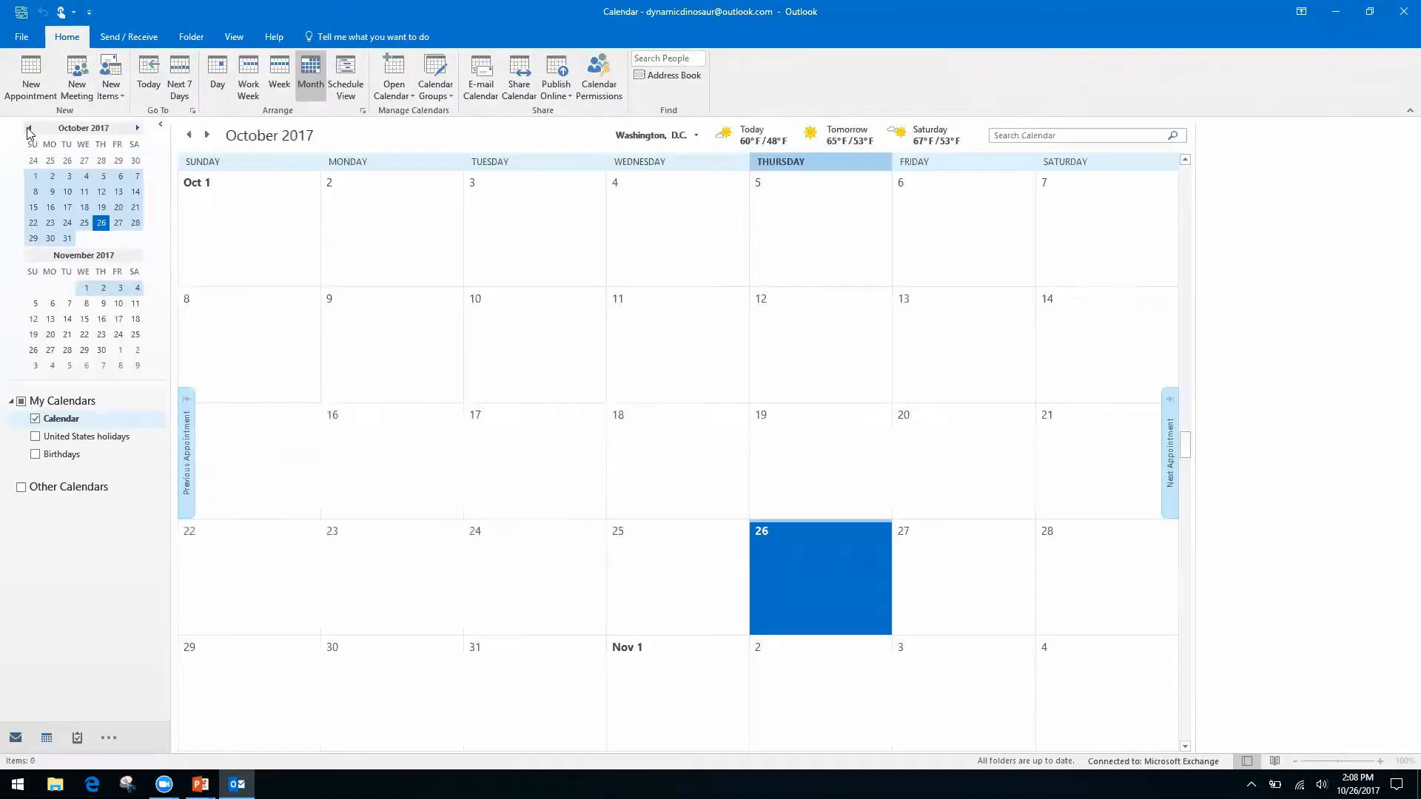
pyautogui.hotkey('ctrl', '3')
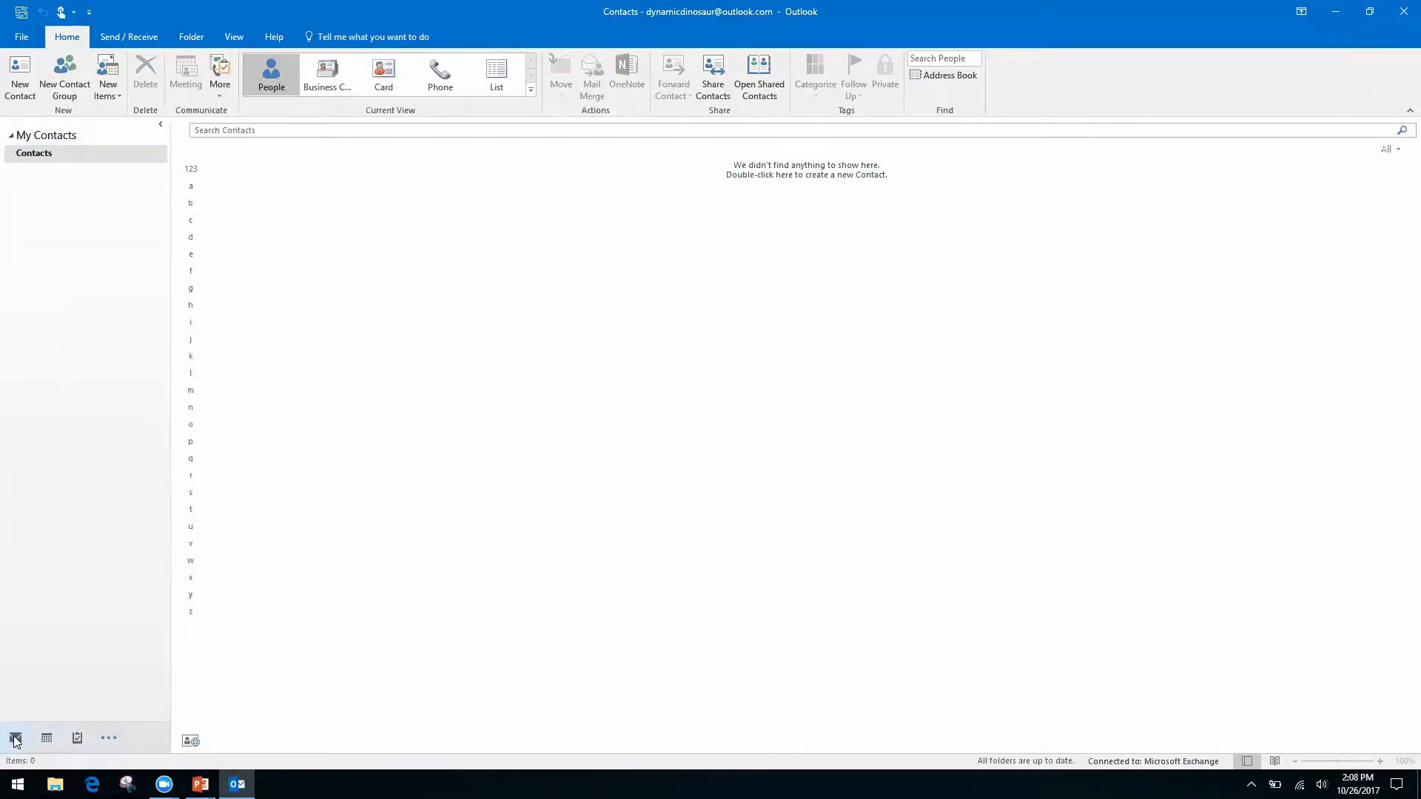
# Show the extra navigation places from the ... button, then dismiss them.
pyautogui.moveTo(48, 742)
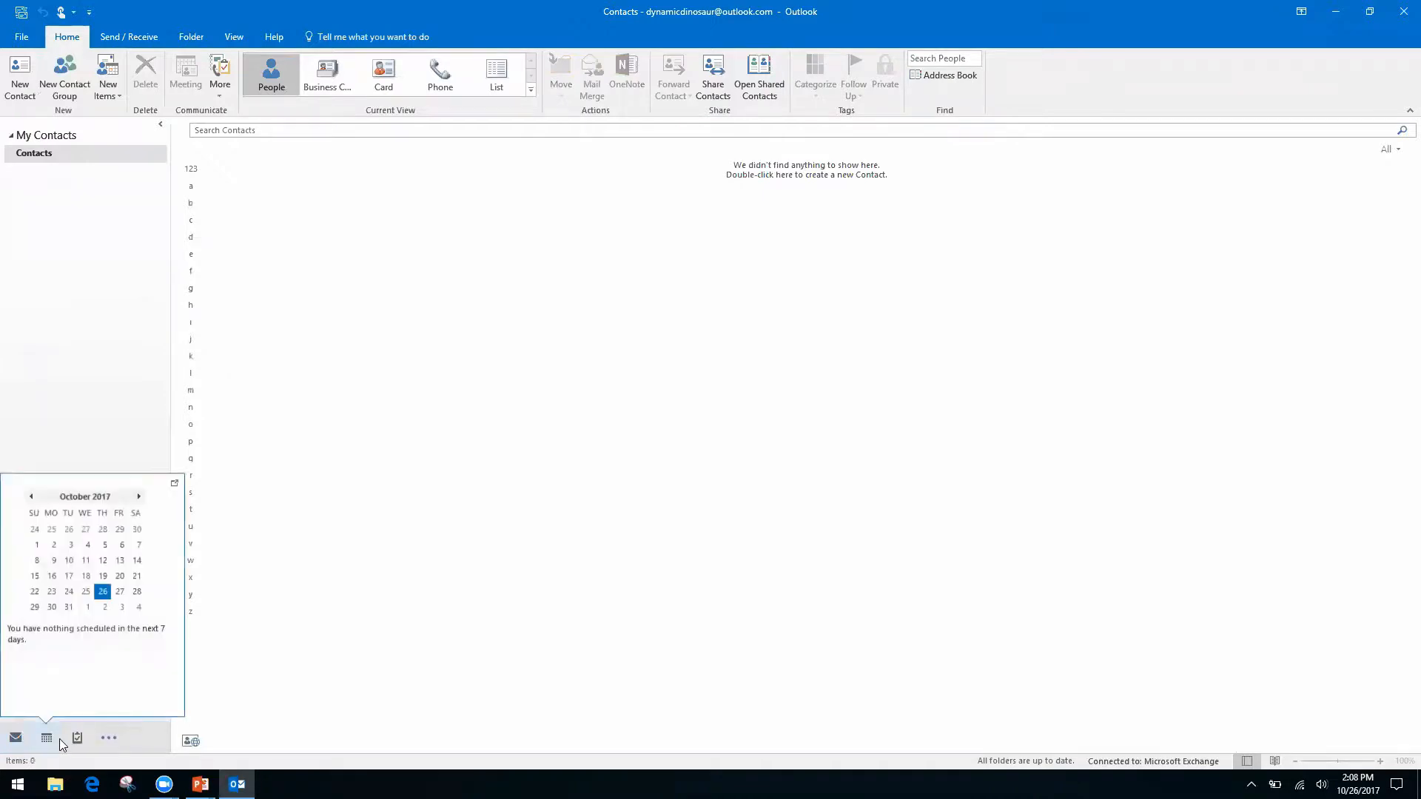
pyautogui.click(112, 742)
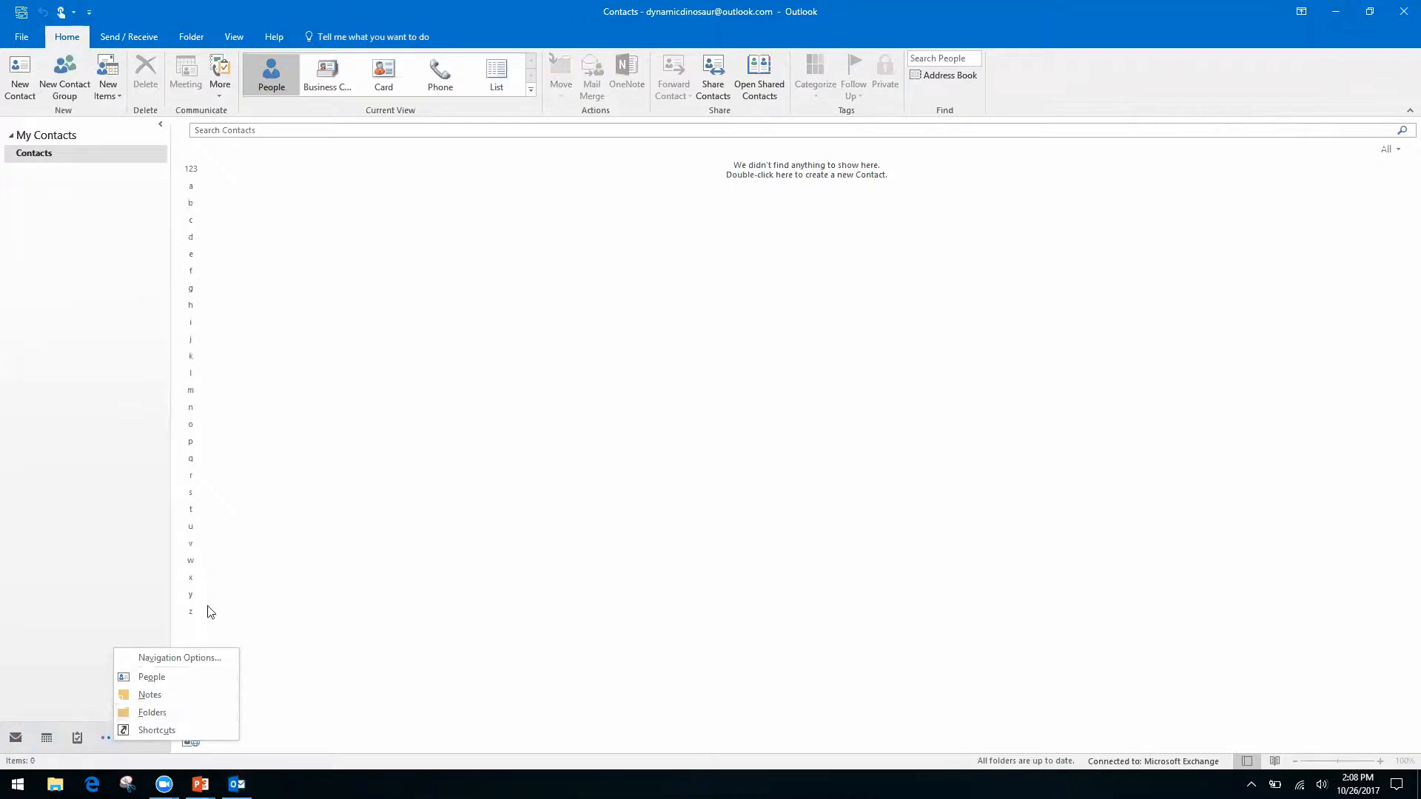
pyautogui.press('Escape')
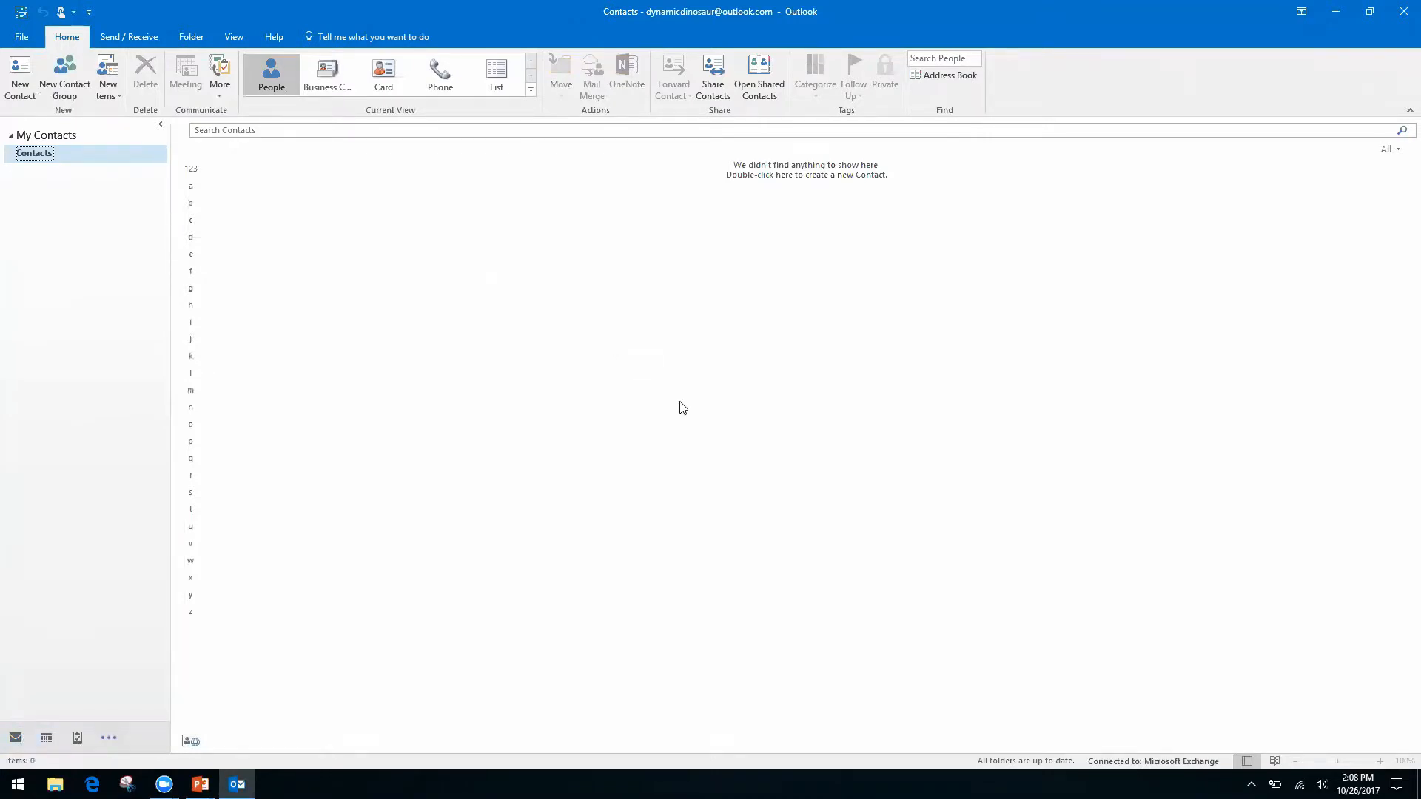
# Cycle through Mail, Calendar, Contacts and Notes with Ctrl+1/2/3/5, ending on the Inbox.
pyautogui.hotkey('ctrl', '1')
pyautogui.hotkey('ctrl', '2')
pyautogui.hotkey('ctrl', '3')
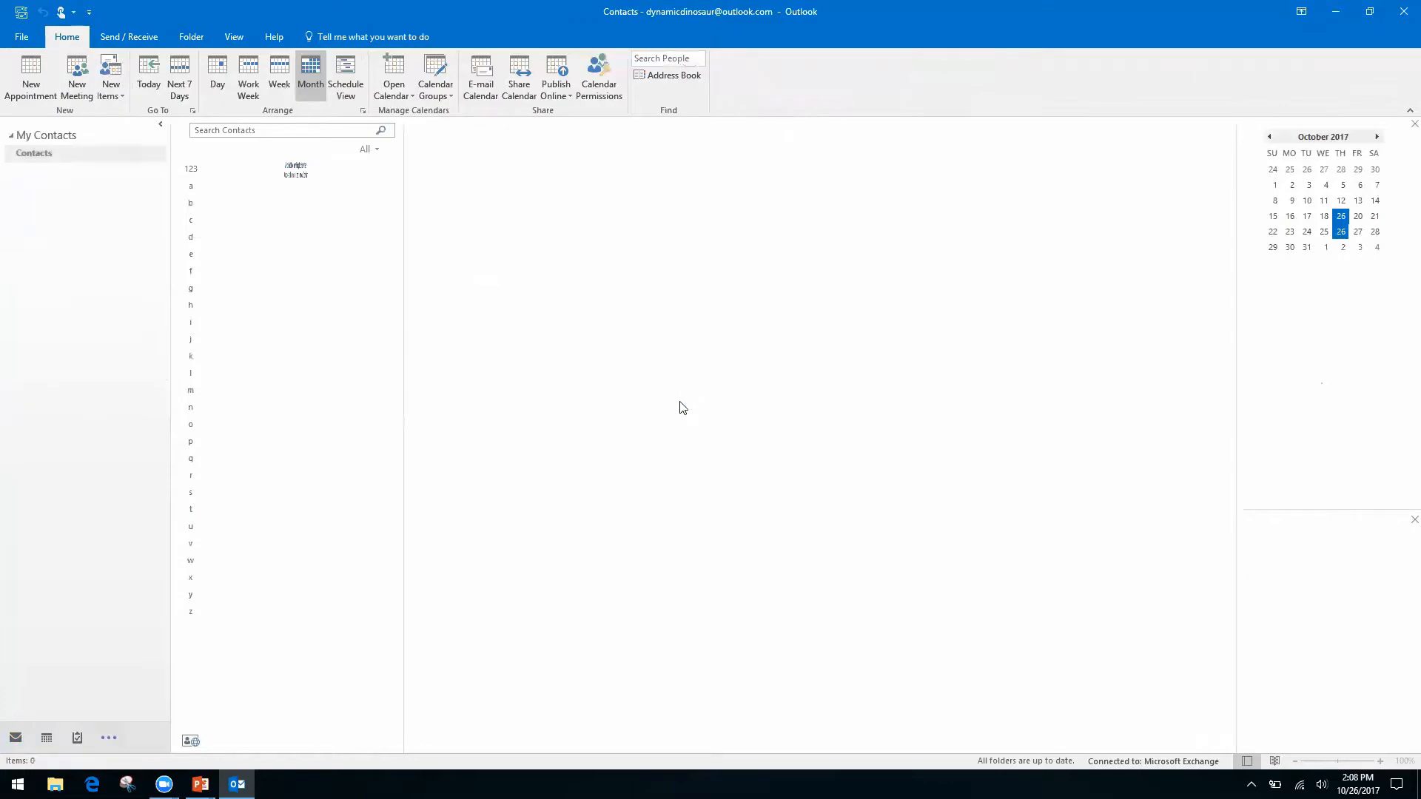
pyautogui.hotkey('ctrl', '5')
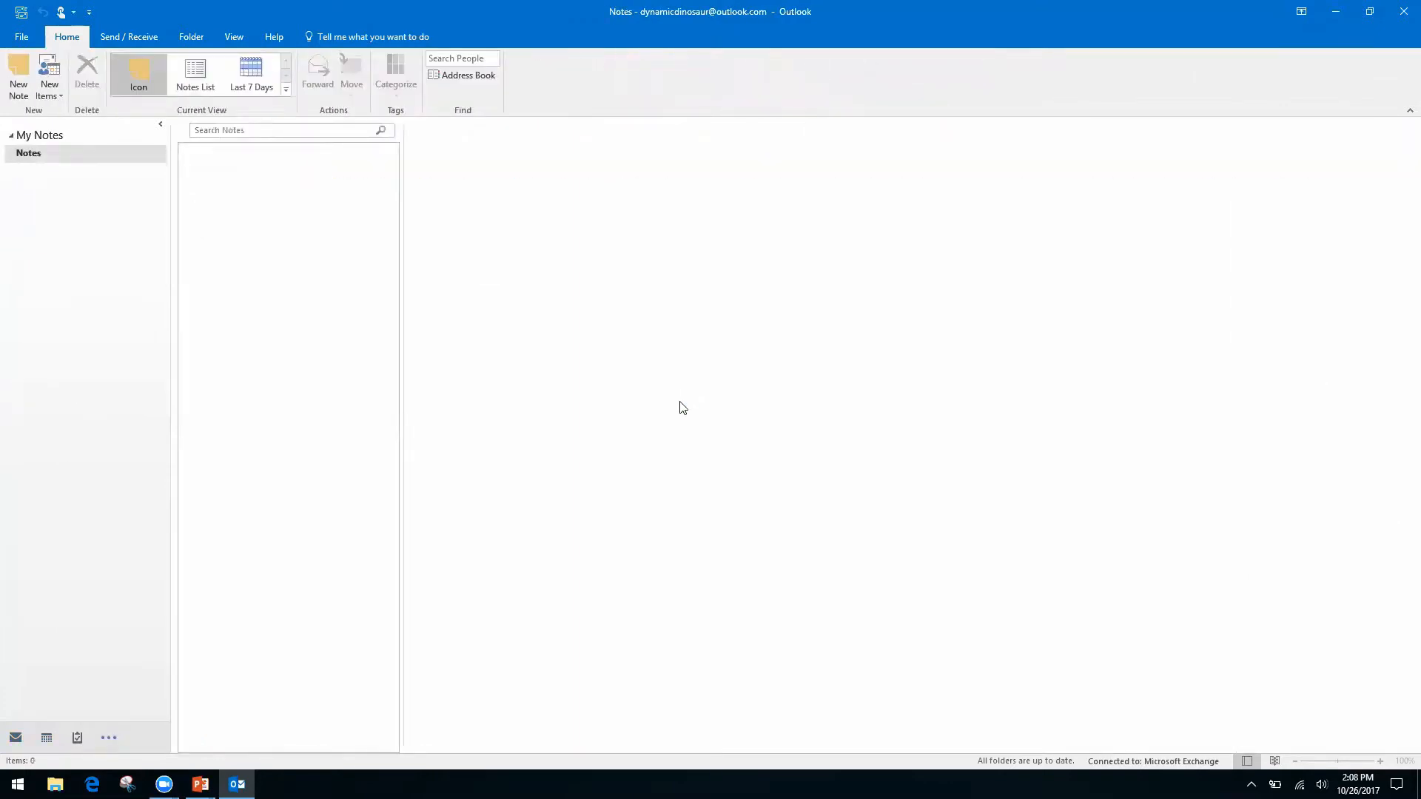
pyautogui.hotkey('ctrl', '1')
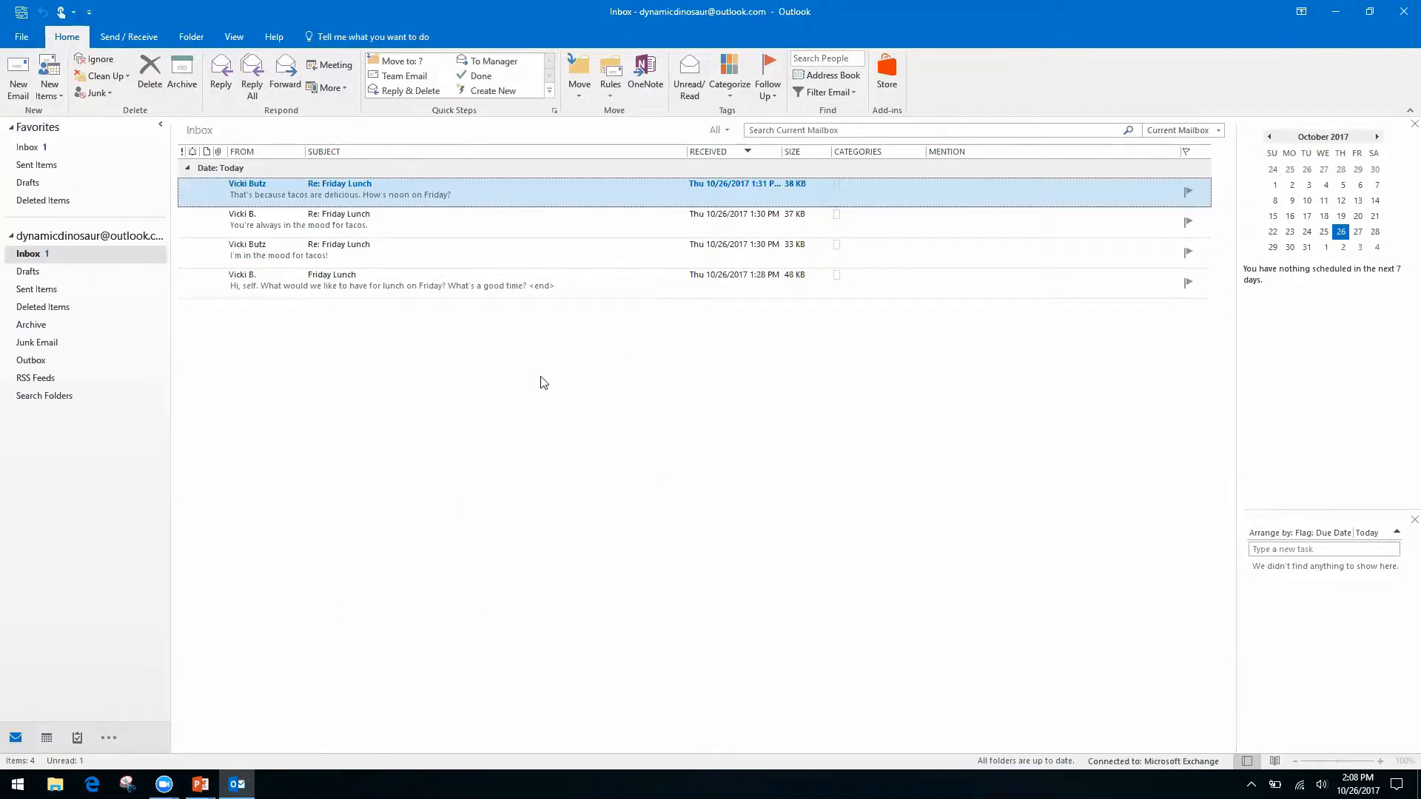
pyautogui.hotkey('alt', 'Tab')
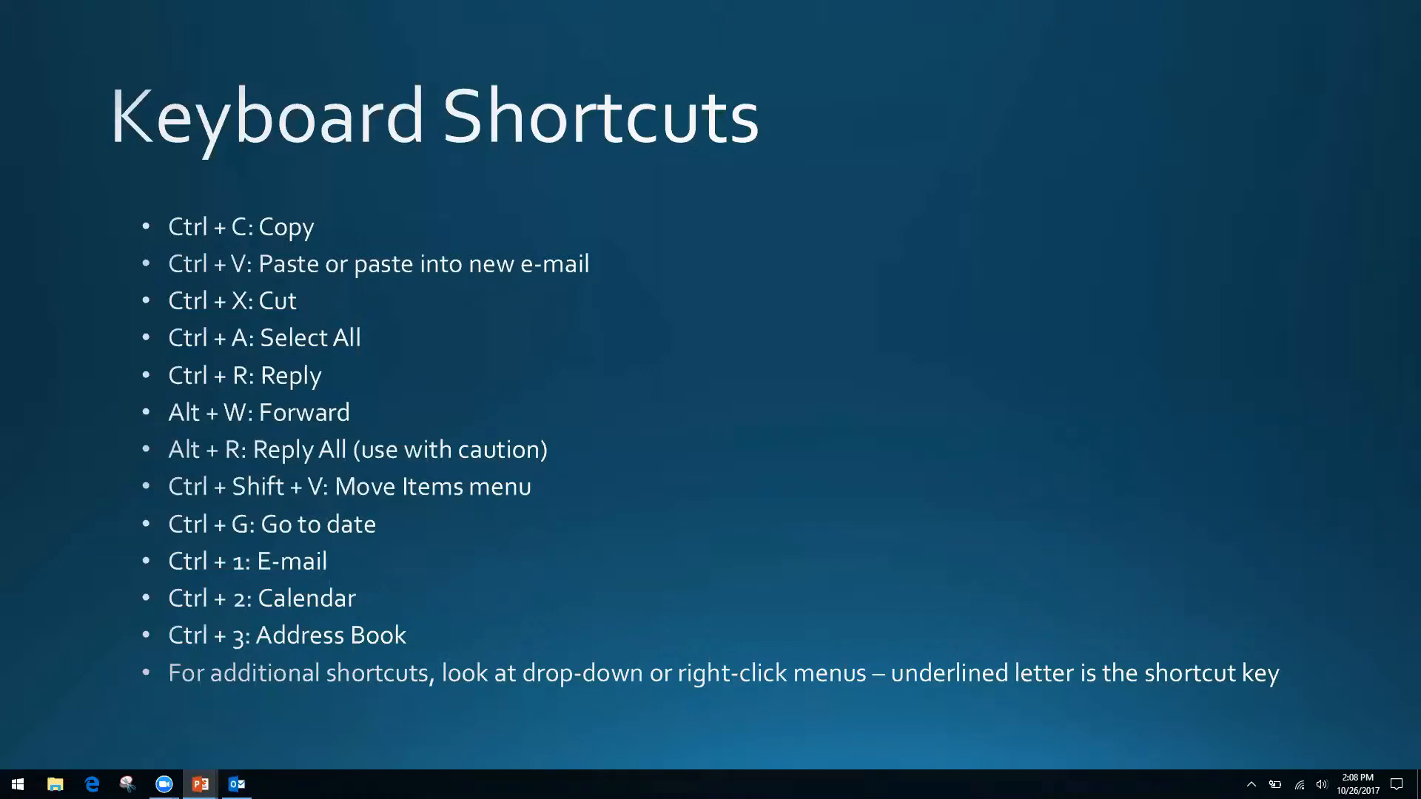
pyautogui.hotkey('alt', 'Tab')
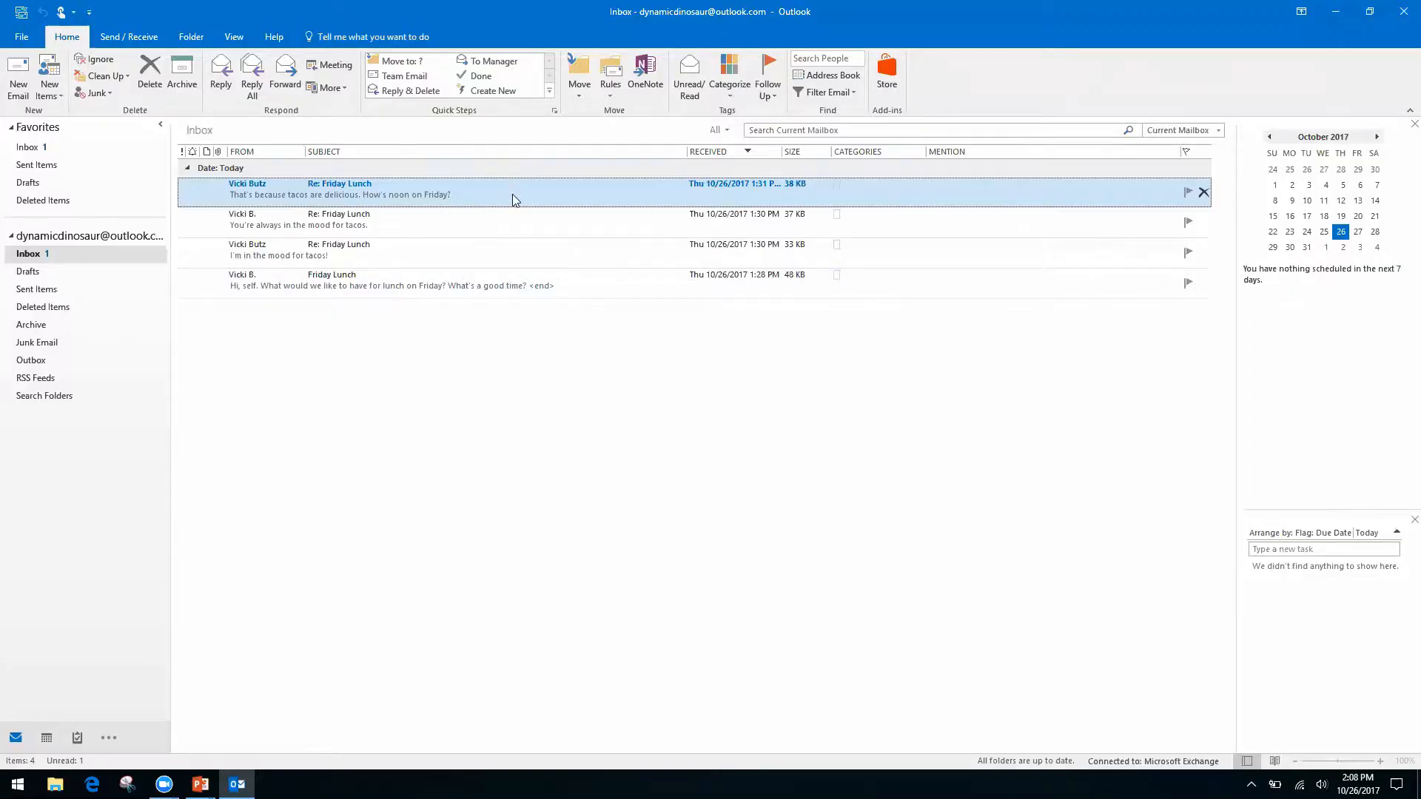
pyautogui.rightClick(514, 196)
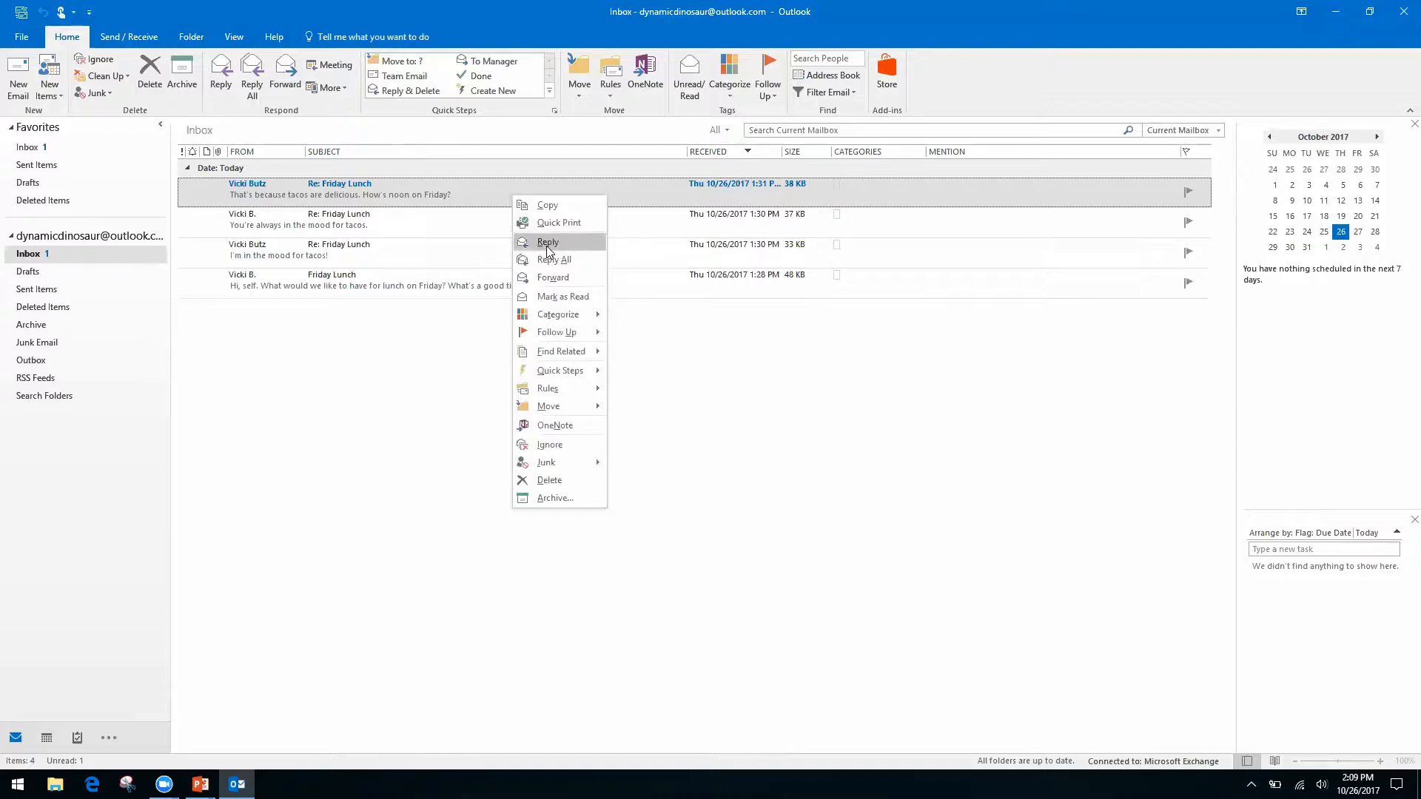
pyautogui.rightClick(677, 360)
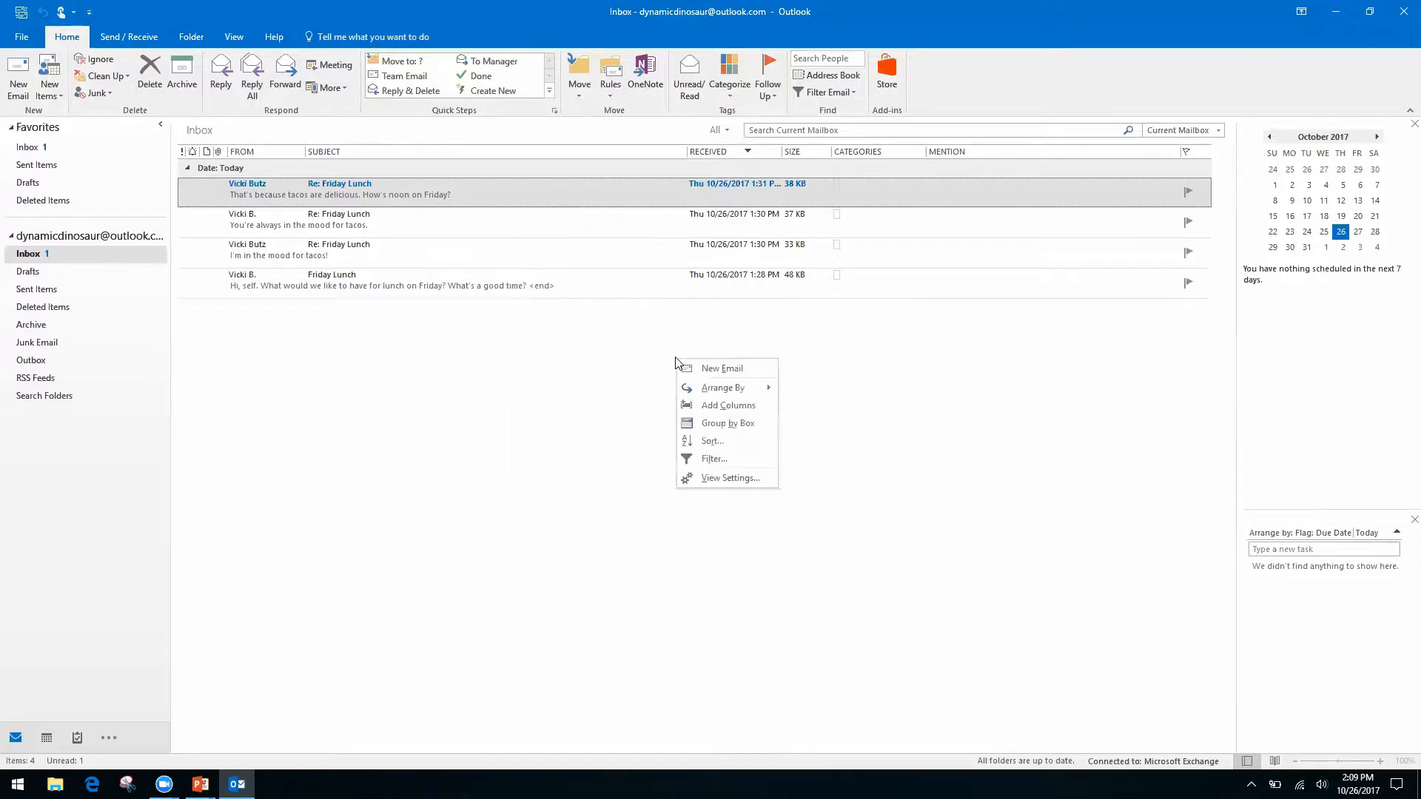
pyautogui.click(543, 324)
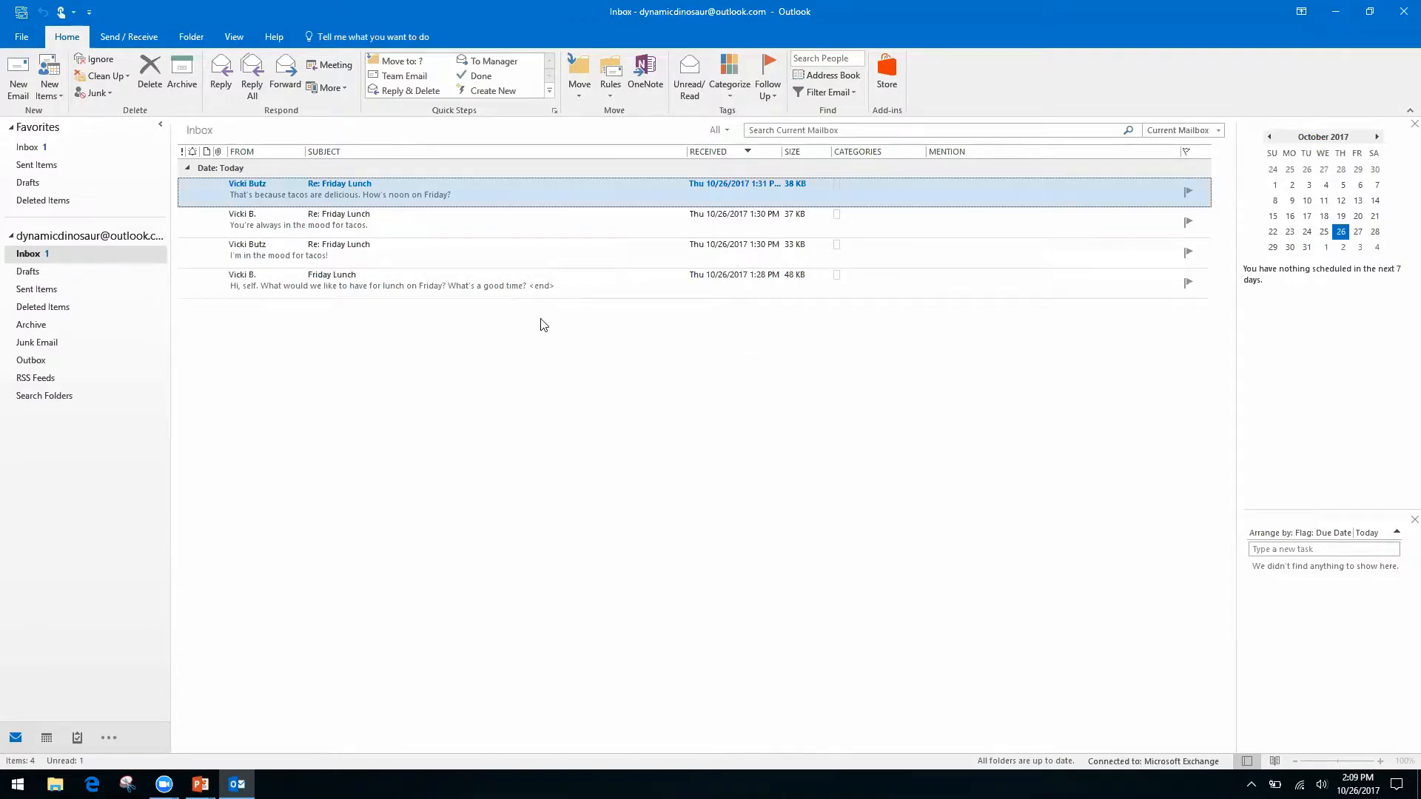
pyautogui.rightClick(507, 185)
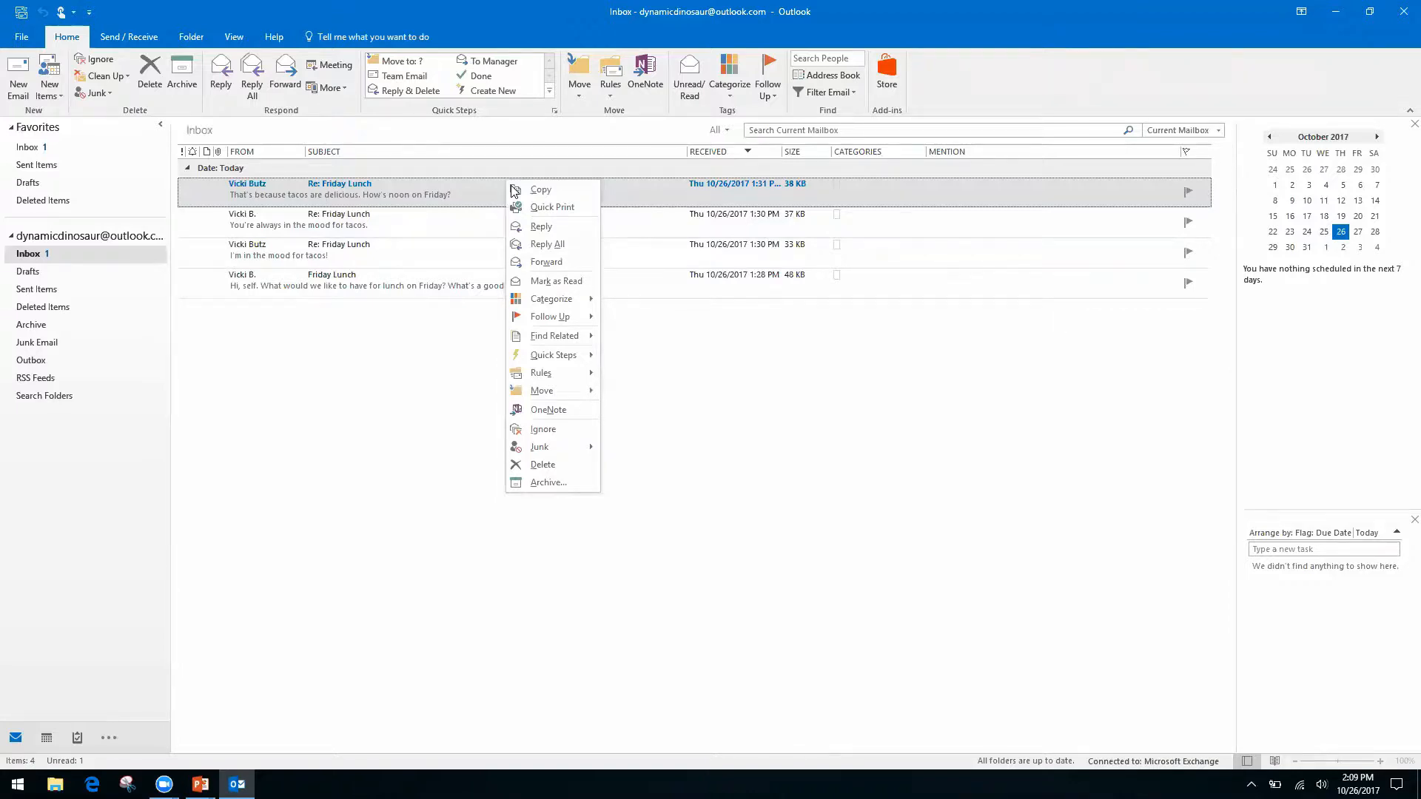
pyautogui.click(727, 392)
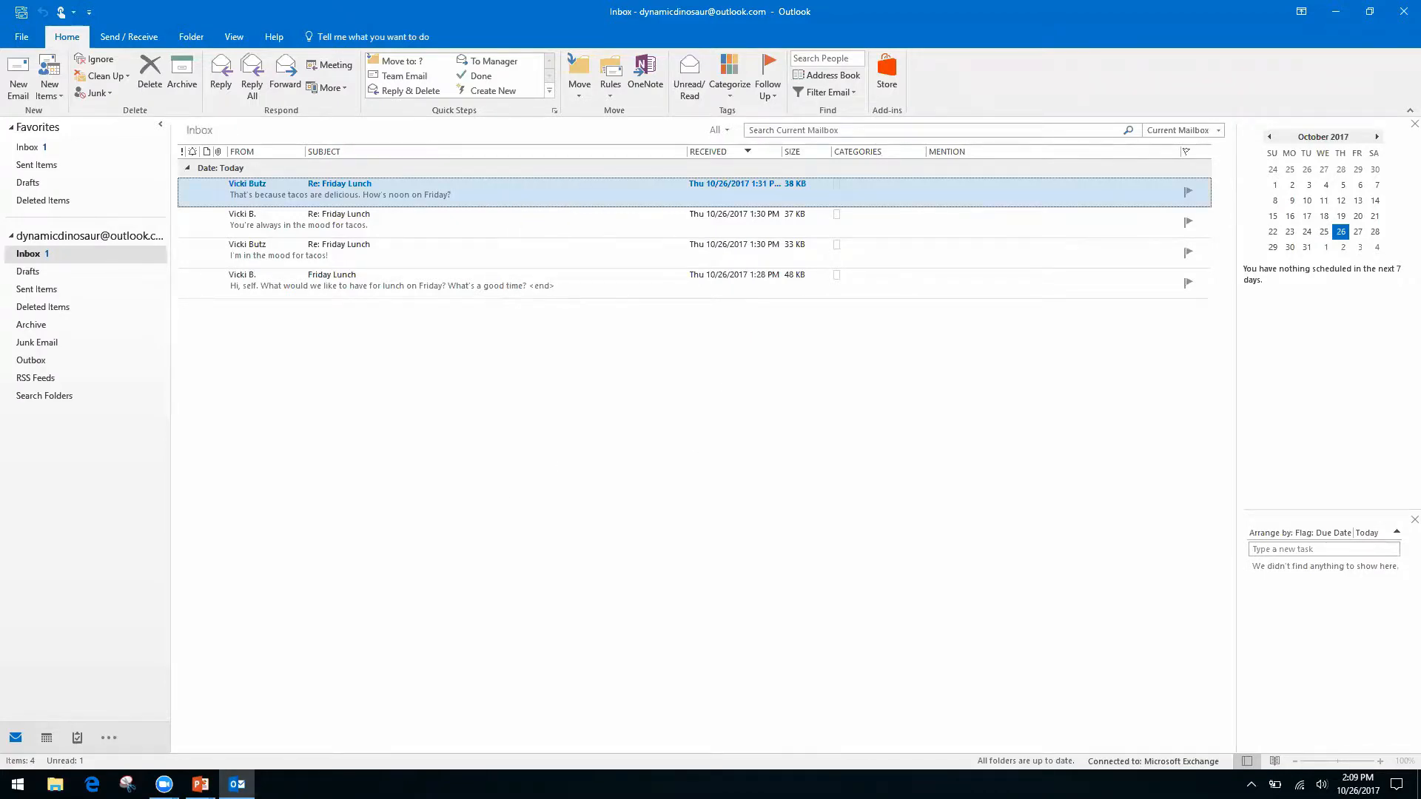
# Switch to the slide show and advance to the Productivity & Calendars slide.
pyautogui.hotkey('alt', 'Tab')
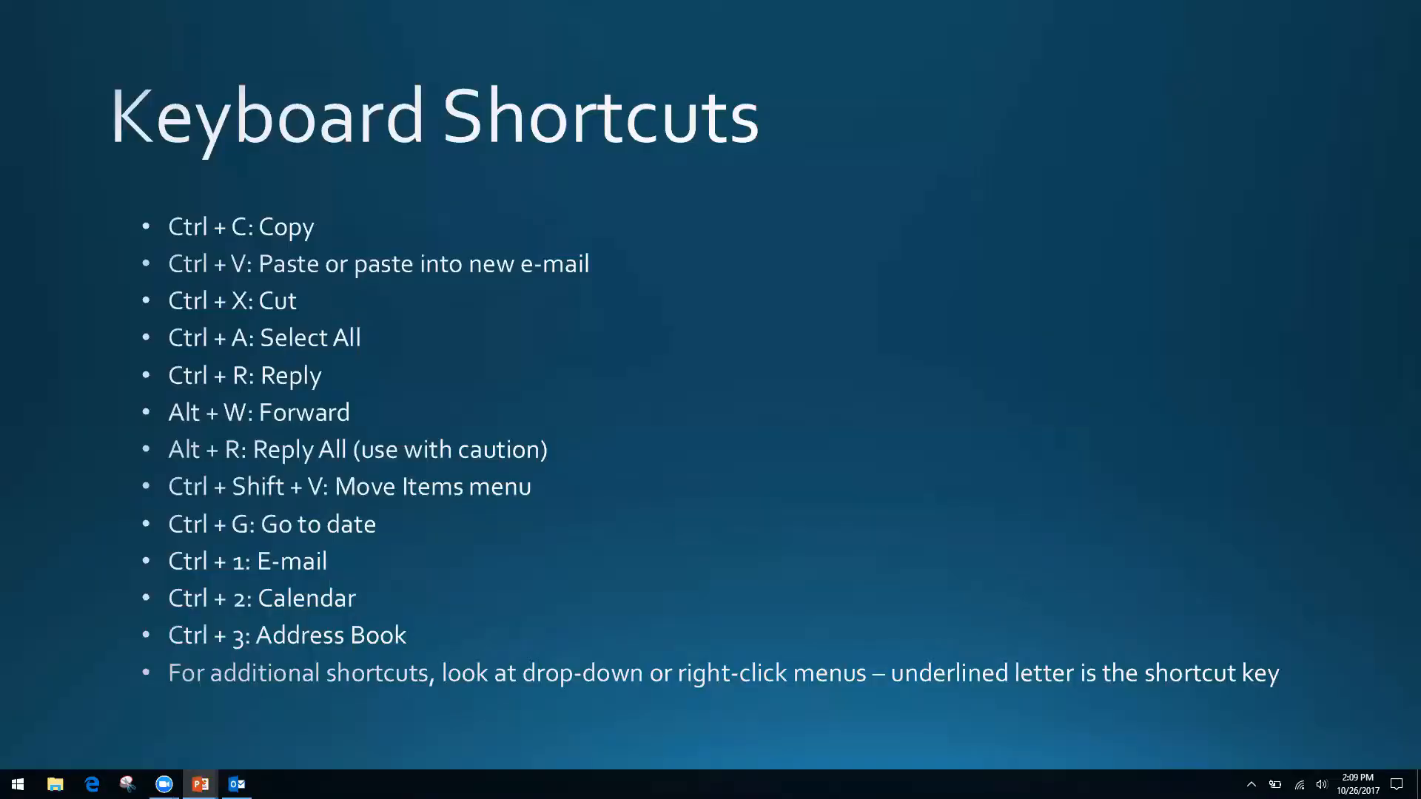
pyautogui.press('Right')
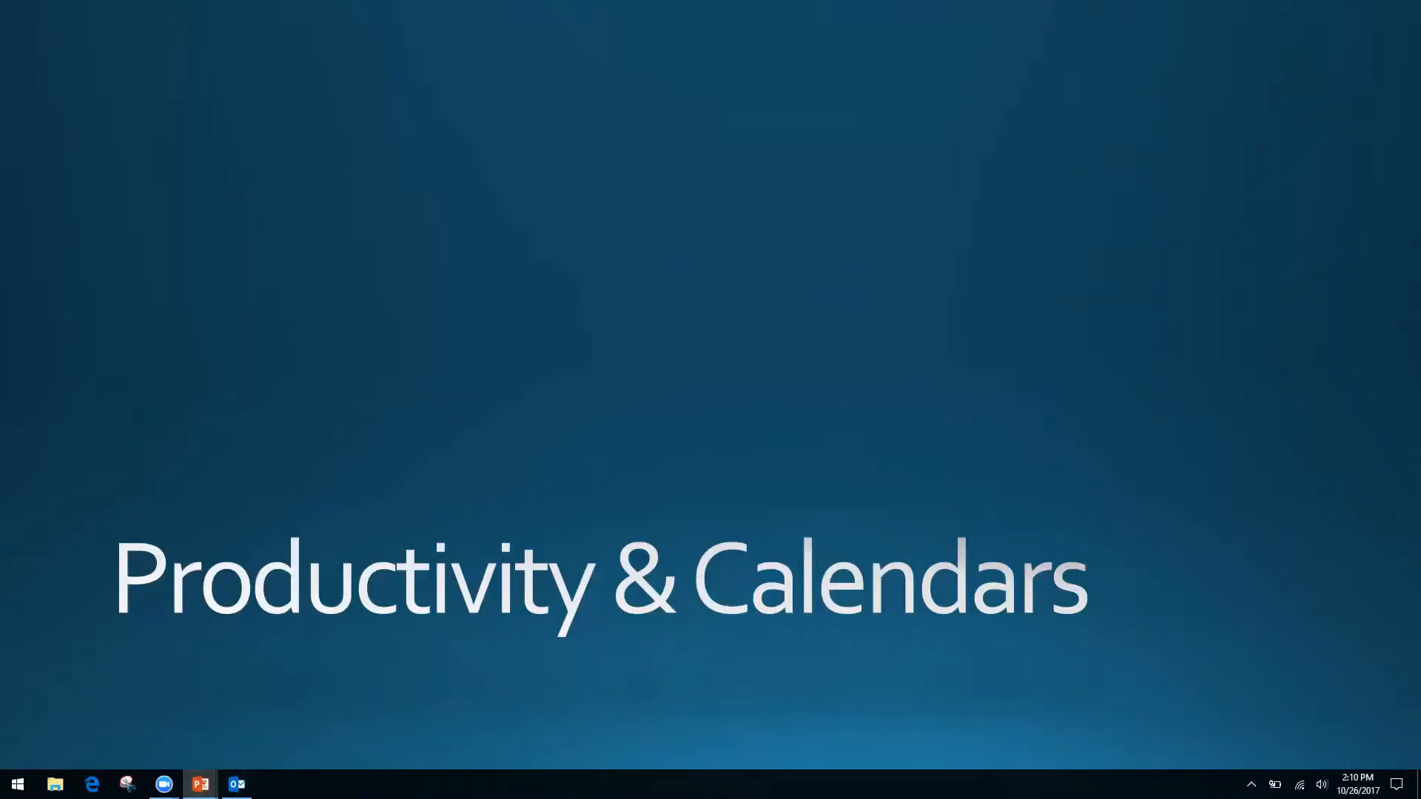
# Switch from the slide show back to the Outlook Inbox window.
pyautogui.hotkey('alt', 'Tab')
pyautogui.hotkey('alt', 'Tab')
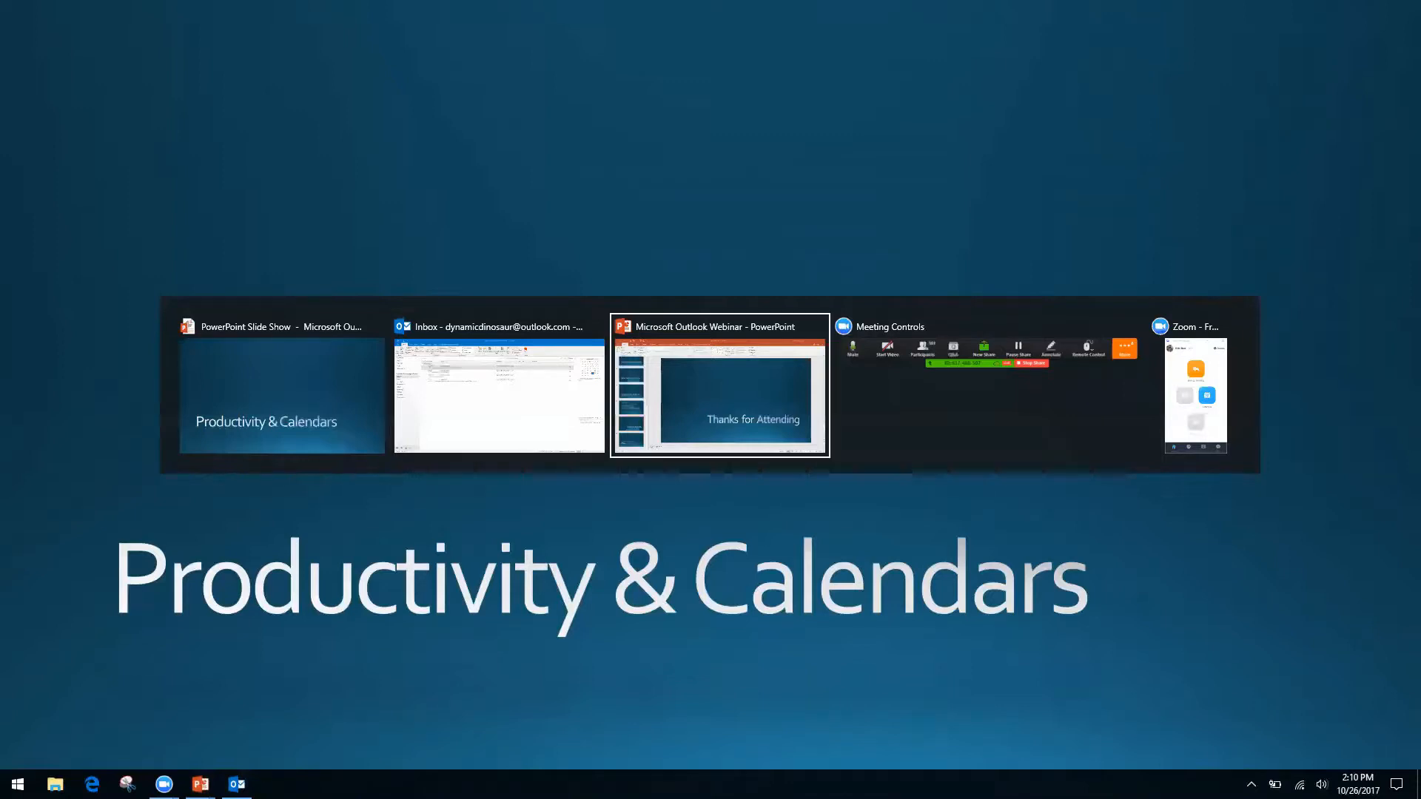
pyautogui.hotkey('alt', 'shift', 'Tab')
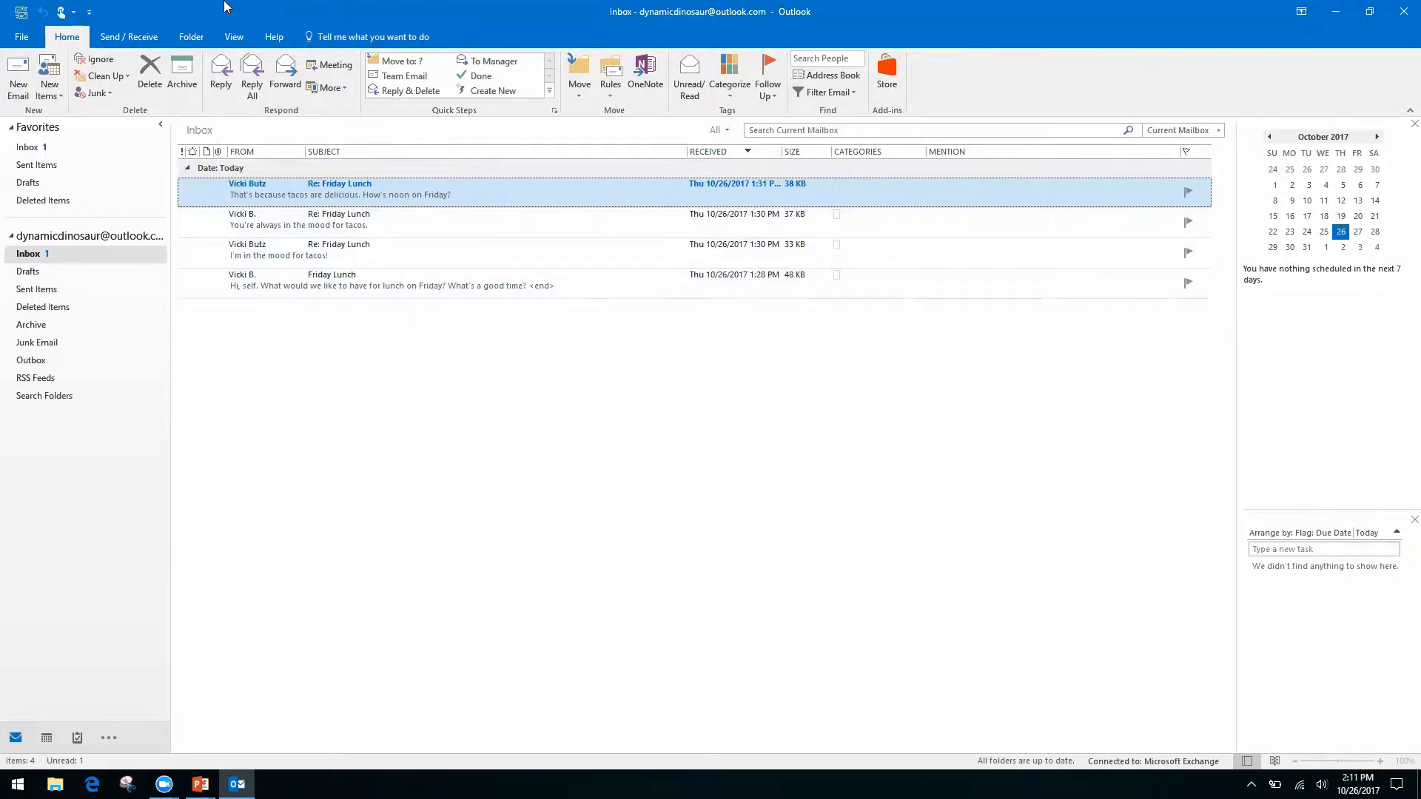
# Turn on Show as Conversations from the View tab.
pyautogui.click(234, 38)
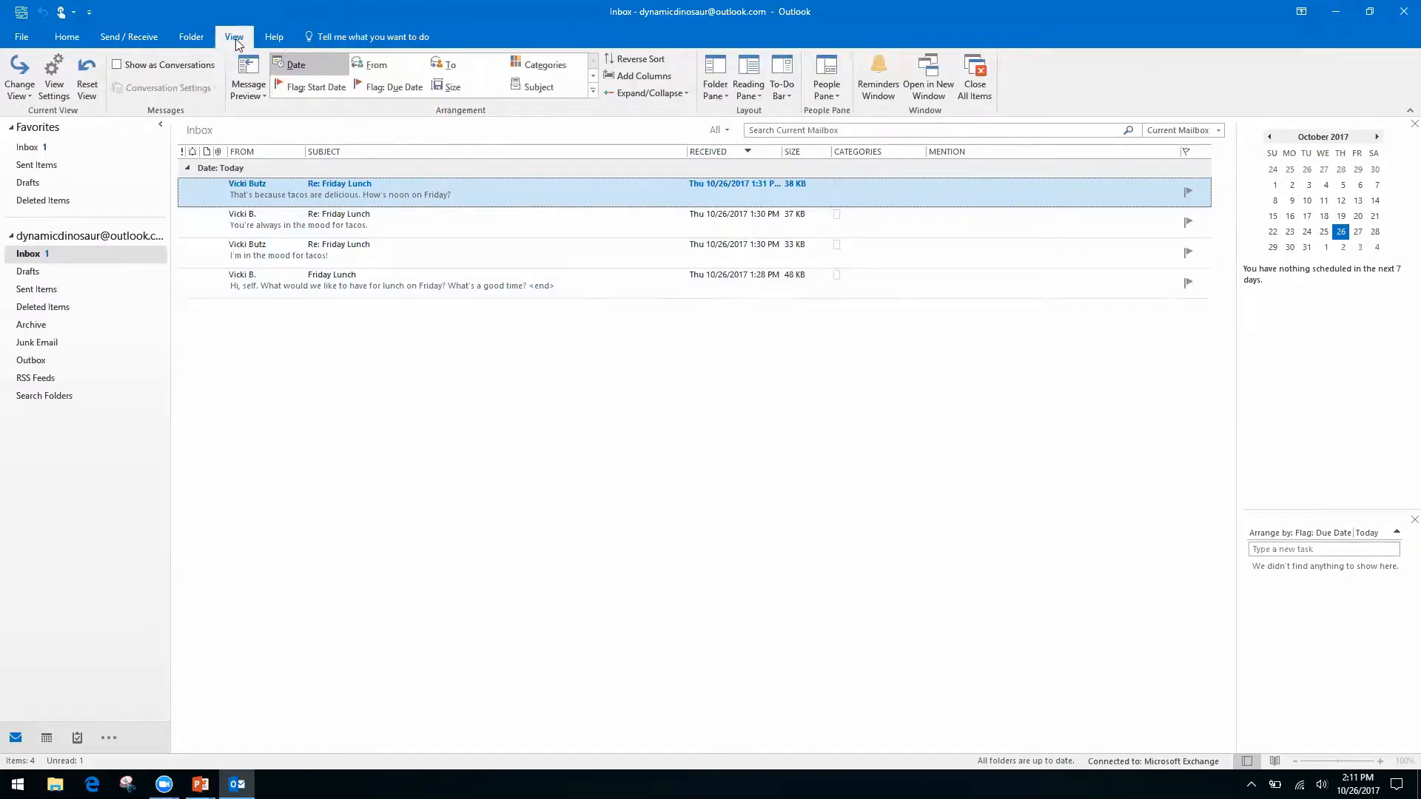
pyautogui.click(117, 67)
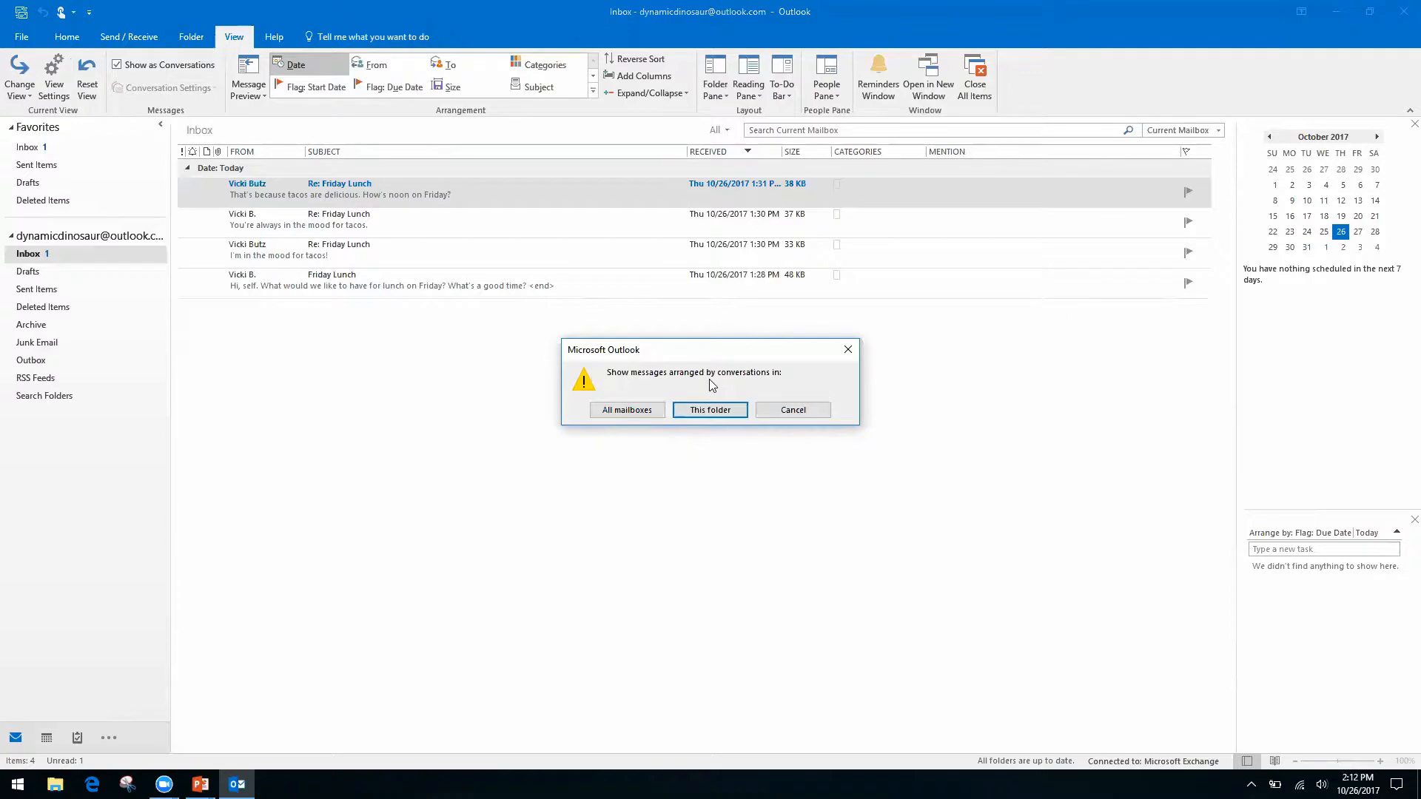
# Apply conversation grouping to all mailboxes and open the latest Friday Lunch reply.
pyautogui.click(632, 411)
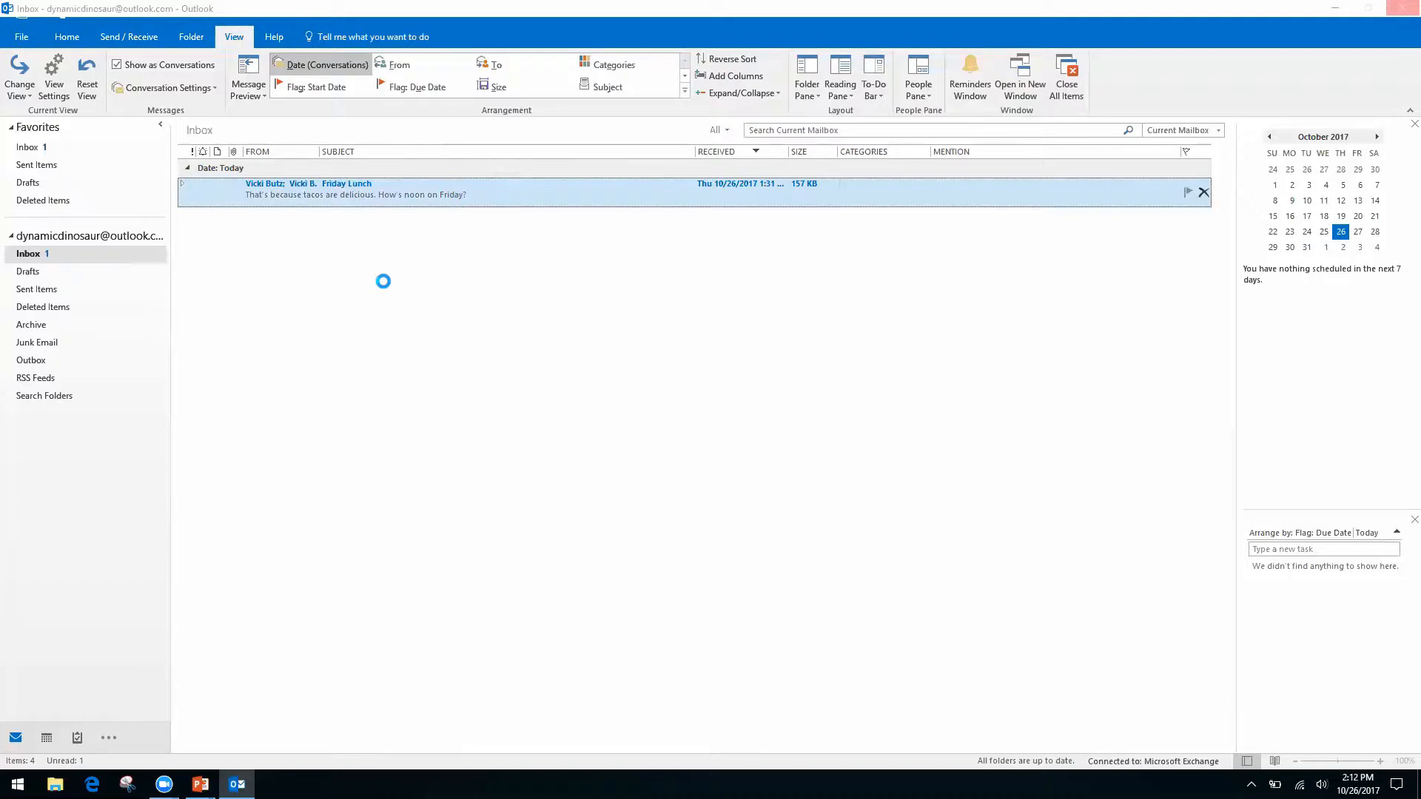
pyautogui.press('Return')
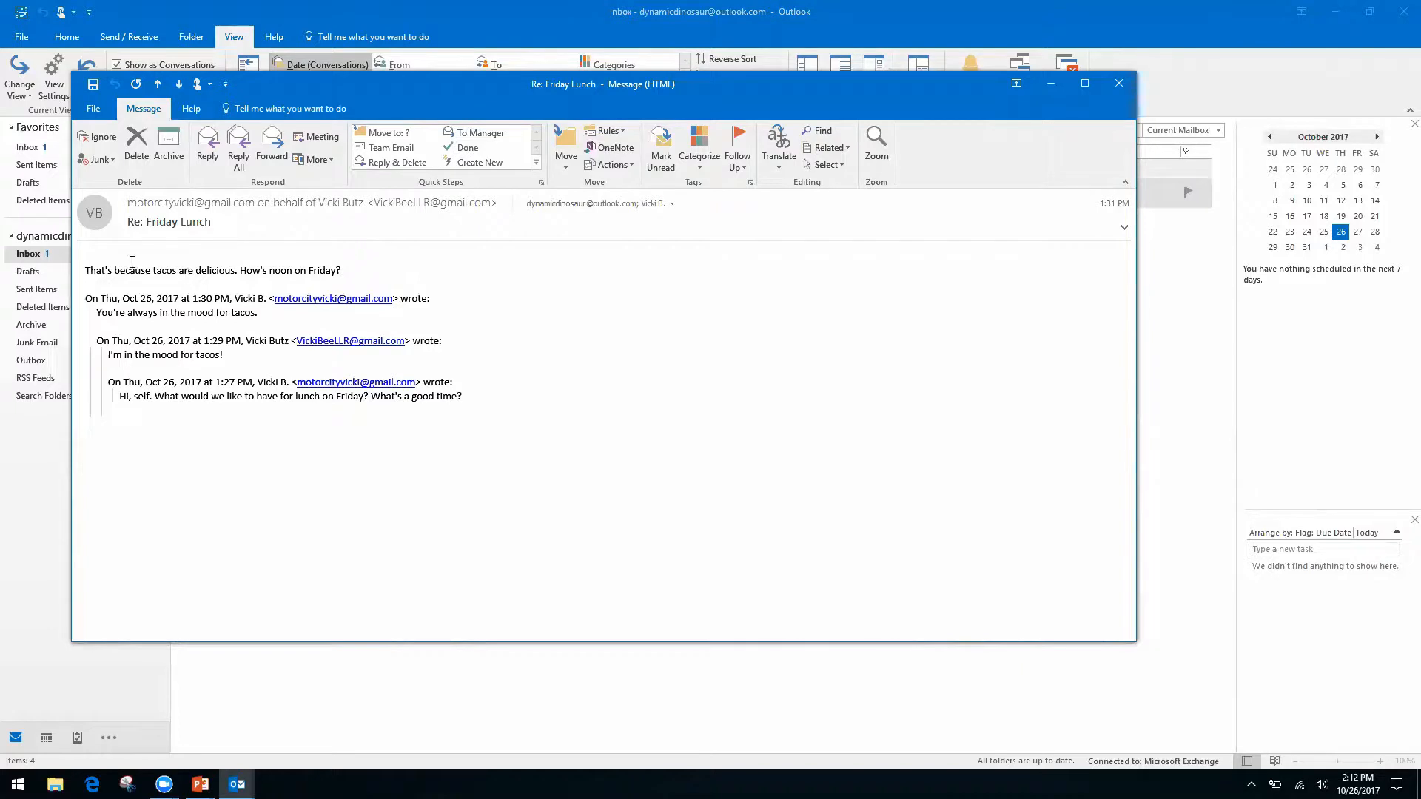
# Close the Re: Friday Lunch window and expand the Friday Lunch conversation to show its four messages.
pyautogui.click(1118, 83)
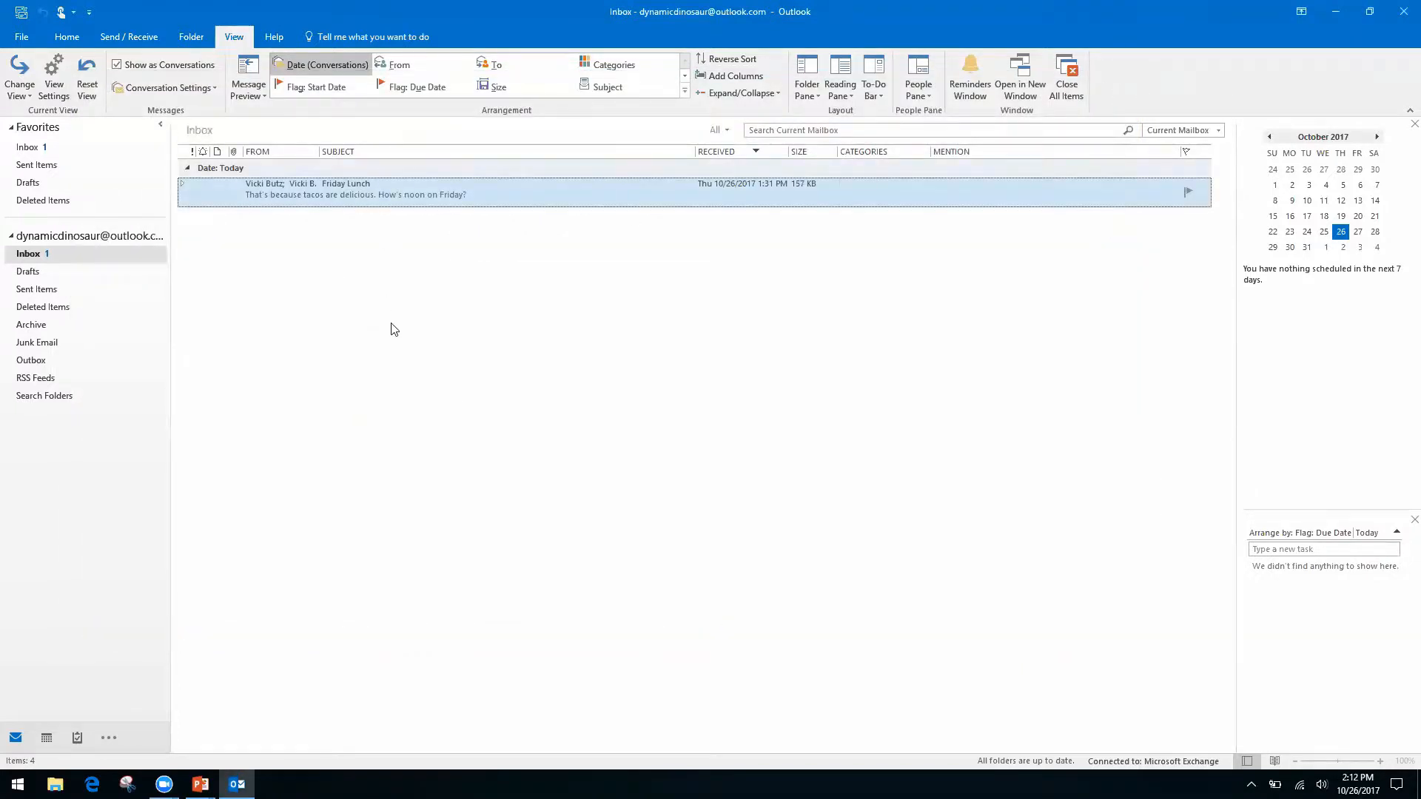
pyautogui.click(183, 185)
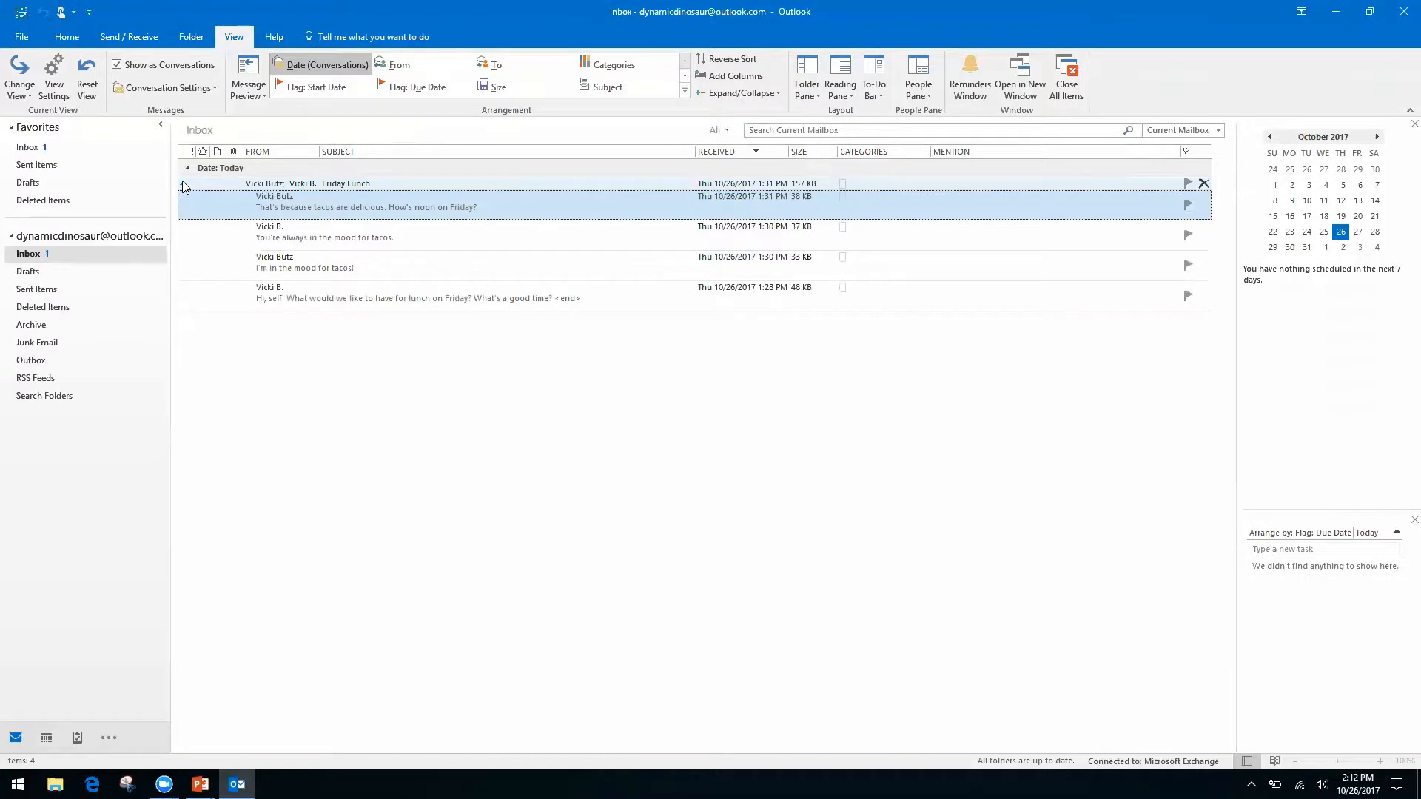
pyautogui.click(183, 185)
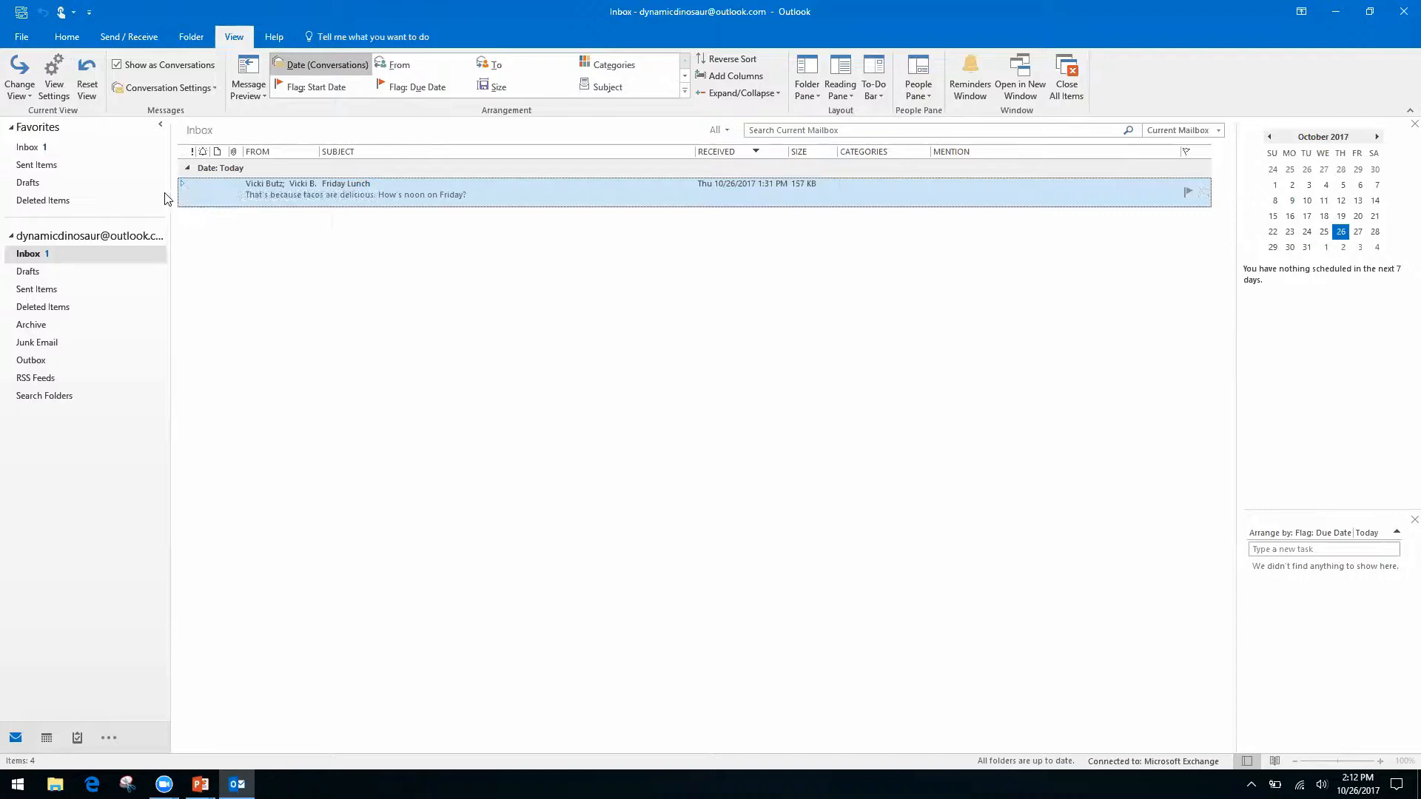
pyautogui.click(182, 186)
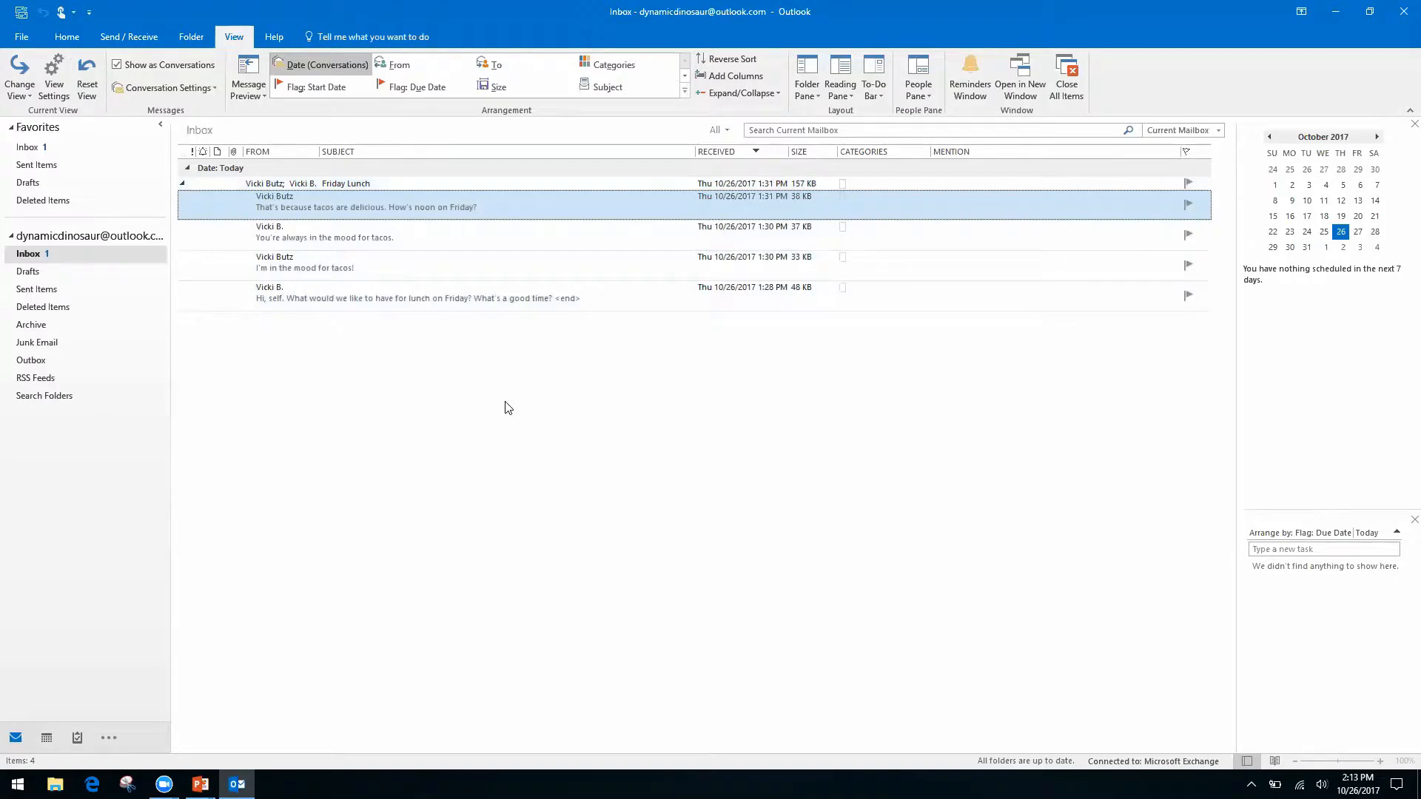
# Select the original Friday Lunch message and show its suggested Friday, October 27, 12:00–12:30 PM event.
pyautogui.click(469, 291)
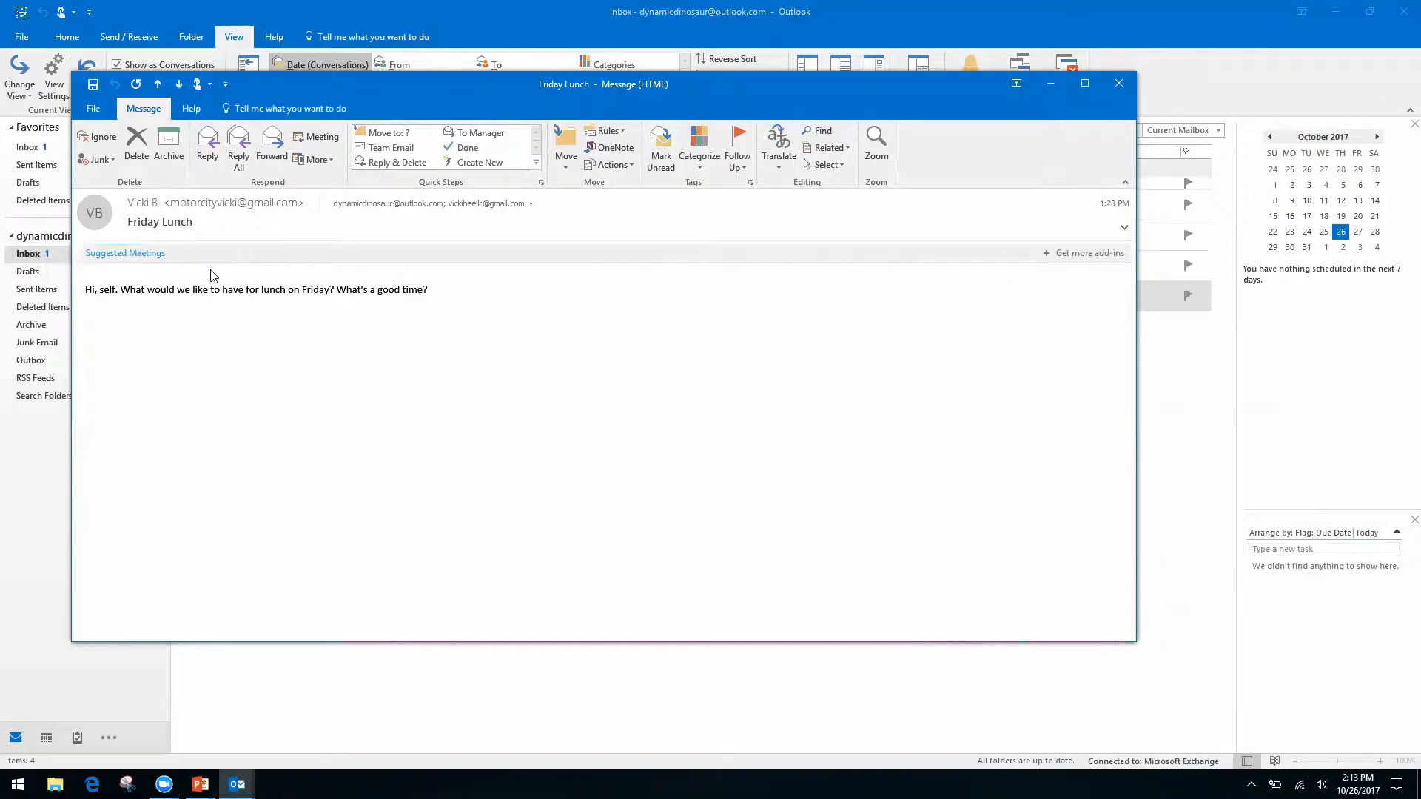
pyautogui.click(174, 253)
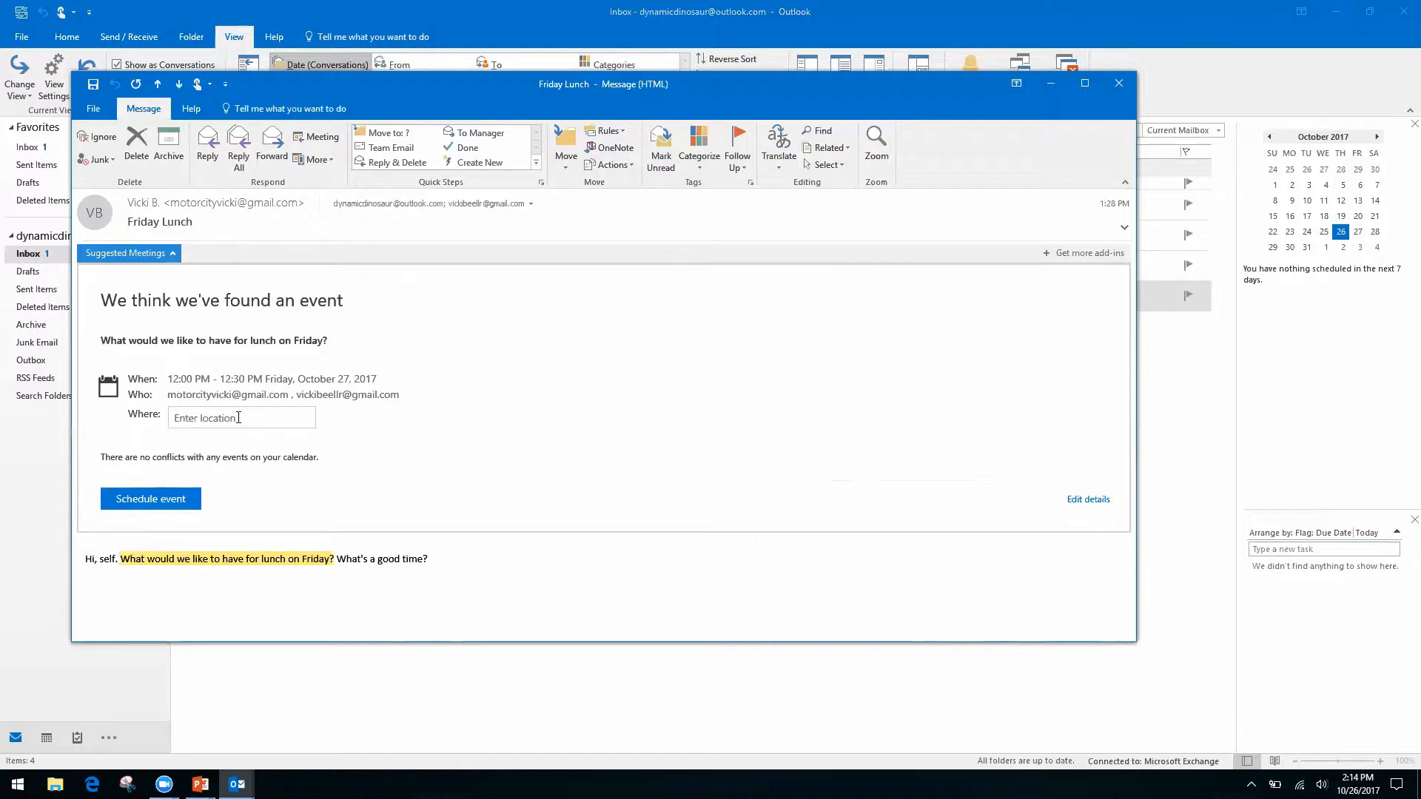
# Enter Ihop as the location and schedule the Friday 12:00–12:30 PM lunch.
pyautogui.click(239, 418)
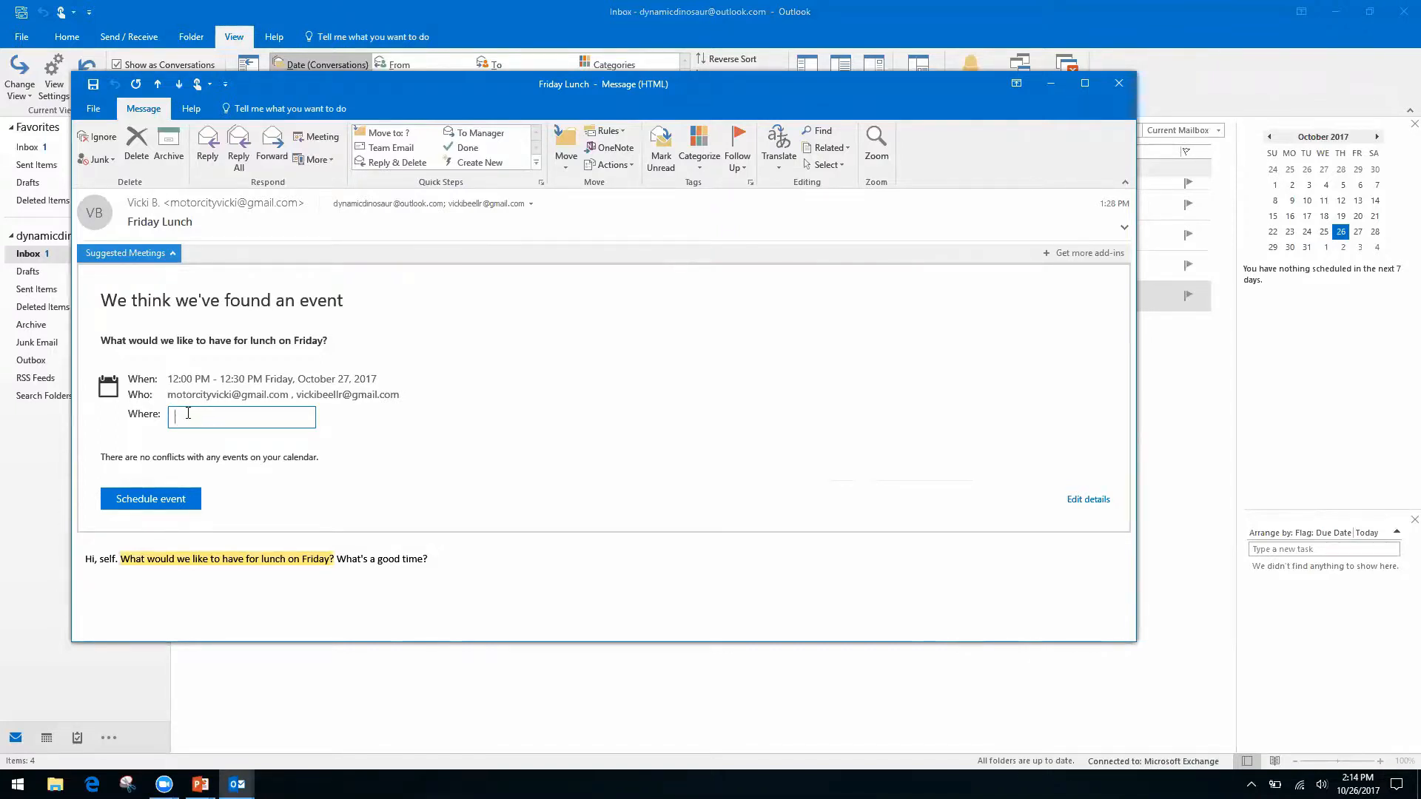
pyautogui.write('Ihop')
pyautogui.press('Return')
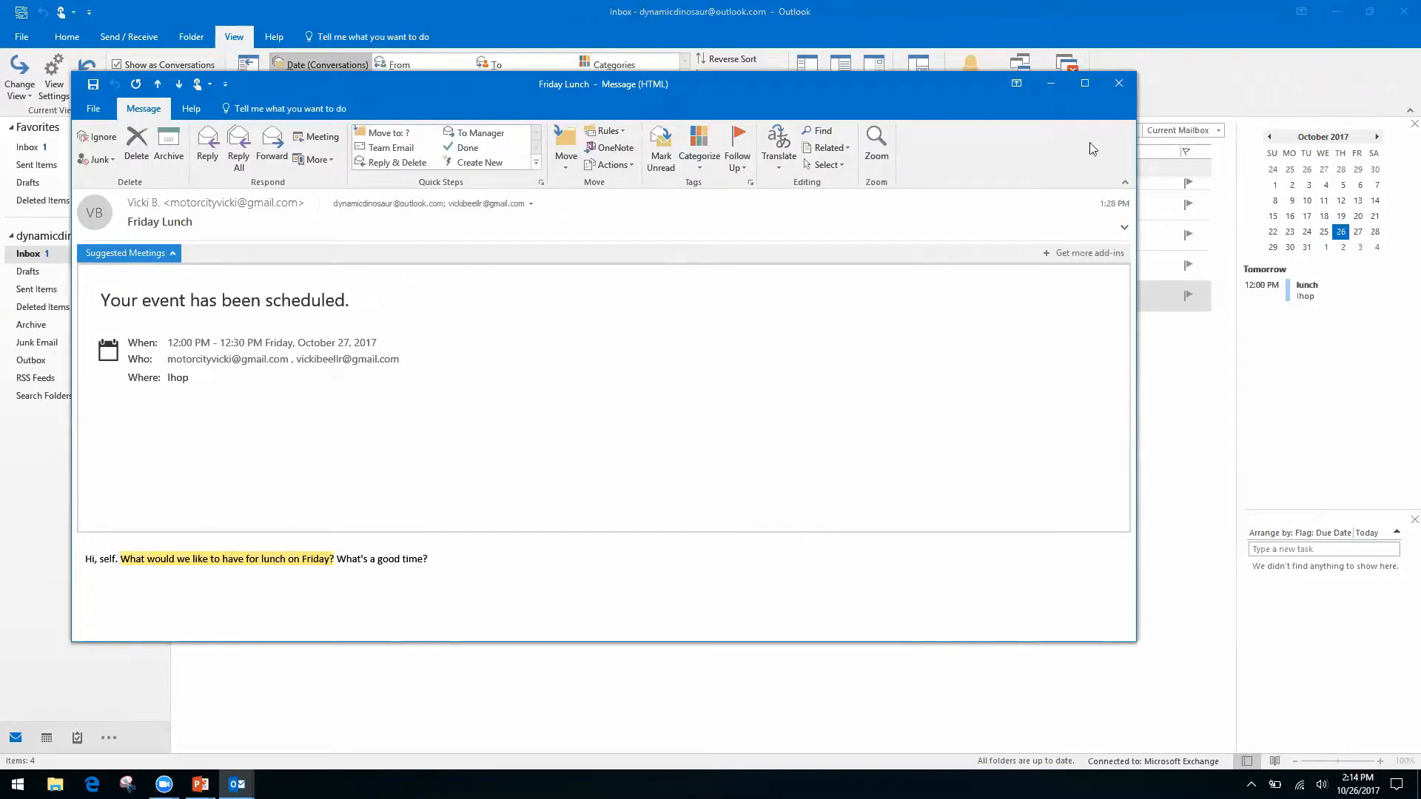
# Close the Friday Lunch message and show October 2017 in Month view from the 27th.
pyautogui.click(1120, 84)
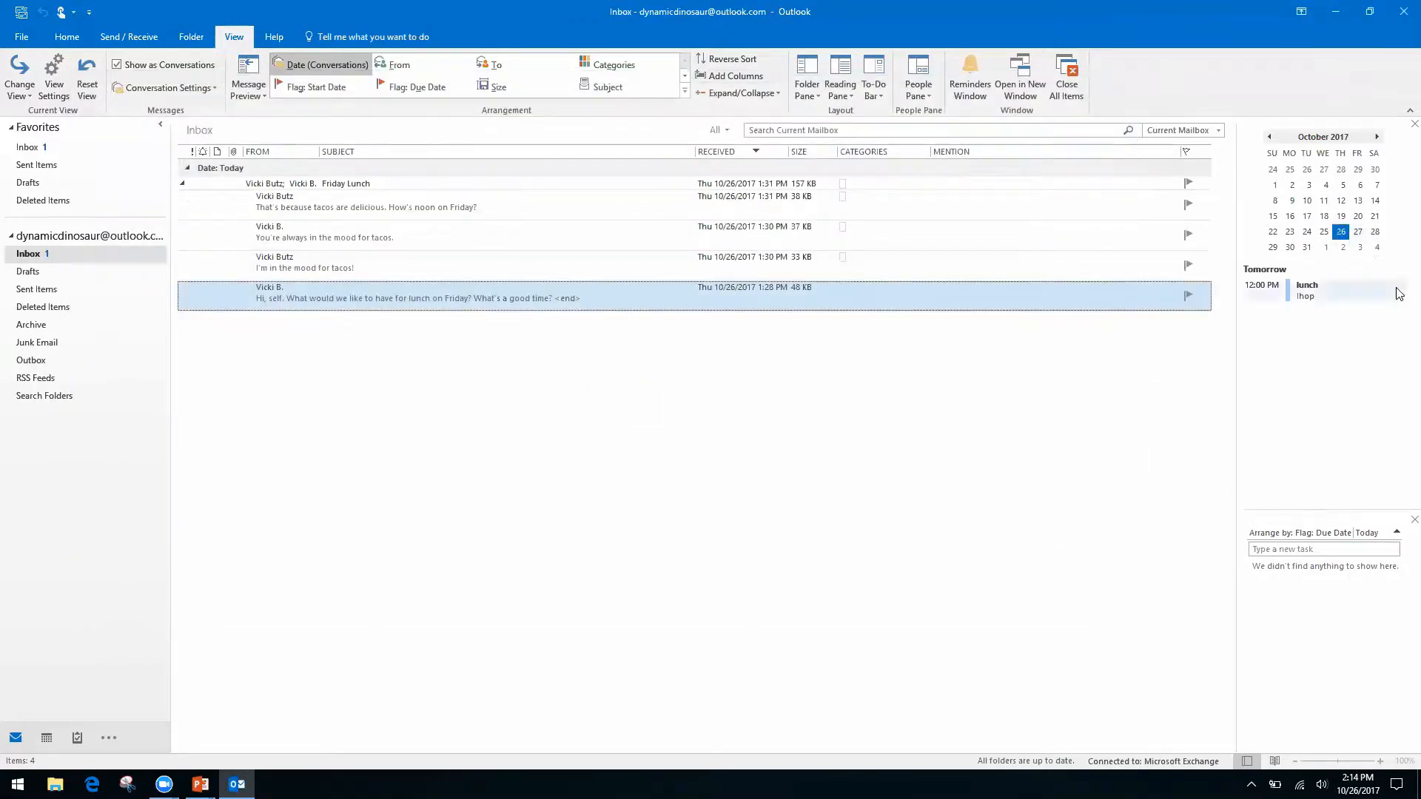
pyautogui.click(1357, 232)
pyautogui.doubleClick(1357, 233)
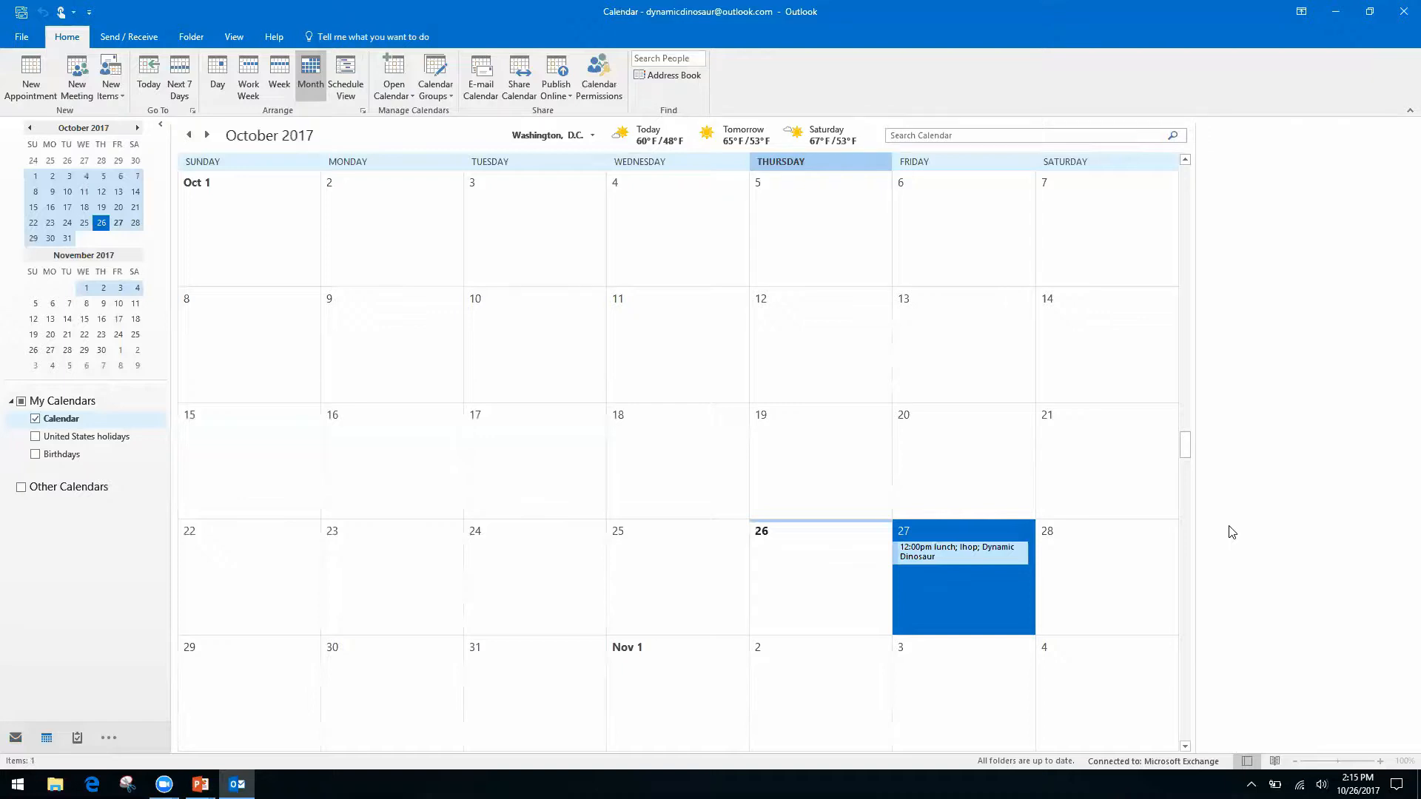
# Switch from Outlook to the PowerPoint 'Productivity & Calendars' slide with Alt+Tab.
pyautogui.hotkey('alt', 'Tab')
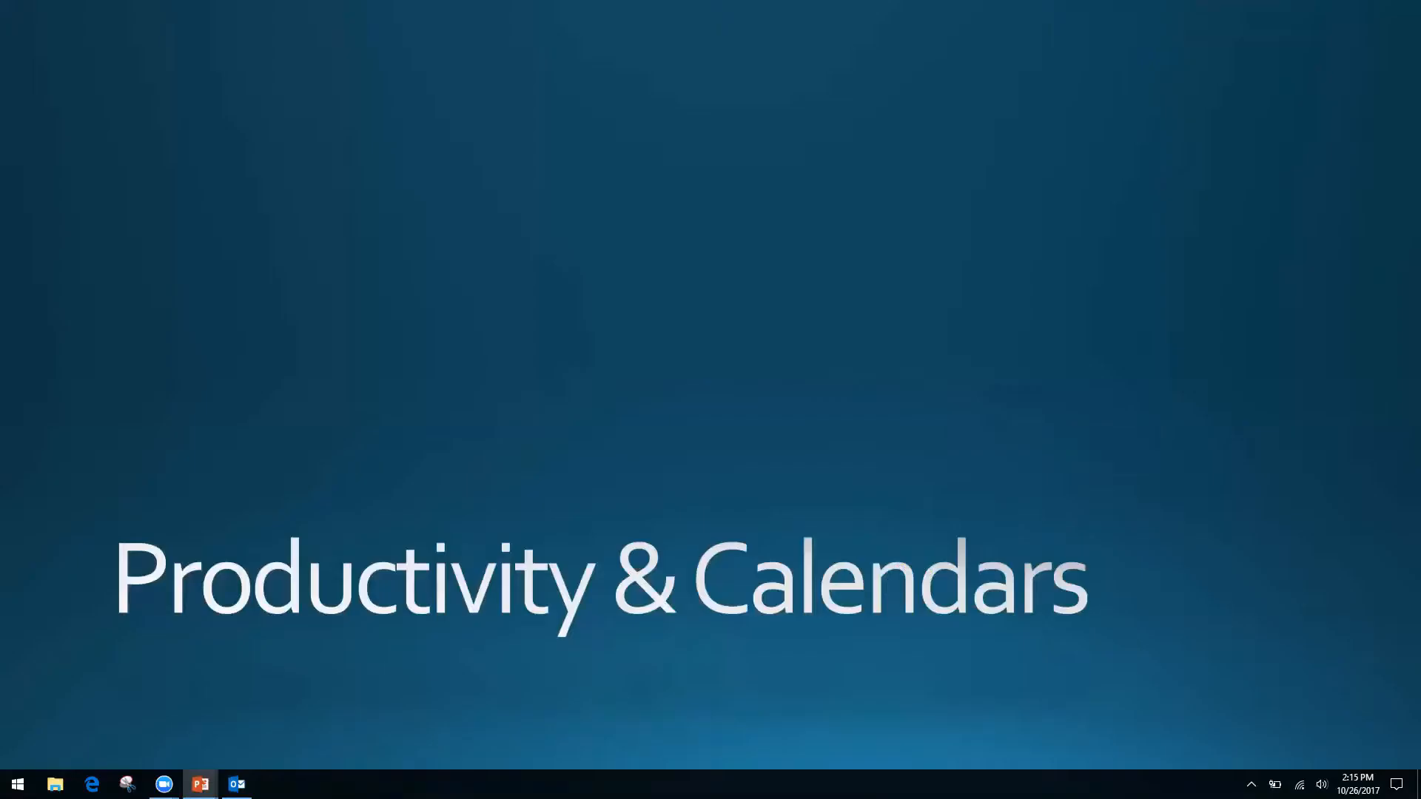
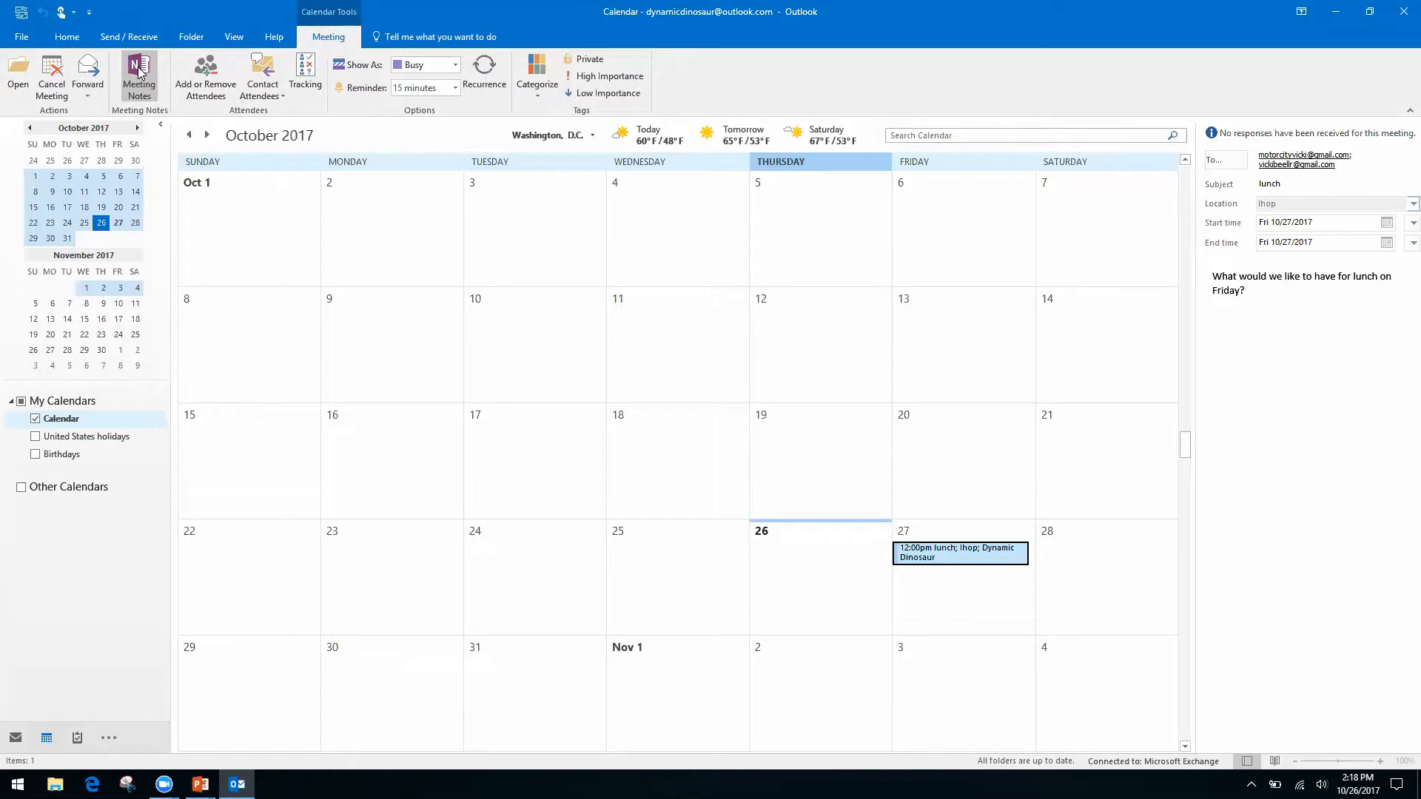
# Choose Take notes on your own for the lunch meeting and pick OneNote's Quick Notes section.
pyautogui.click(139, 70)
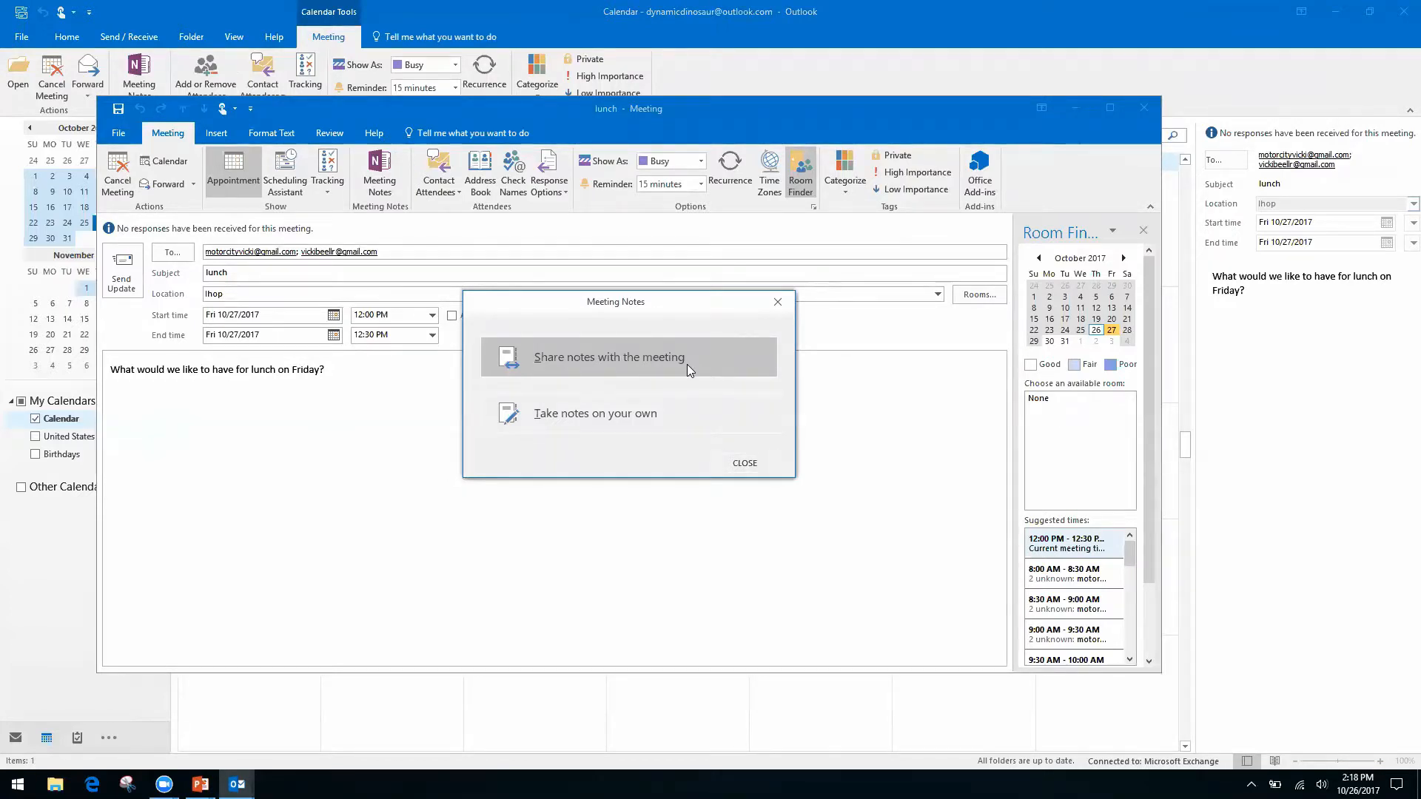
pyautogui.click(585, 412)
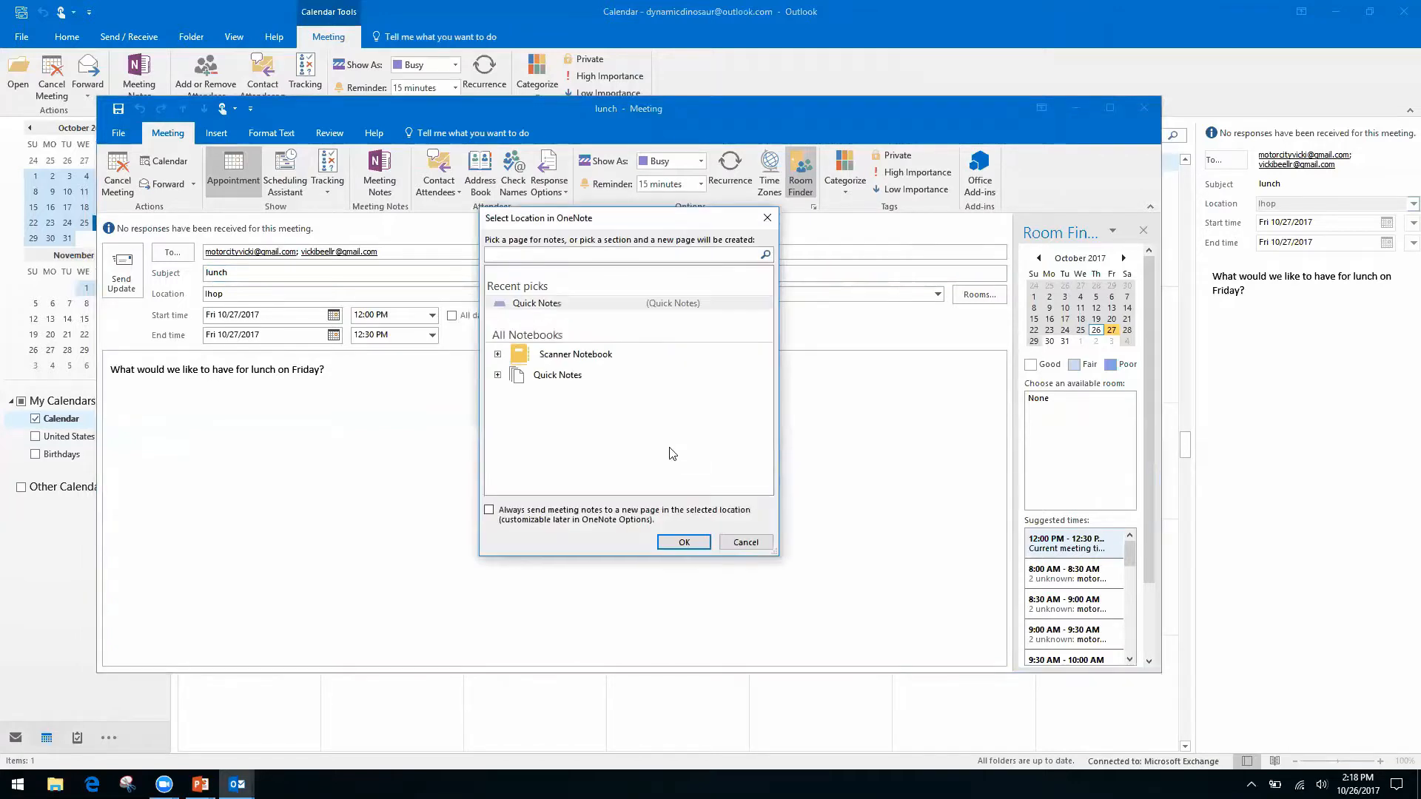
pyautogui.click(499, 381)
pyautogui.click(498, 376)
pyautogui.click(568, 393)
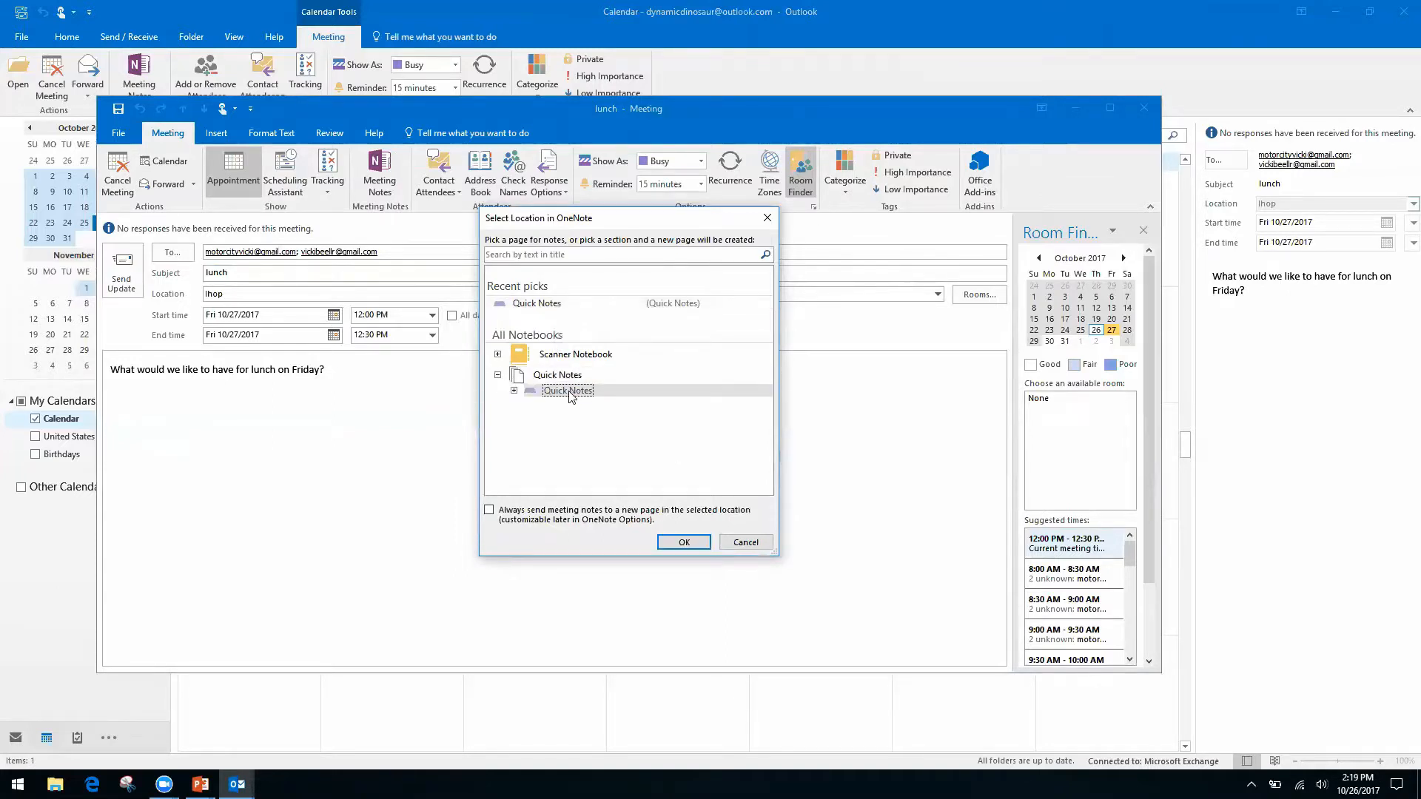
pyautogui.click(683, 542)
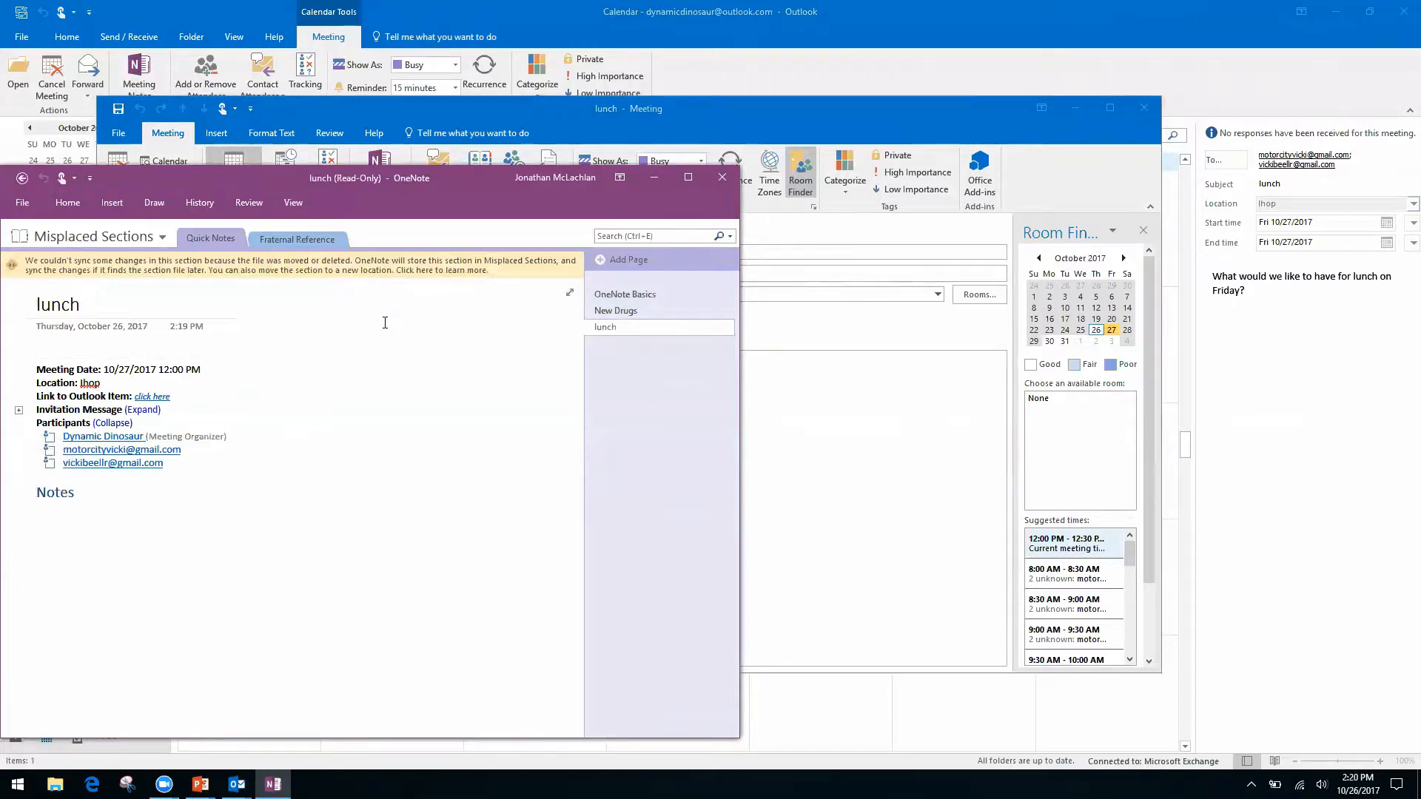
# Click into the lunch page's date, location and participant details.
pyautogui.click(69, 347)
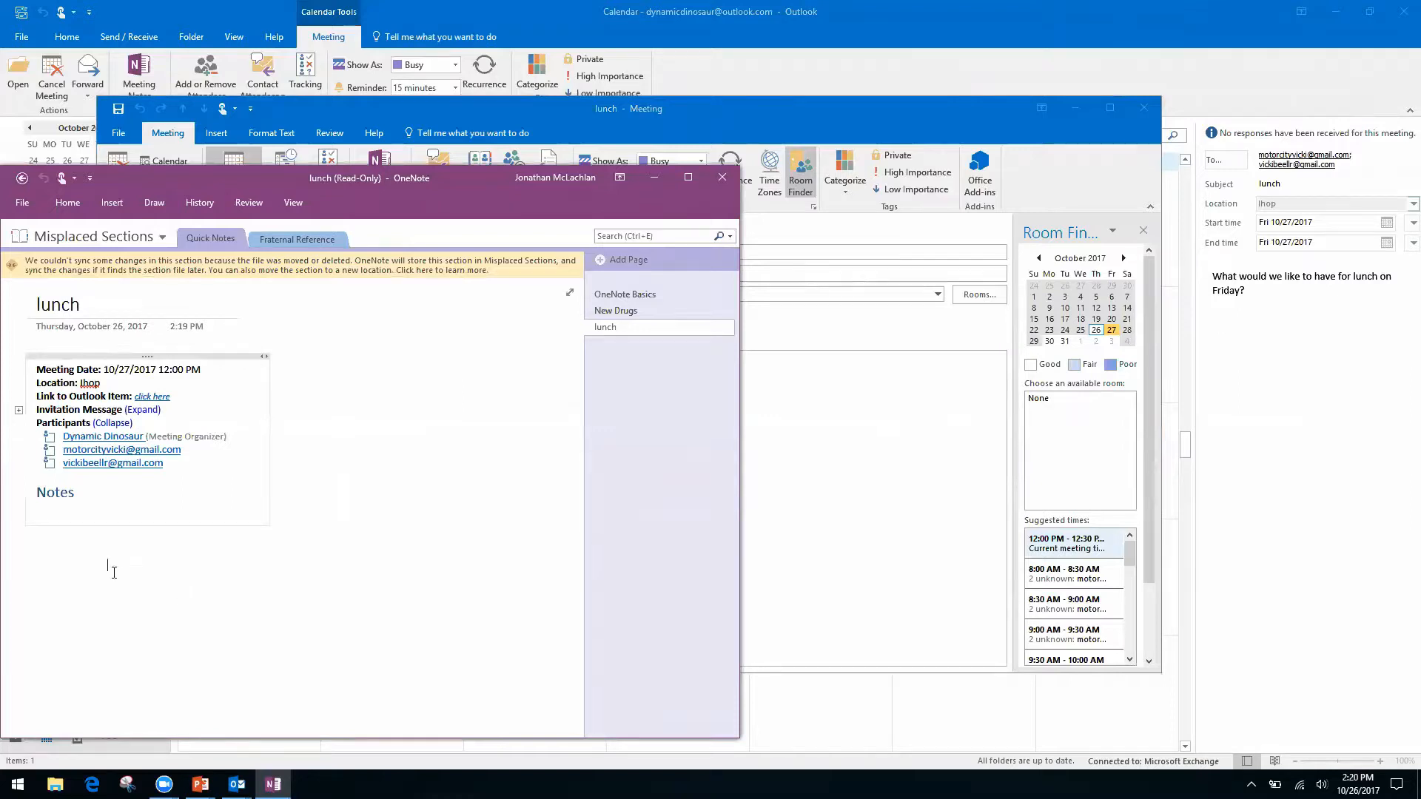
# Leave the read-only lunch page, go back to Quick Notes and close OneNote.
pyautogui.rightClick(98, 492)
pyautogui.click(404, 523)
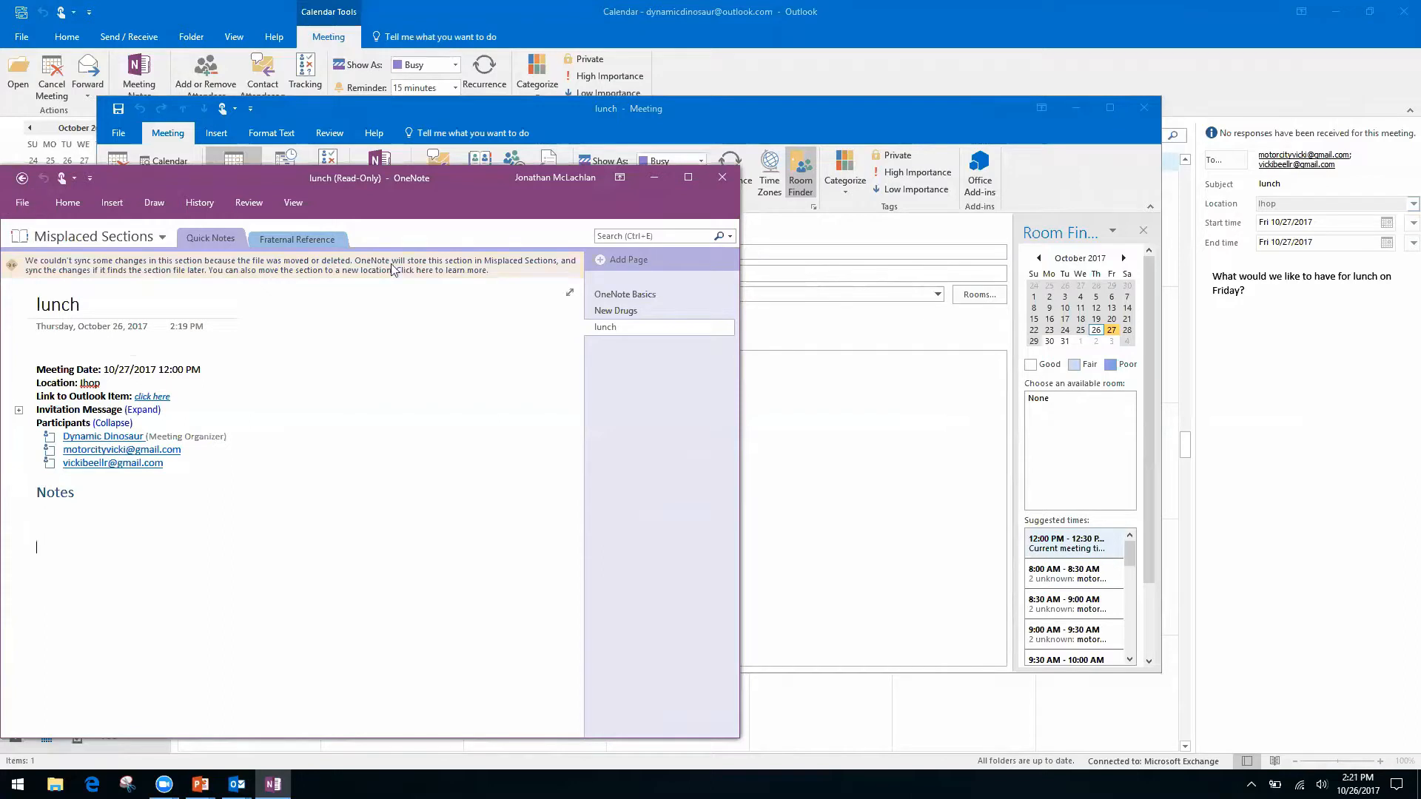
pyautogui.click(22, 179)
pyautogui.click(722, 176)
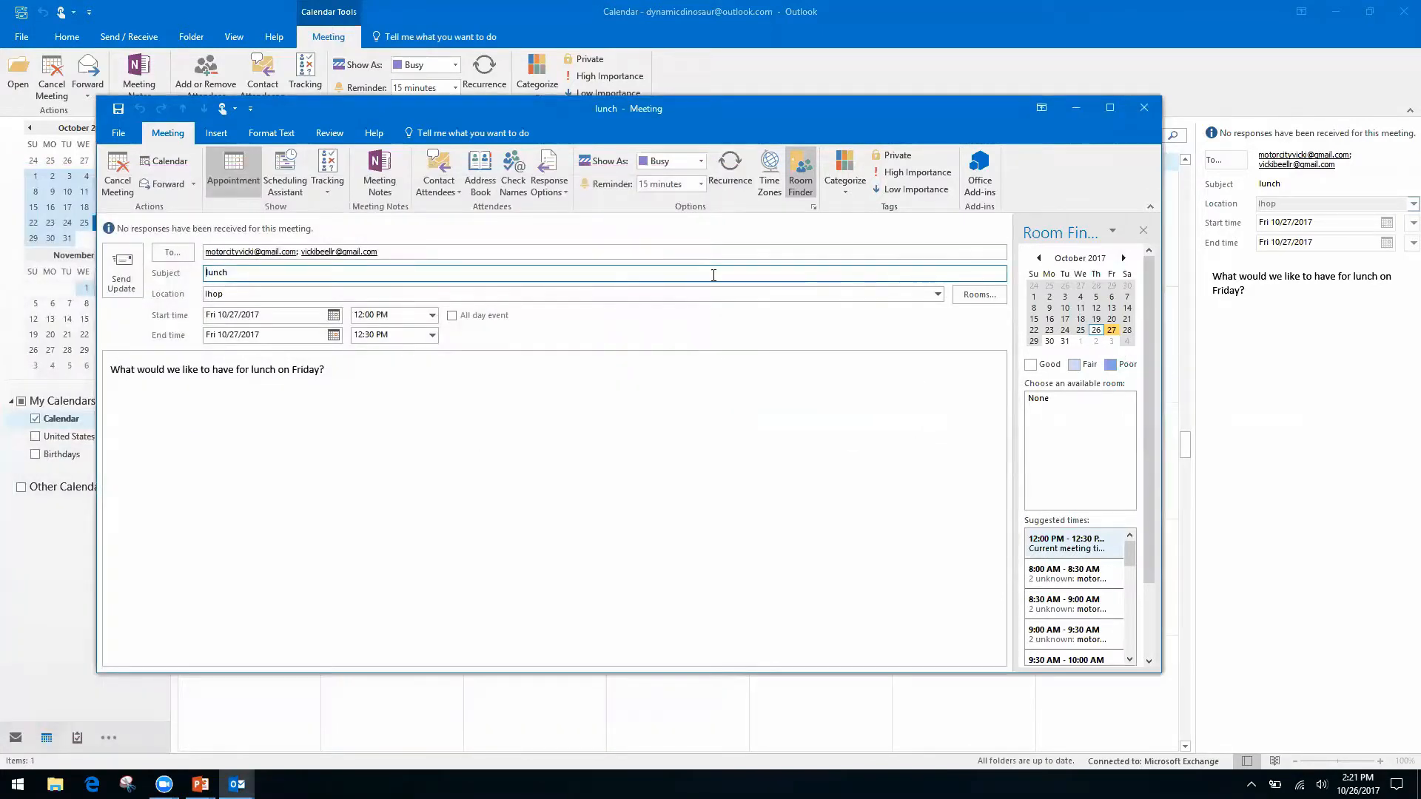
# Reopen the Friday 27 lunch meeting and choose to take notes on your own.
pyautogui.click(1144, 108)
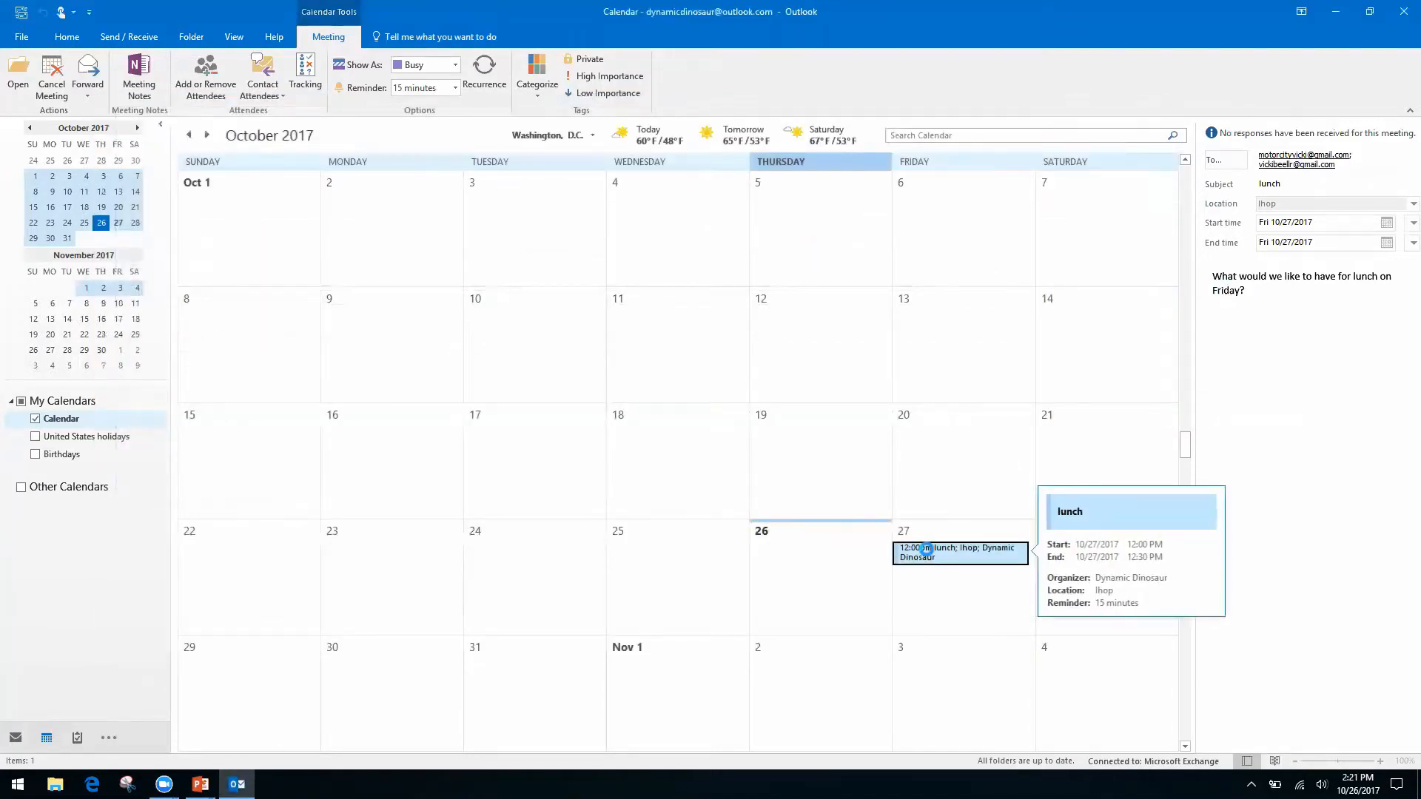
pyautogui.doubleClick(929, 555)
pyautogui.click(385, 175)
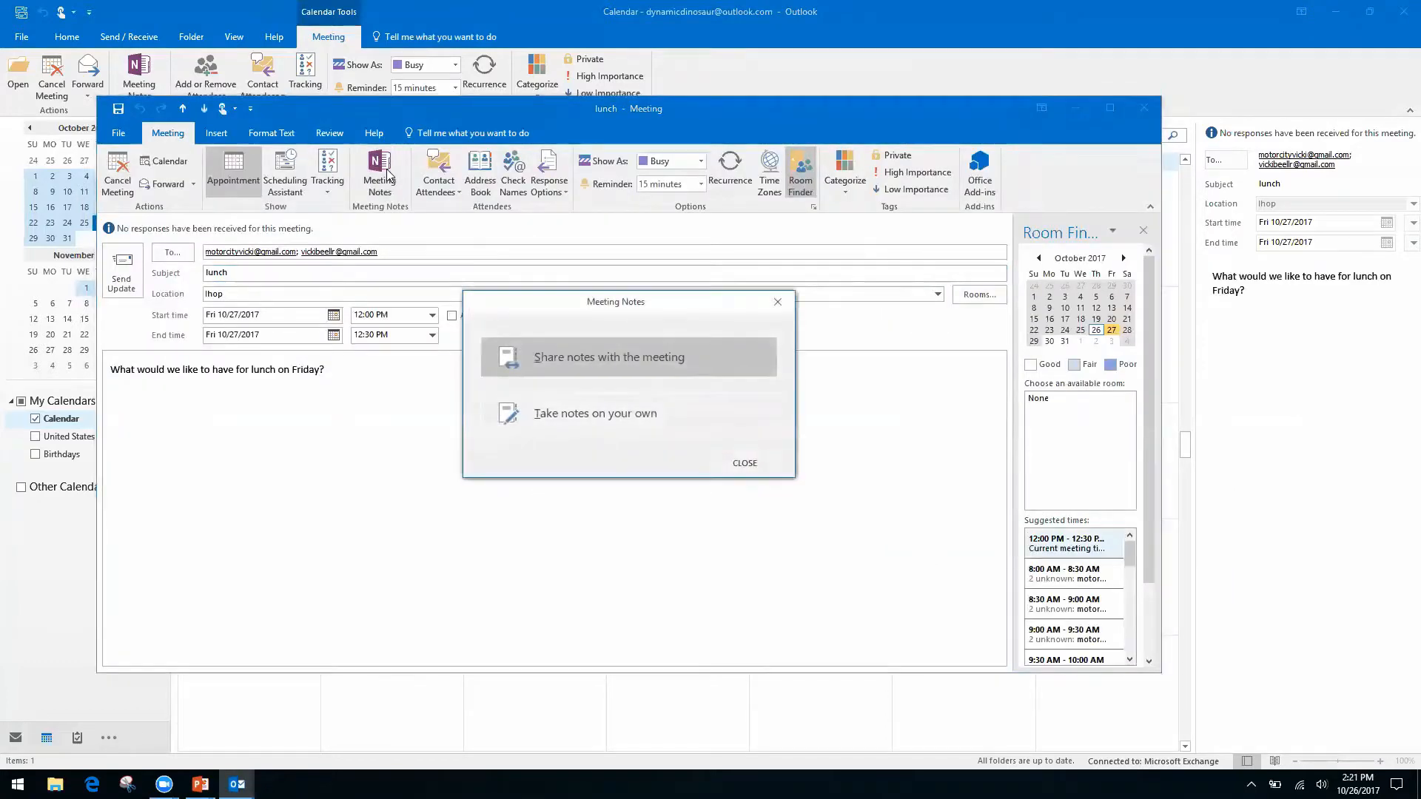
pyautogui.click(633, 405)
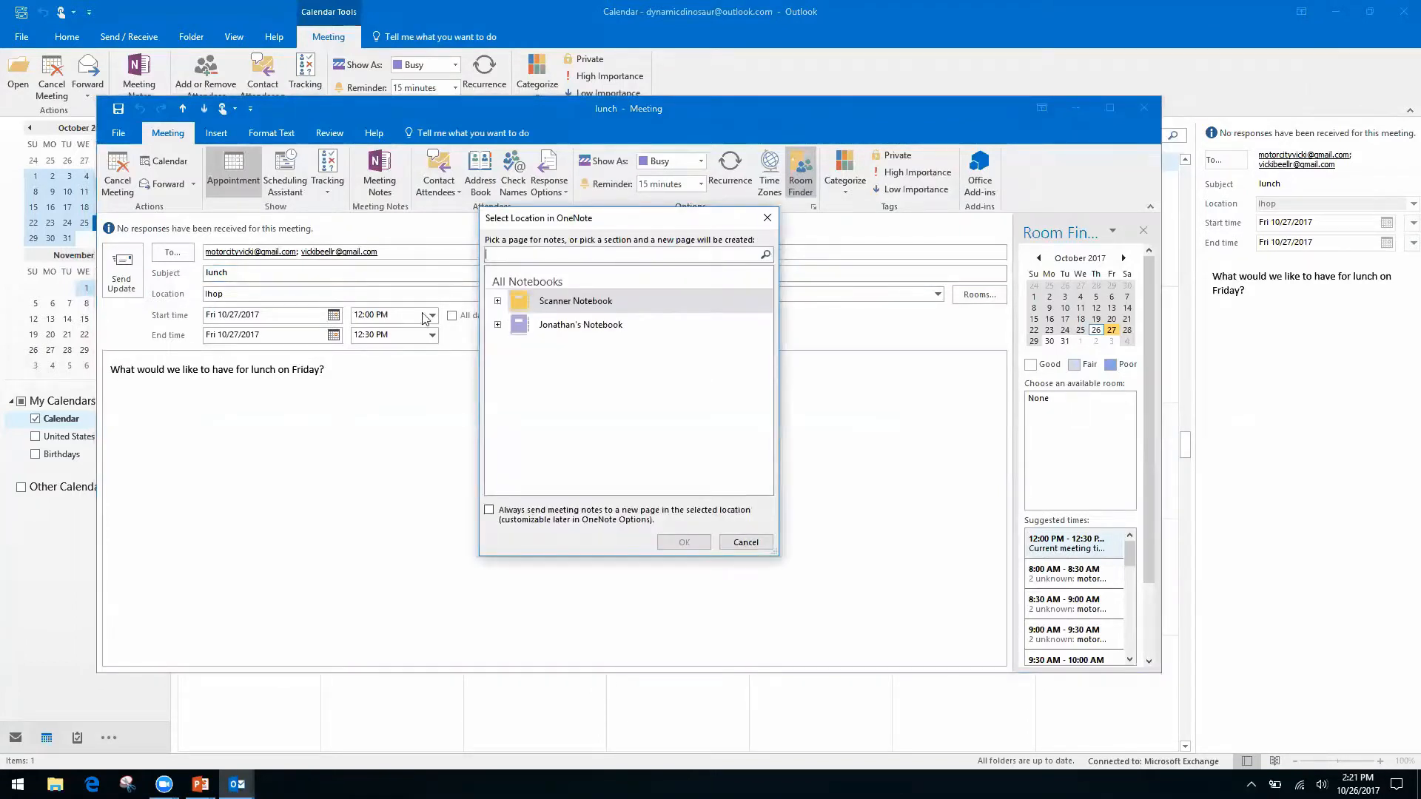
# File the notes in the personal notebook's Quick Notes, then close OneNote and the meeting.
pyautogui.click(498, 300)
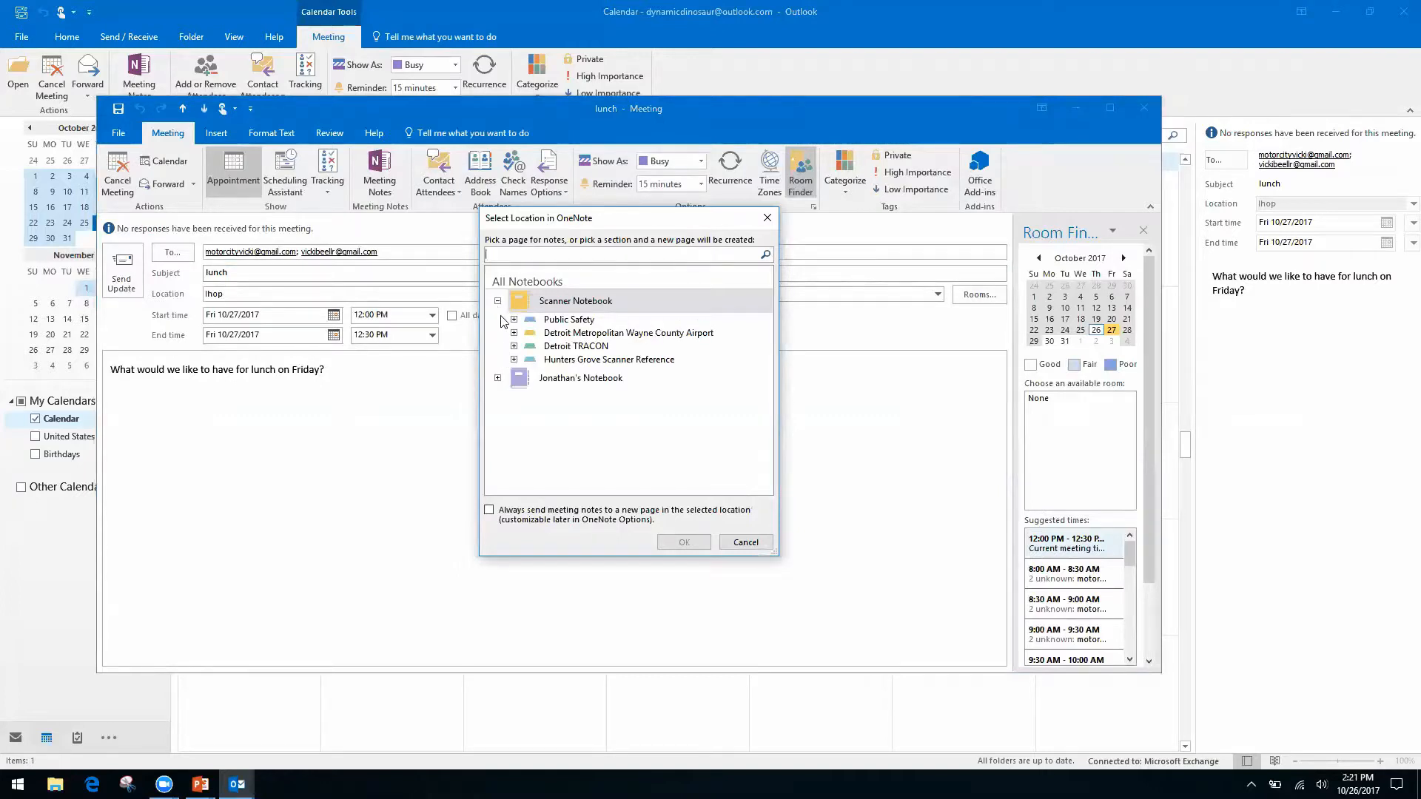
pyautogui.click(497, 300)
pyautogui.click(498, 325)
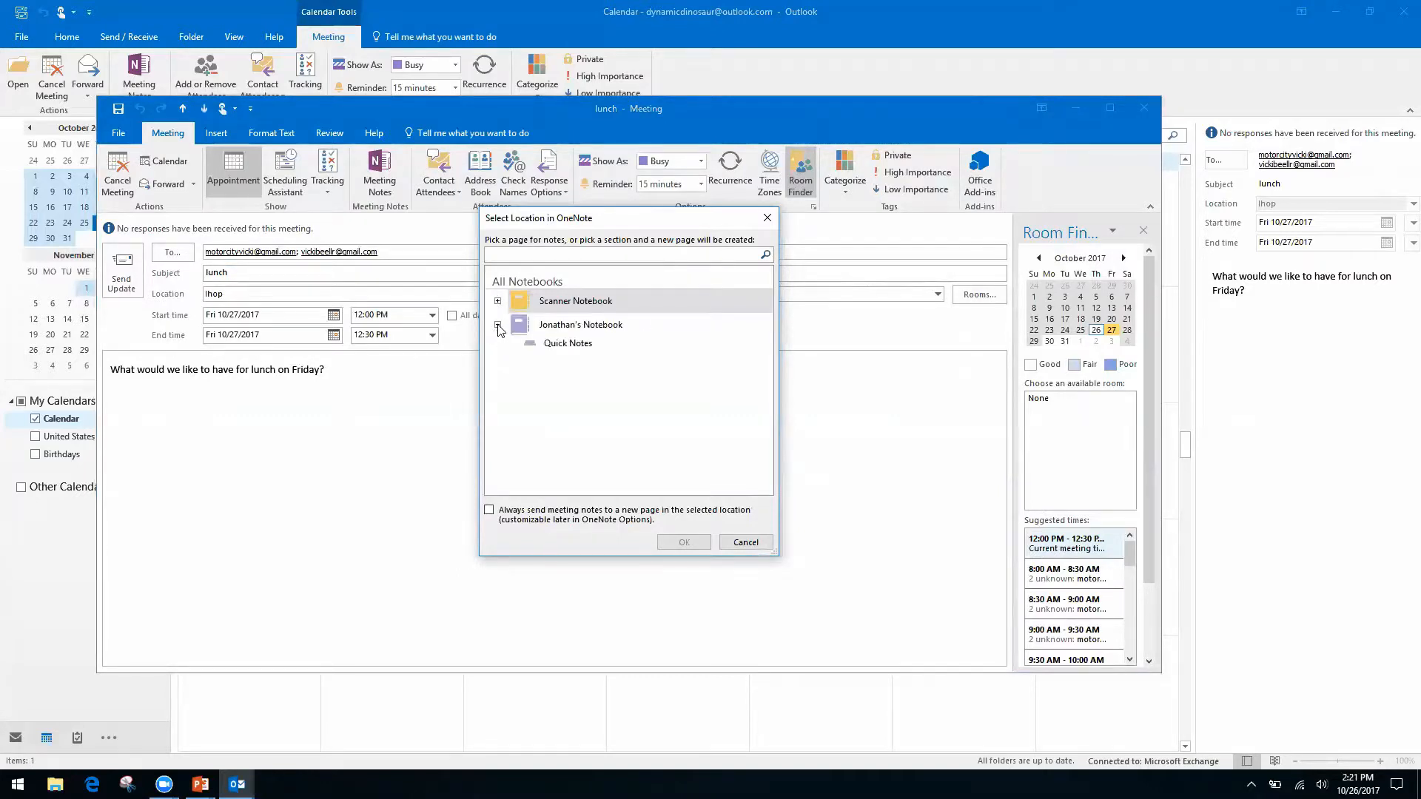
pyautogui.click(566, 343)
pyautogui.click(685, 543)
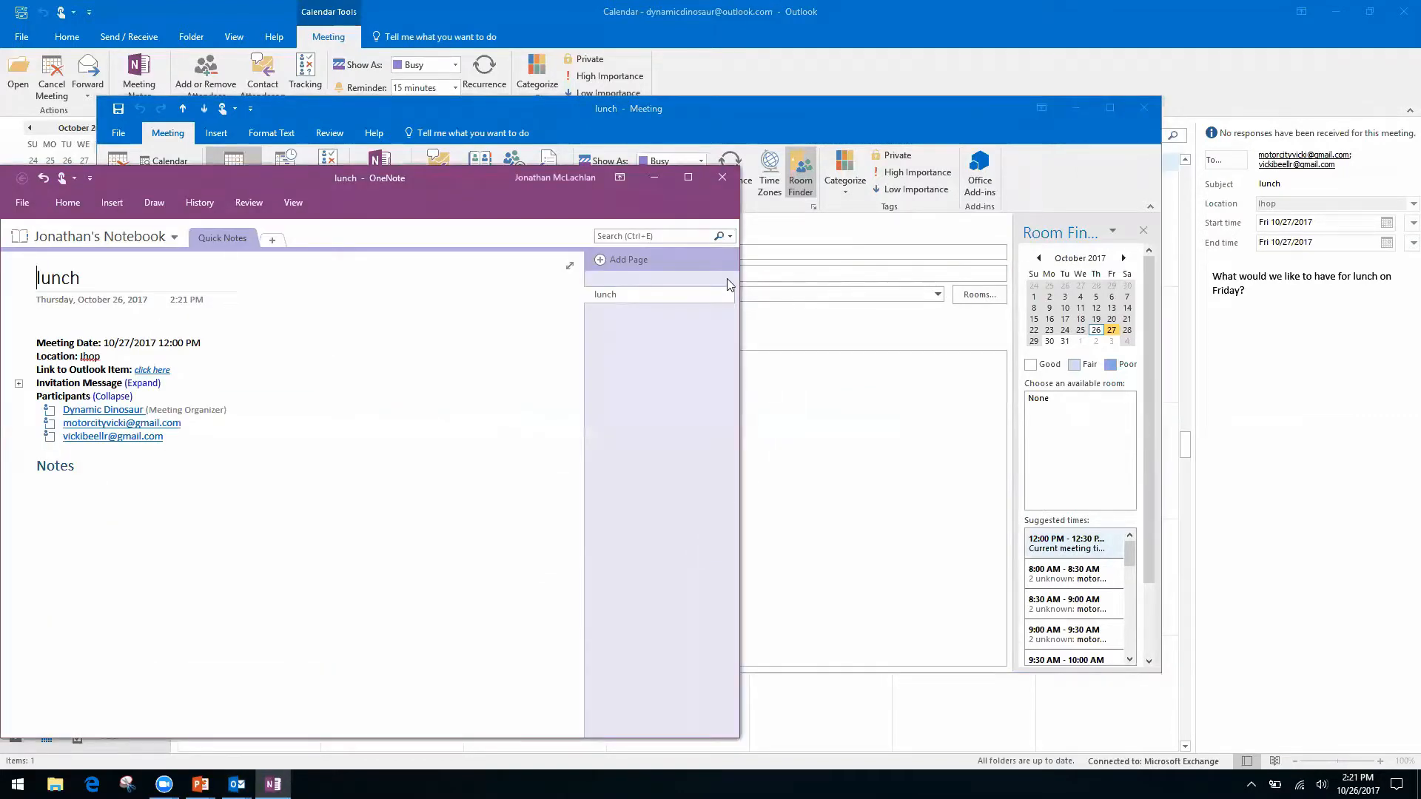
pyautogui.click(726, 179)
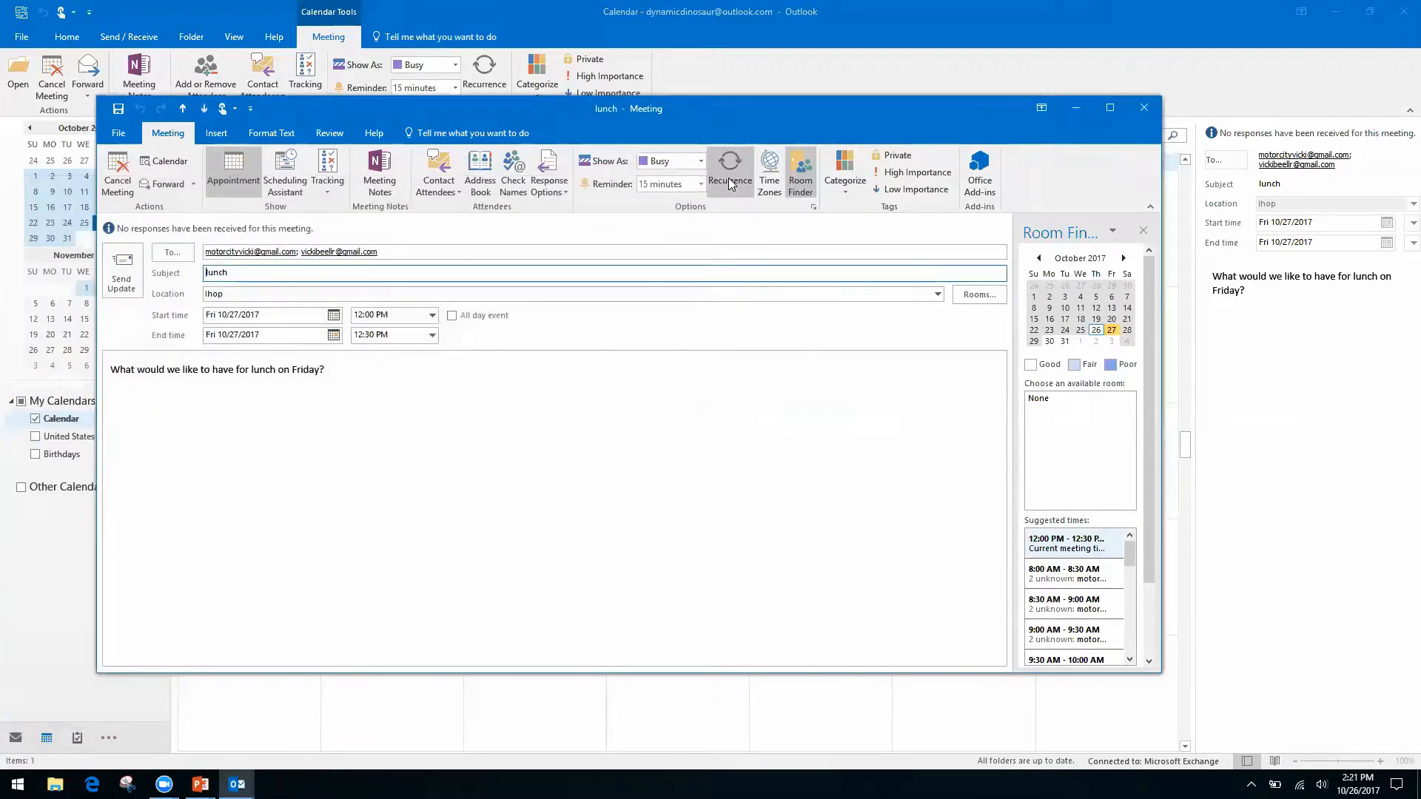
pyautogui.click(1145, 110)
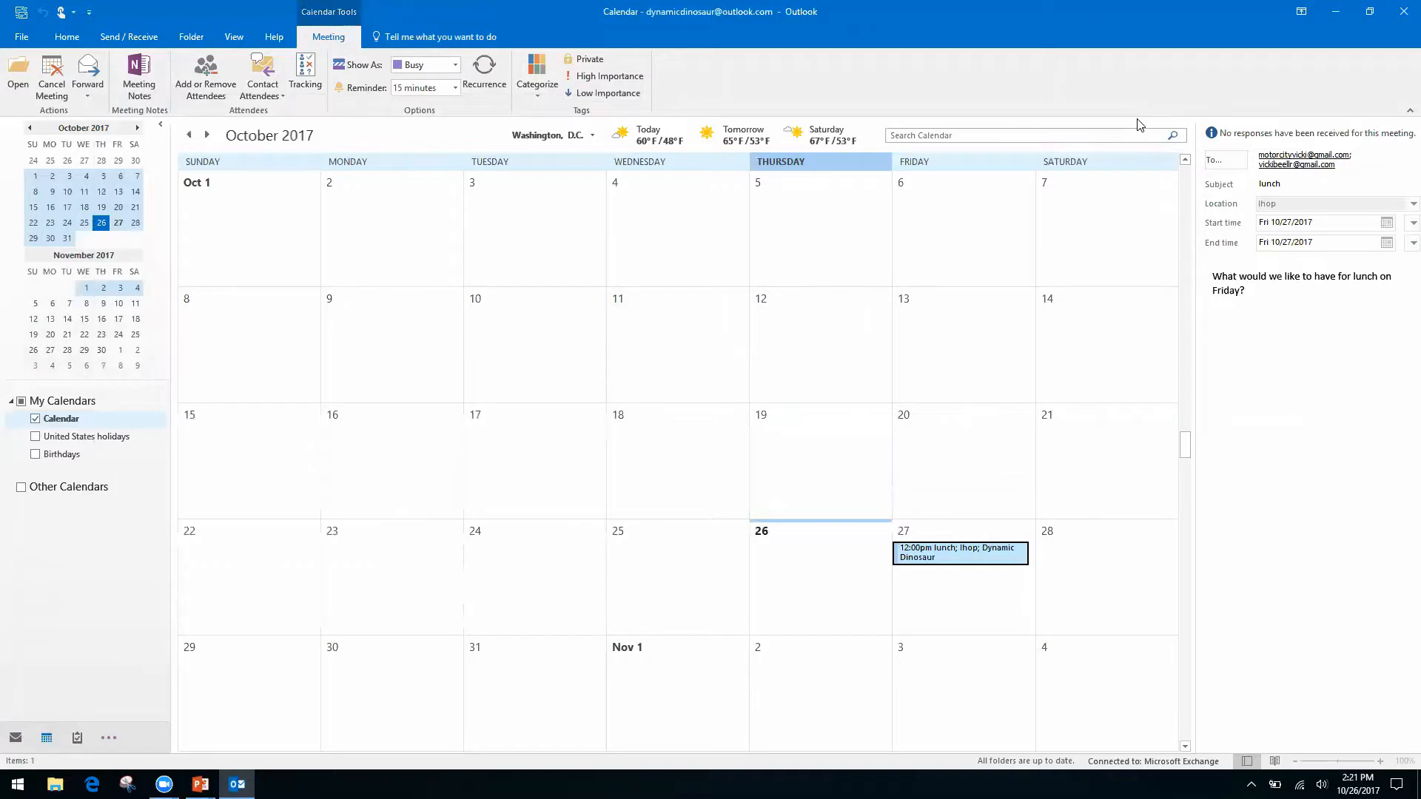
# Advance the slide show to the Quicksteps, Rules, and Search Folders slide, then return to Outlook.
pyautogui.hotkey('alt', 'Tab')
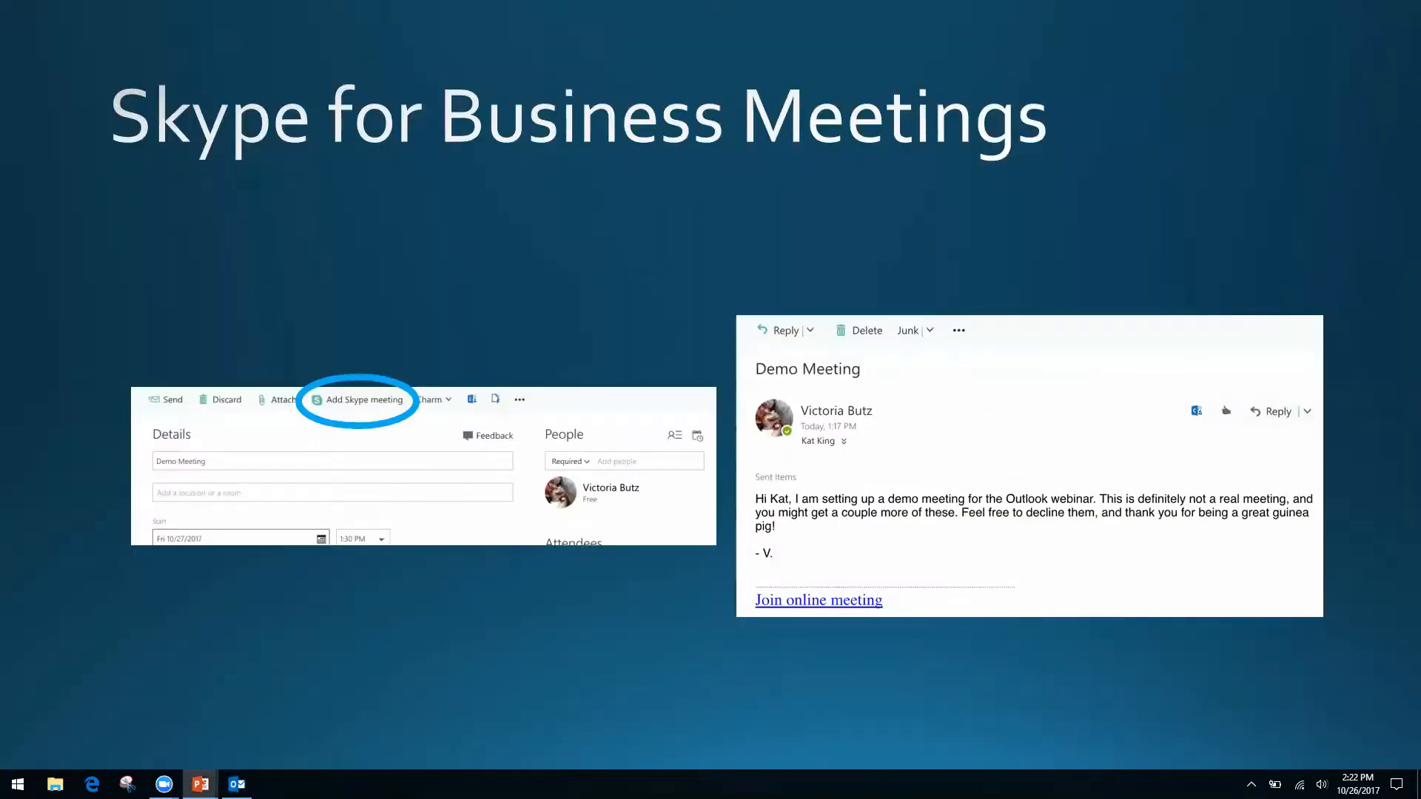
pyautogui.press('Right')
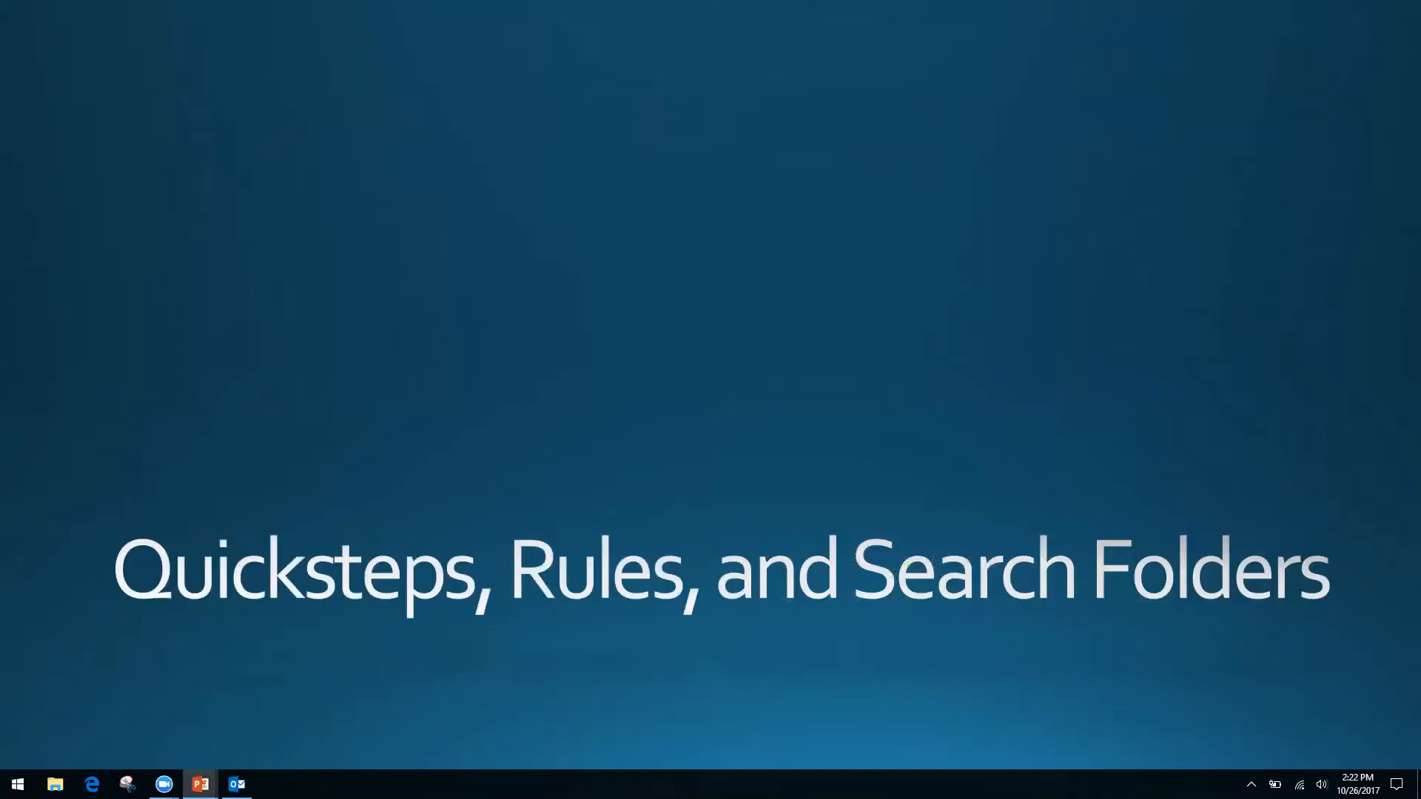
pyautogui.hotkey('alt', 'Tab')
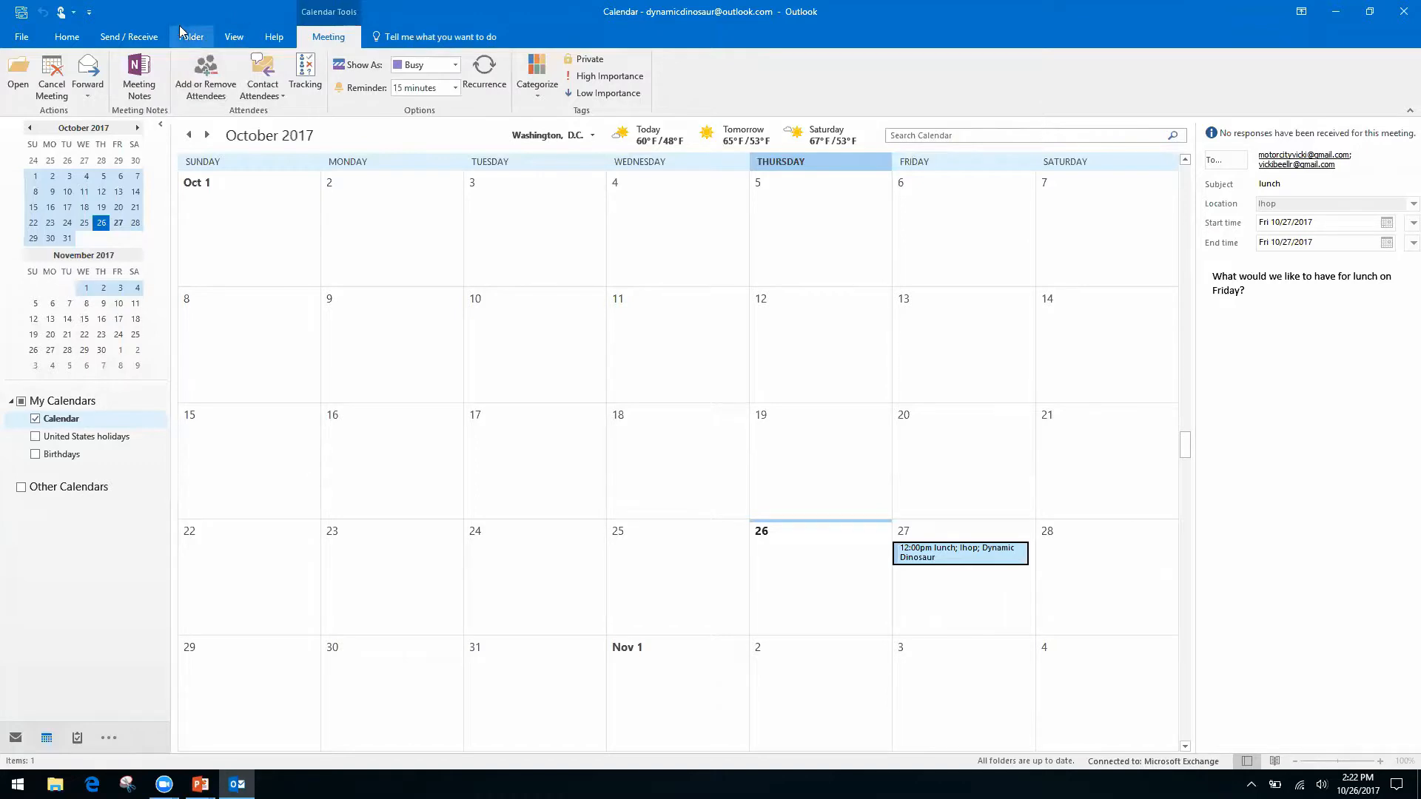
# From the Home tab, start a Share Calendar invitation with Availability only details.
pyautogui.click(67, 37)
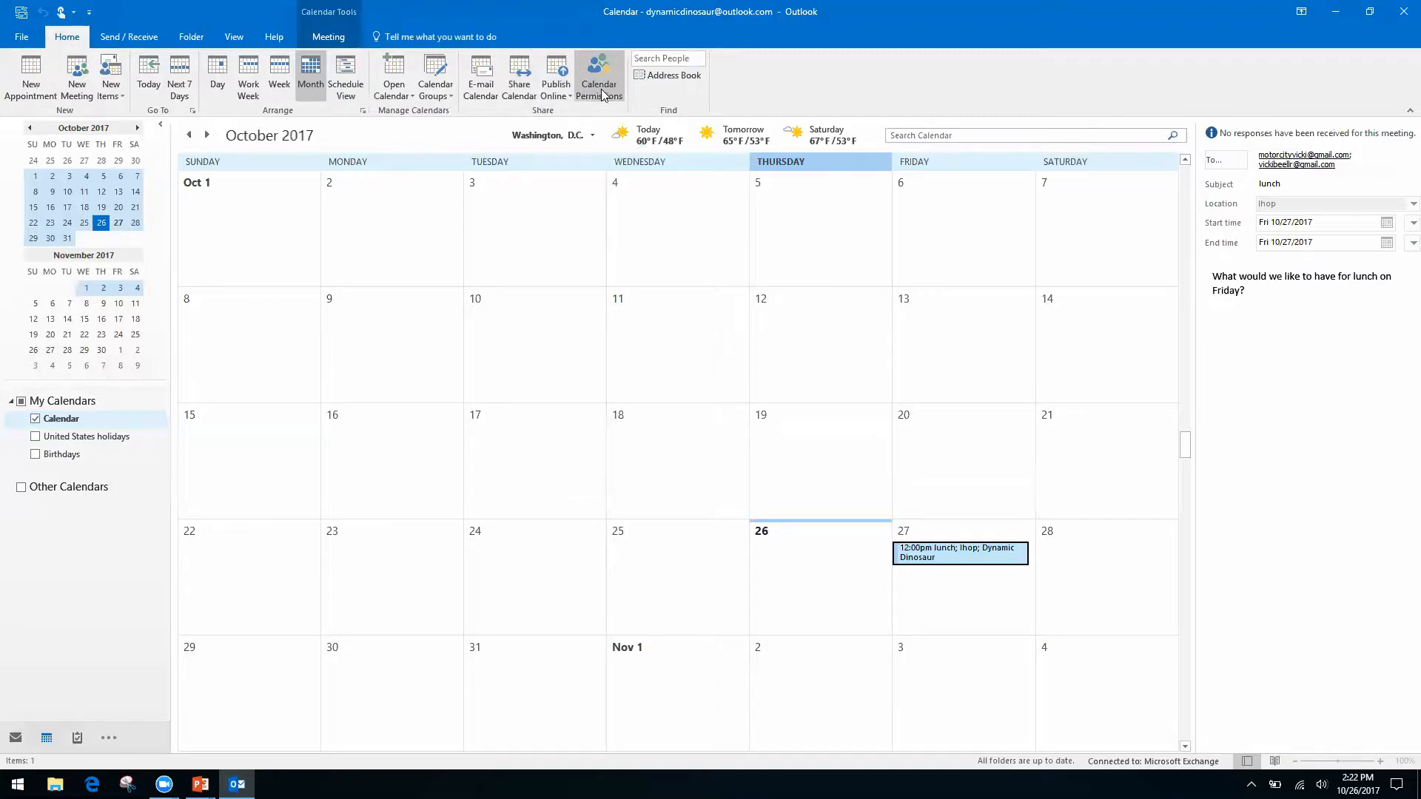
pyautogui.rightClick(509, 90)
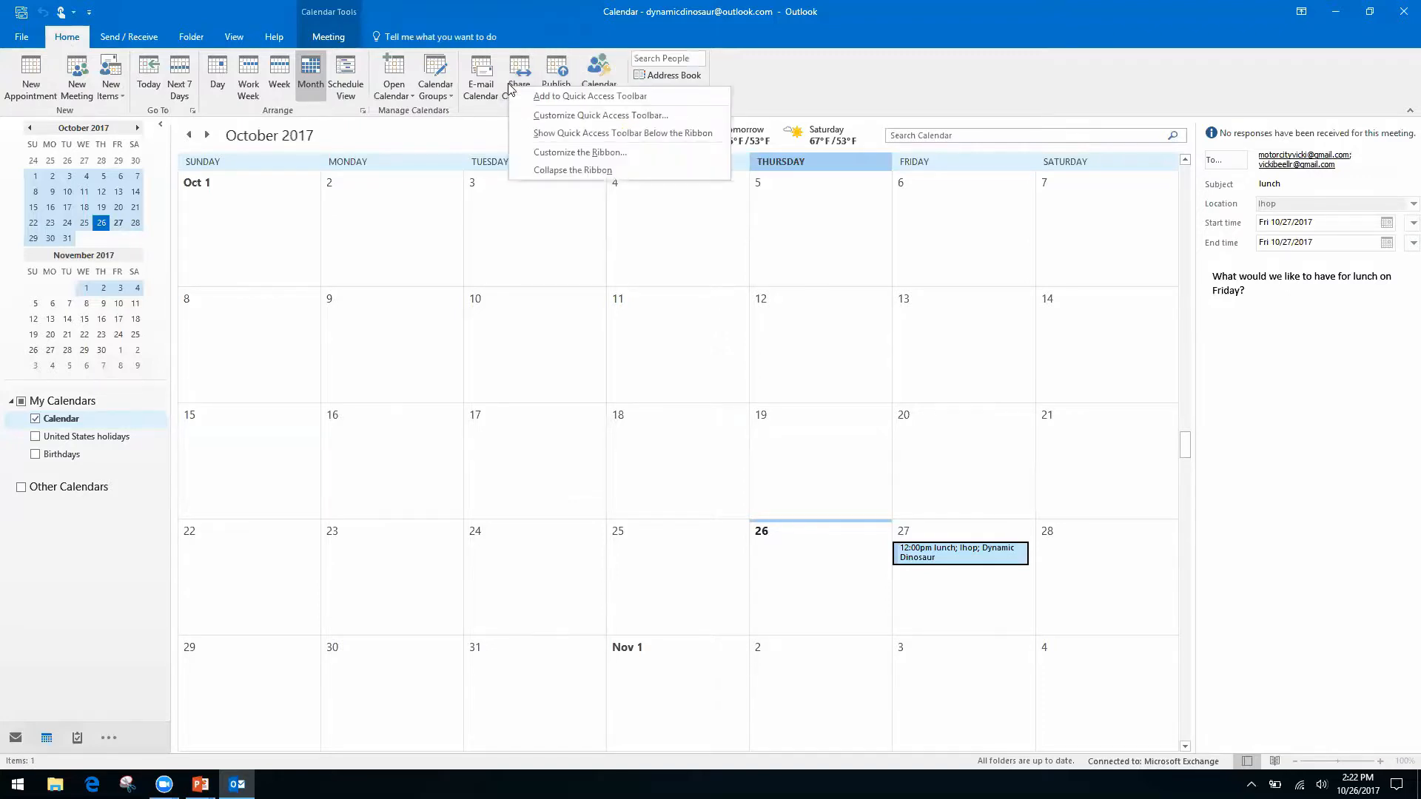
pyautogui.click(519, 64)
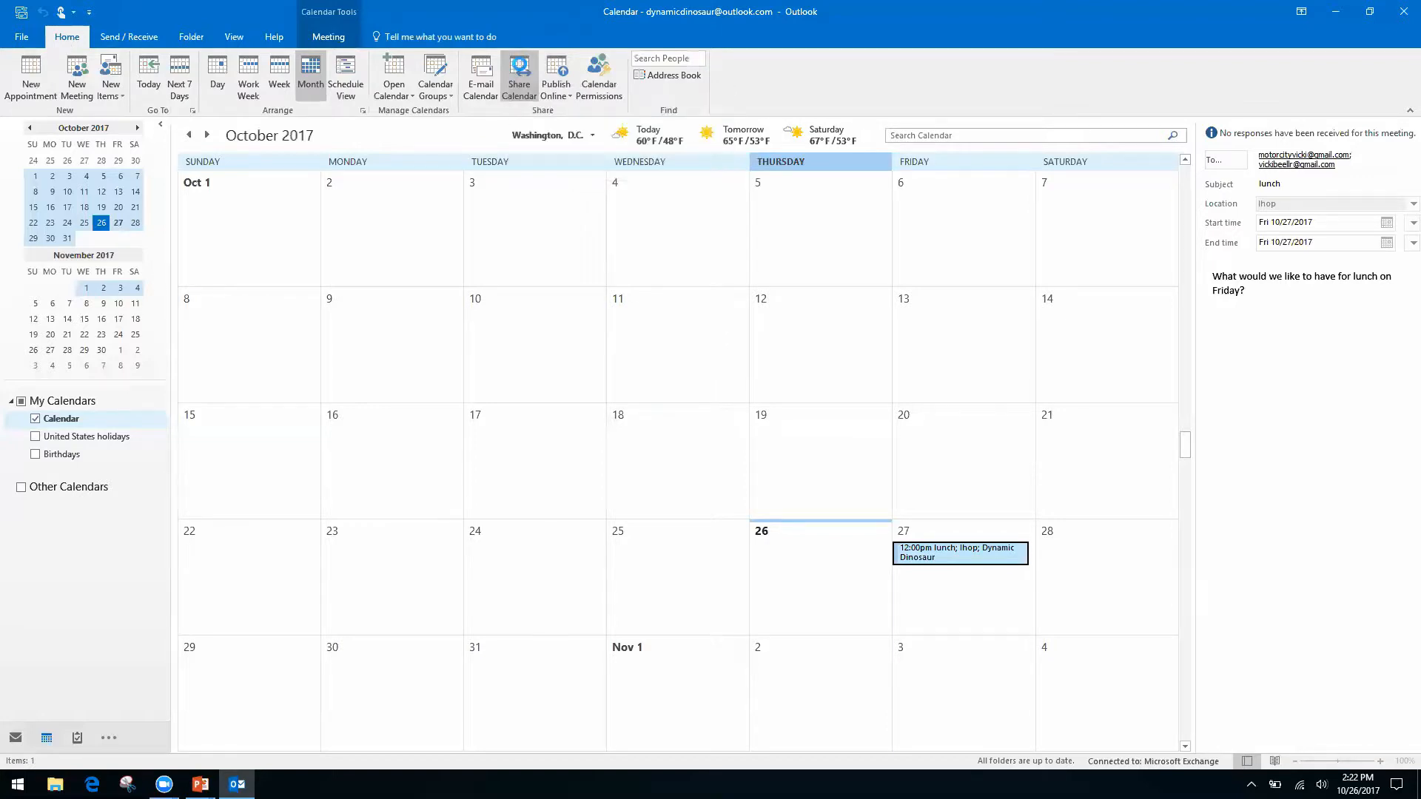
pyautogui.click(521, 69)
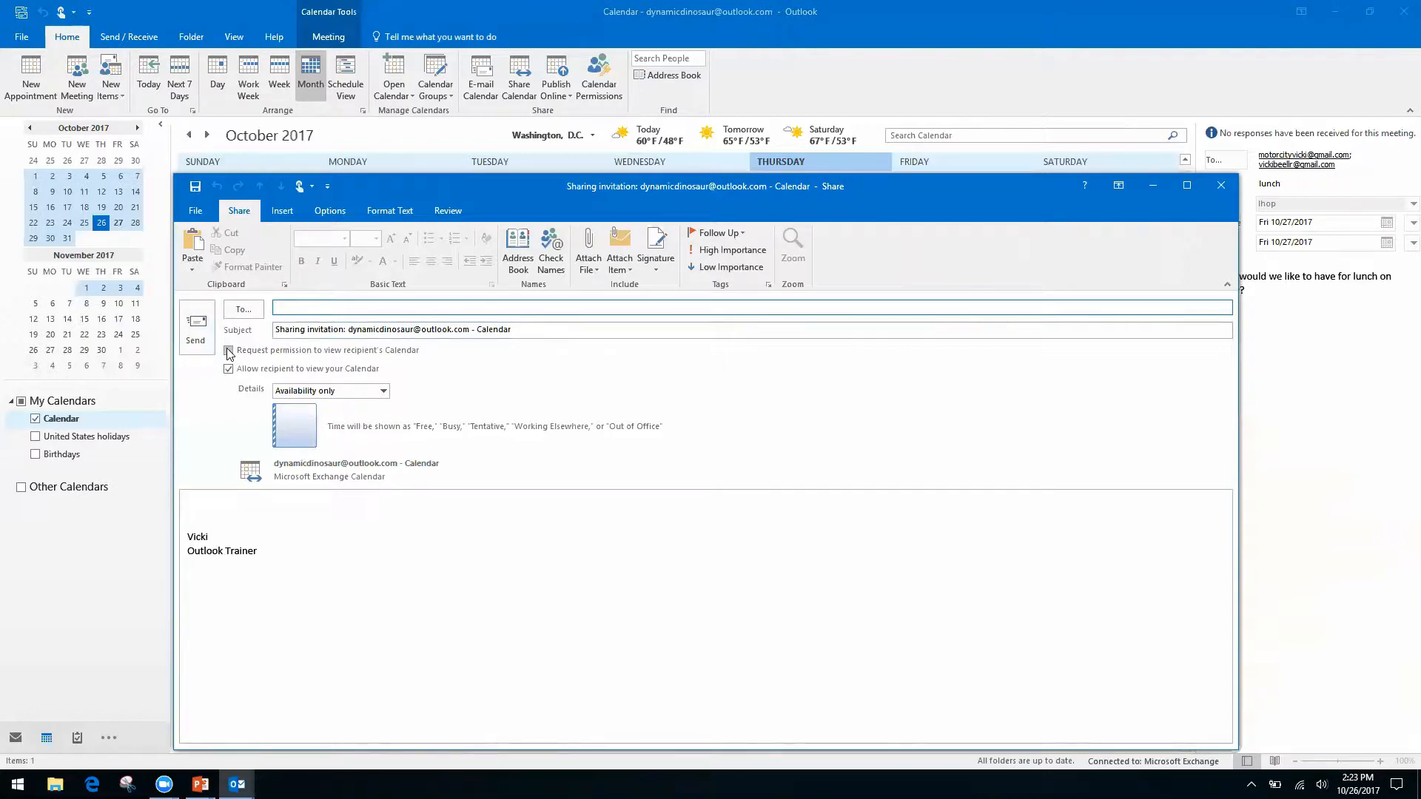
# Toggle the recipient-calendar request, keep Availability only, then close the invitation without saving.
pyautogui.click(228, 351)
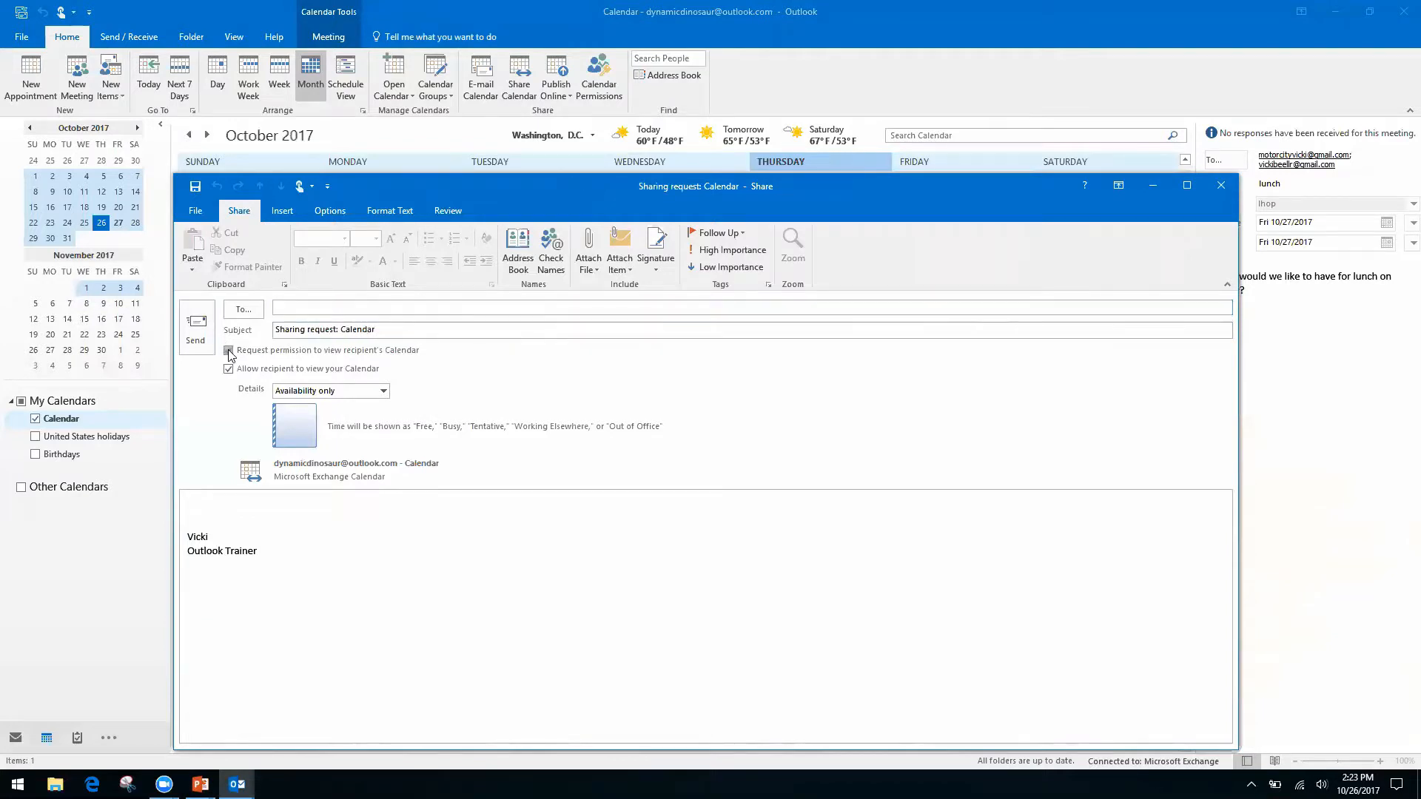
pyautogui.click(229, 351)
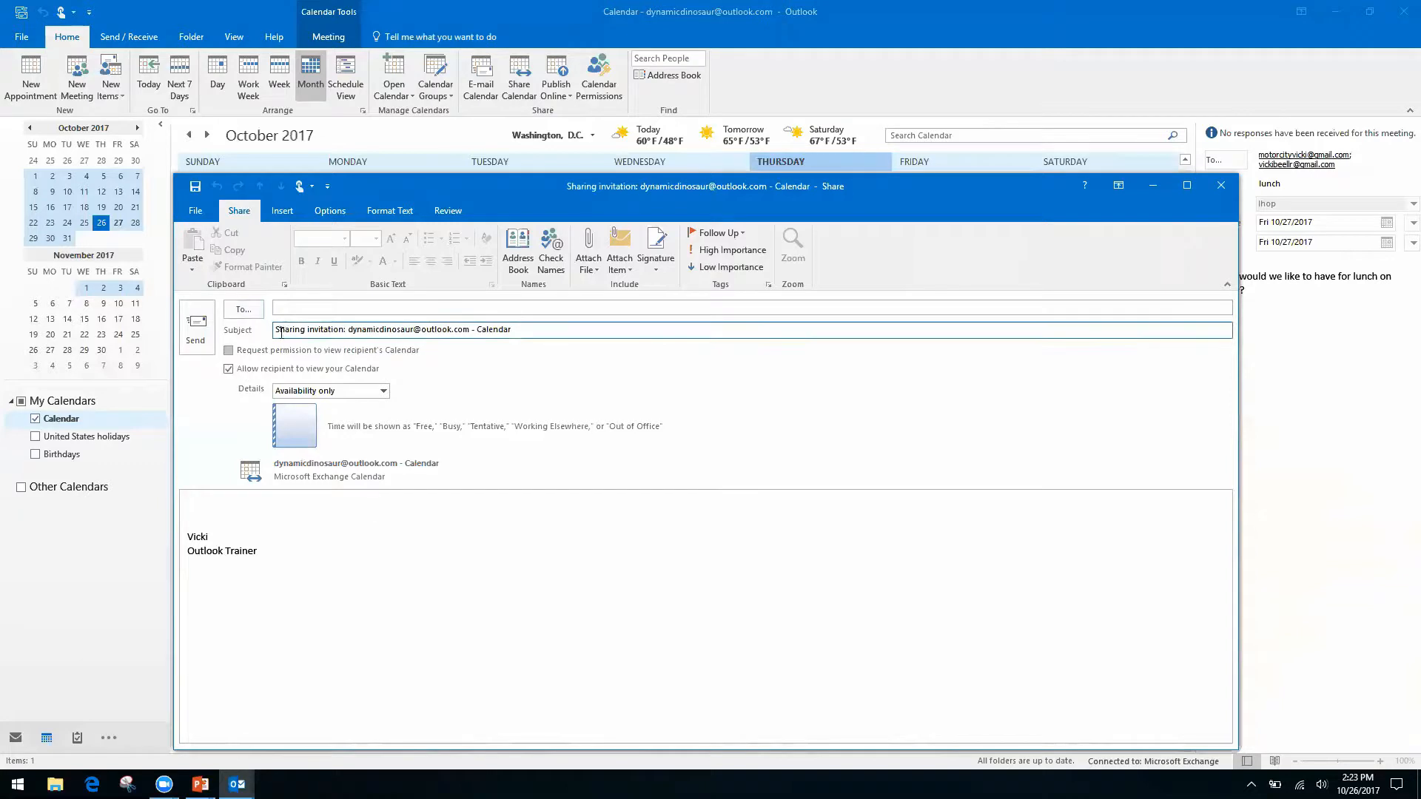
pyautogui.click(229, 351)
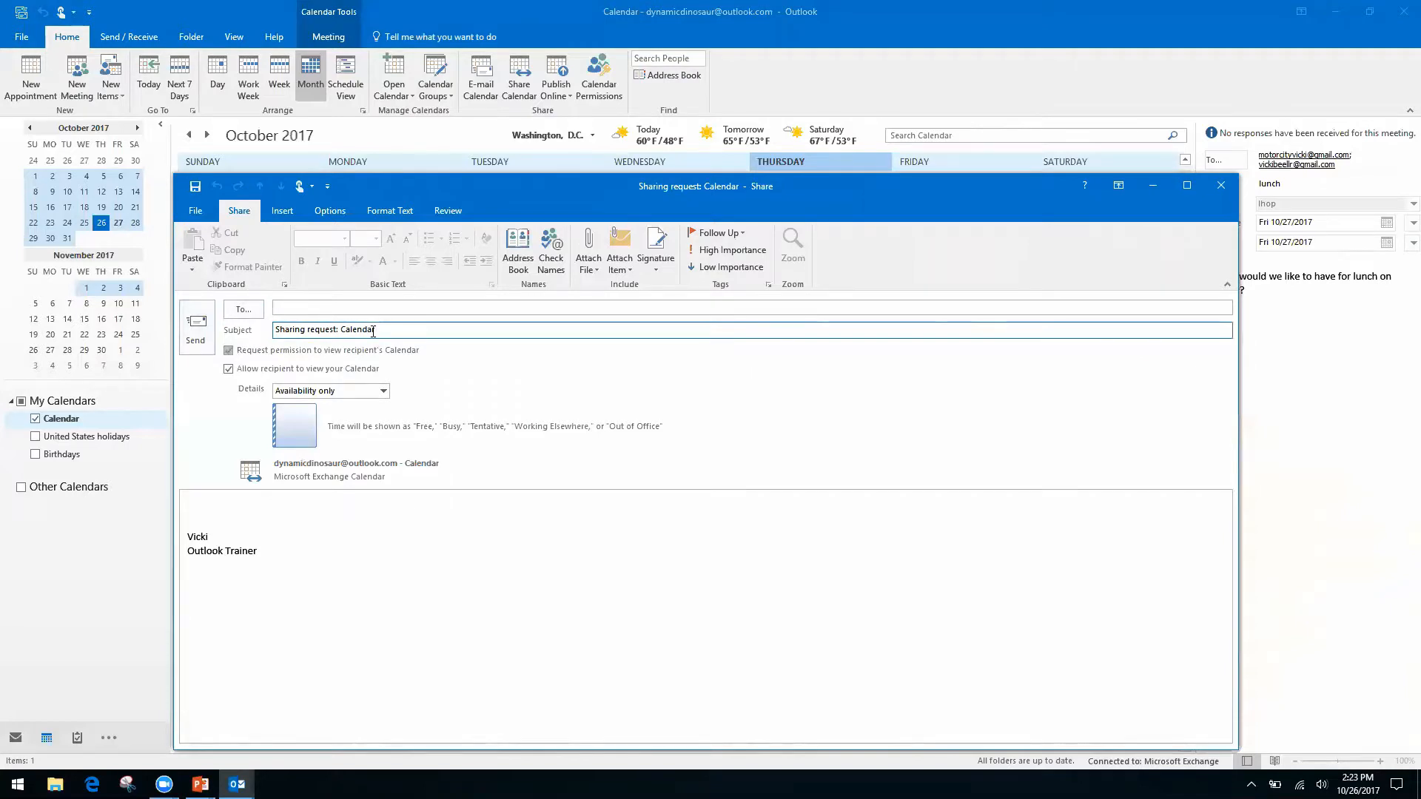
pyautogui.click(205, 505)
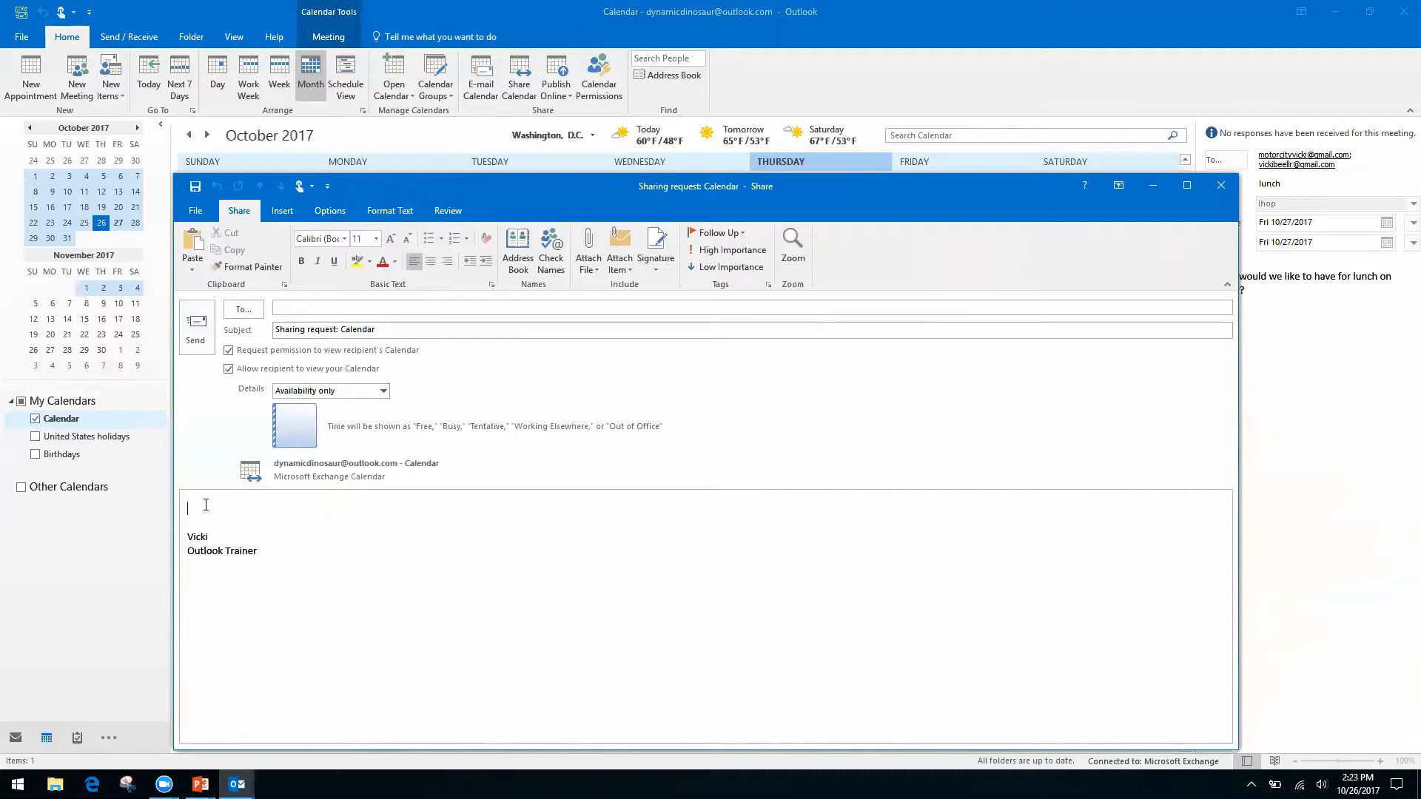
pyautogui.click(385, 392)
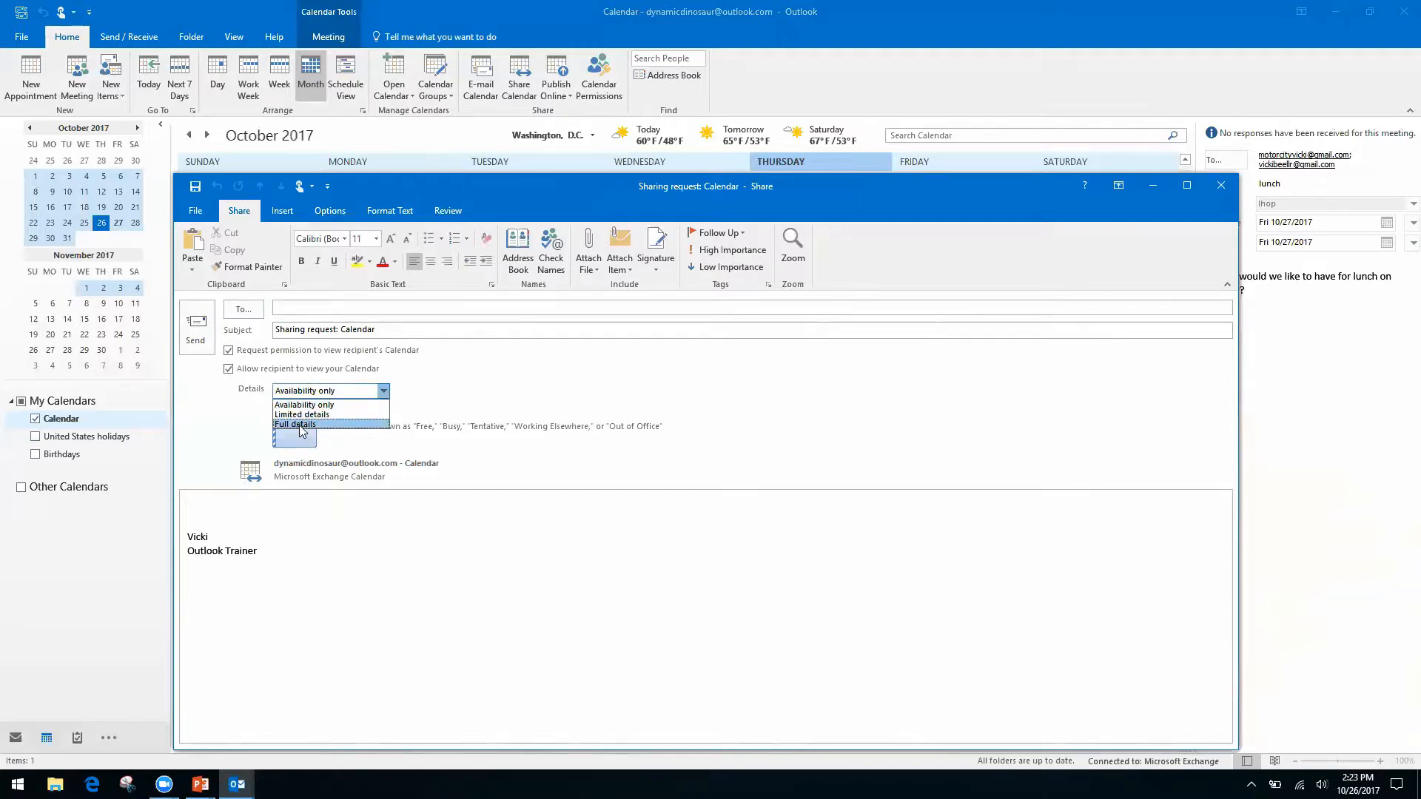
pyautogui.click(354, 405)
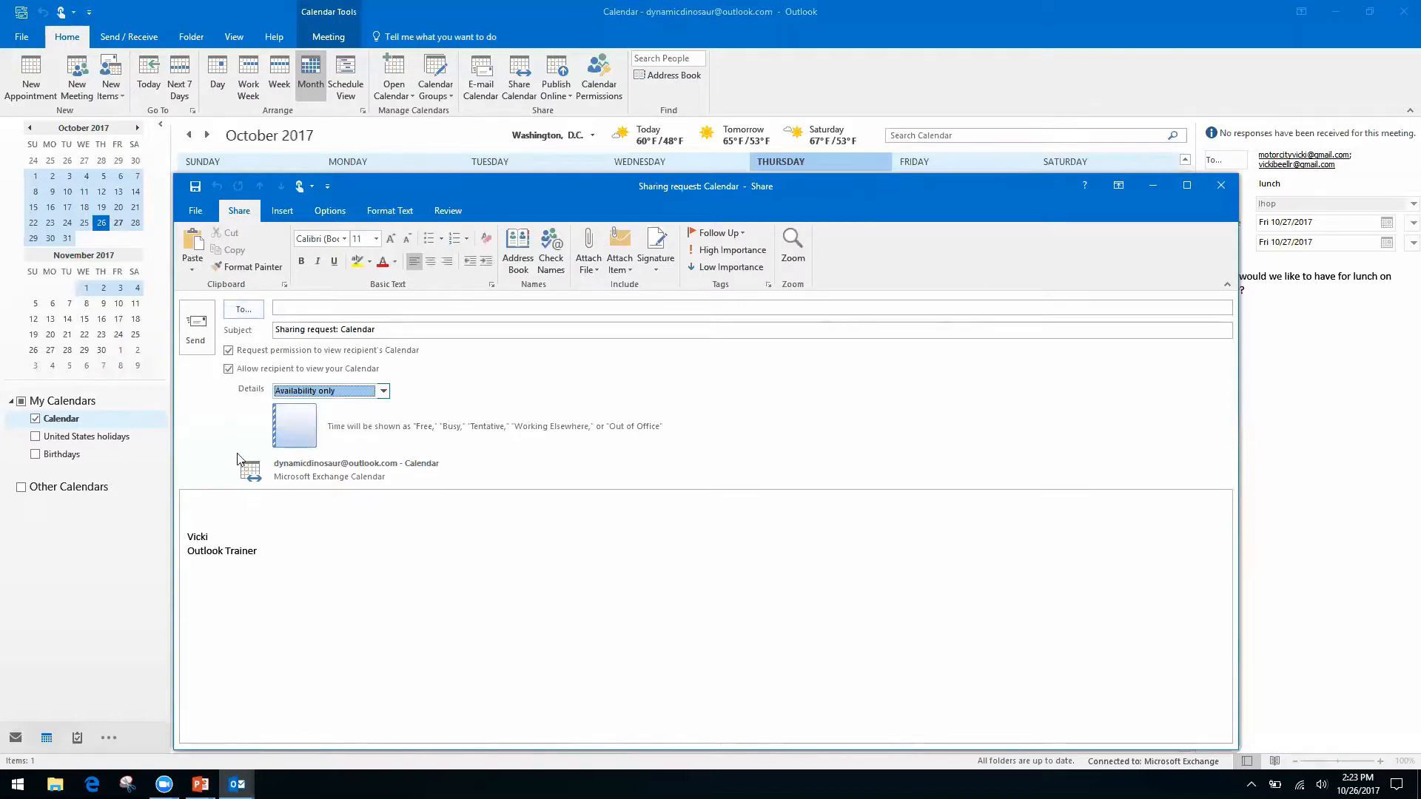
pyautogui.click(1220, 185)
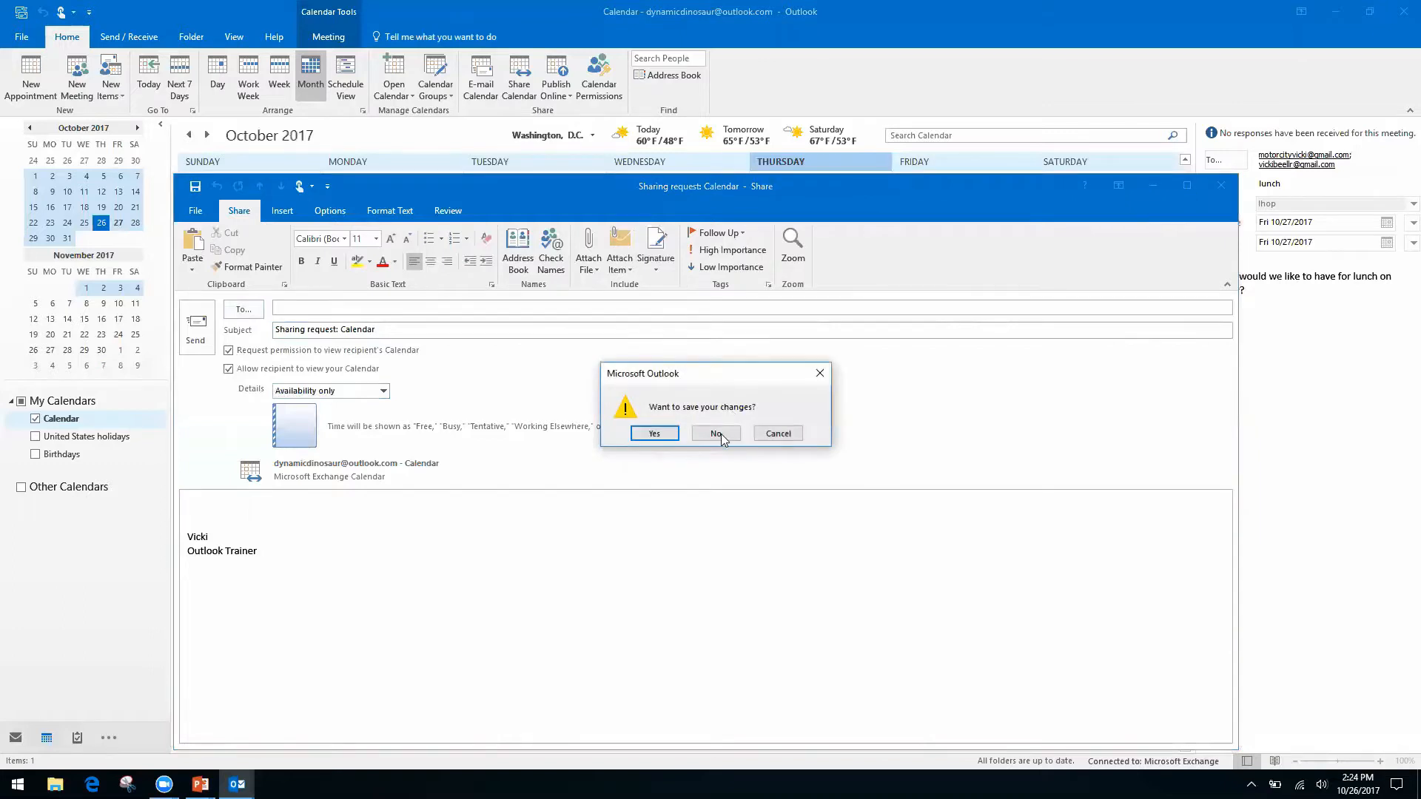
pyautogui.click(717, 434)
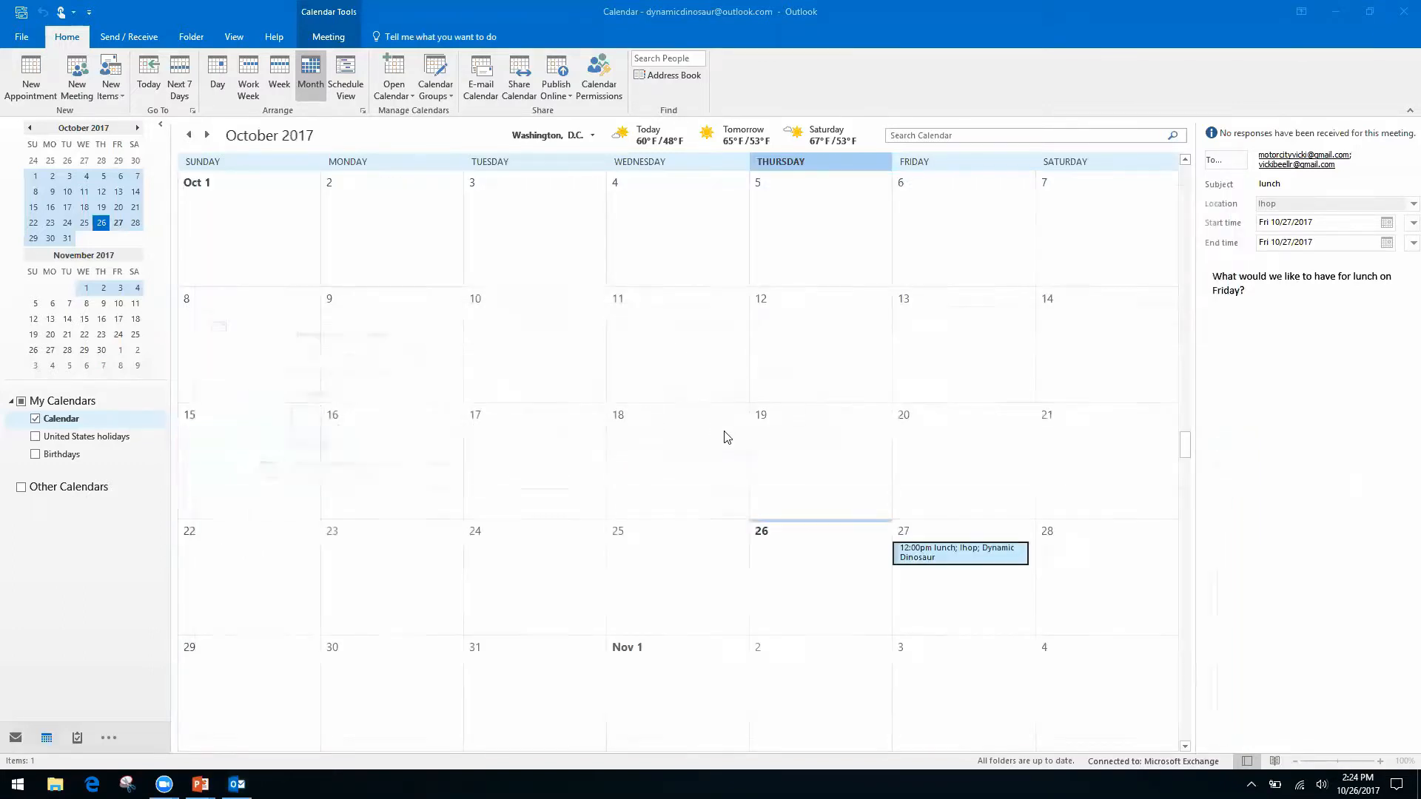
# Open Calendar Permissions to see Default at Free/Busy time and Anonymous at None.
pyautogui.click(599, 68)
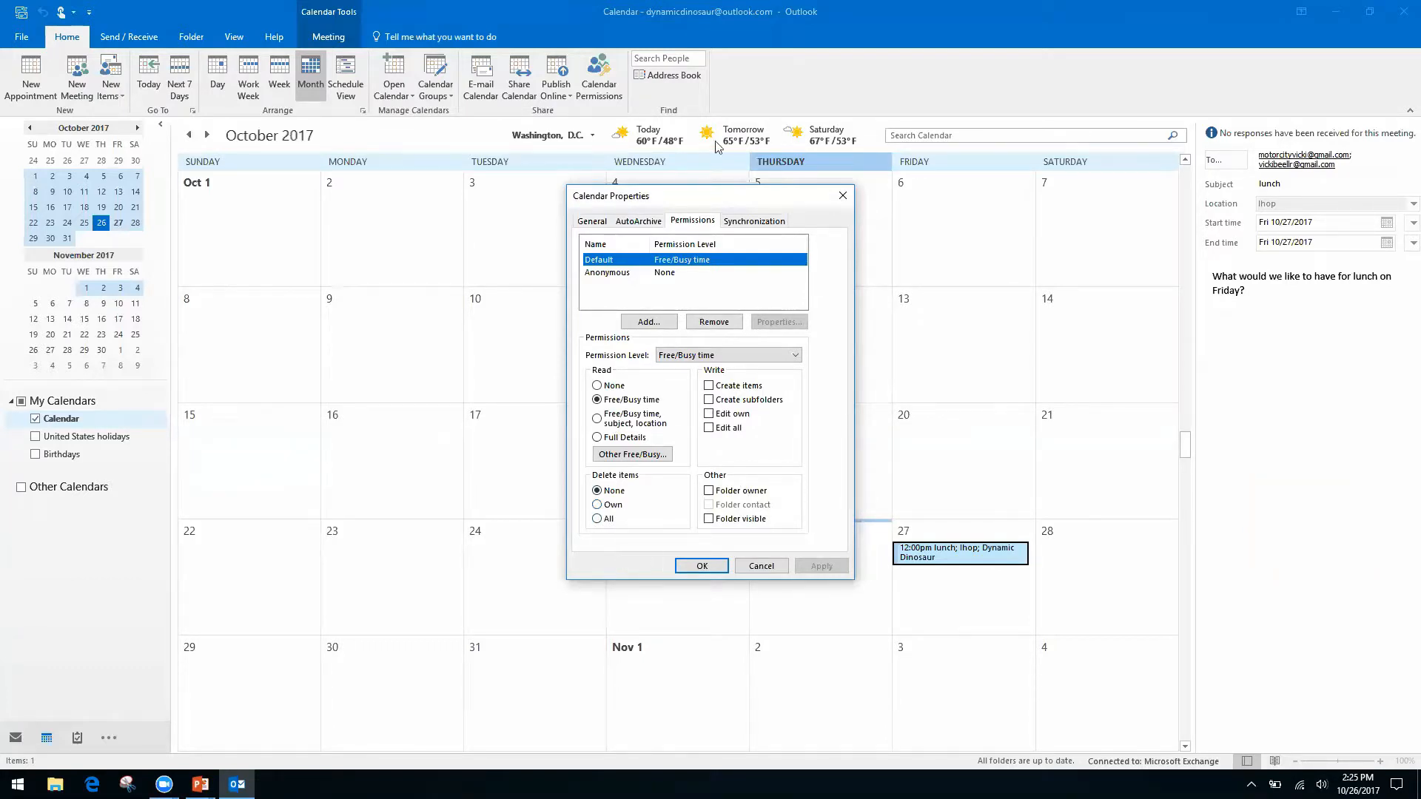
# Close Calendar Properties unchanged and switch to the PowerPoint slide show.
pyautogui.click(842, 195)
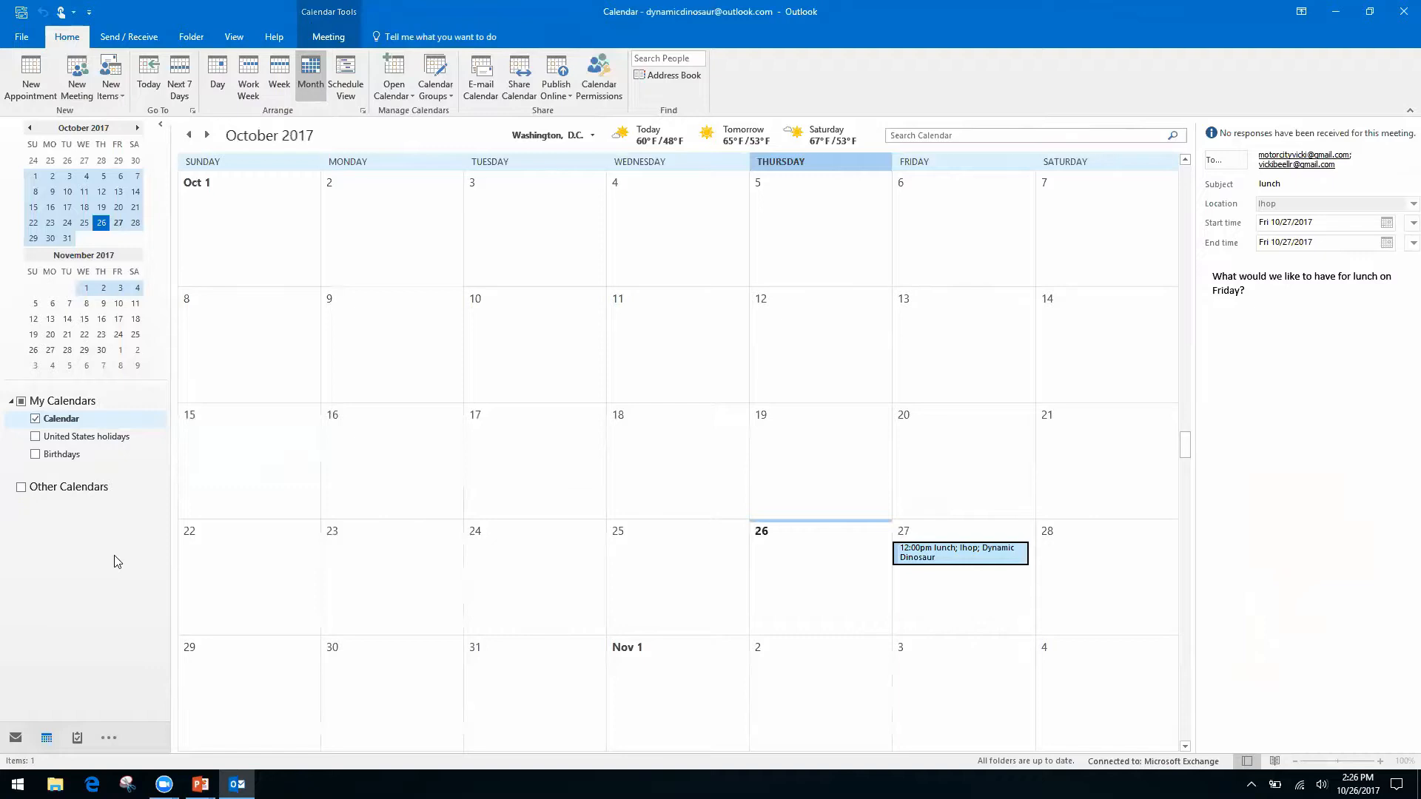
pyautogui.hotkey('alt', 'Tab')
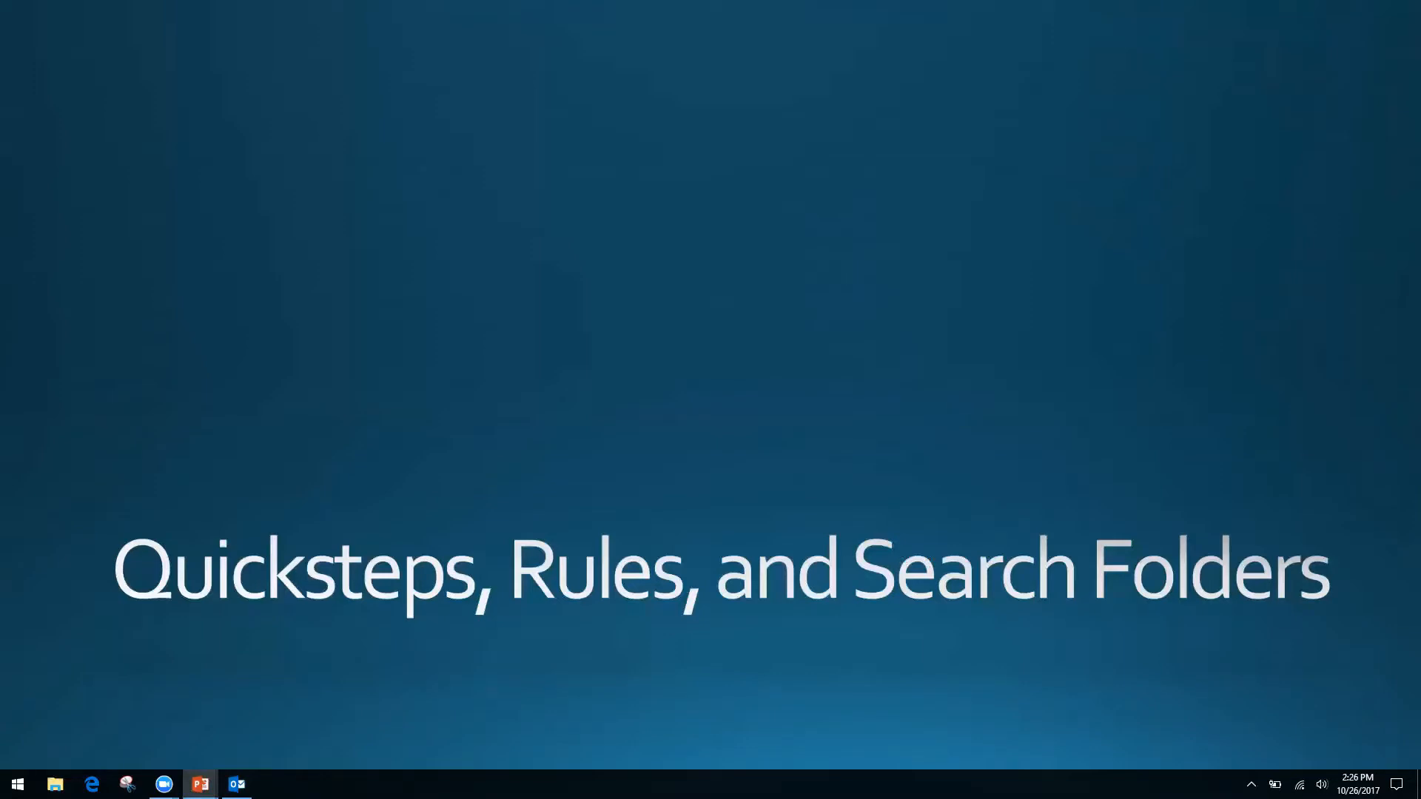
# Switch from the slide show back to Outlook's October 2017 month calendar.
pyautogui.hotkey('alt', 'Tab')
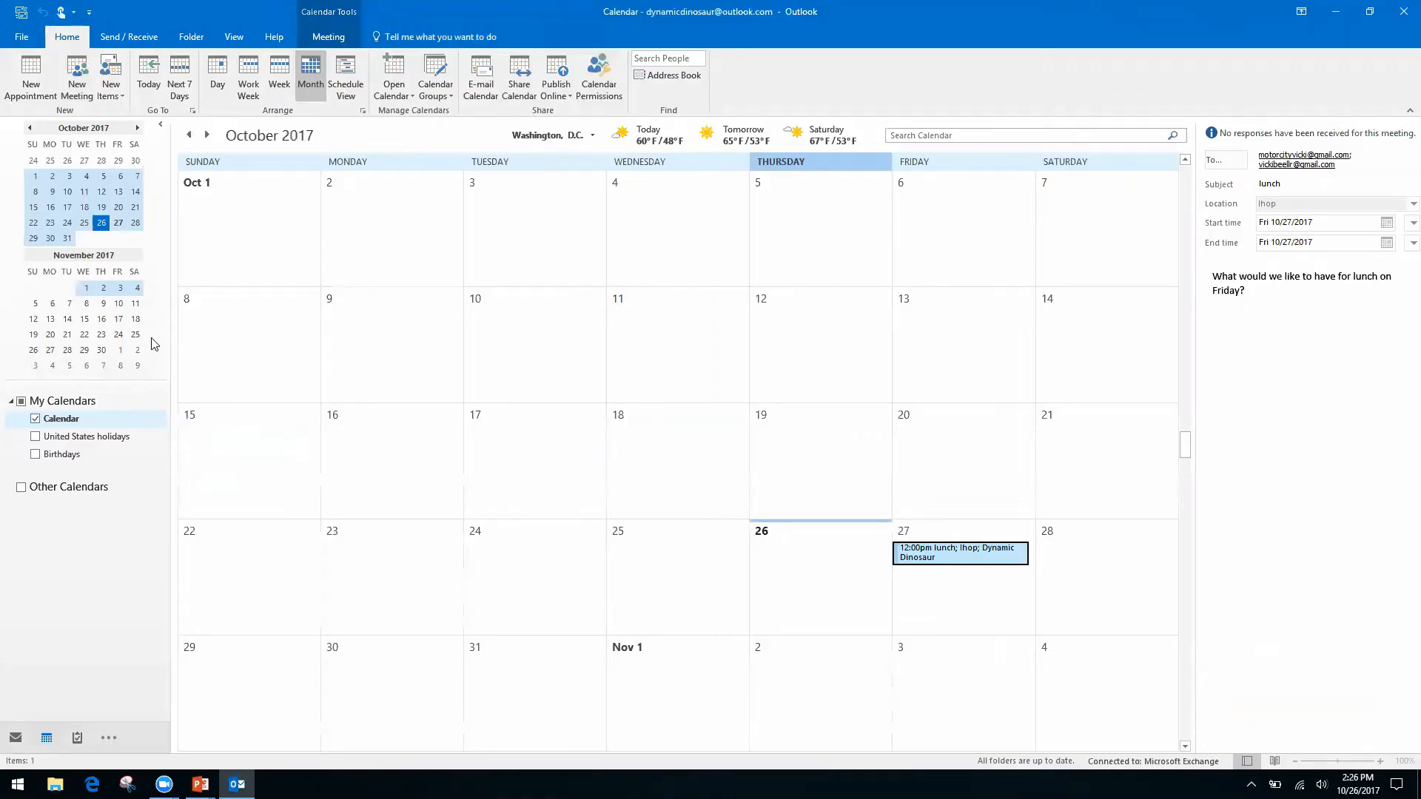
# Switch from the Calendar to the Inbox, which lists the Friday Lunch conversation.
pyautogui.hotkey('ctrl', '1')
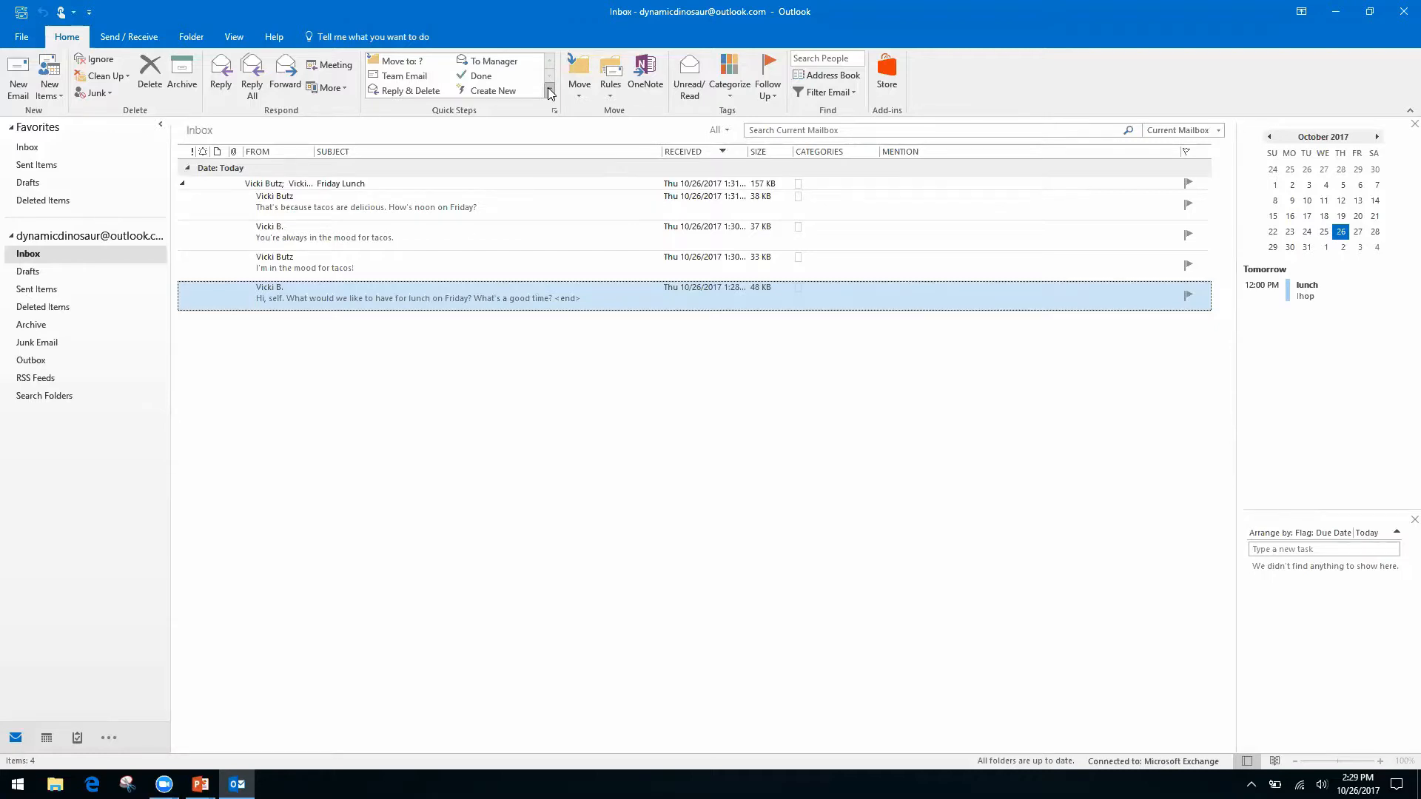
# From the Quick Steps gallery, start a new Custom quick step.
pyautogui.click(549, 91)
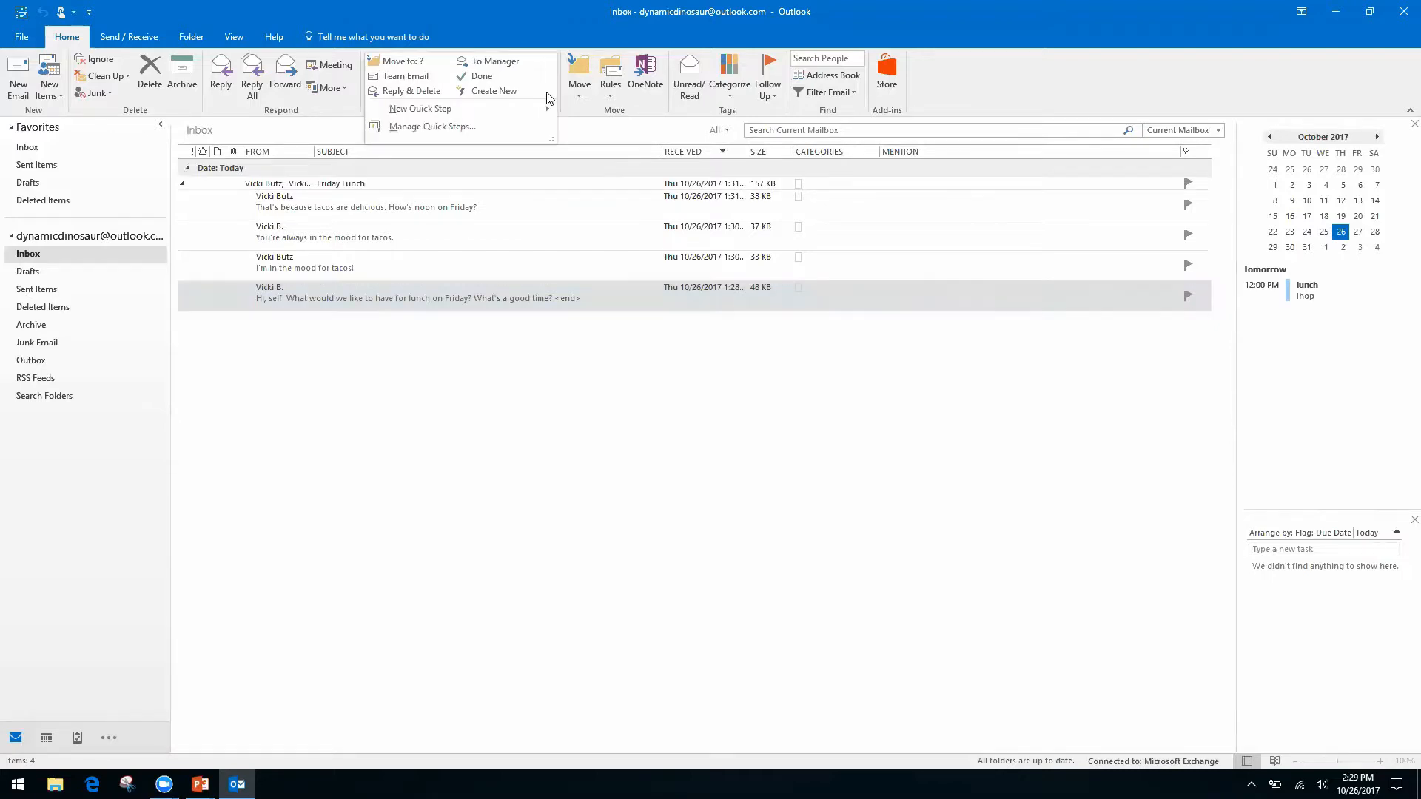
pyautogui.click(577, 90)
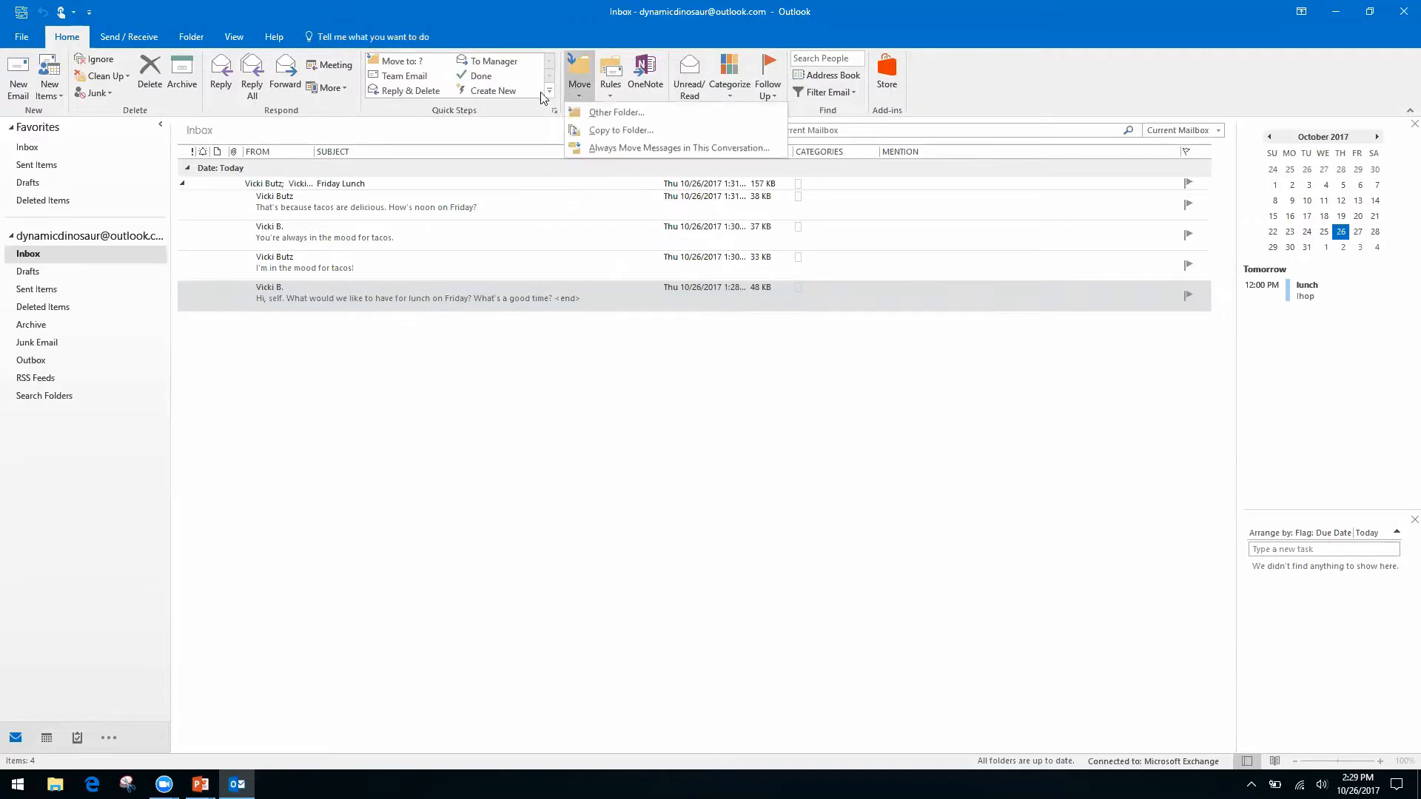
pyautogui.click(524, 26)
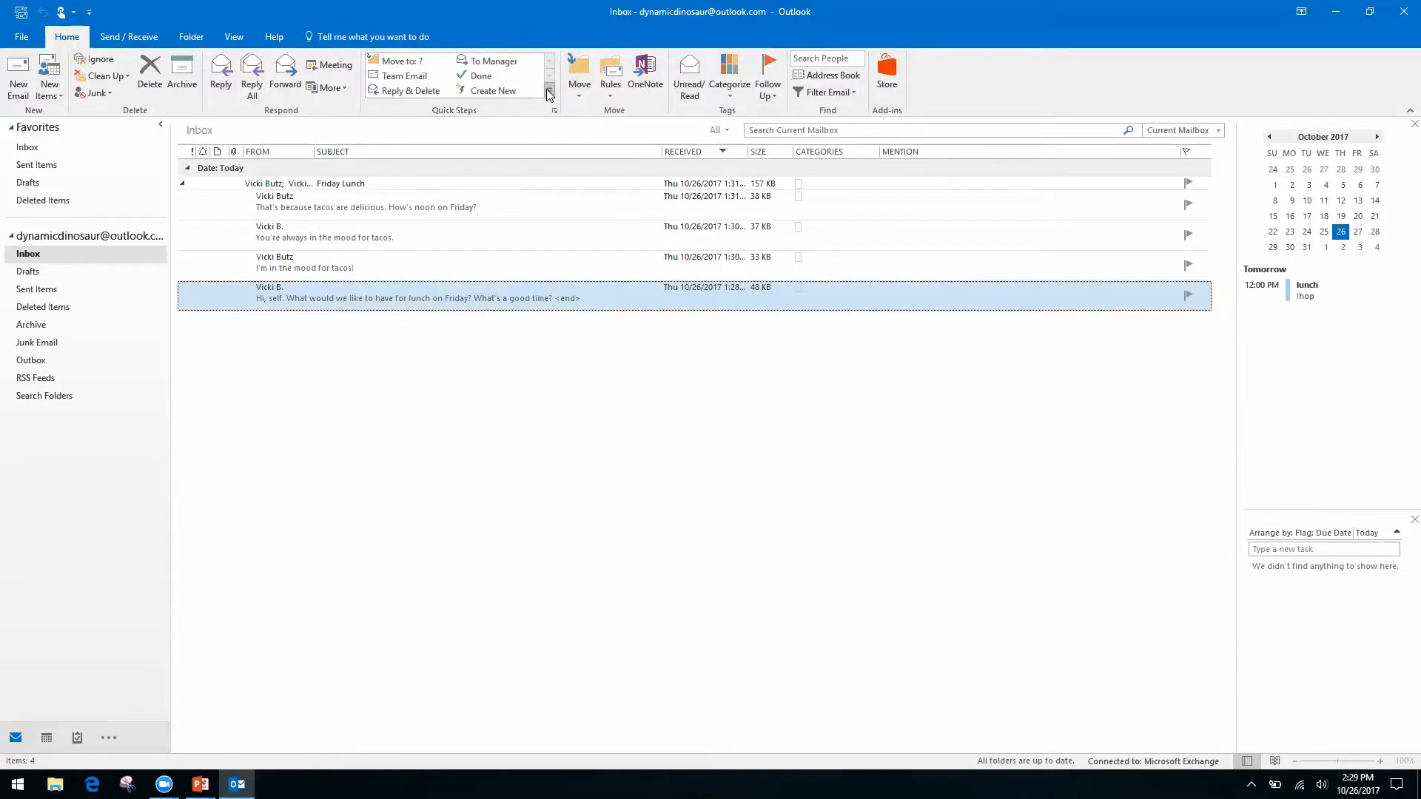
pyautogui.click(549, 92)
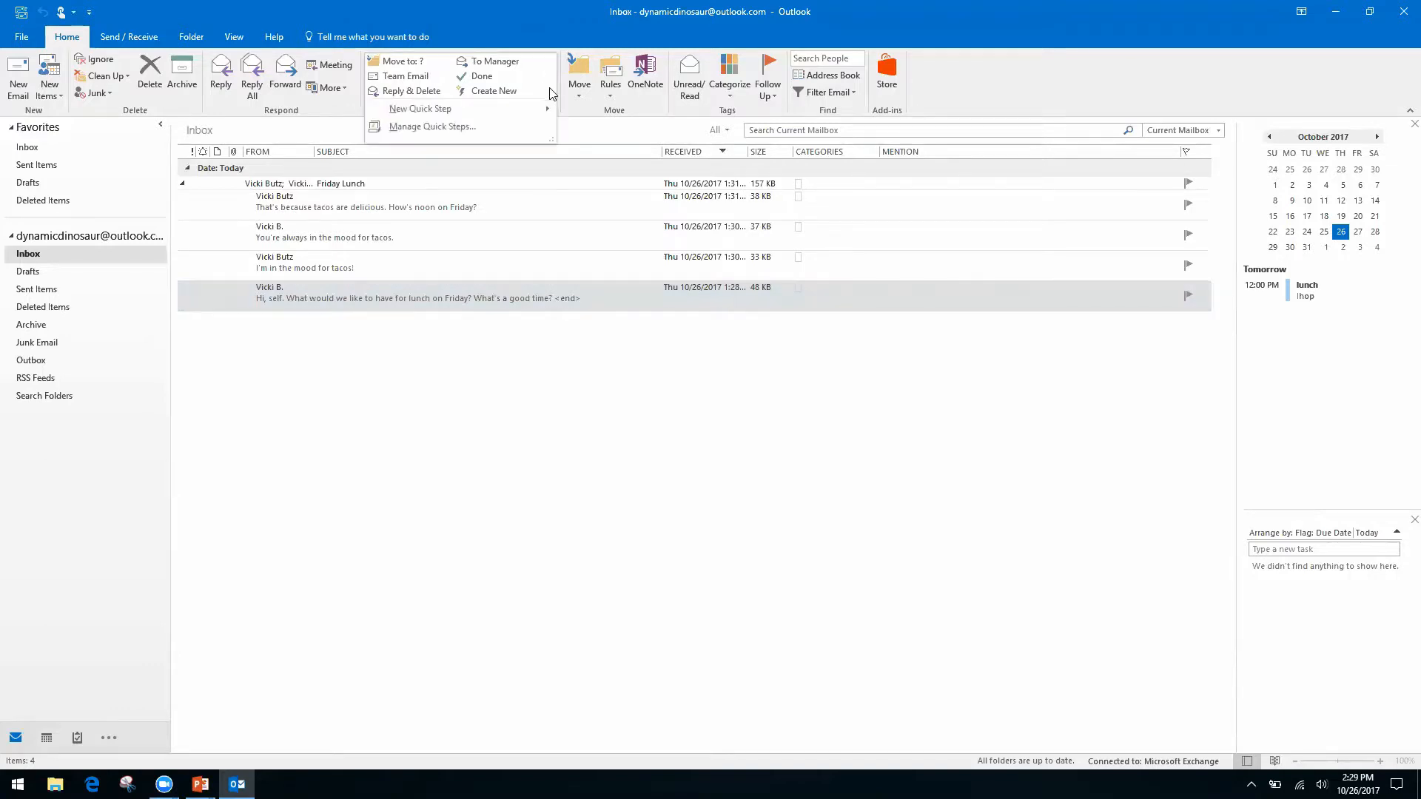
pyautogui.moveTo(413, 111)
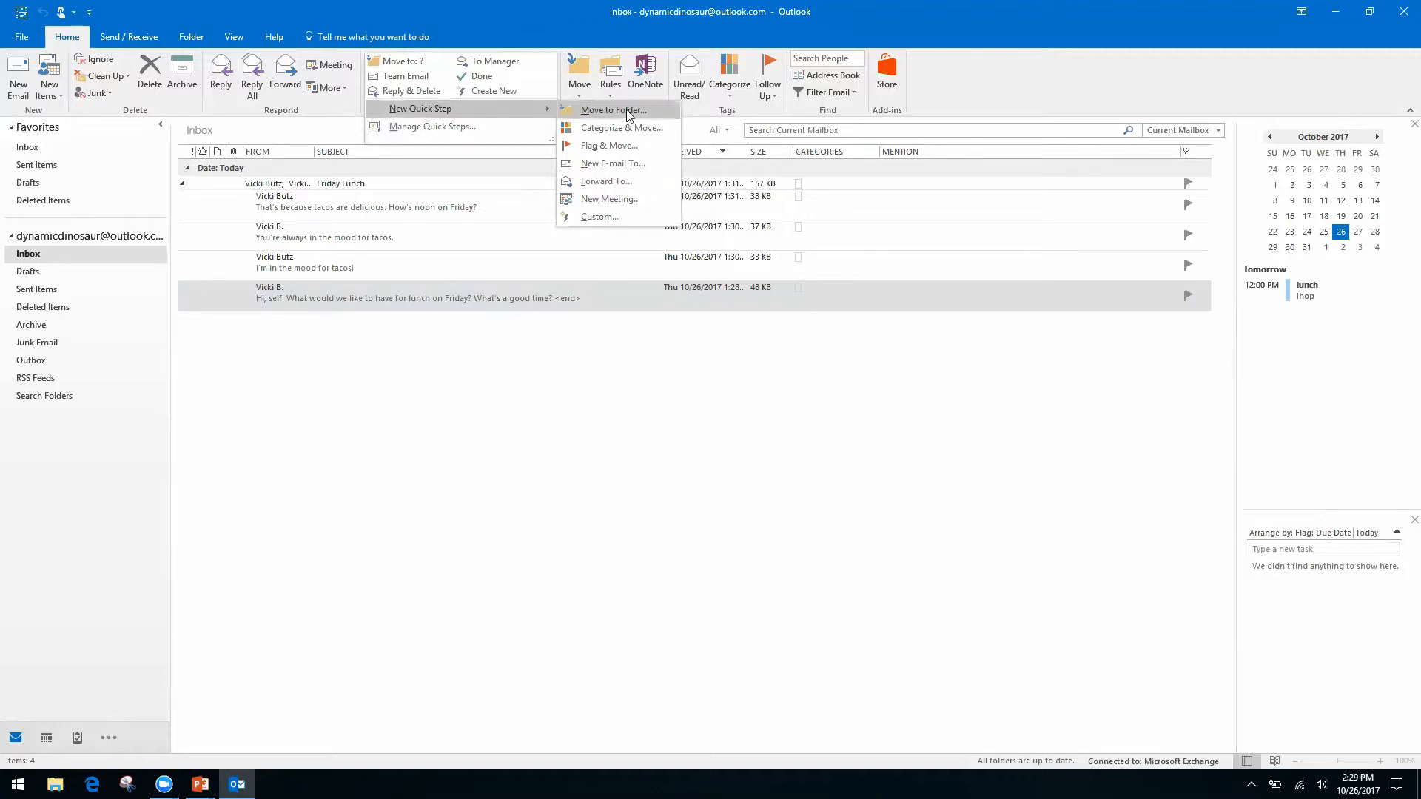
pyautogui.click(596, 215)
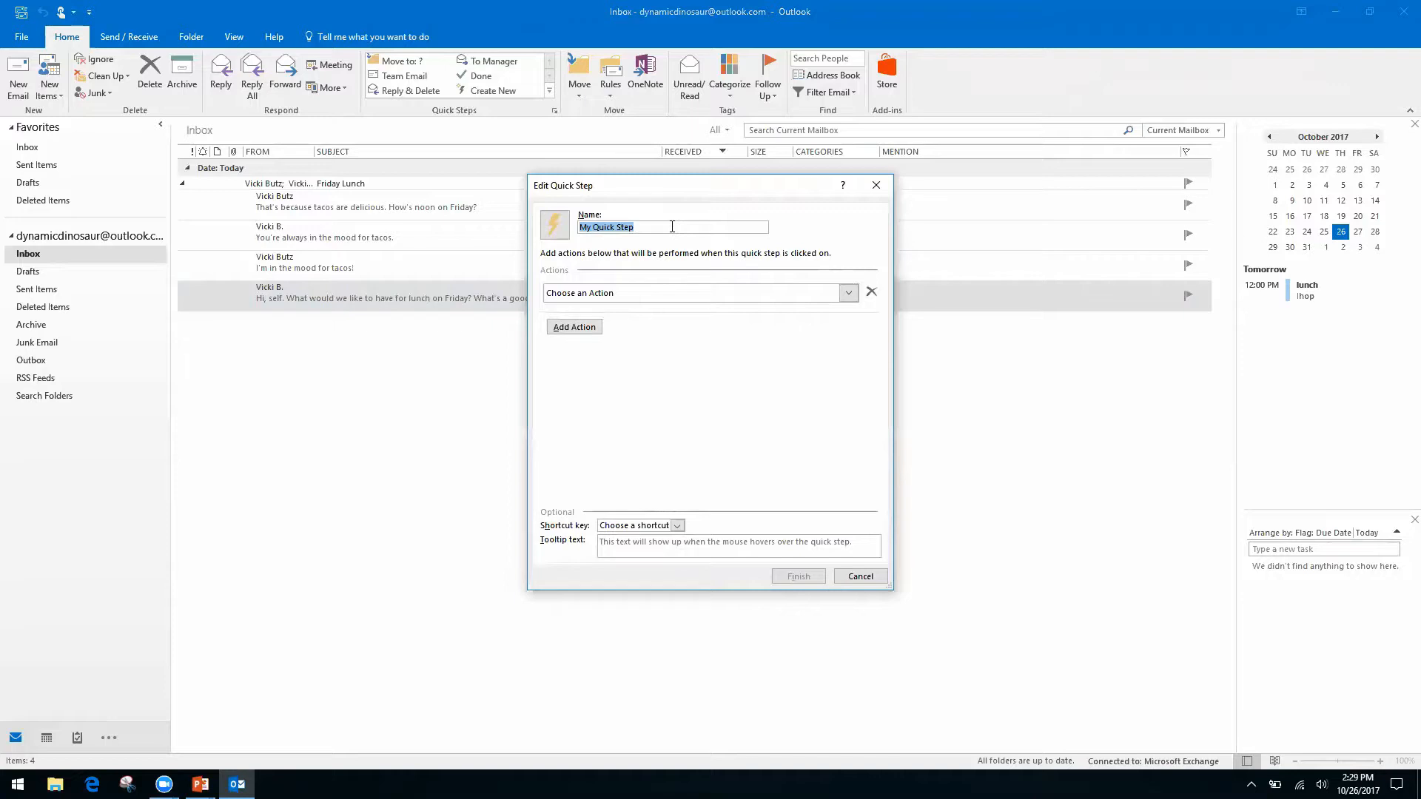
# Name the quick step 'Request', set its first action to Reply, and show the reply options.
pyautogui.write('Request')
pyautogui.click(849, 296)
pyautogui.click(848, 295)
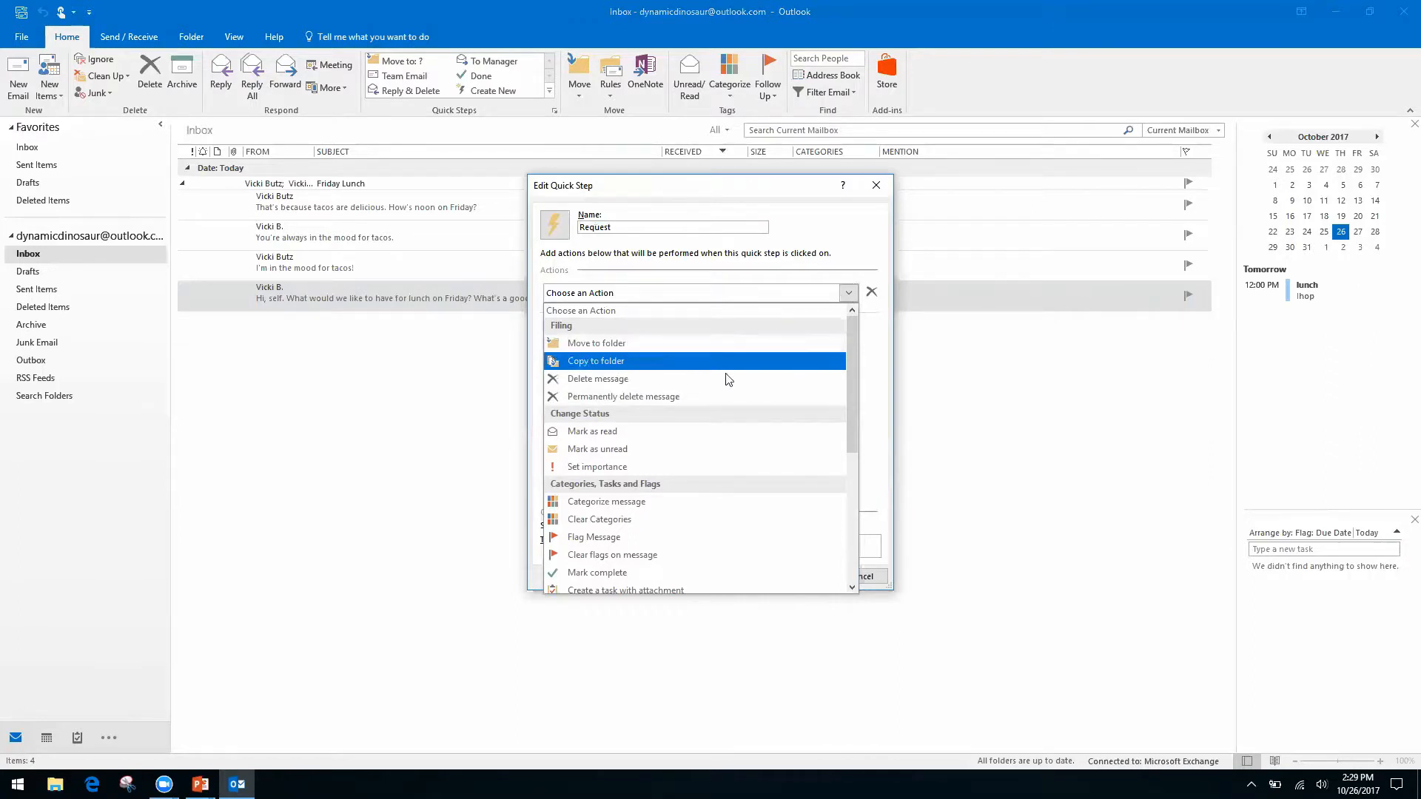
pyautogui.moveTo(849, 363); pyautogui.dragTo(846, 500)
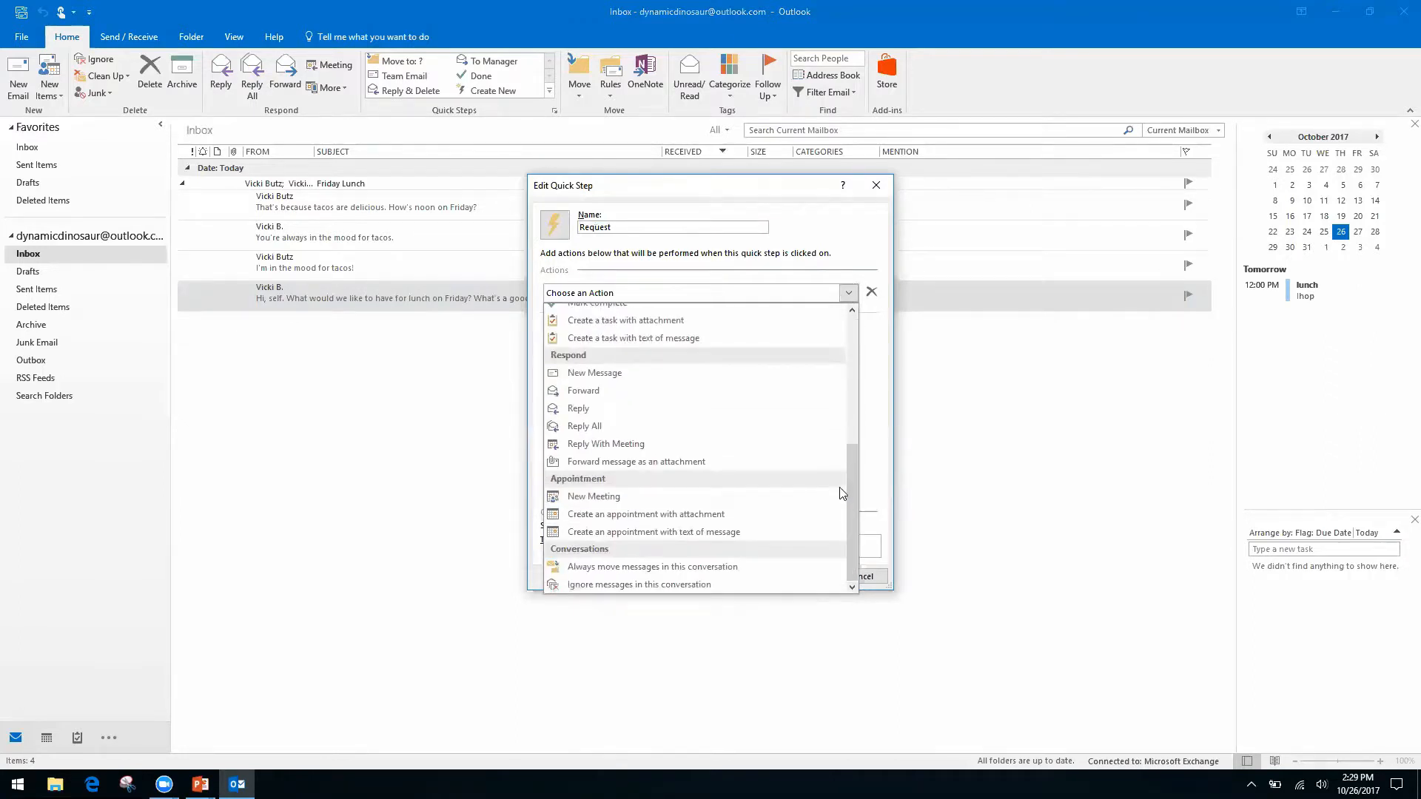
pyautogui.click(580, 409)
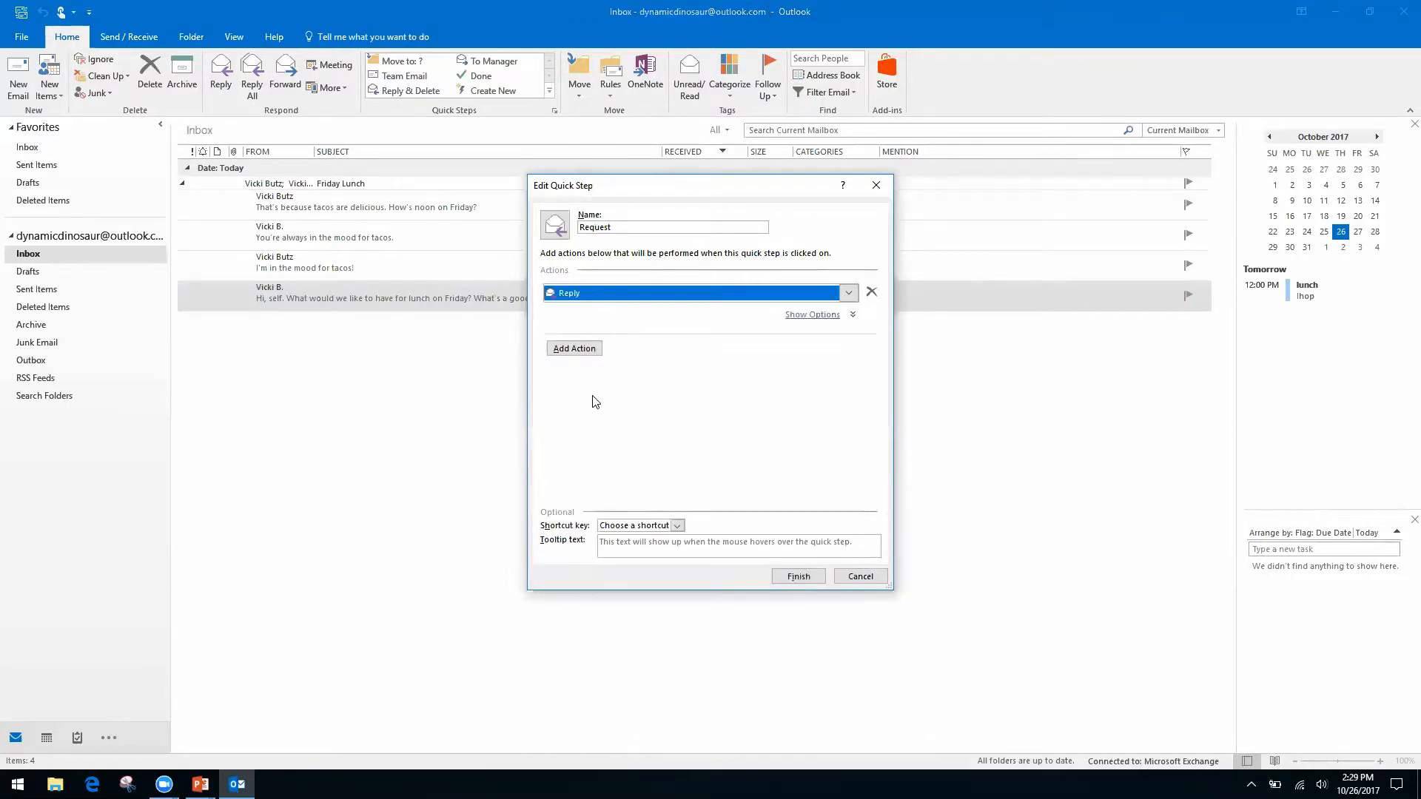
pyautogui.click(574, 348)
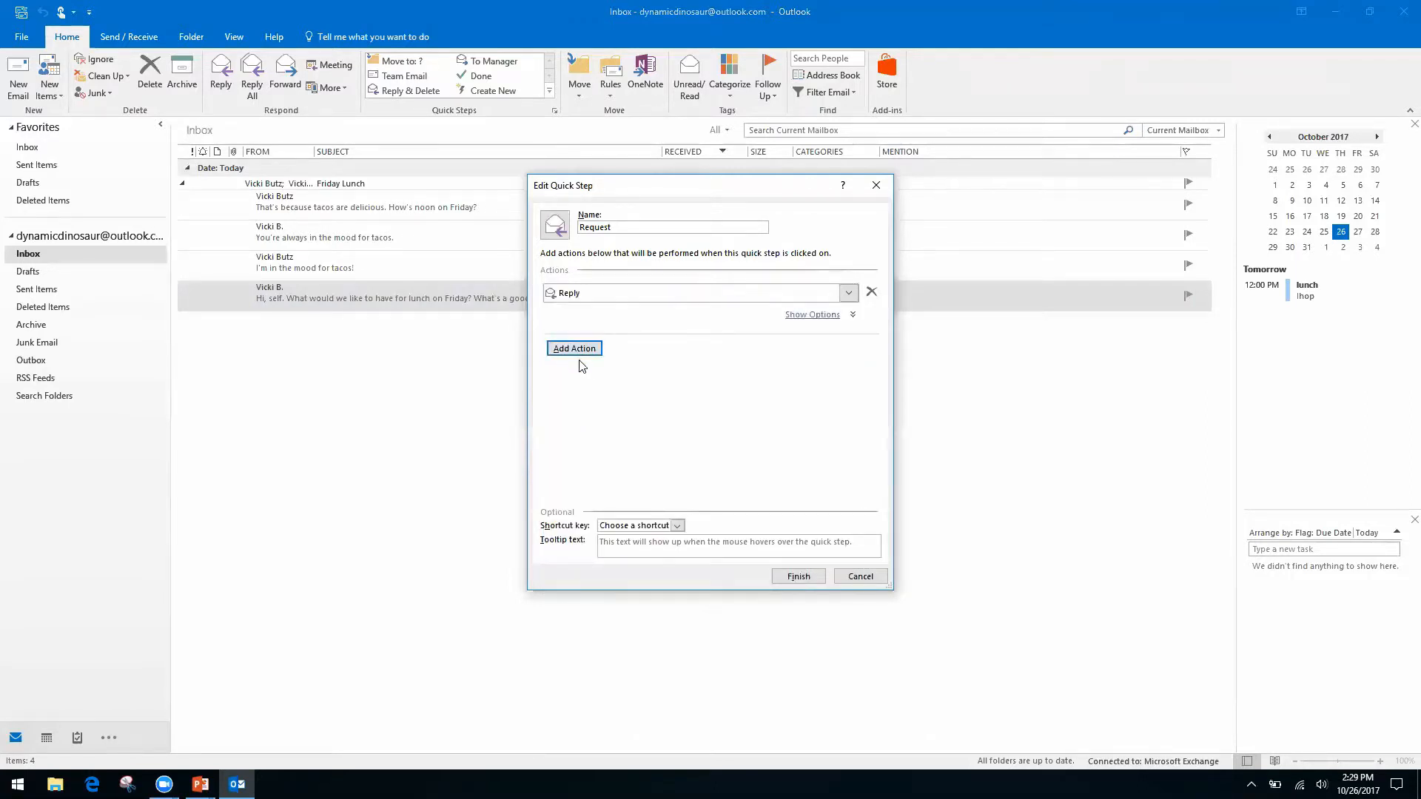
pyautogui.click(817, 321)
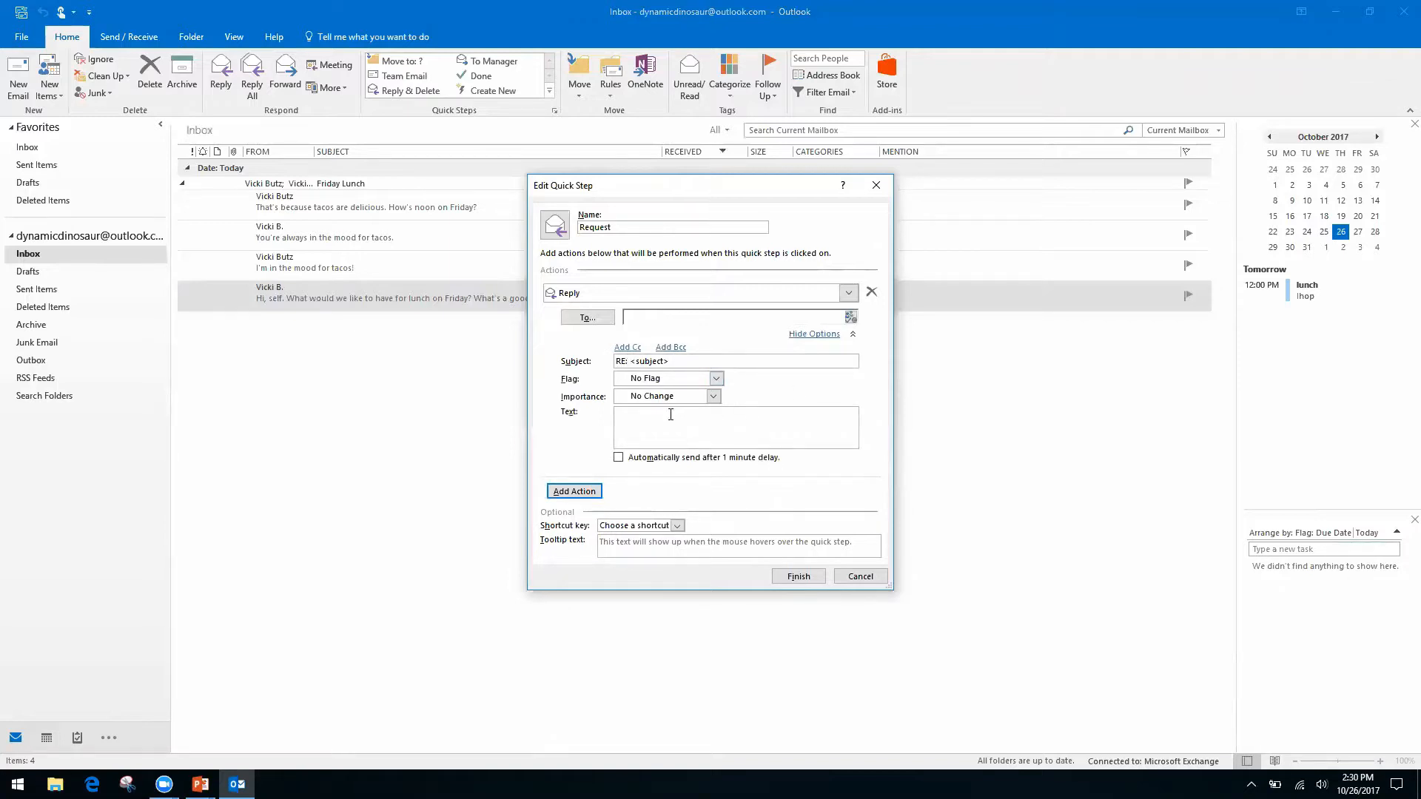
# Write the reply text 'Hello, thank you for your request… being processed by our team.'.
pyautogui.rightClick(740, 418)
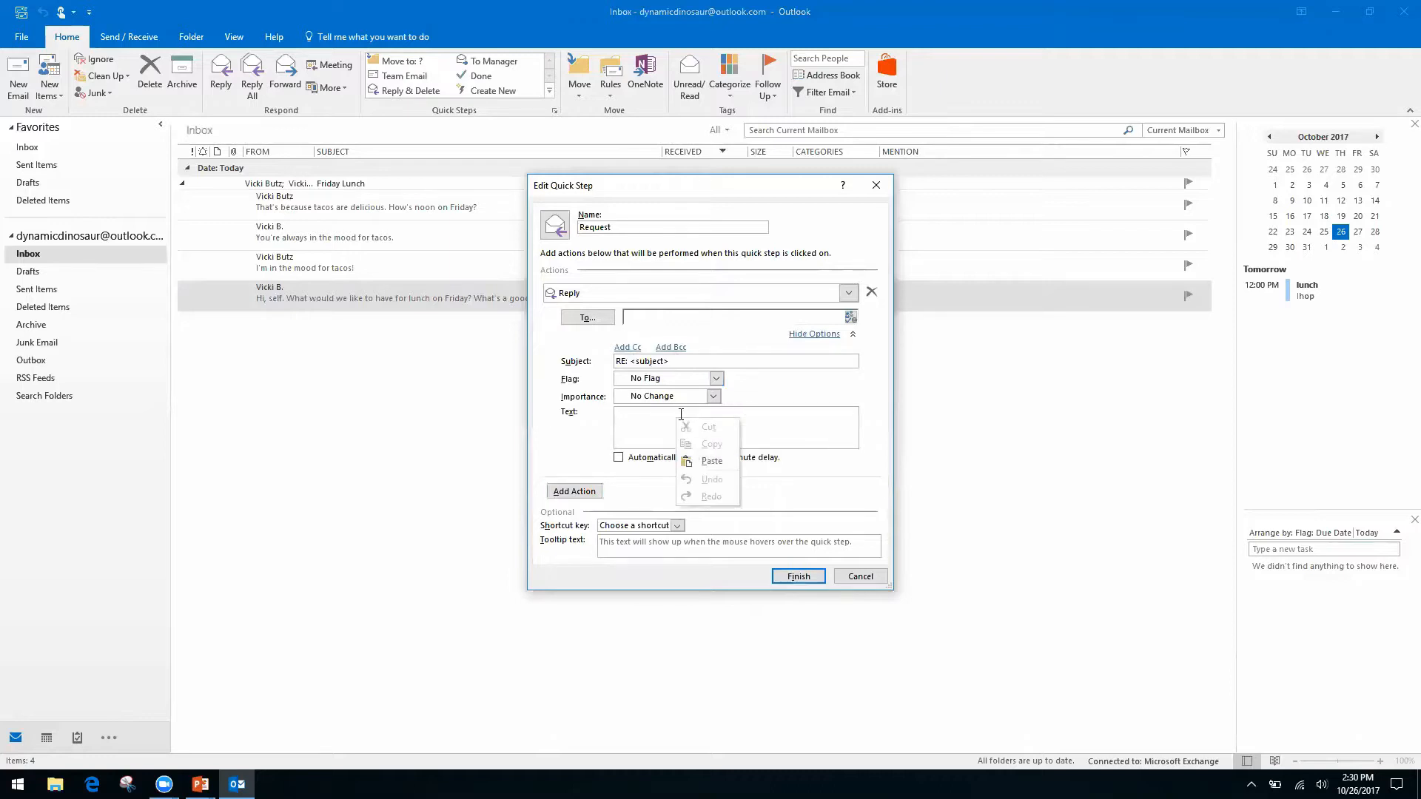
pyautogui.click(633, 422)
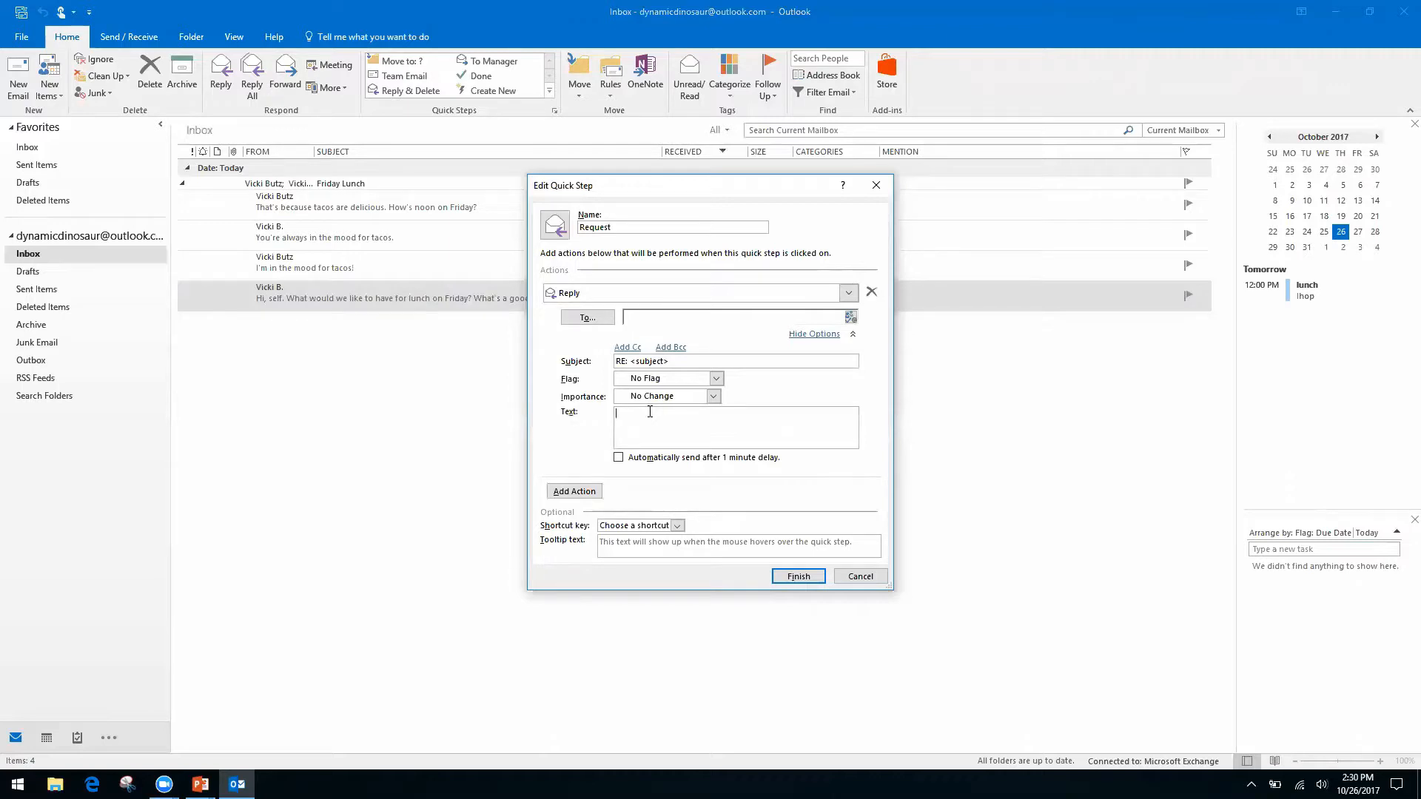
pyautogui.write('Hello, thanksyou for your request. We have receive it, and it is being processed by our team.')
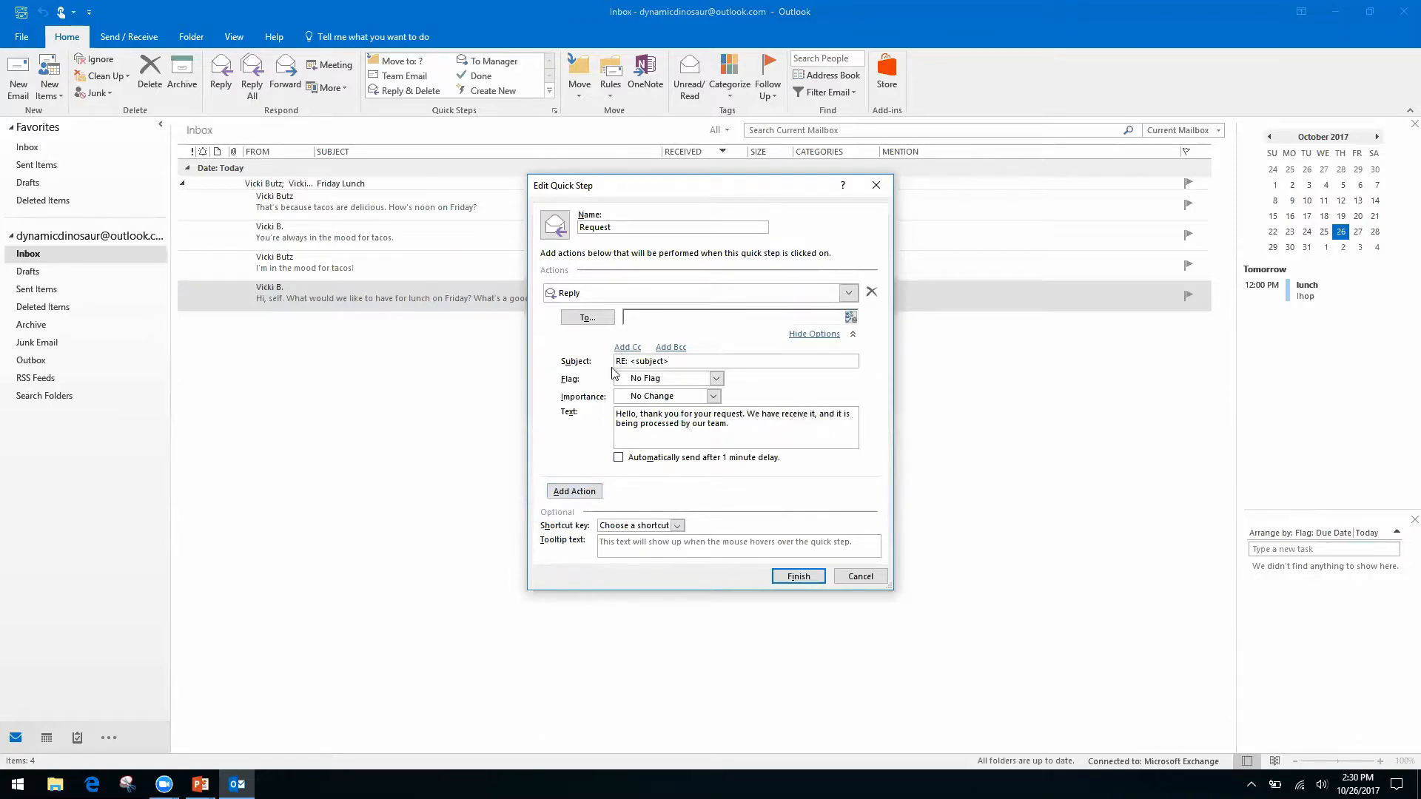
# Add a Cc field to the Reply action, then hide the reply's extra options.
pyautogui.click(627, 348)
pyautogui.click(667, 351)
pyautogui.rightClick(753, 352)
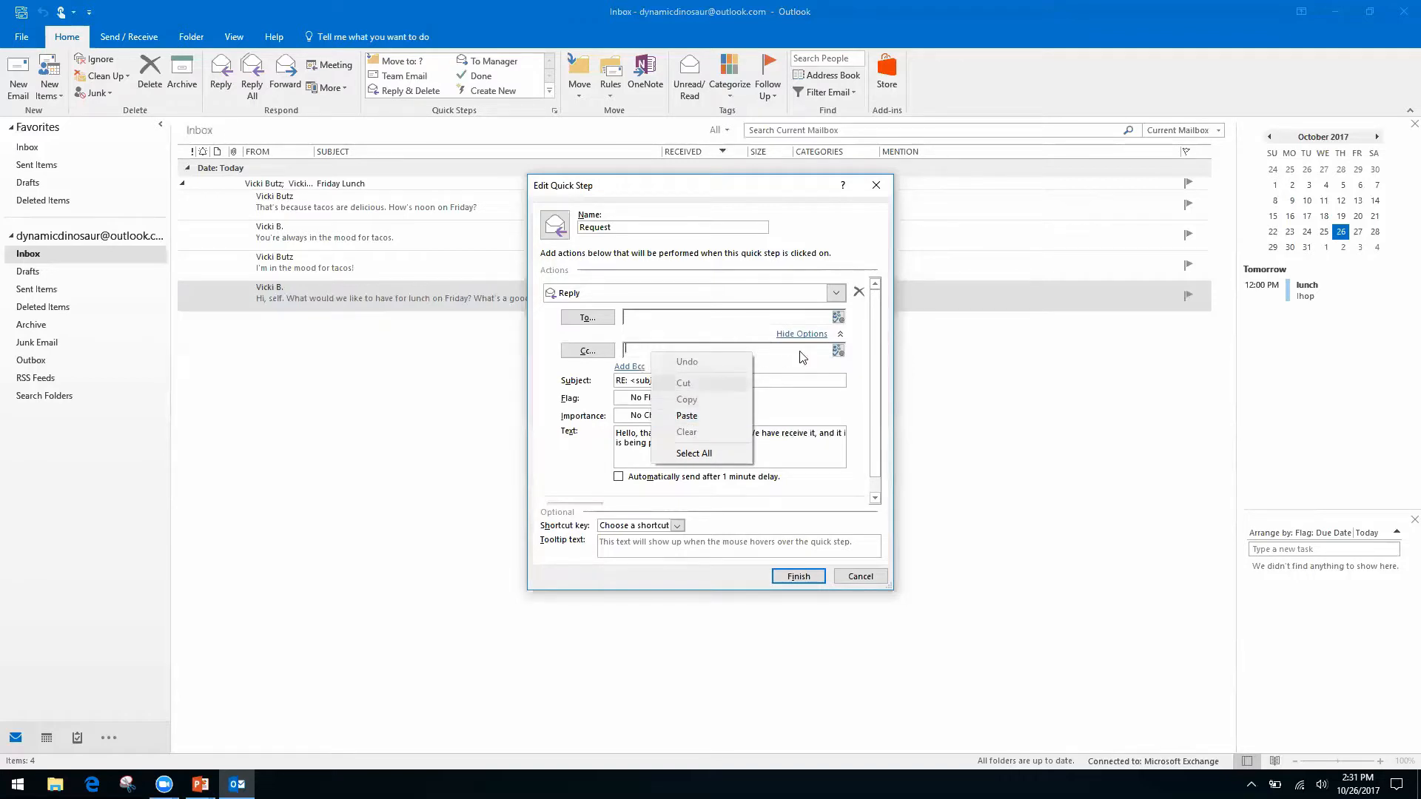
pyautogui.rightClick(800, 352)
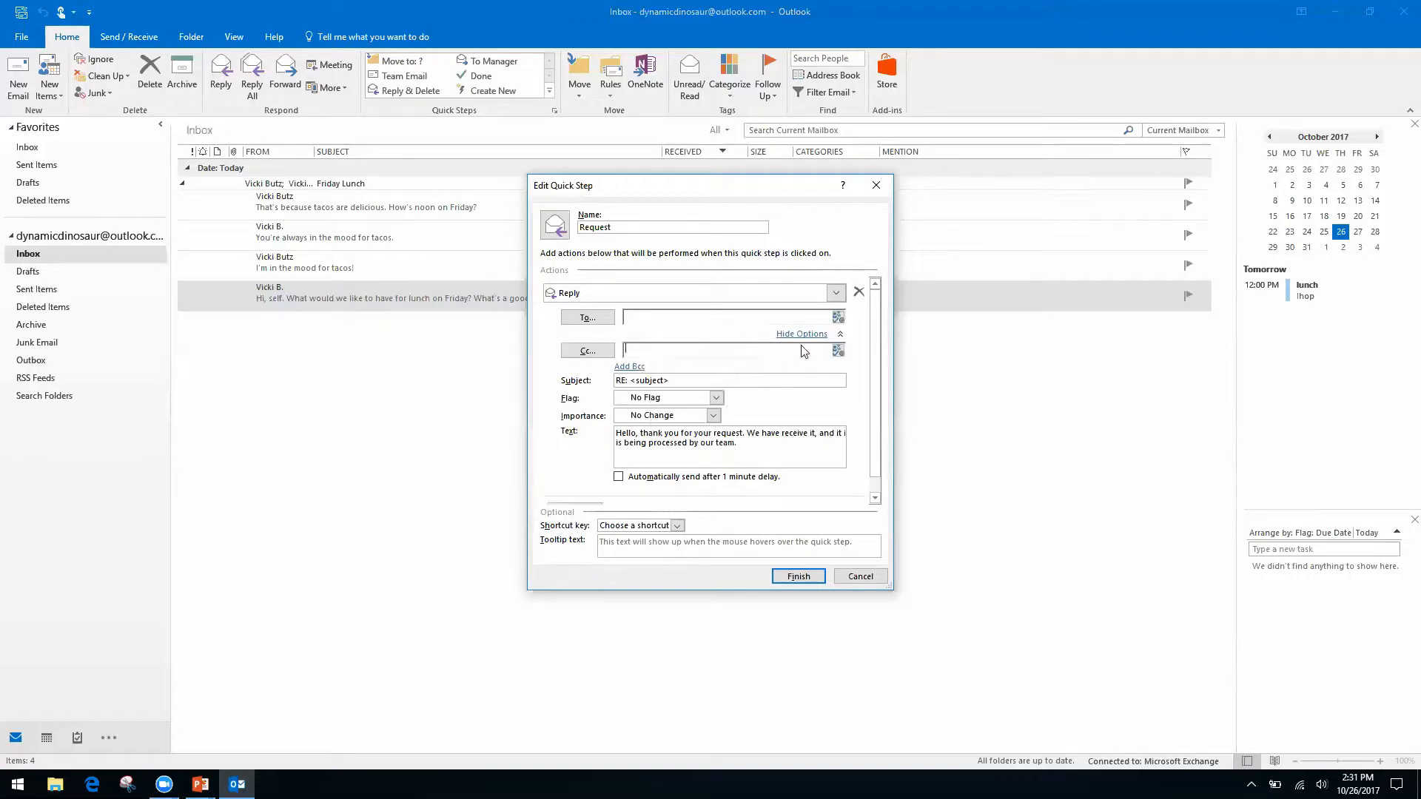
pyautogui.click(549, 393)
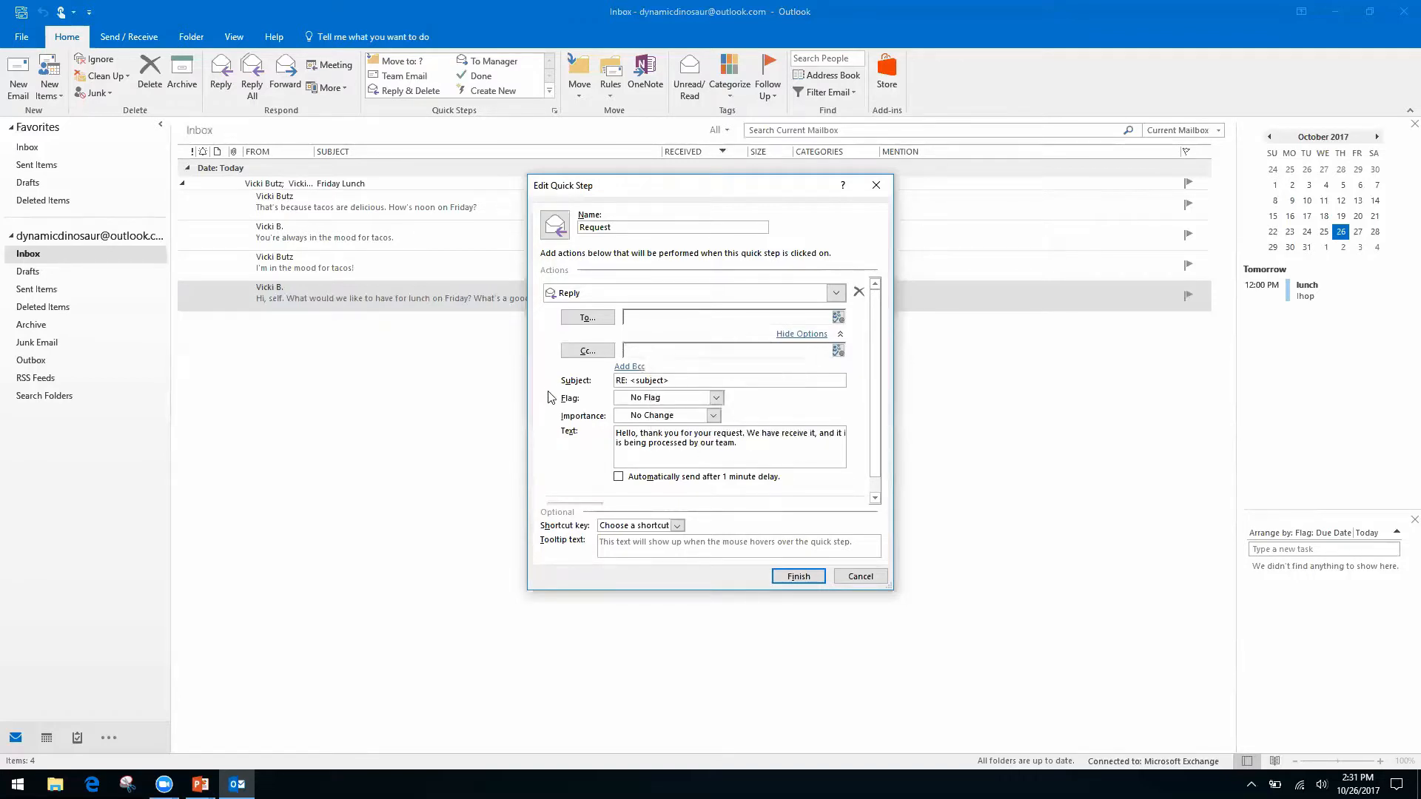
pyautogui.rightClick(658, 351)
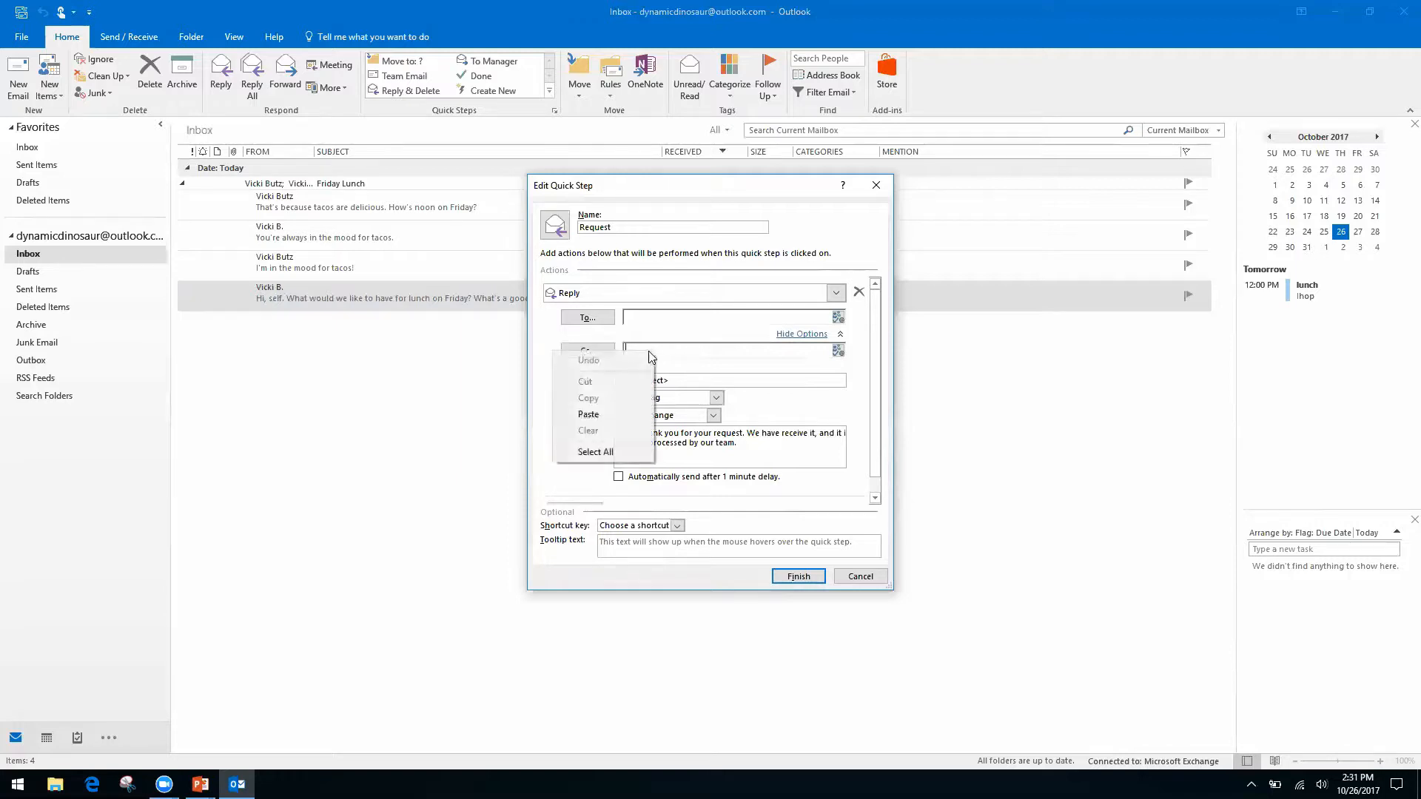
pyautogui.rightClick(689, 353)
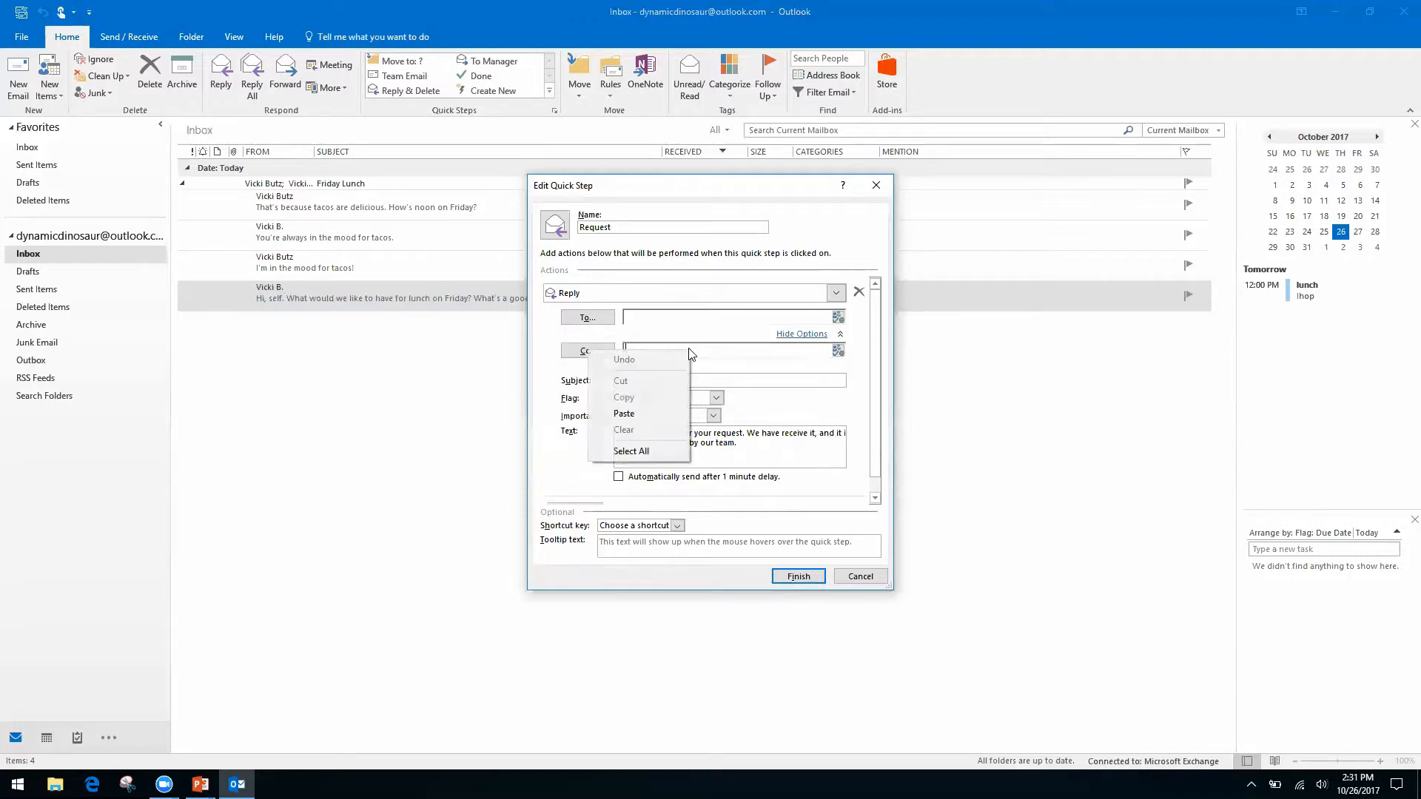
pyautogui.click(561, 423)
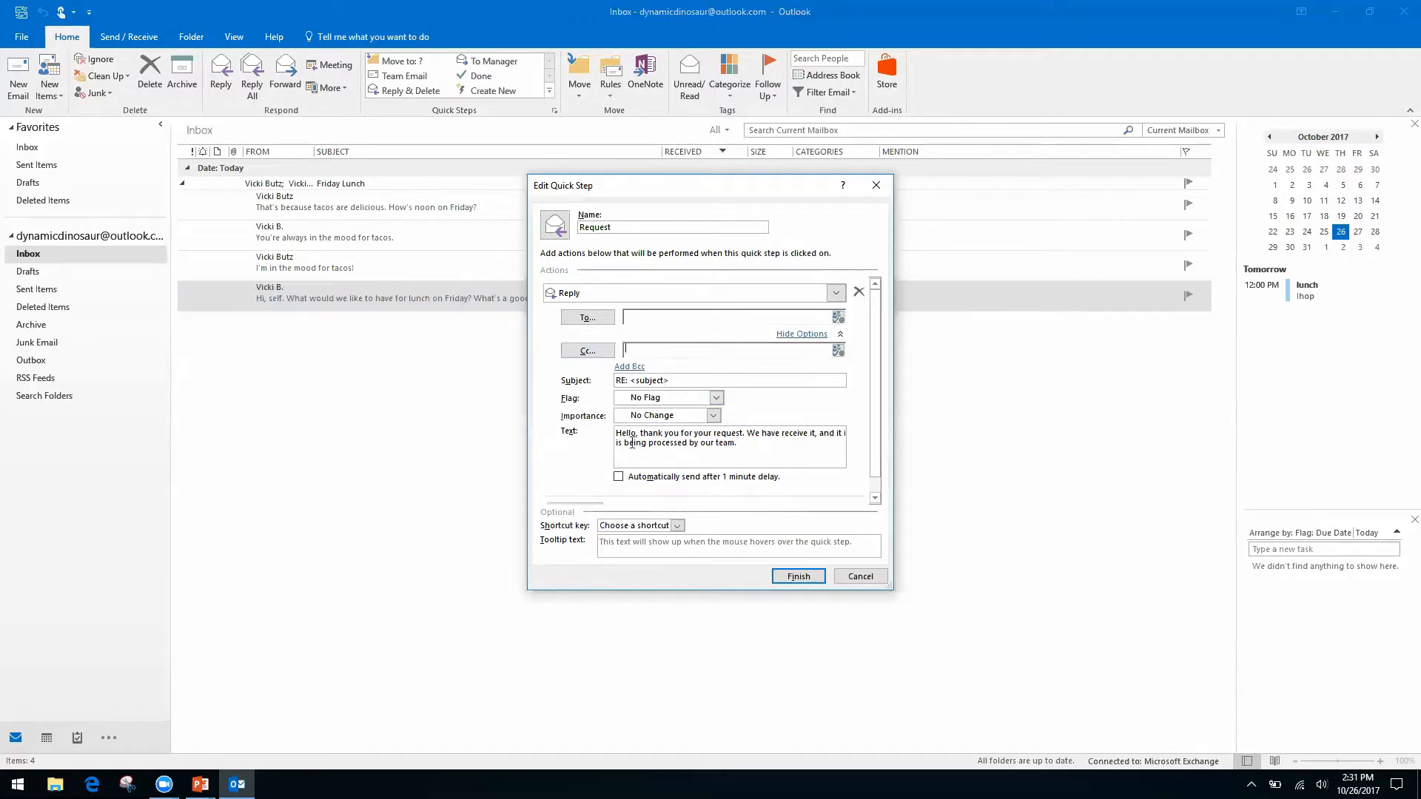
pyautogui.click(804, 334)
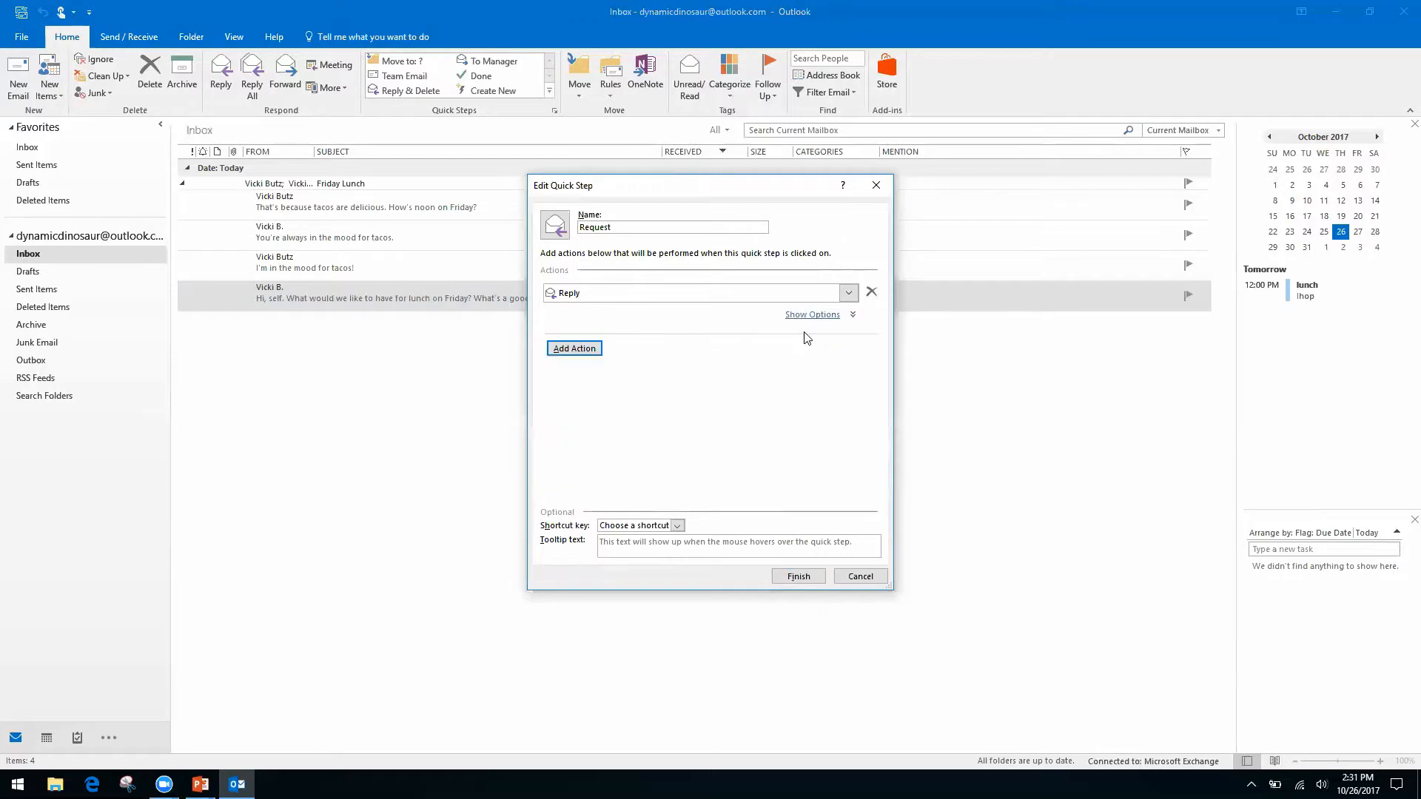
# Add a Forward action addressed to the contact's e-mail address.
pyautogui.click(590, 348)
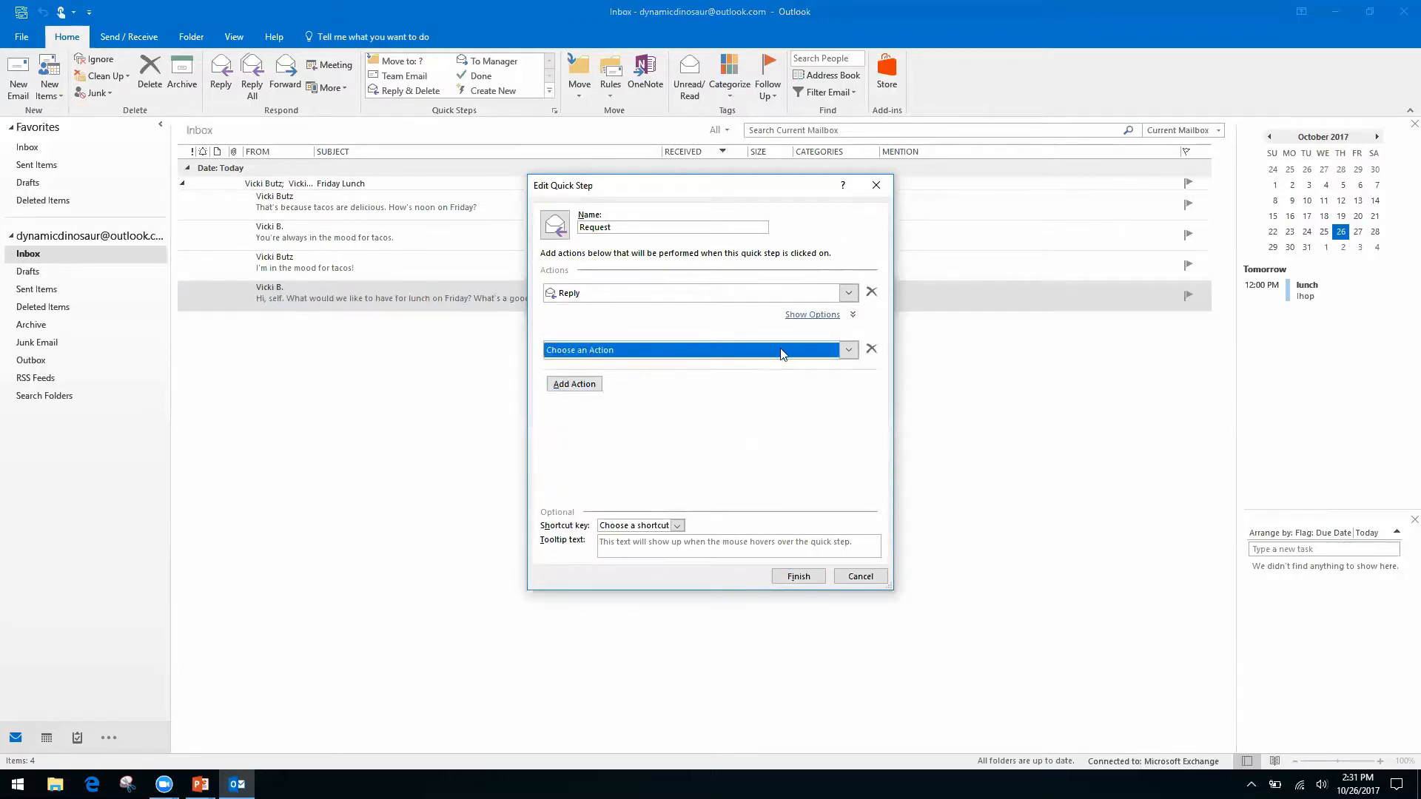
pyautogui.click(848, 351)
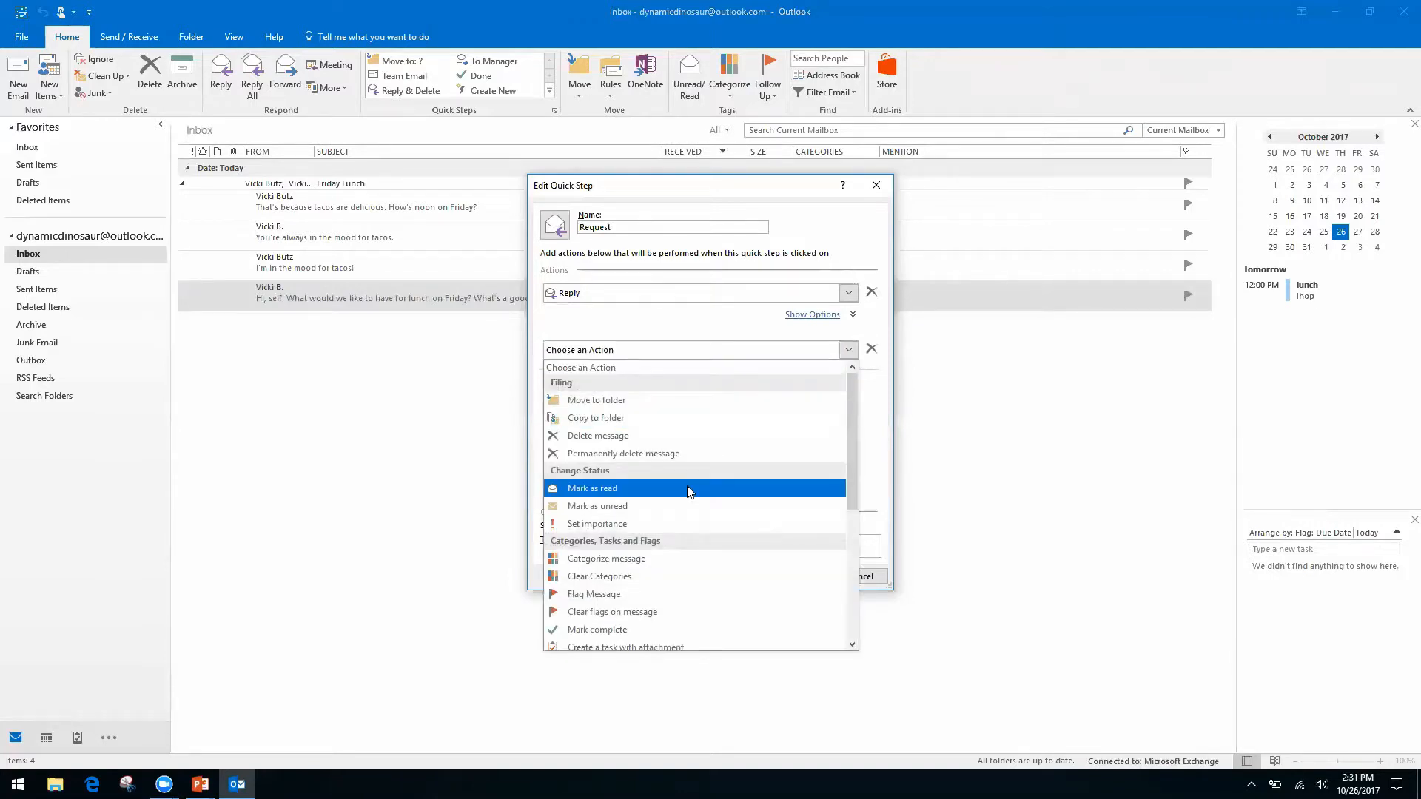
pyautogui.moveTo(848, 433); pyautogui.dragTo(848, 527)
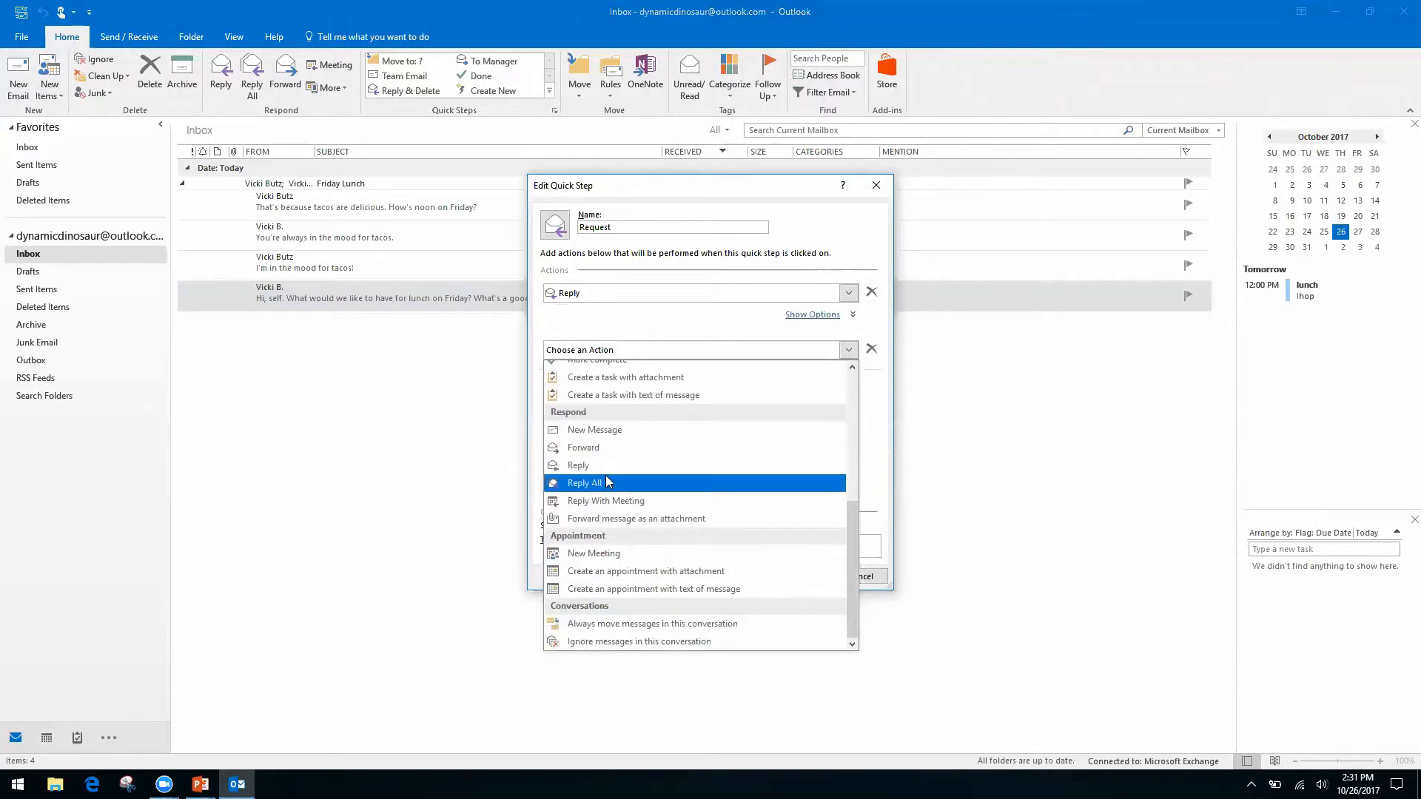
pyautogui.click(596, 447)
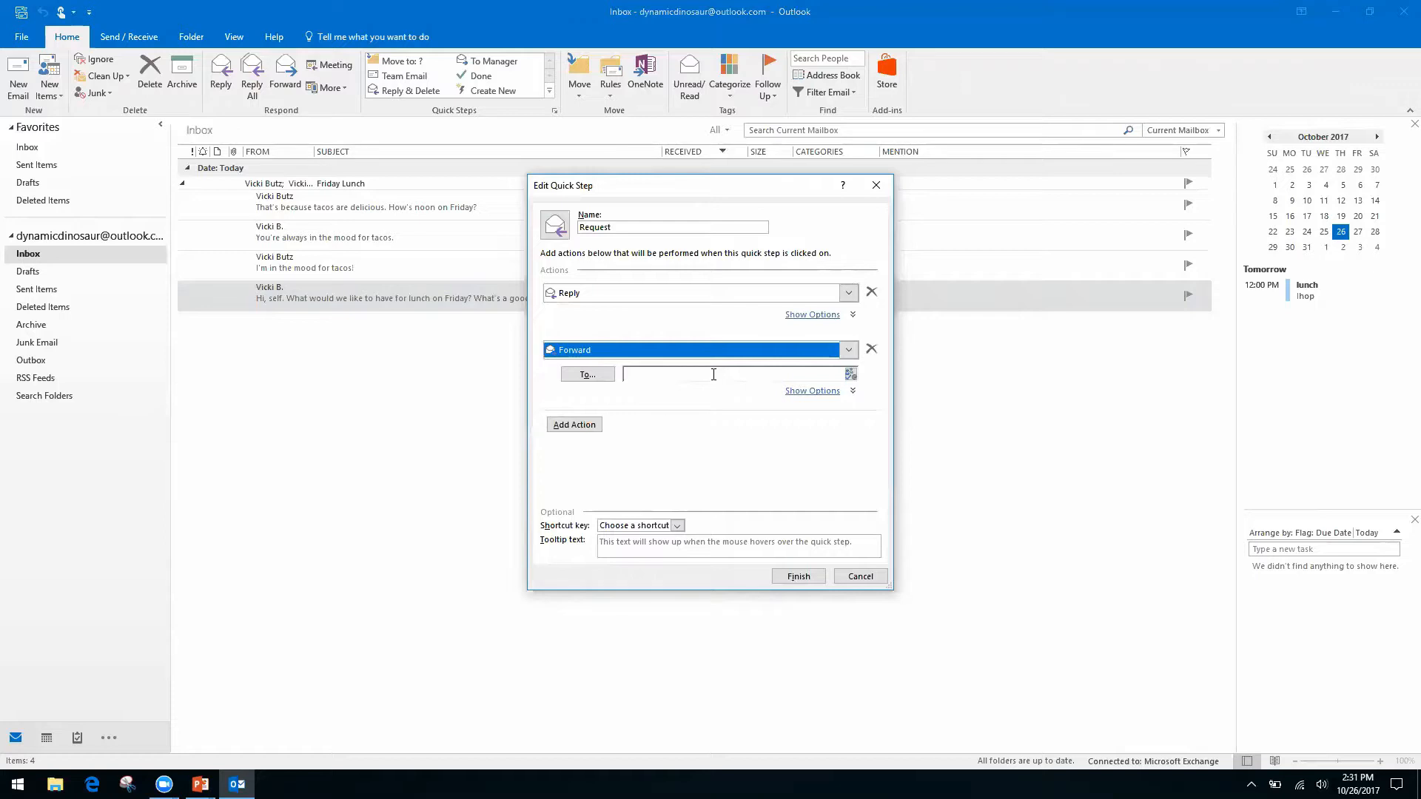
pyautogui.click(707, 373)
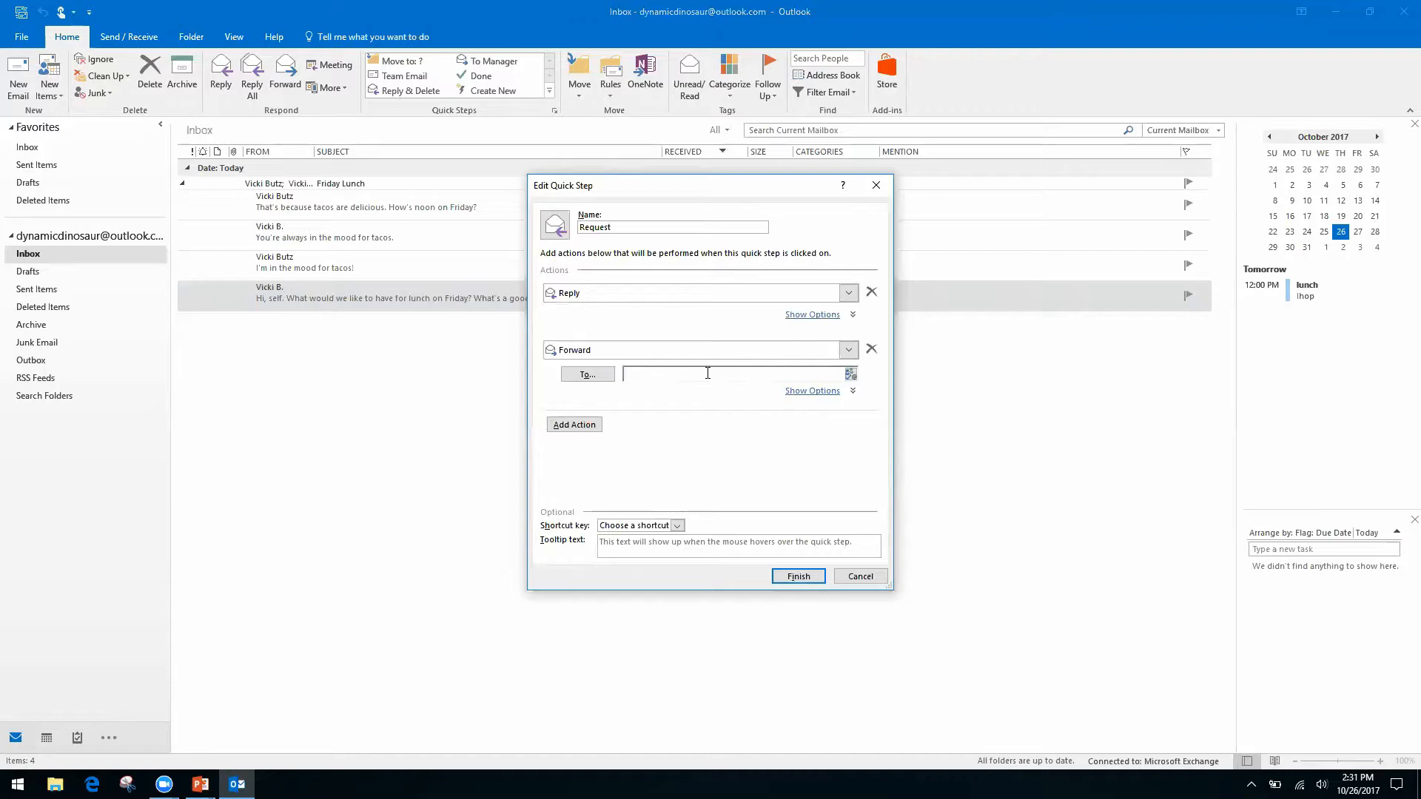
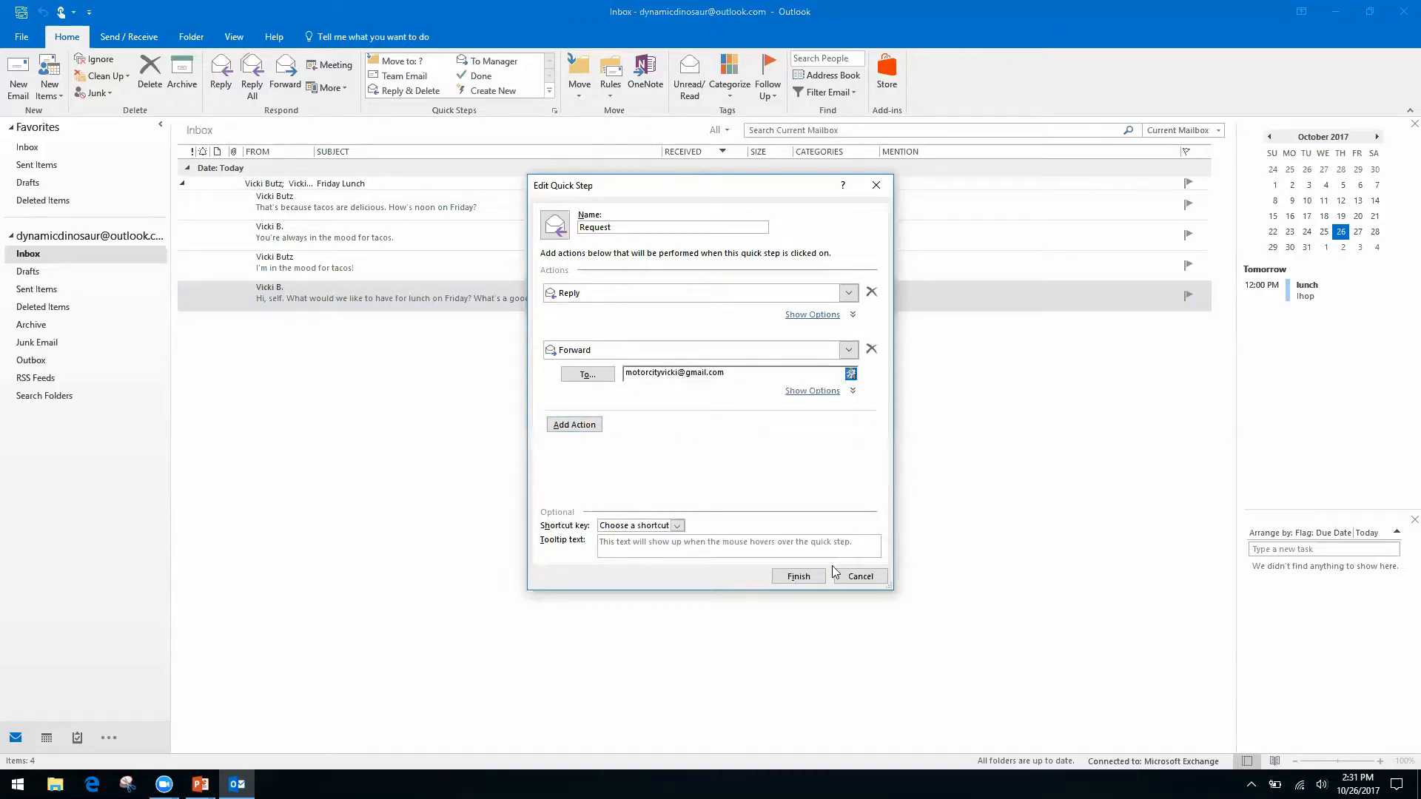
# Assign the CTRL+SHIFT+2 shortcut and finish the Request quick step.
pyautogui.click(678, 527)
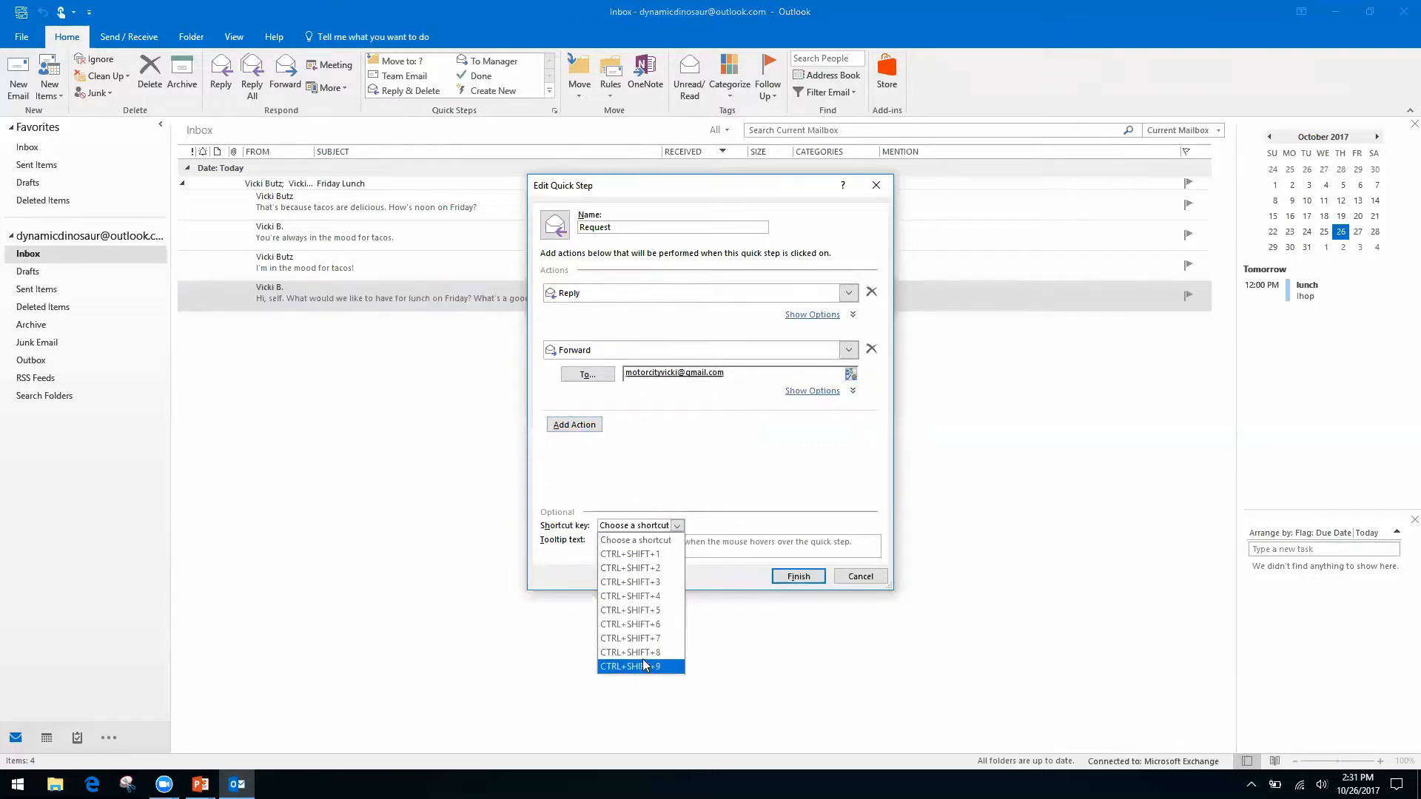
pyautogui.click(649, 569)
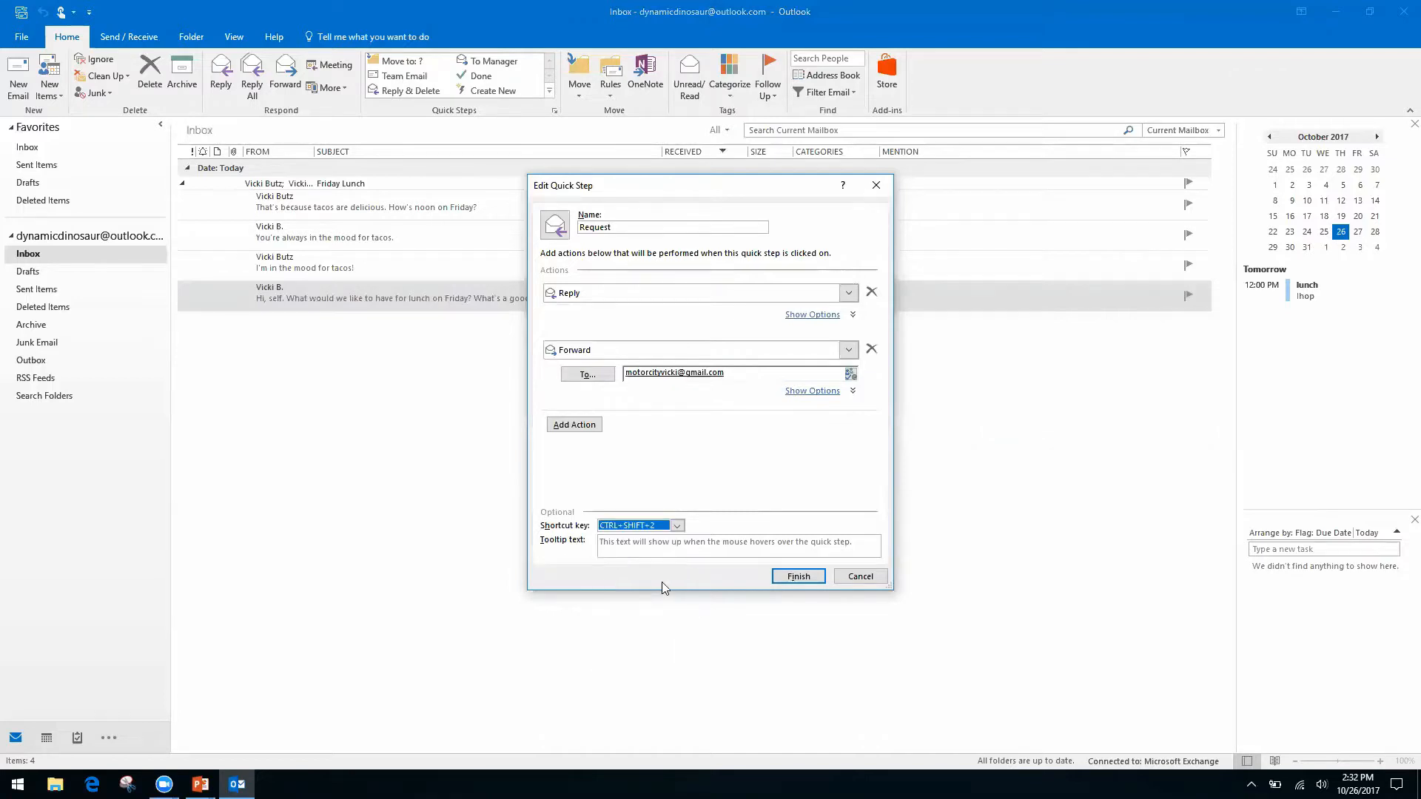
pyautogui.click(800, 576)
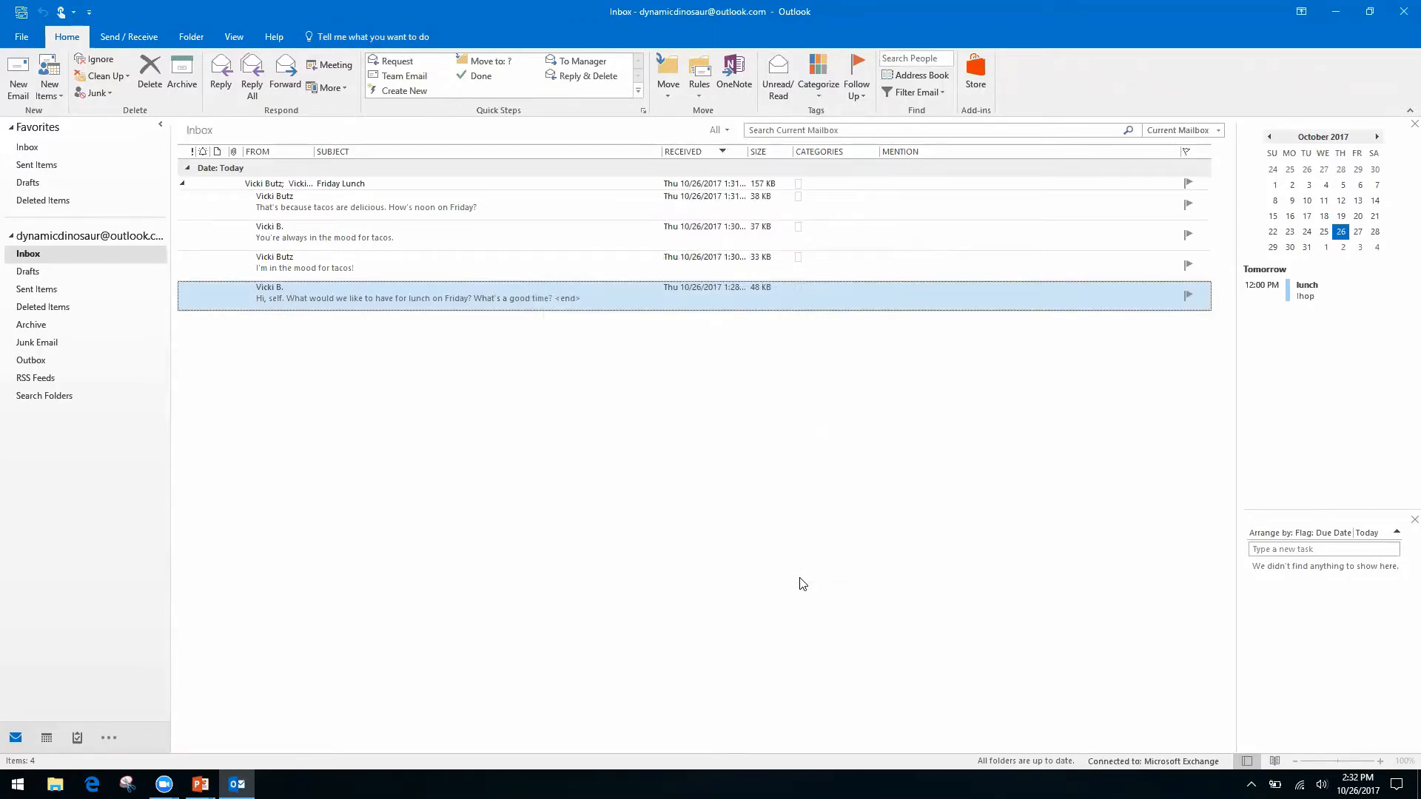
pyautogui.click(387, 265)
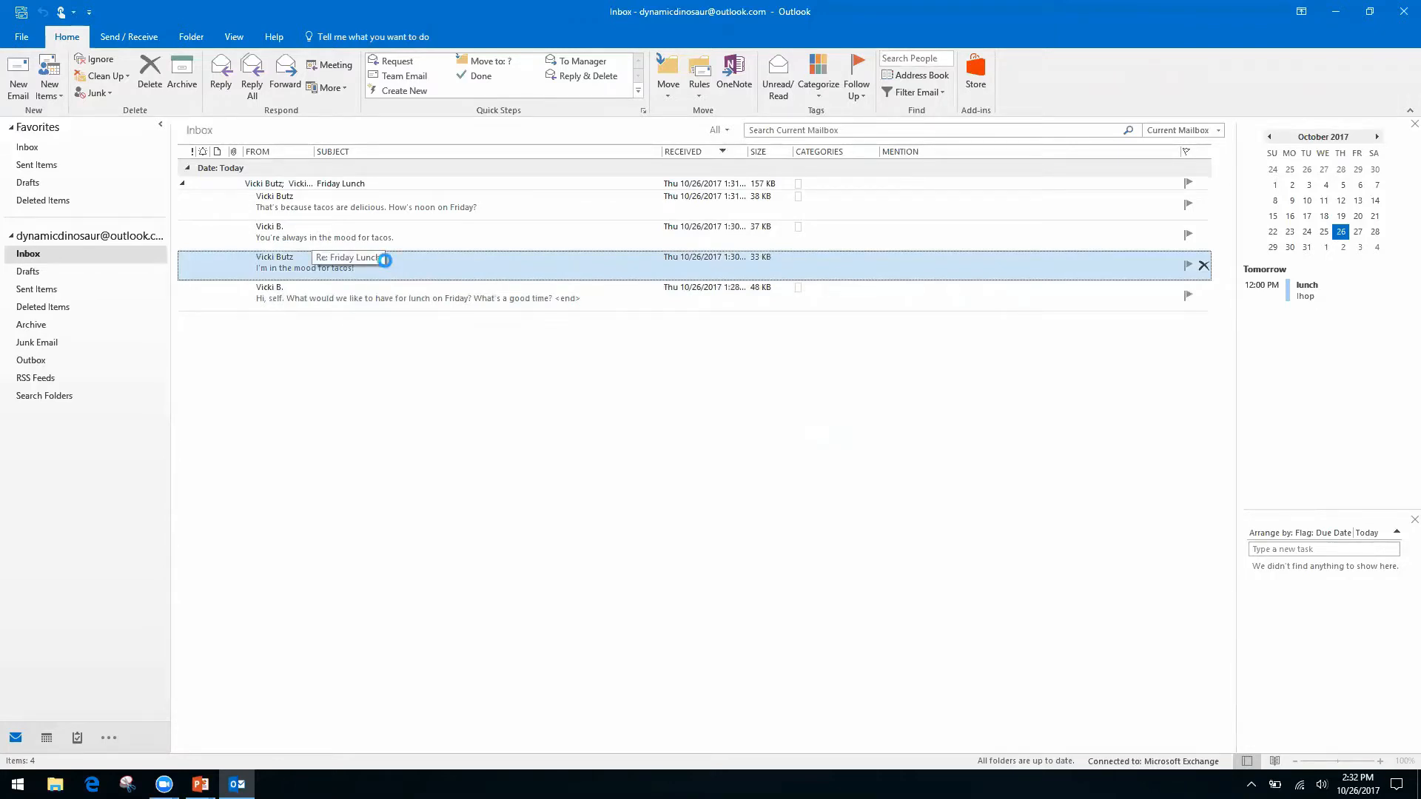
pyautogui.hotkey('ctrl', 'f')
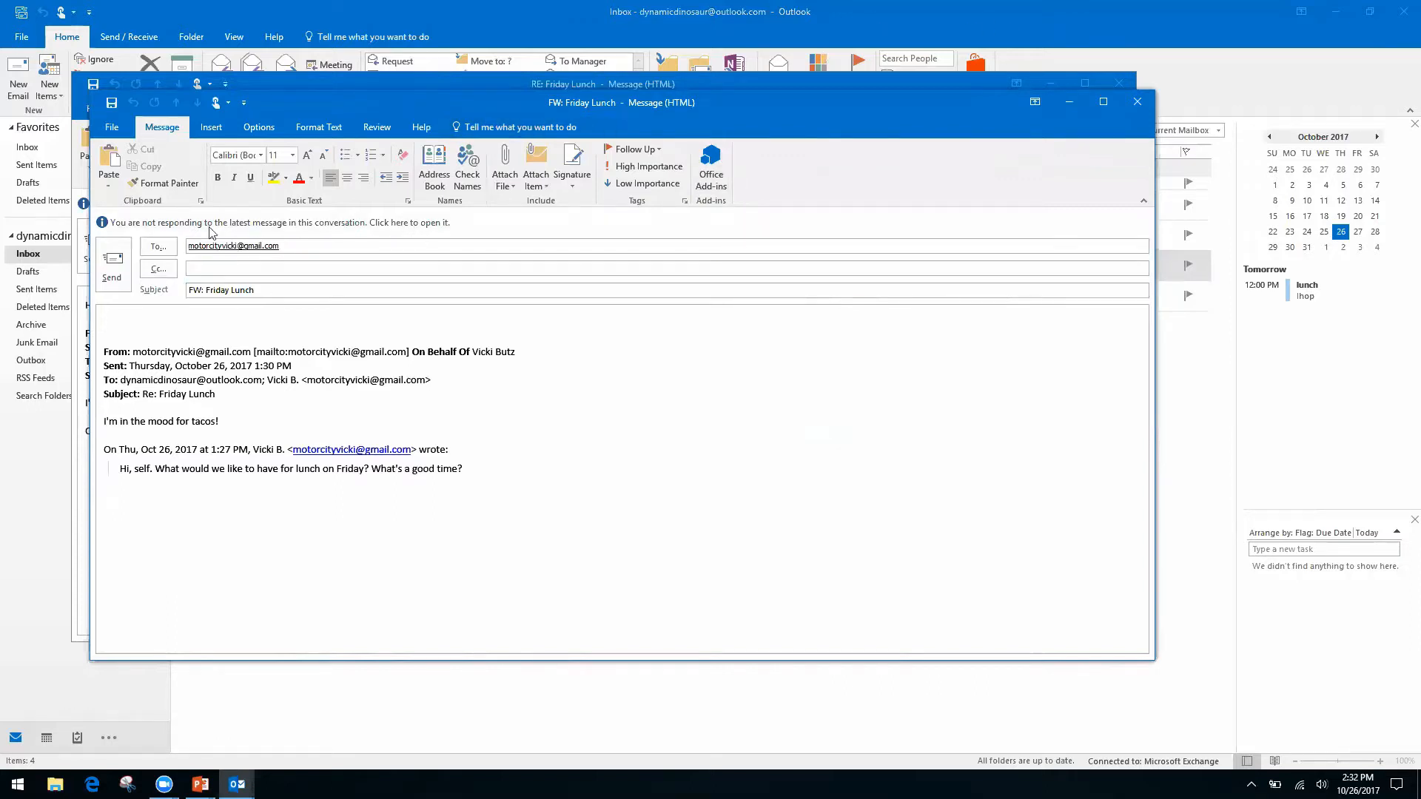
pyautogui.click(1135, 108)
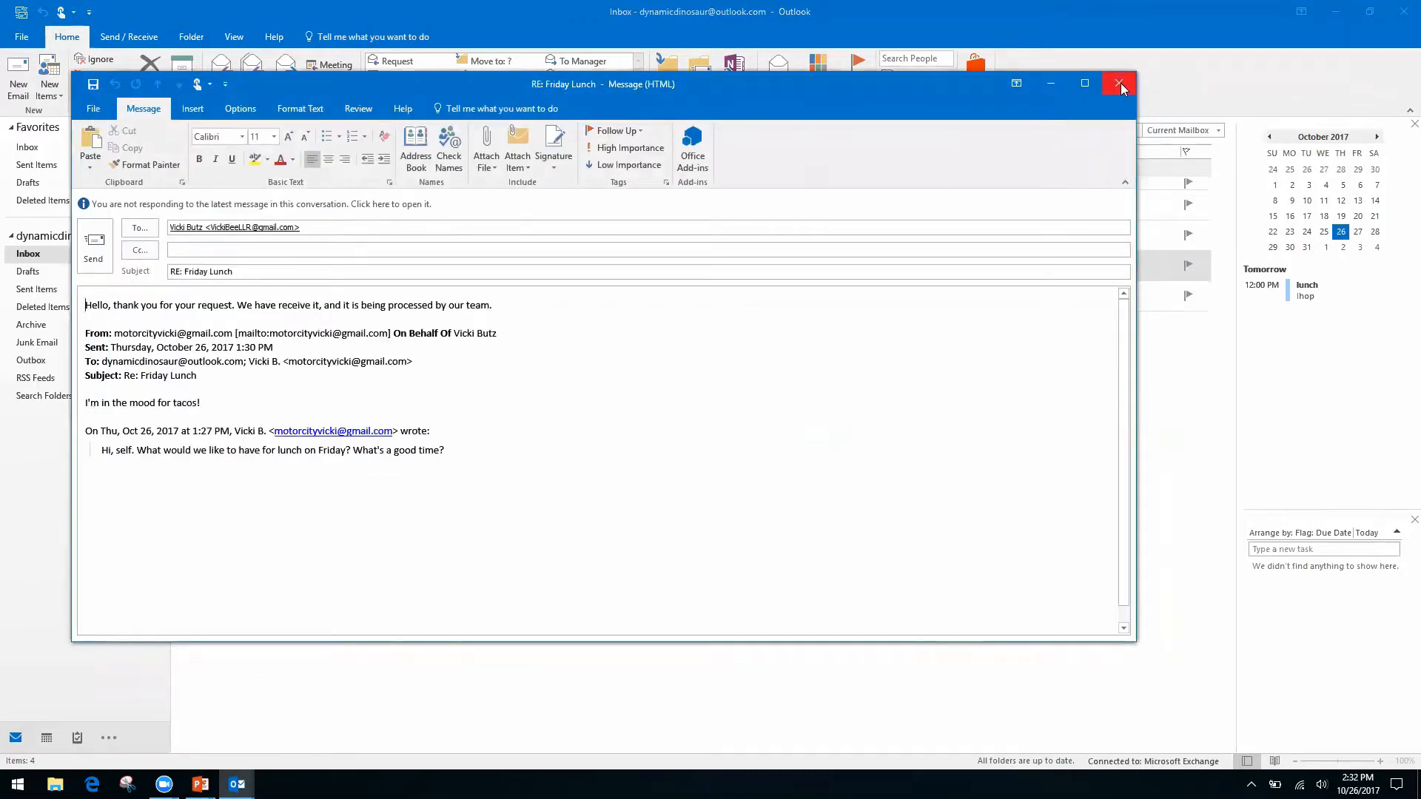
pyautogui.click(1119, 83)
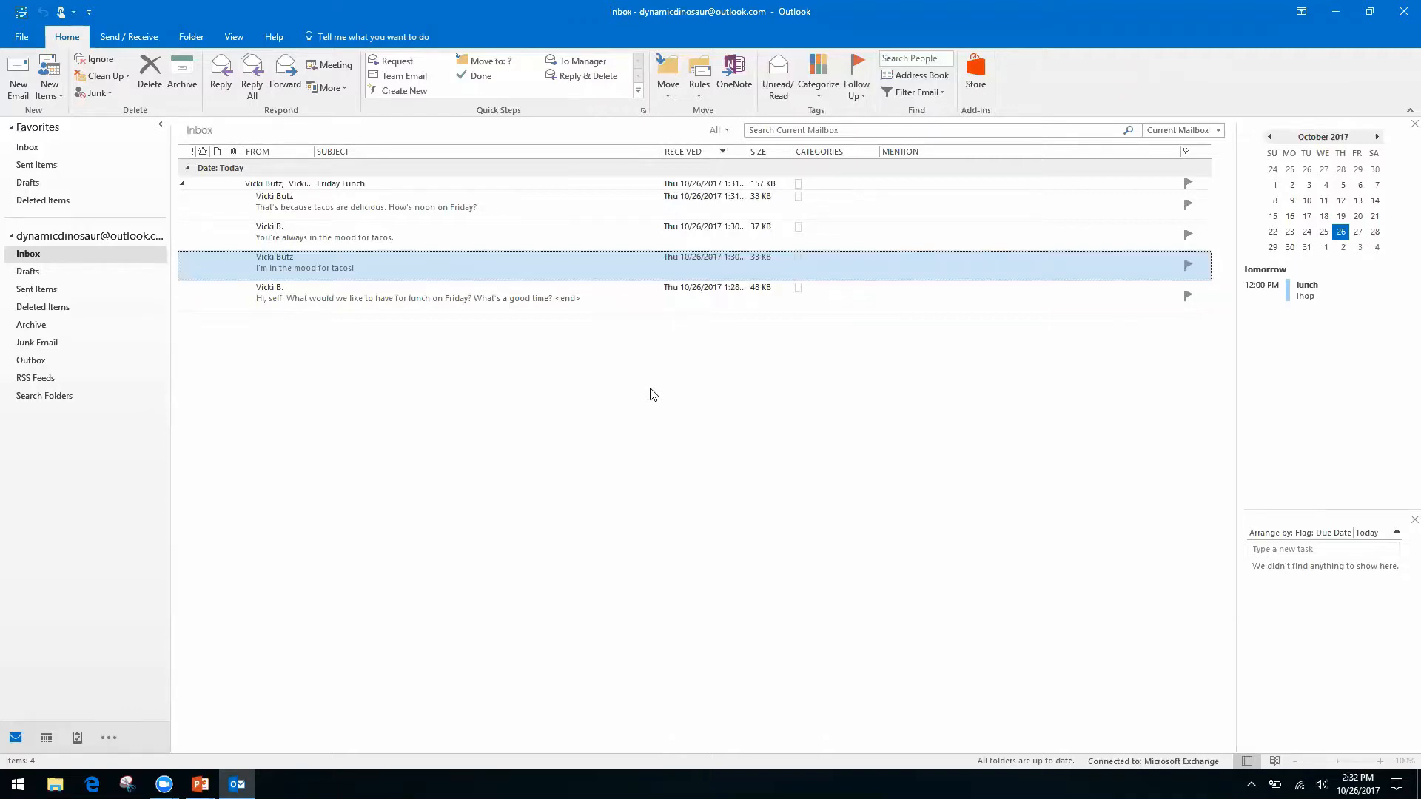
# Create a new quick step and rename it 'Folders'.
pyautogui.click(419, 92)
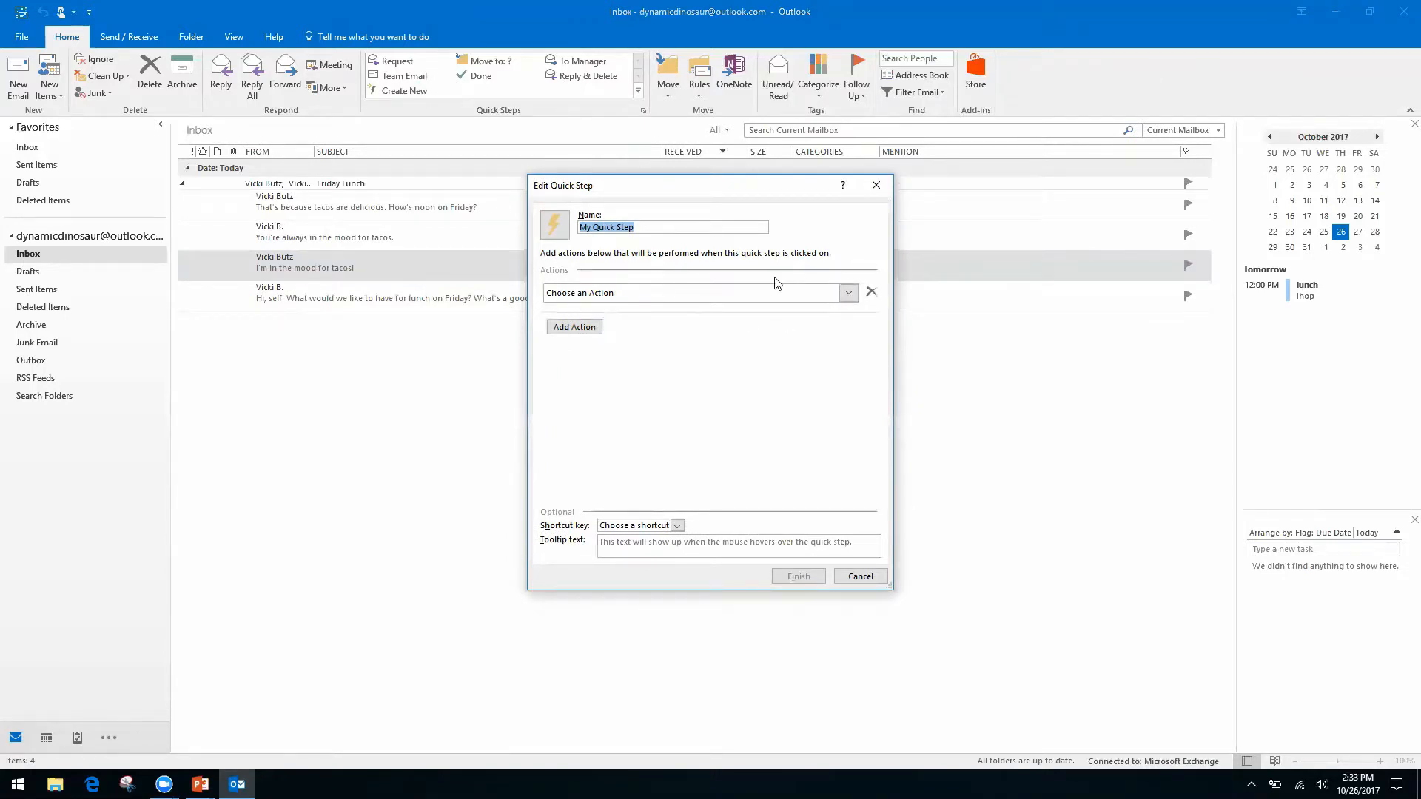
pyautogui.click(647, 226)
pyautogui.tripleClick(647, 226)
pyautogui.write('Folders')
# Set its first action to Move to folder and snooze the Windows update notification.
pyautogui.click(843, 292)
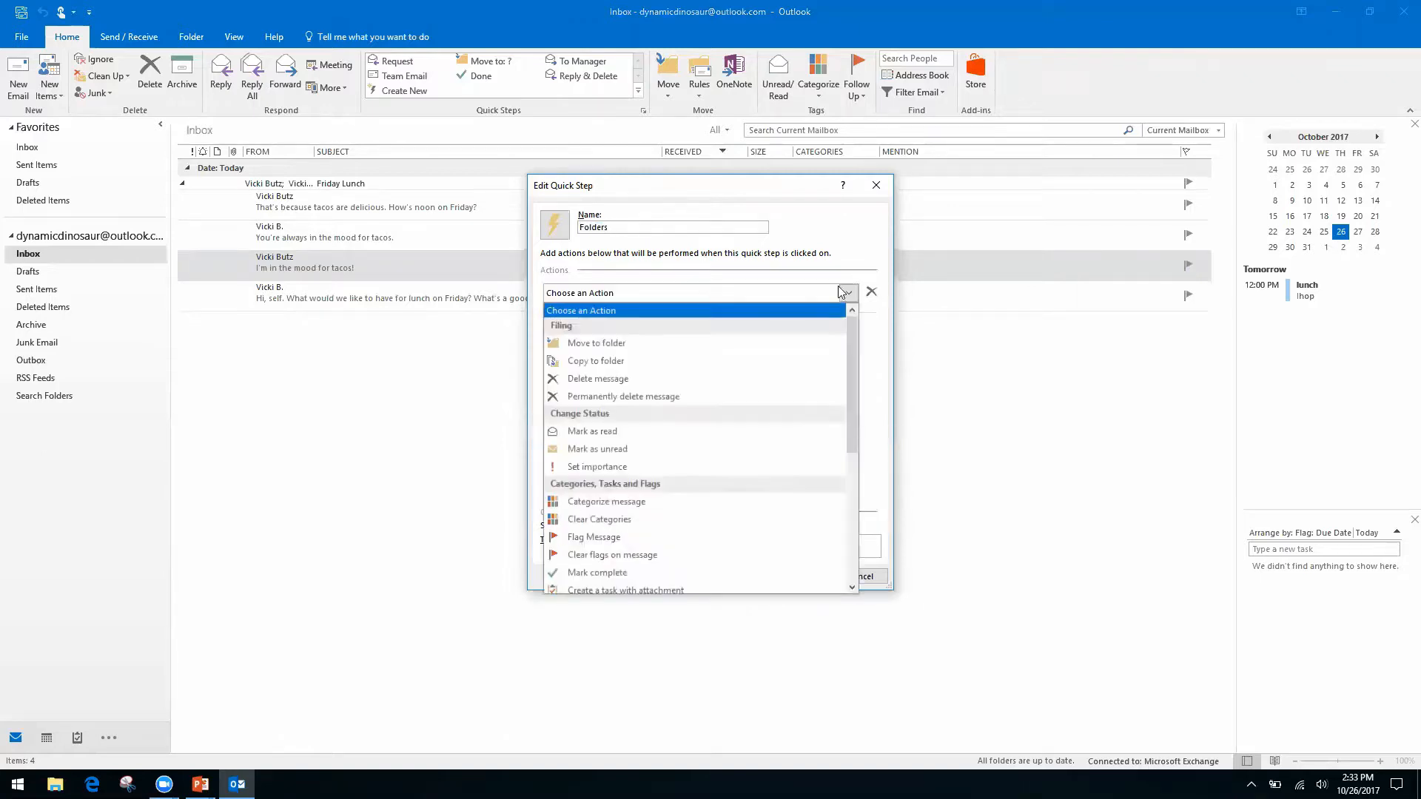
pyautogui.click(650, 345)
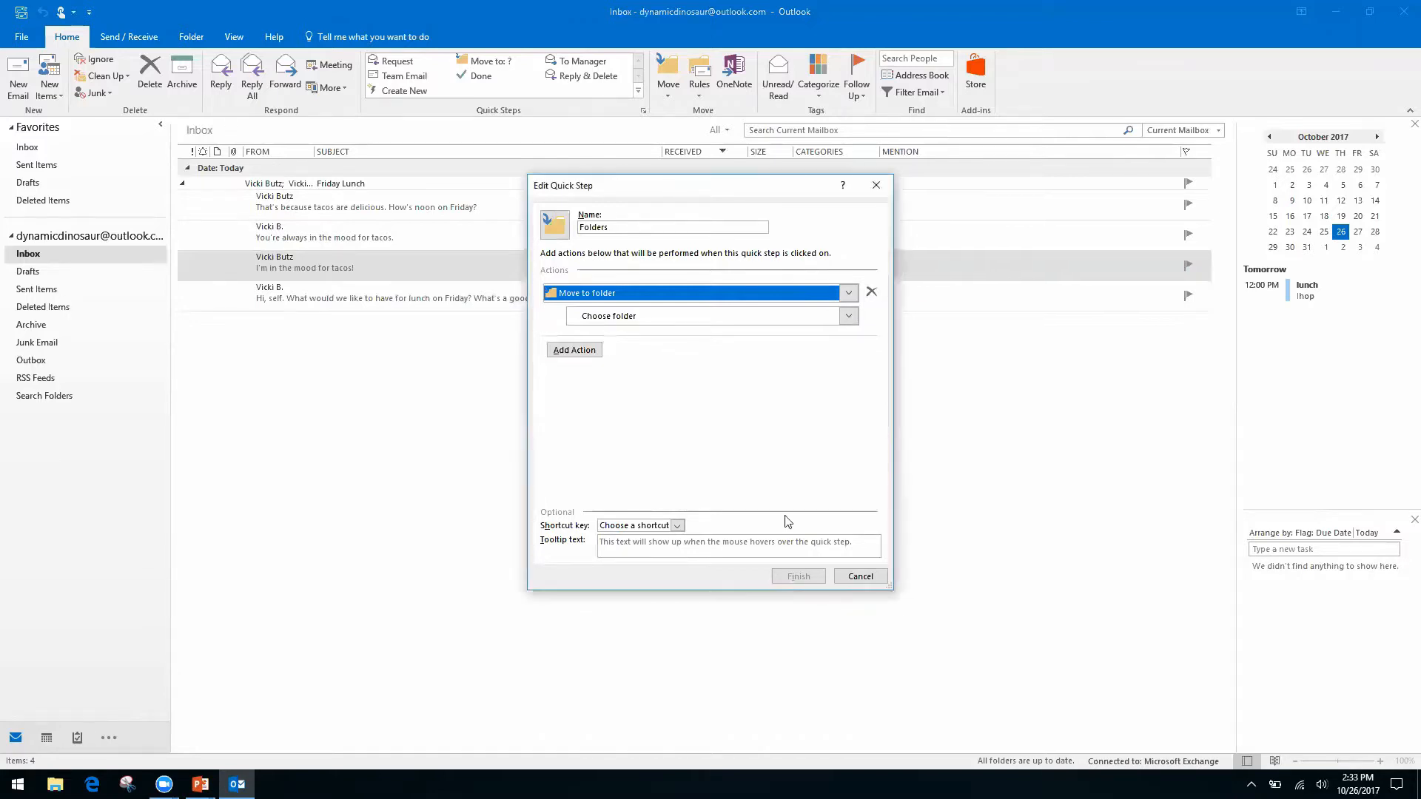
pyautogui.click(869, 579)
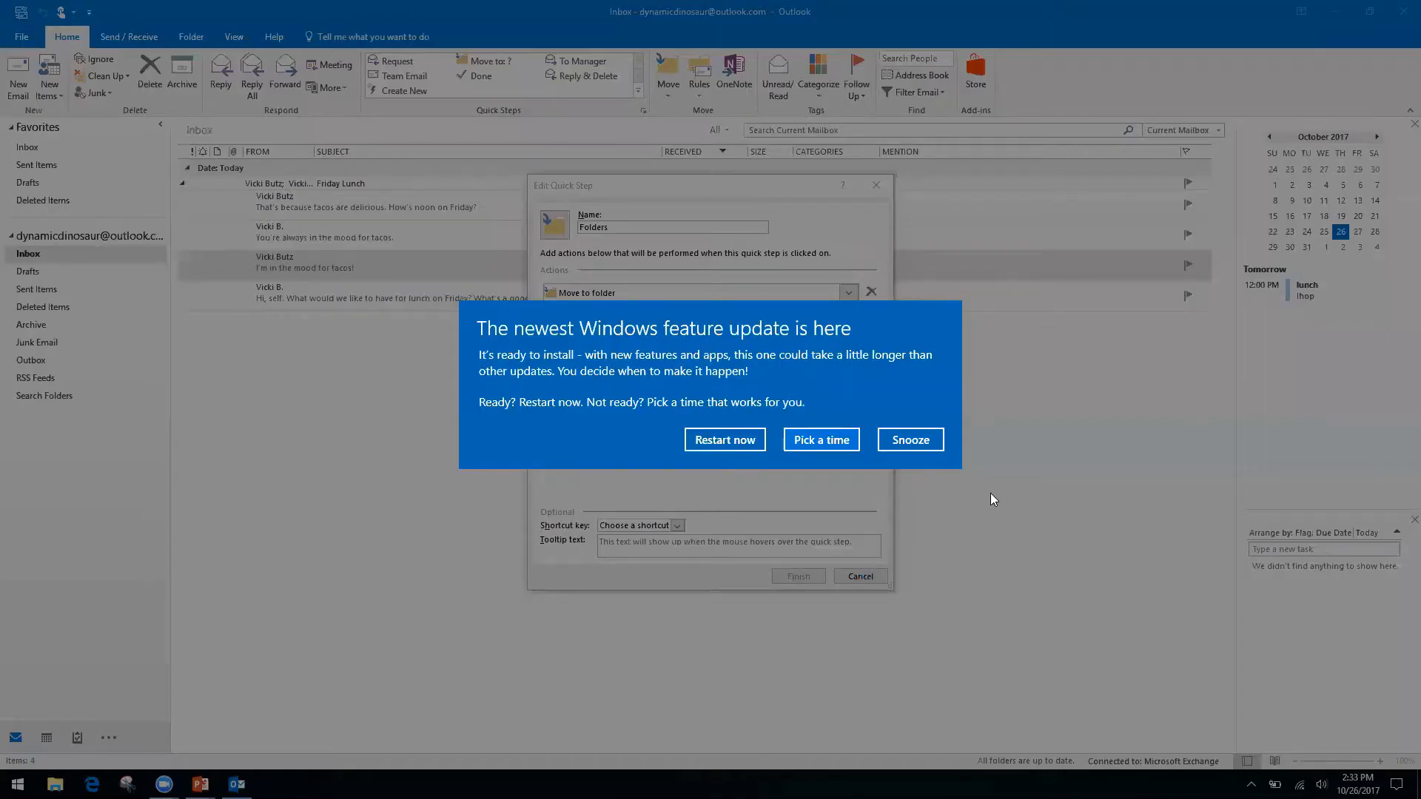
pyautogui.click(921, 443)
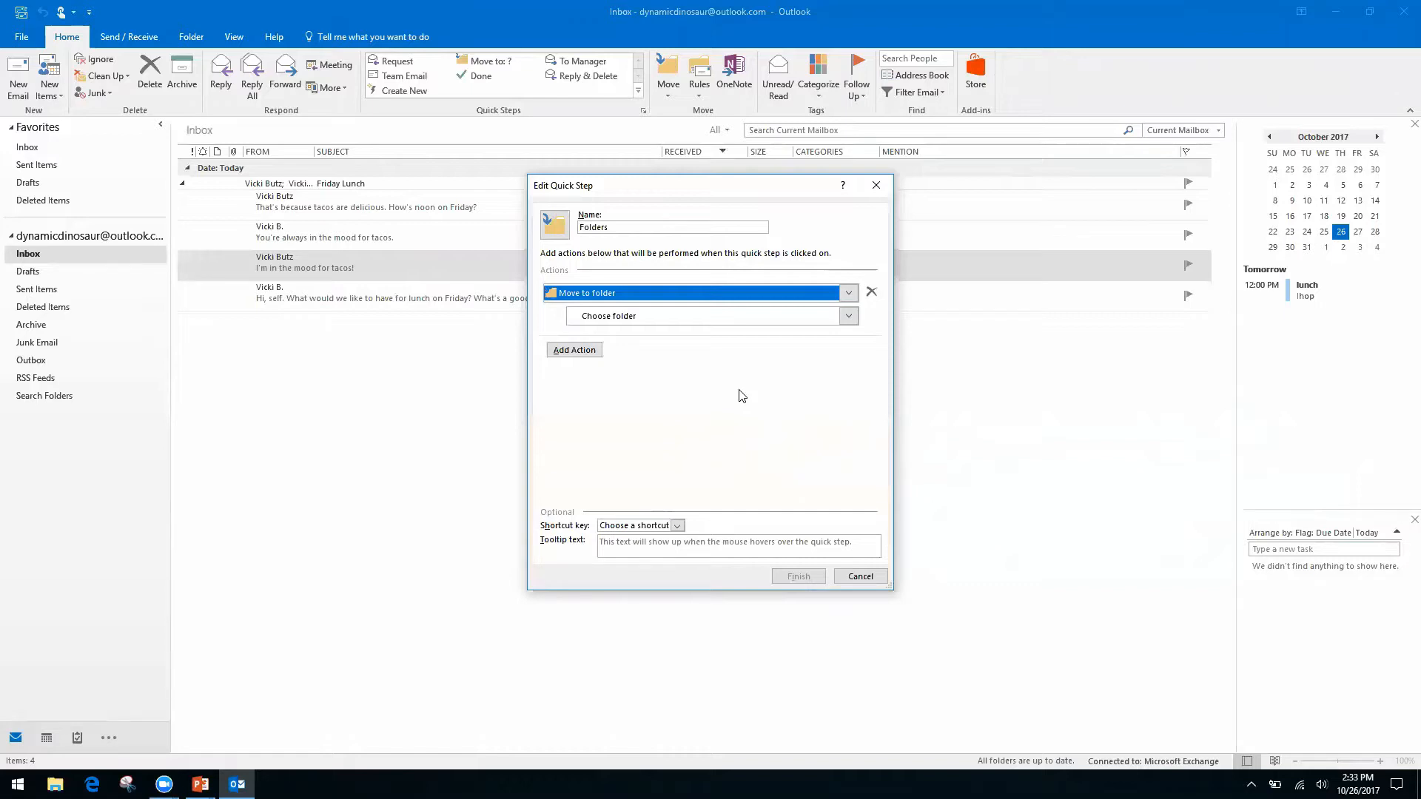
# Create a new Finances folder under Inbox and make it the move destination.
pyautogui.click(600, 323)
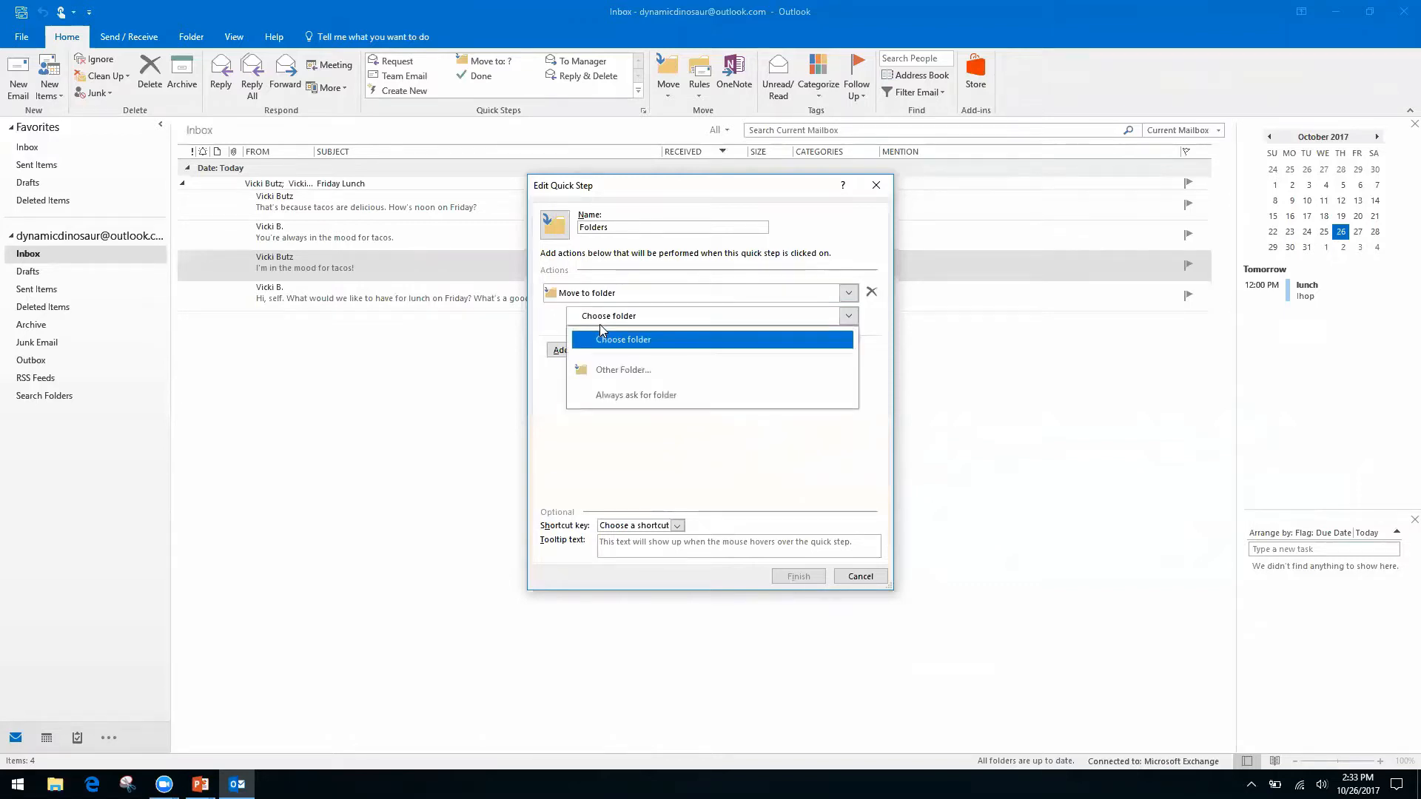
pyautogui.click(645, 372)
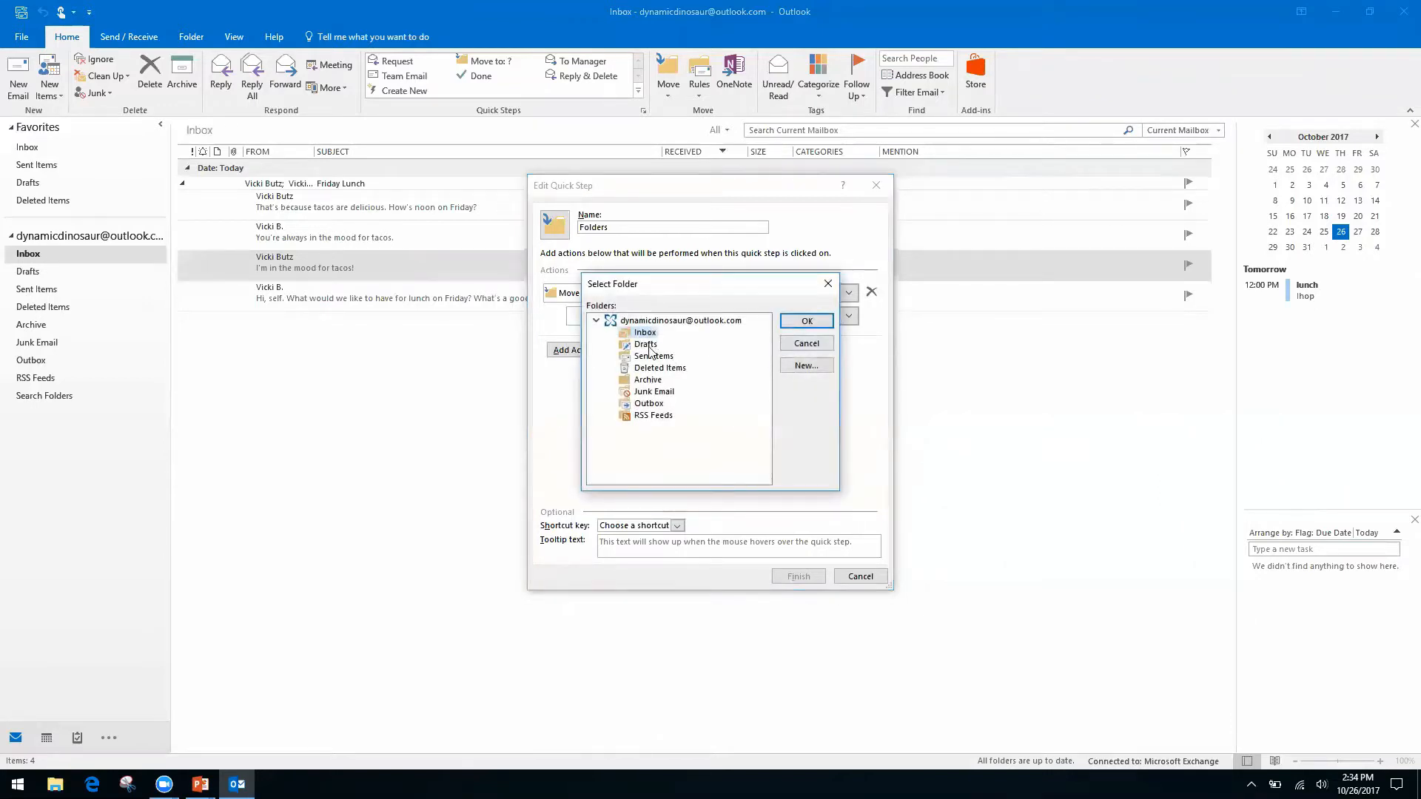
pyautogui.click(805, 368)
pyautogui.write('Finances')
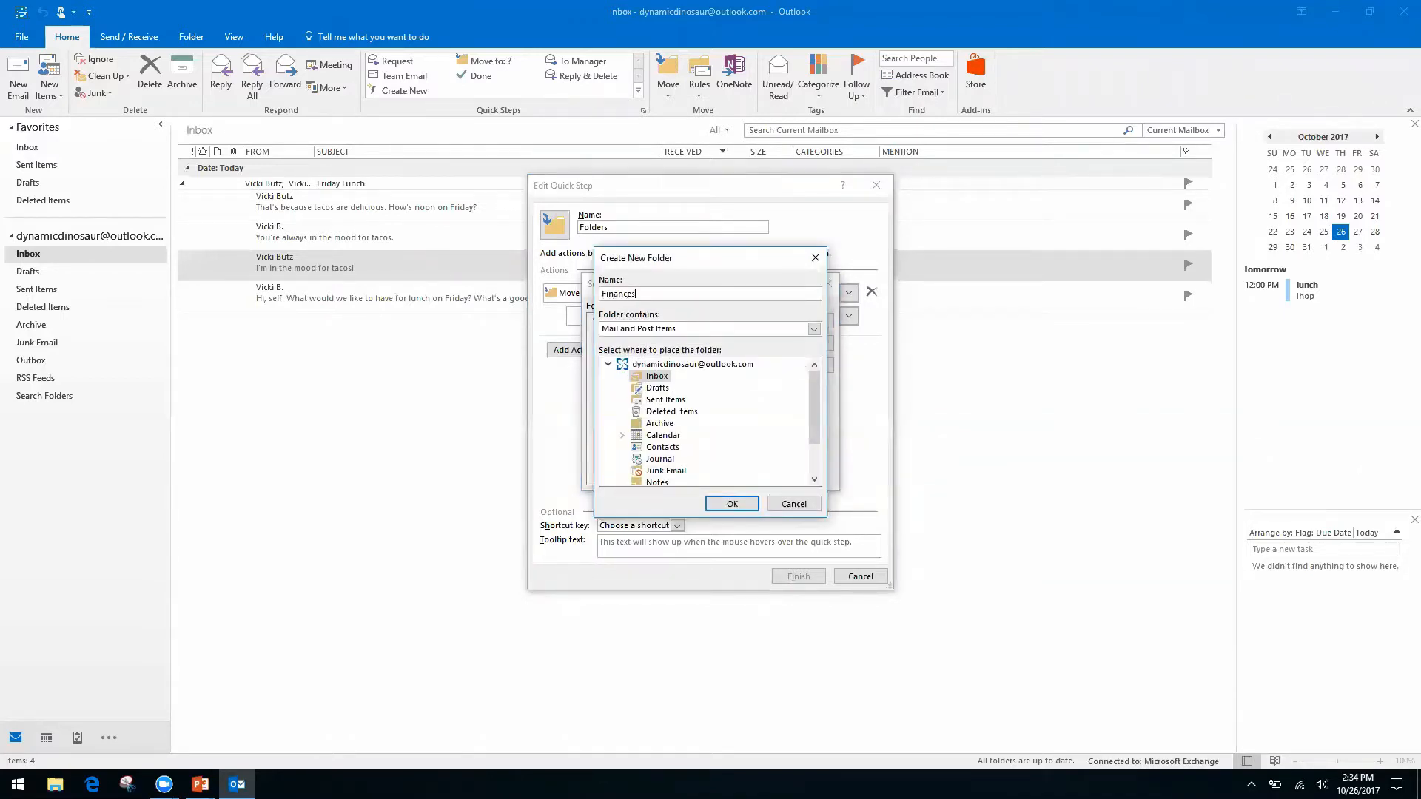
pyautogui.click(731, 505)
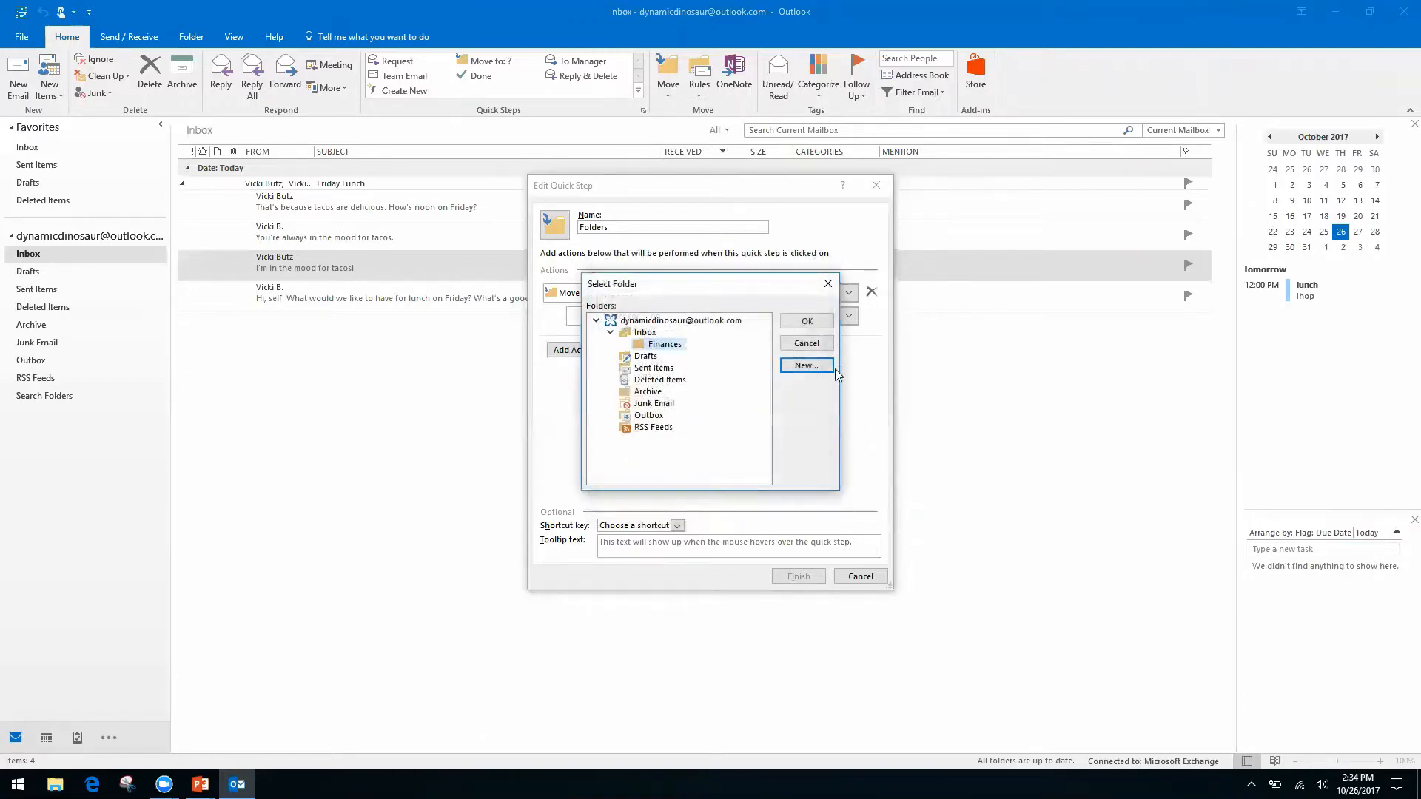
pyautogui.click(798, 322)
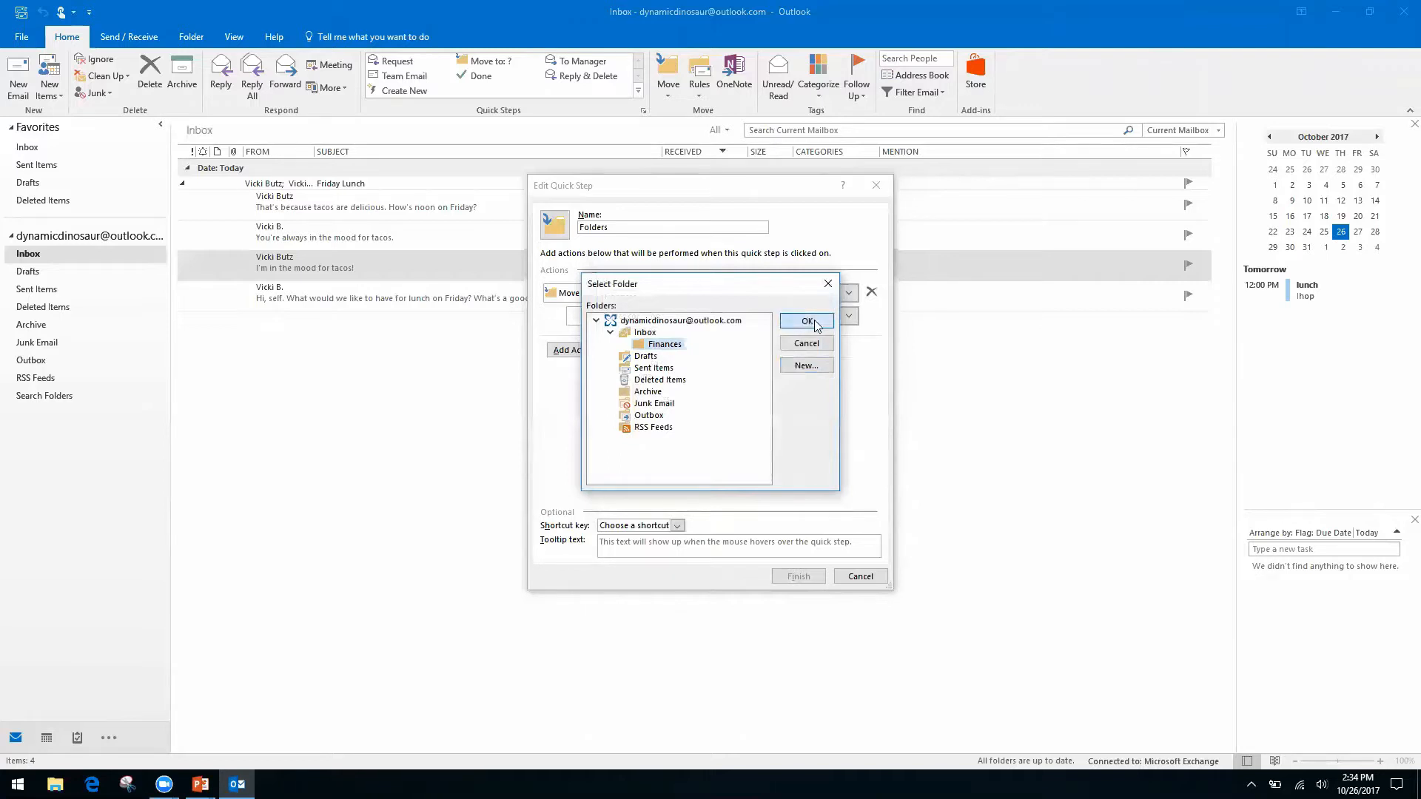
# Rename the quick step to 'Finances'.
pyautogui.click(643, 224)
pyautogui.write('Fina')
pyautogui.press('BackSpace')
pyautogui.press('BackSpace')
pyautogui.press('BackSpace')
pyautogui.press('BackSpace')
pyautogui.press('BackSpace')
pyautogui.press('BackSpace')
pyautogui.press('BackSpace')
pyautogui.press('BackSpace')
pyautogui.press('BackSpace')
pyautogui.press('BackSpace')
pyautogui.press('BackSpace')
pyautogui.write('Finances')
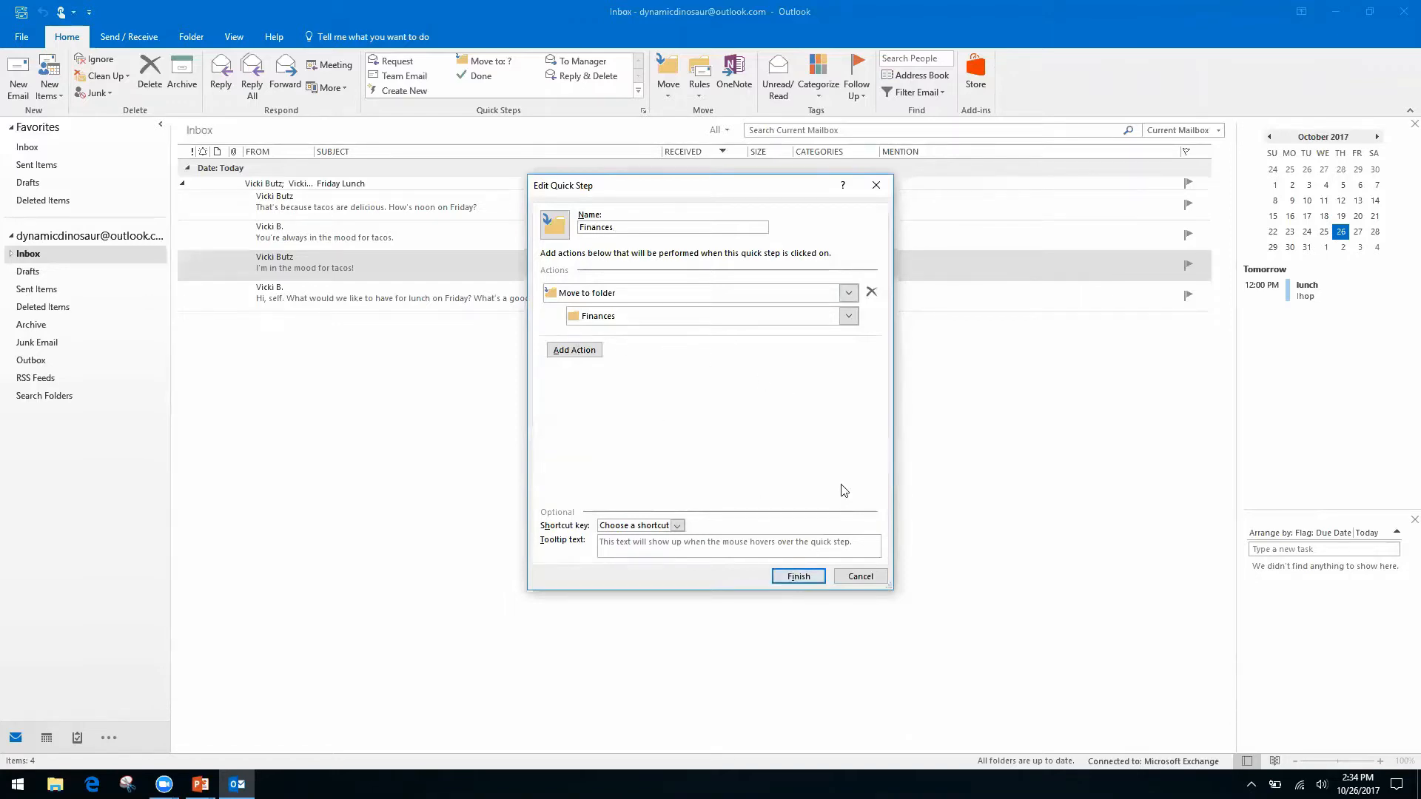
# Save the Finances quick step, run it on the tacos message, and verify it in the Finances folder.
pyautogui.click(798, 576)
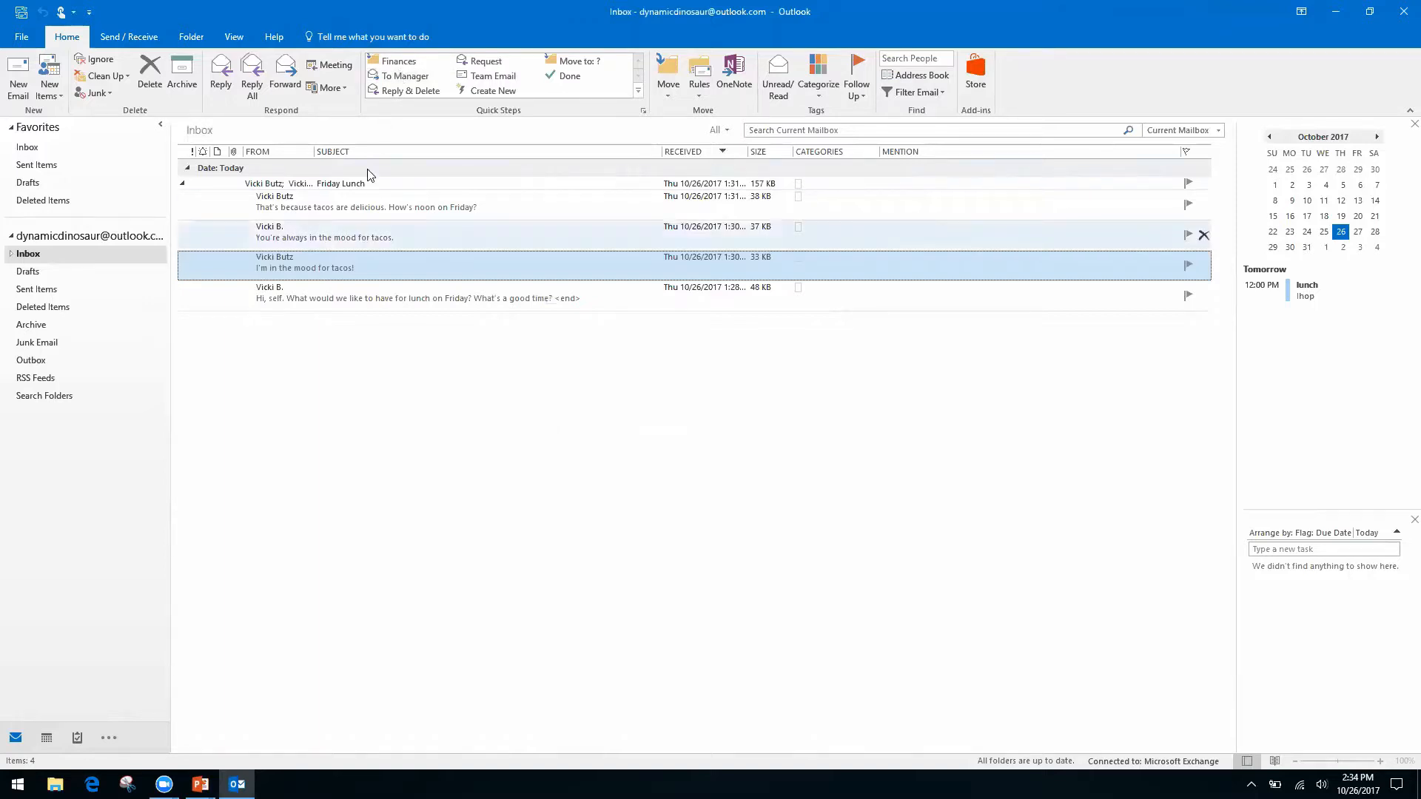
pyautogui.click(400, 68)
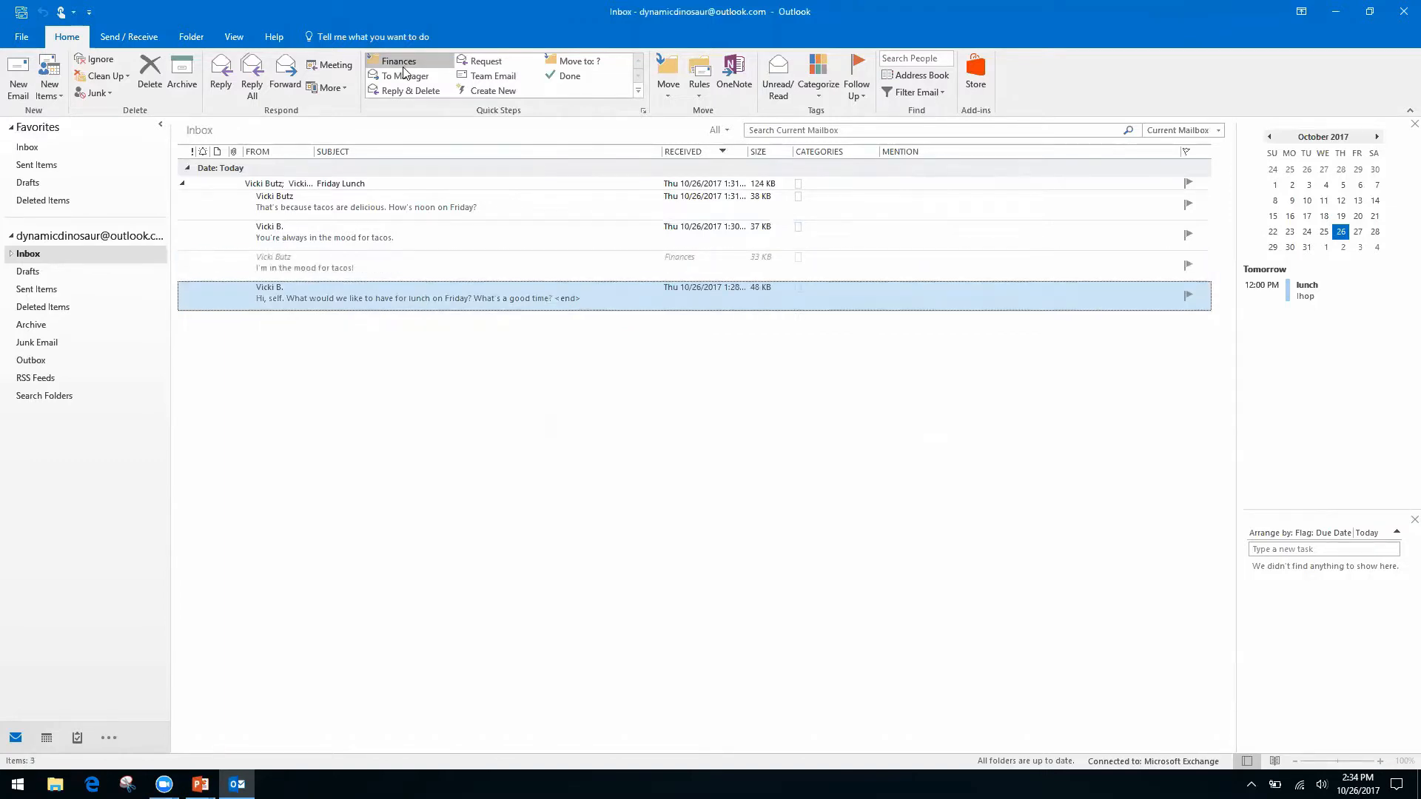
pyautogui.click(12, 255)
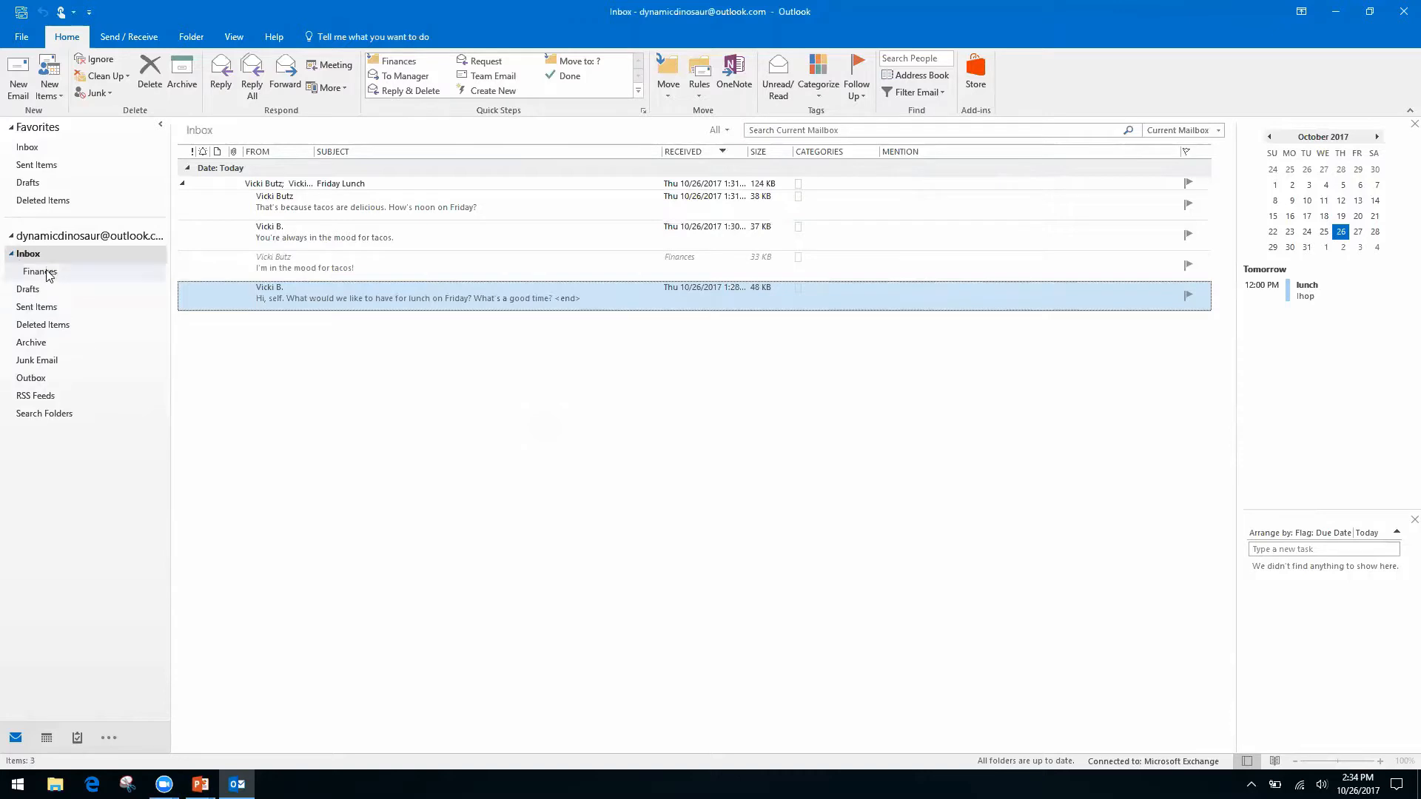
pyautogui.click(41, 272)
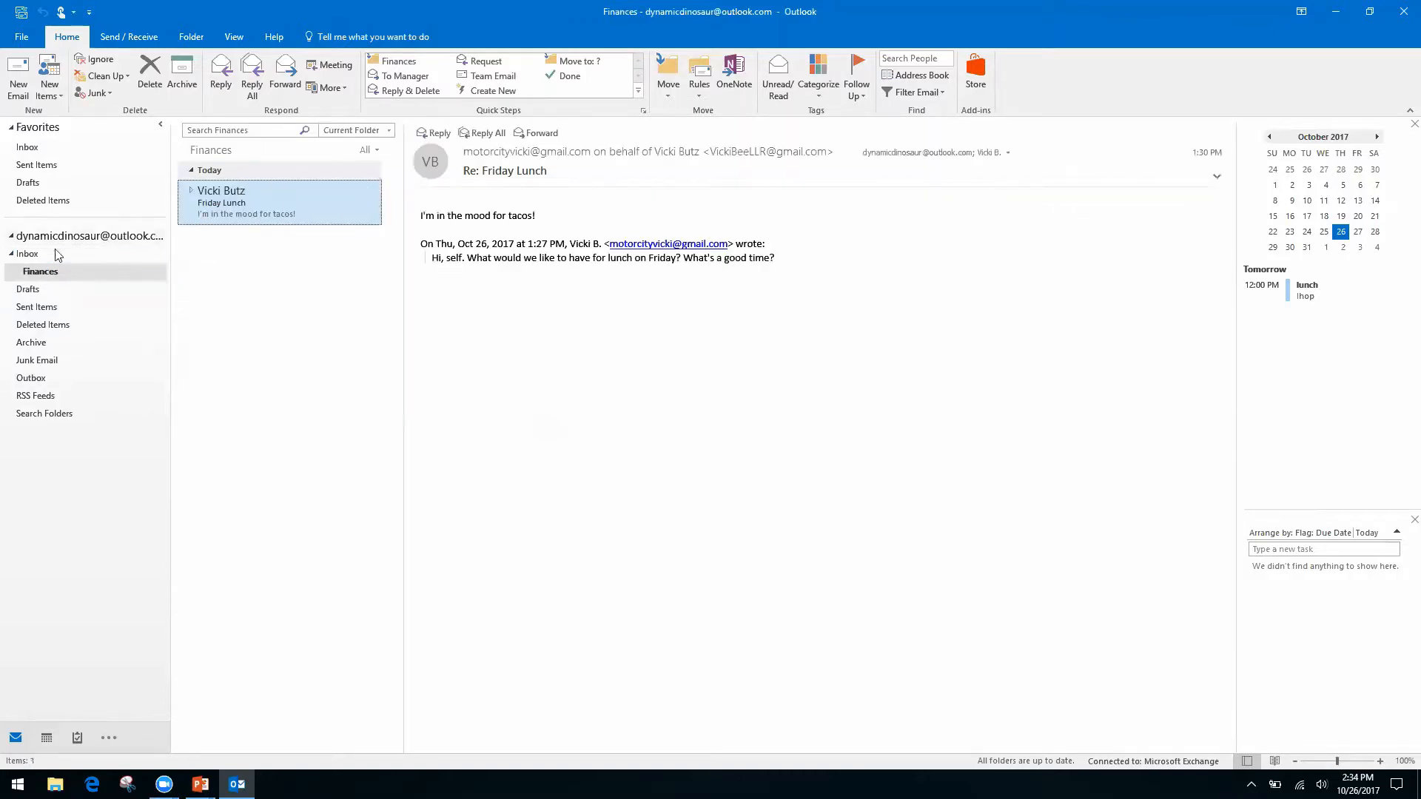
pyautogui.click(29, 254)
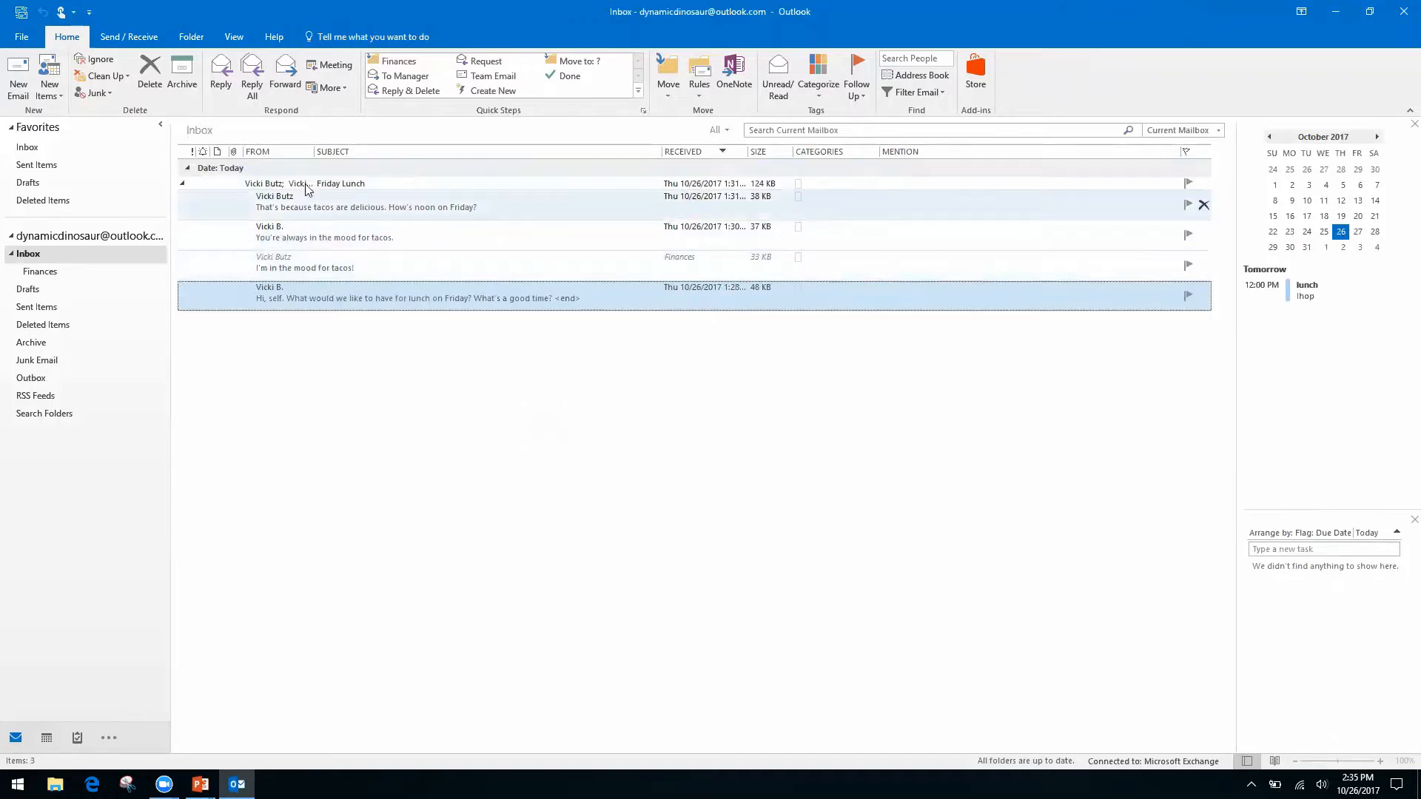
# Expand the Friday Lunch conversation and delete the 'You're always in the mood for tacos.' message.
pyautogui.click(183, 185)
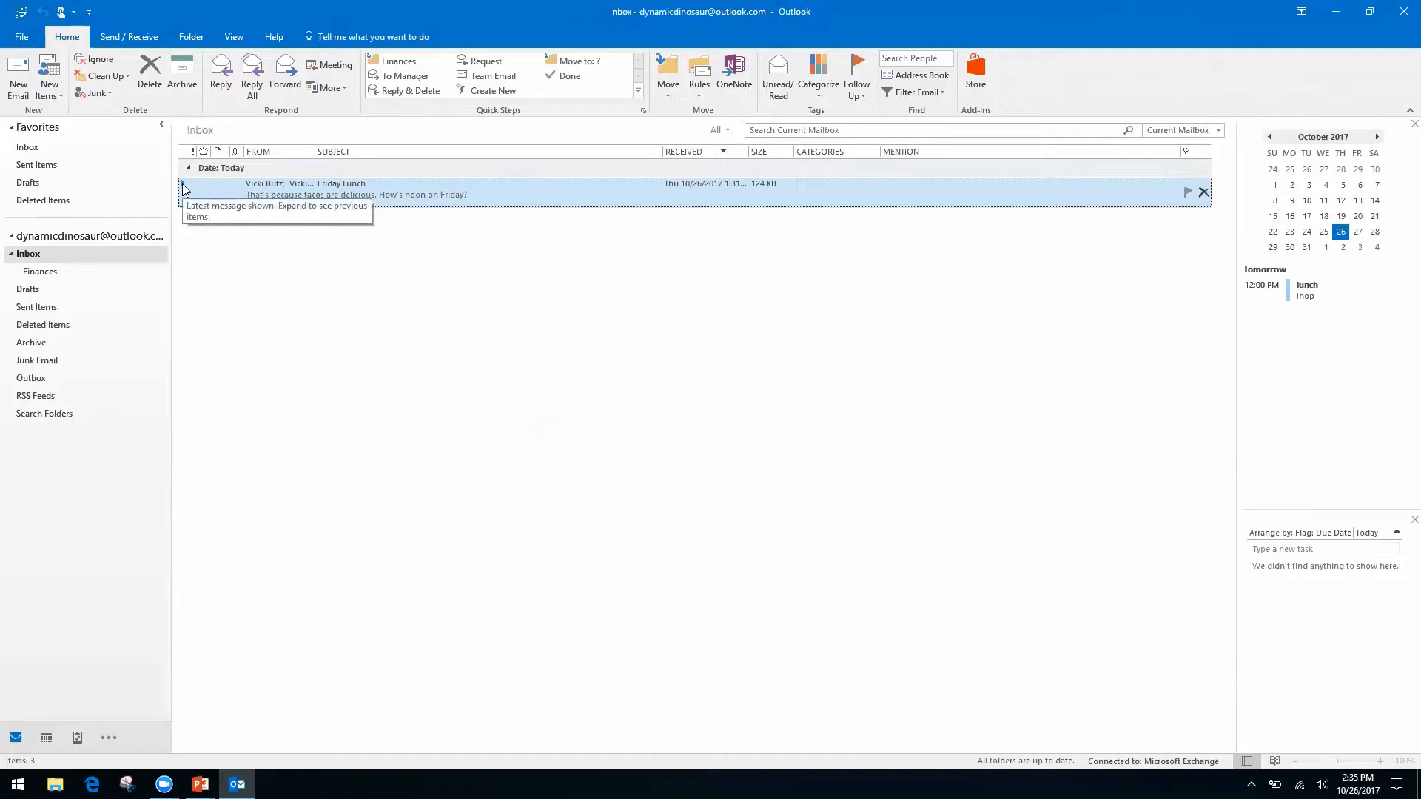
pyautogui.doubleClick(186, 185)
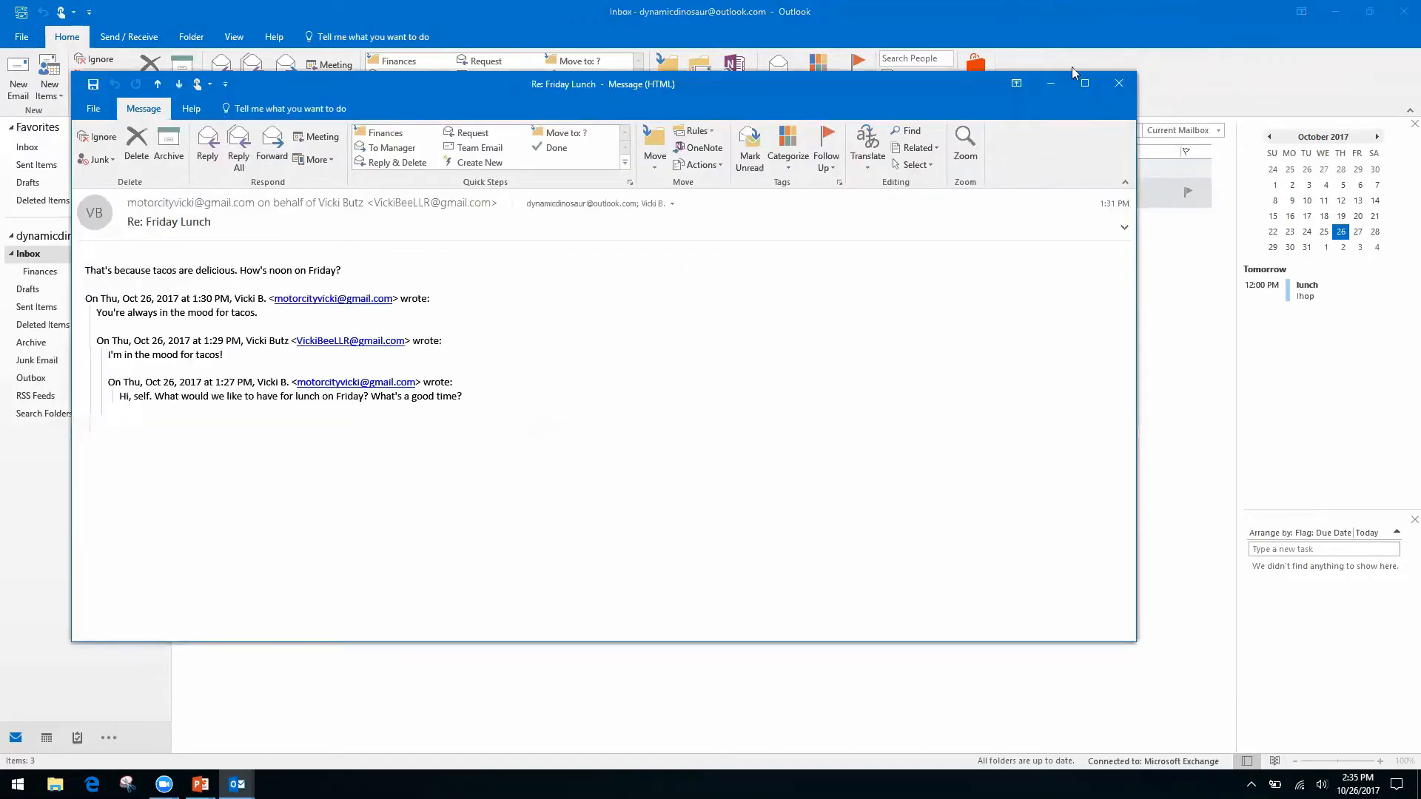
pyautogui.click(1120, 86)
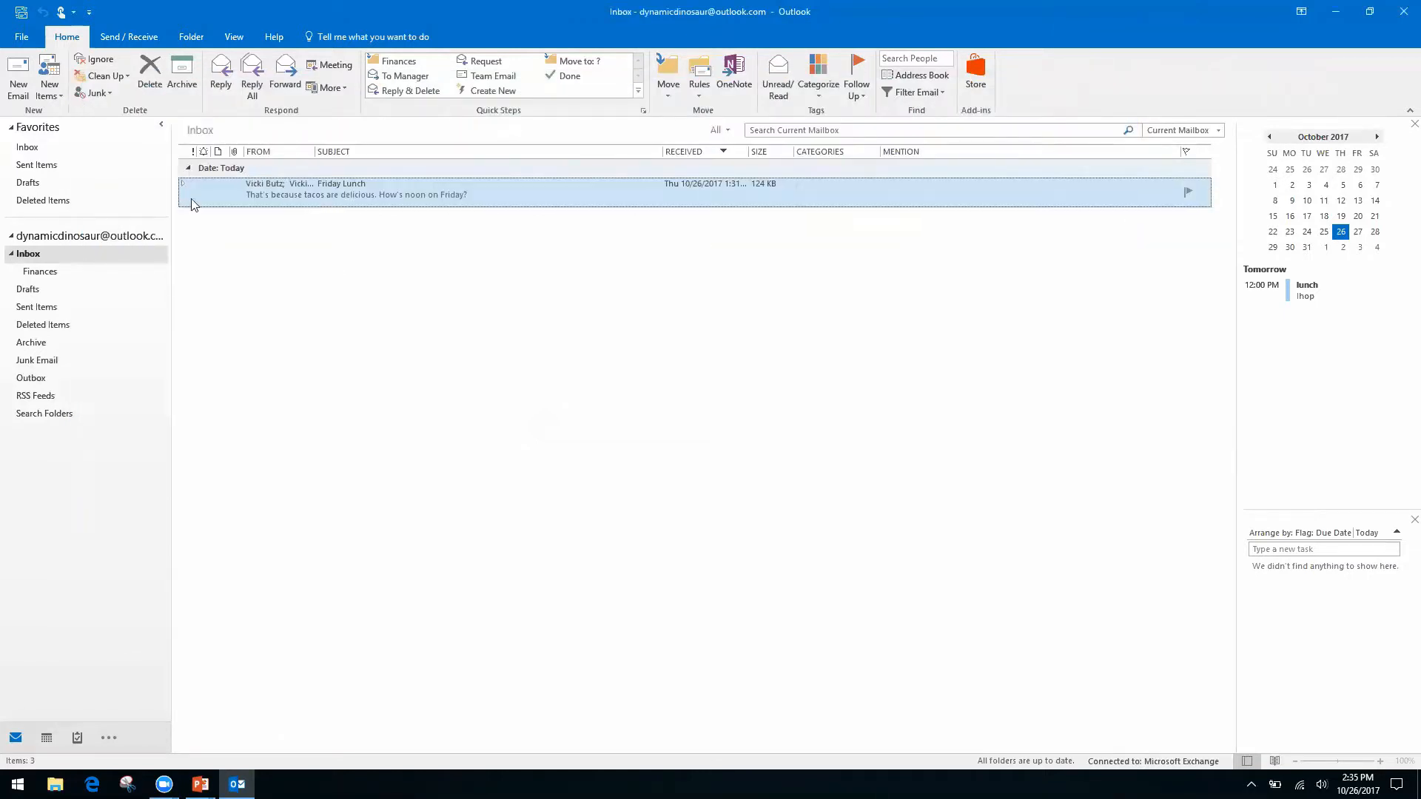
pyautogui.click(184, 183)
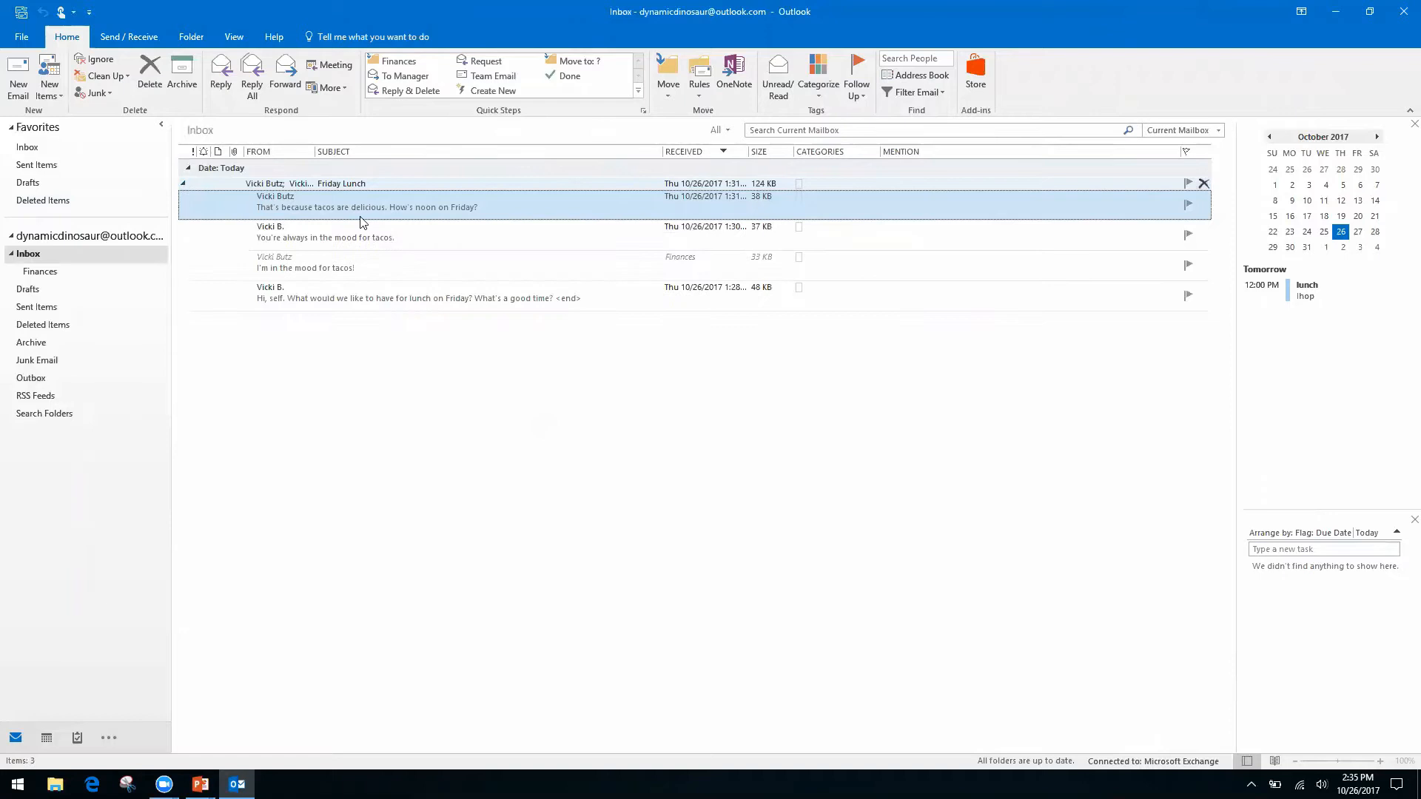
pyautogui.click(505, 259)
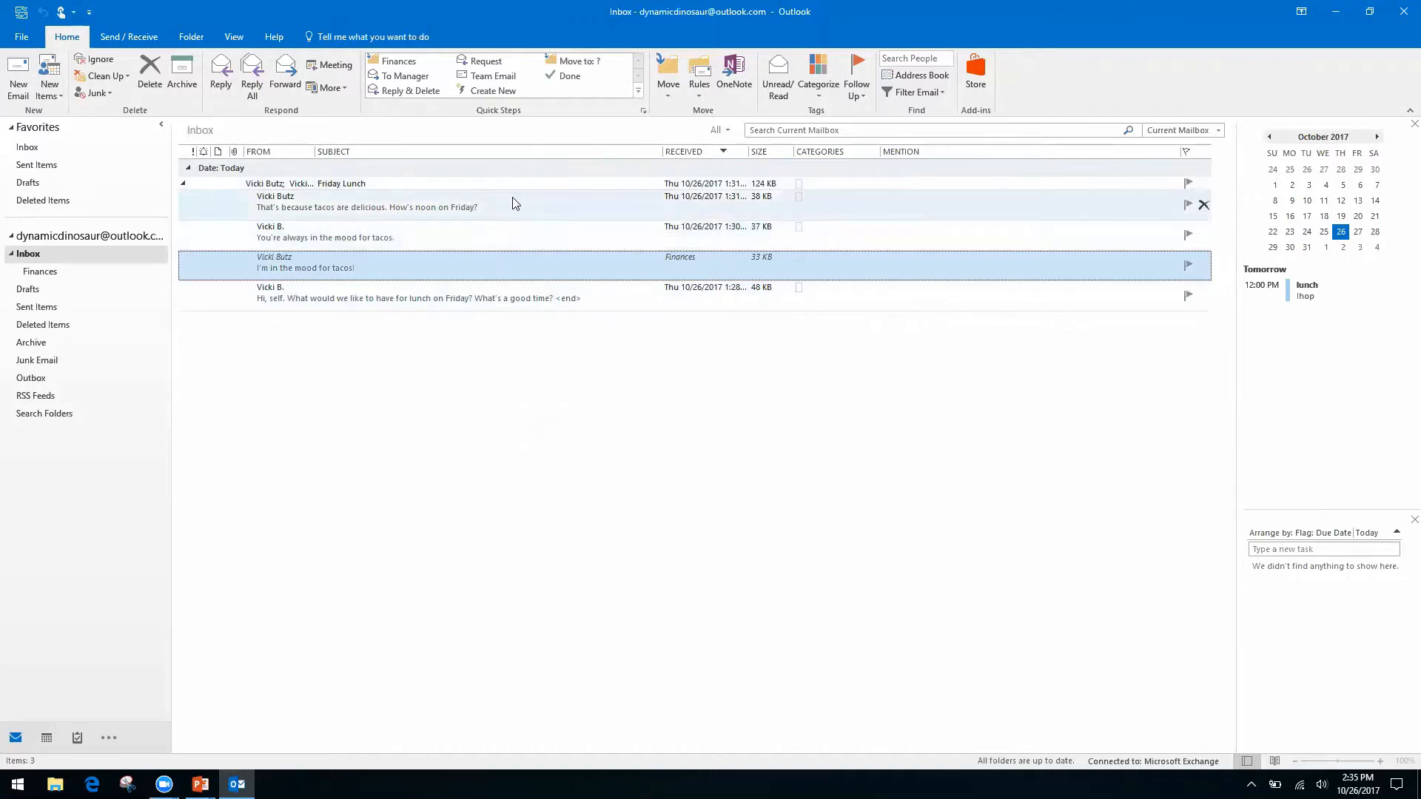
pyautogui.click(499, 235)
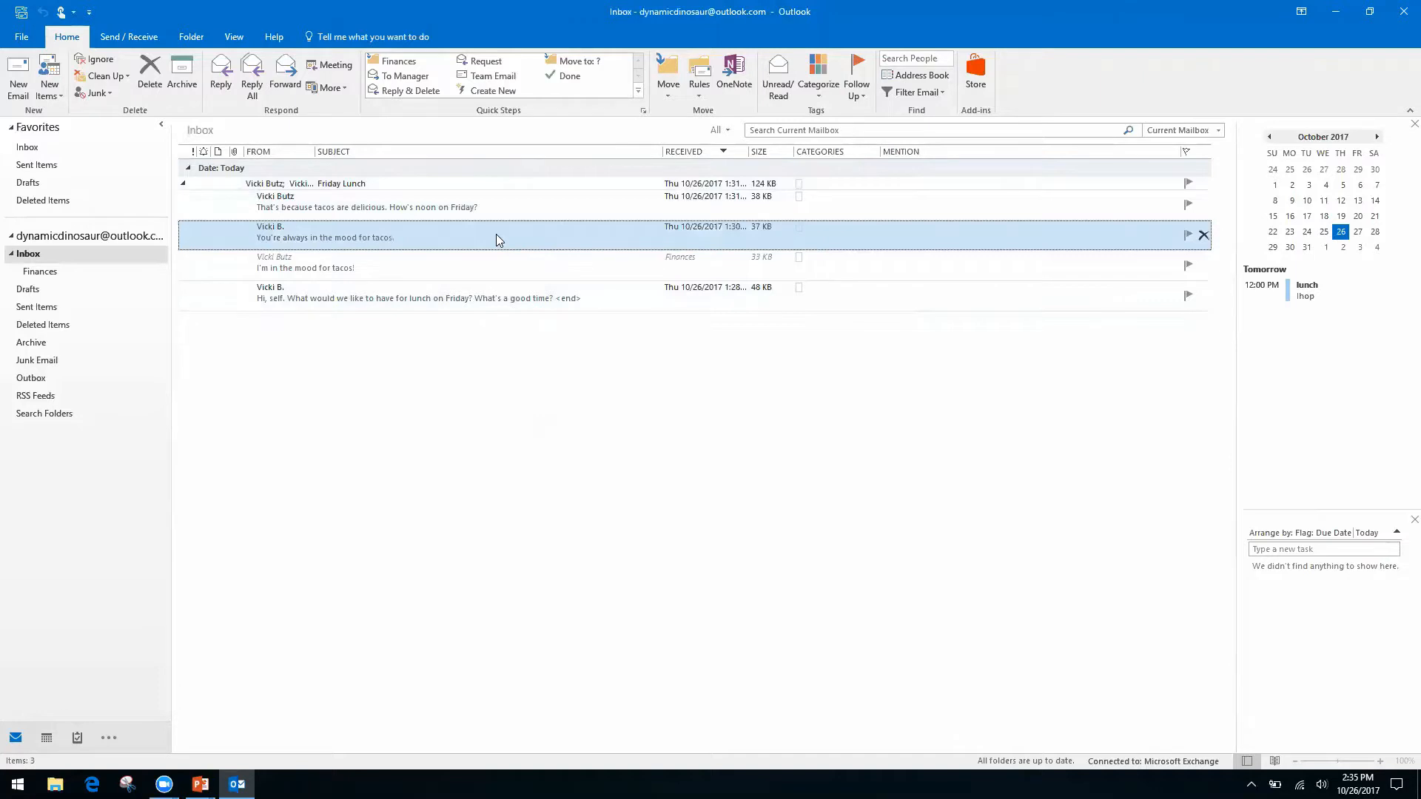
pyautogui.click(150, 74)
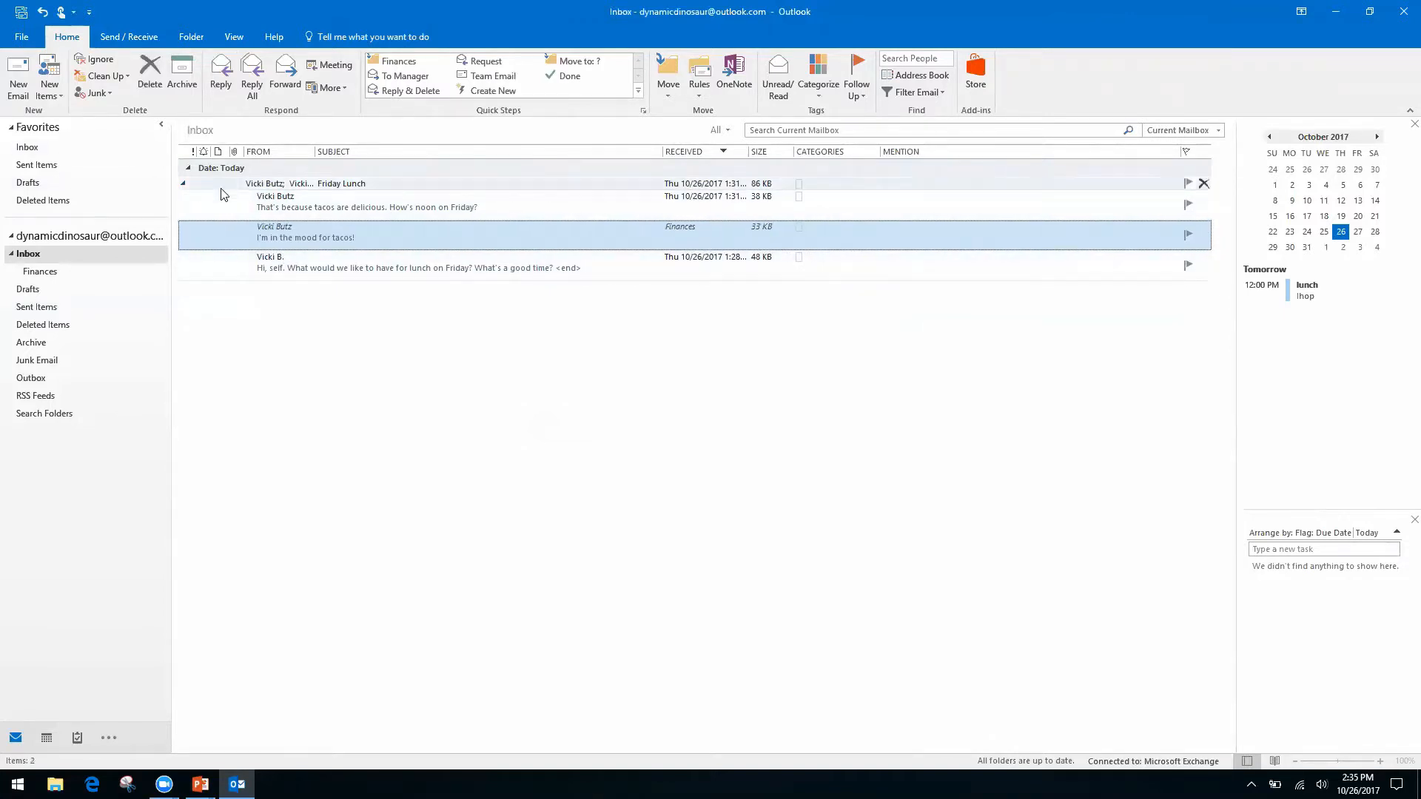
# Collapse Friday Lunch into one row led by 'That's because tacos are delicious.'.
pyautogui.click(183, 186)
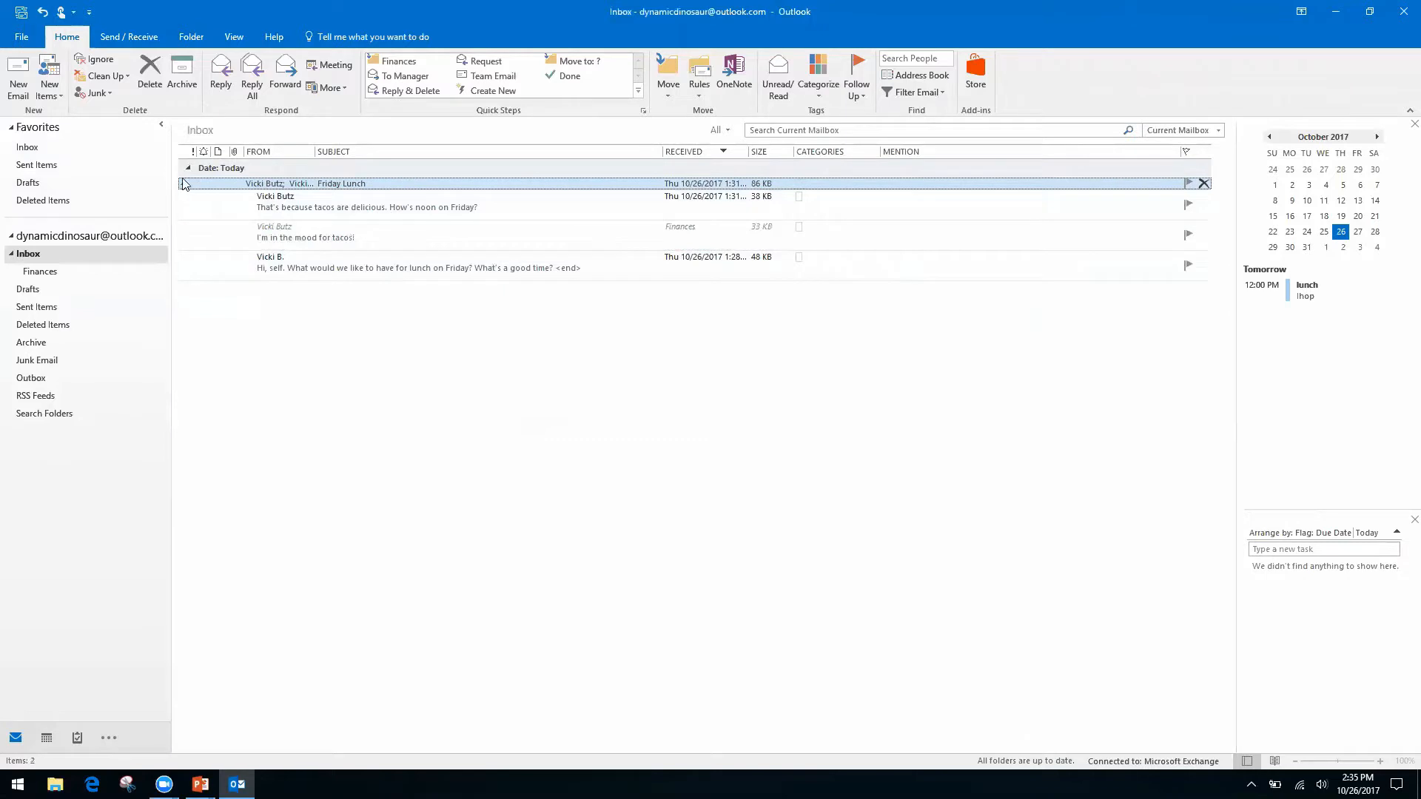
pyautogui.click(184, 186)
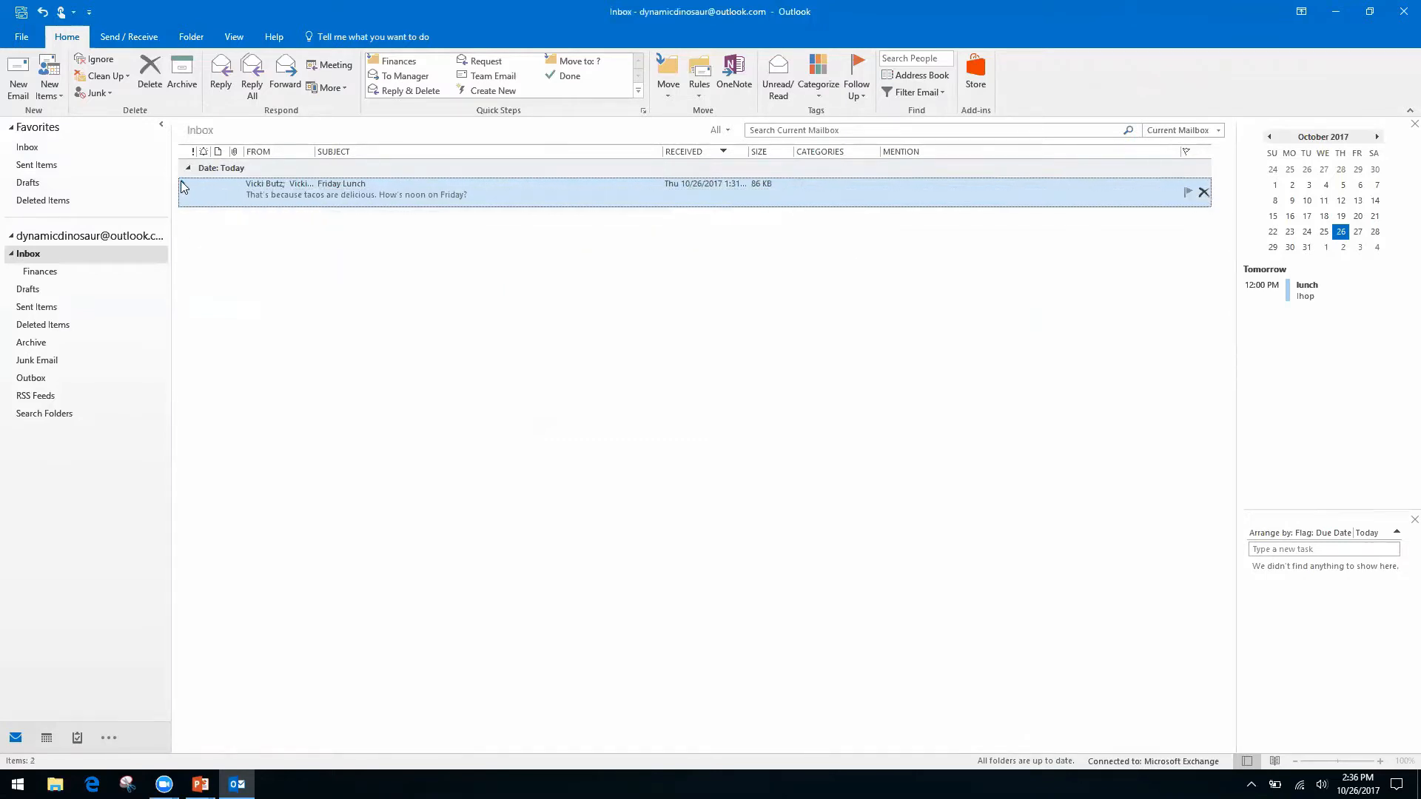
pyautogui.click(183, 185)
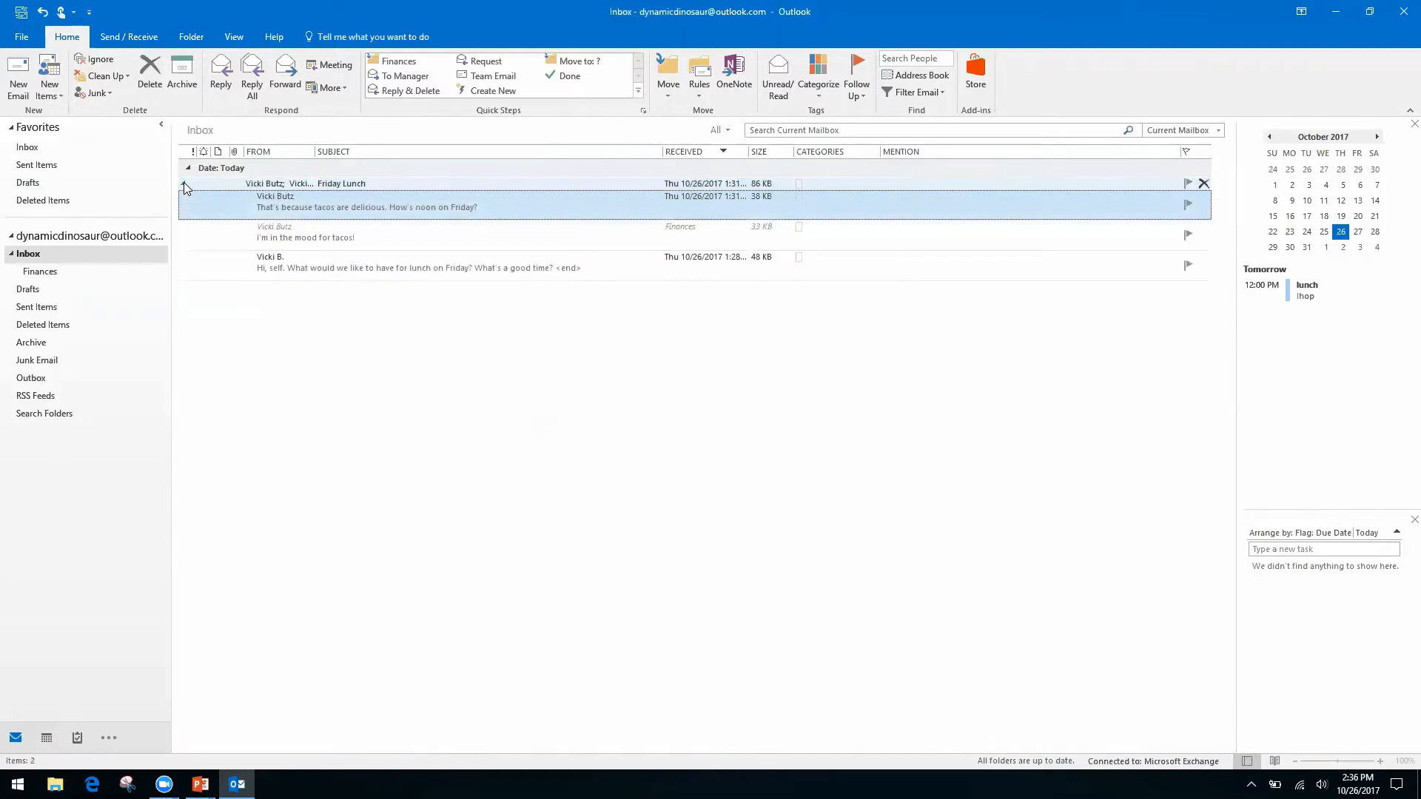
pyautogui.click(184, 185)
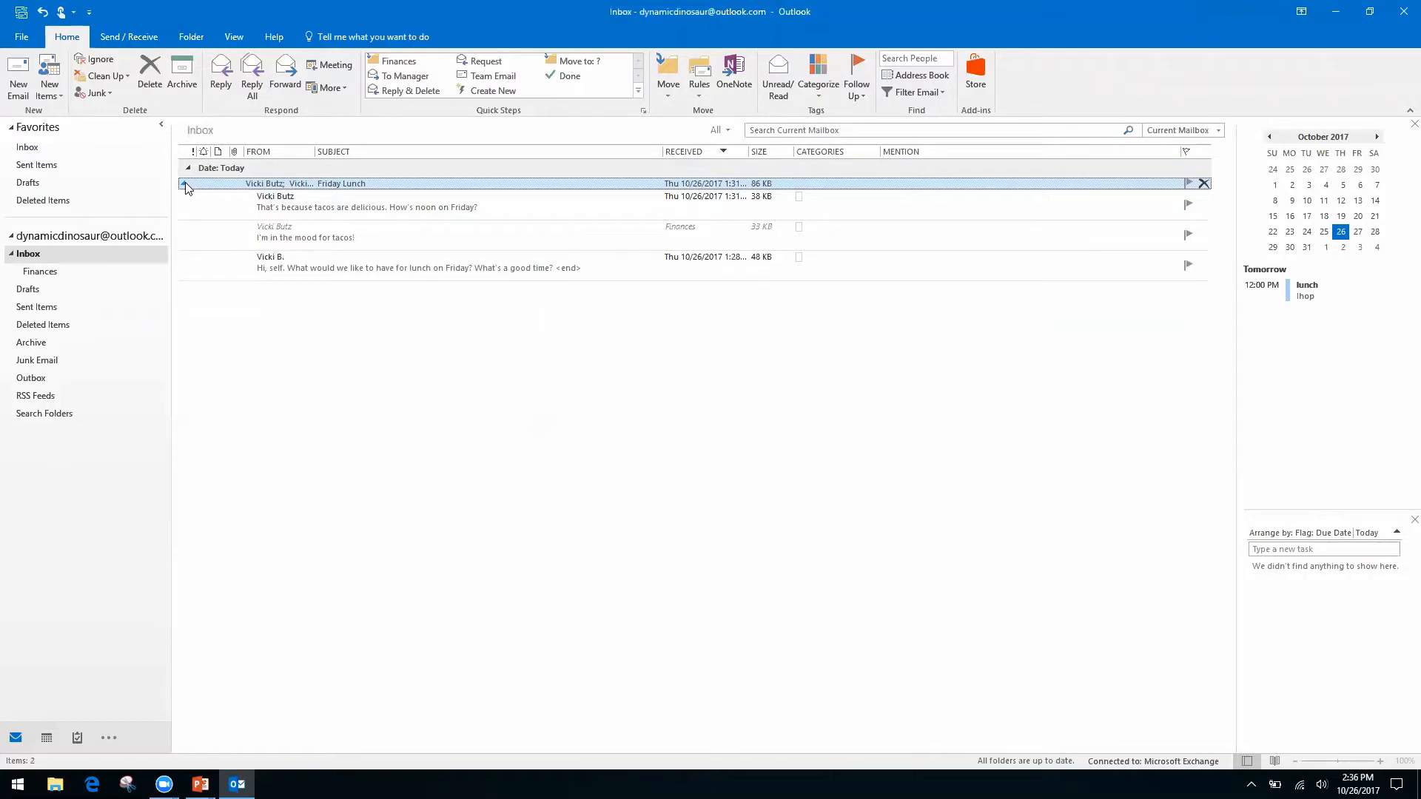
pyautogui.click(184, 185)
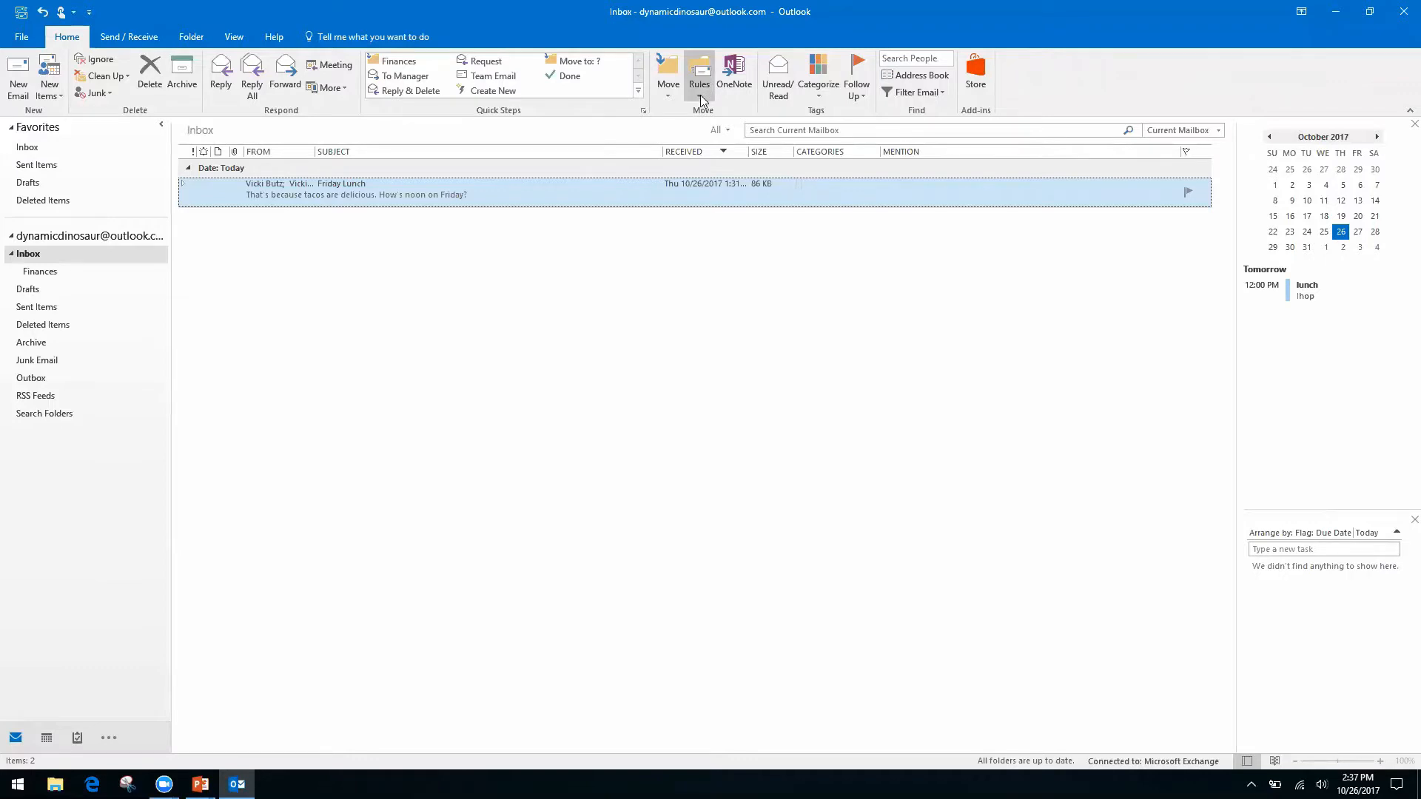
# Select the Inbox and start a new rule from the Friday Lunch message with Rules > Create Rule.
pyautogui.click(51, 441)
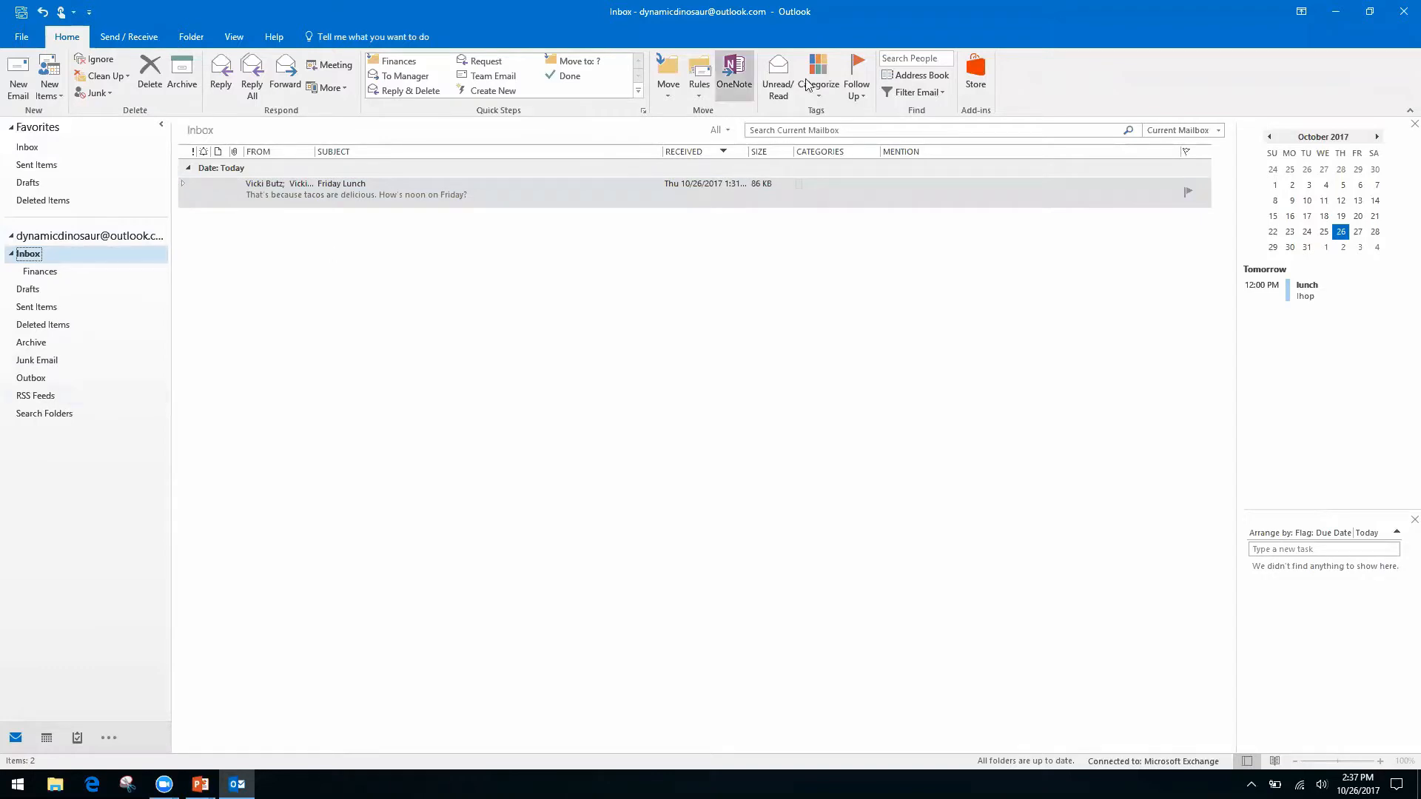
pyautogui.click(697, 99)
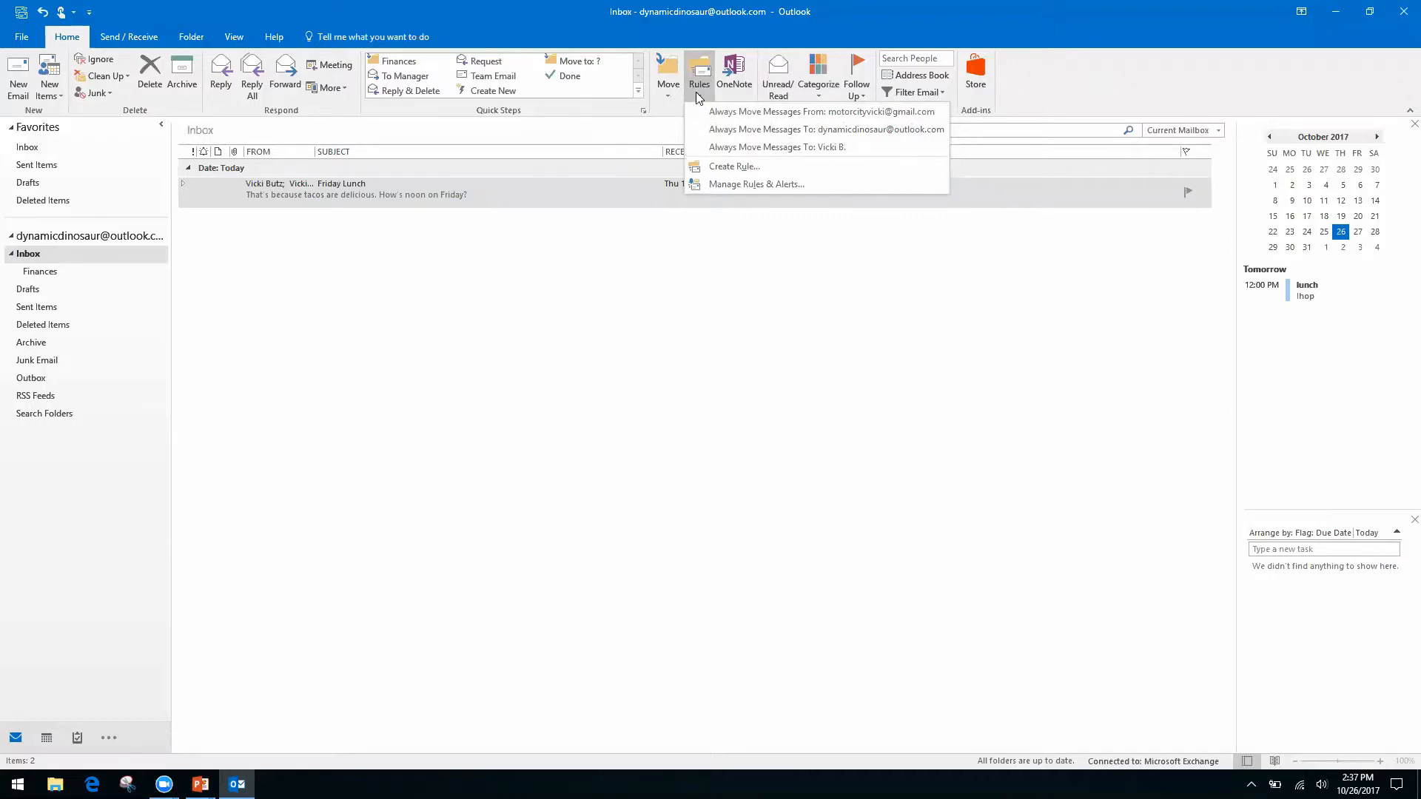
pyautogui.click(731, 167)
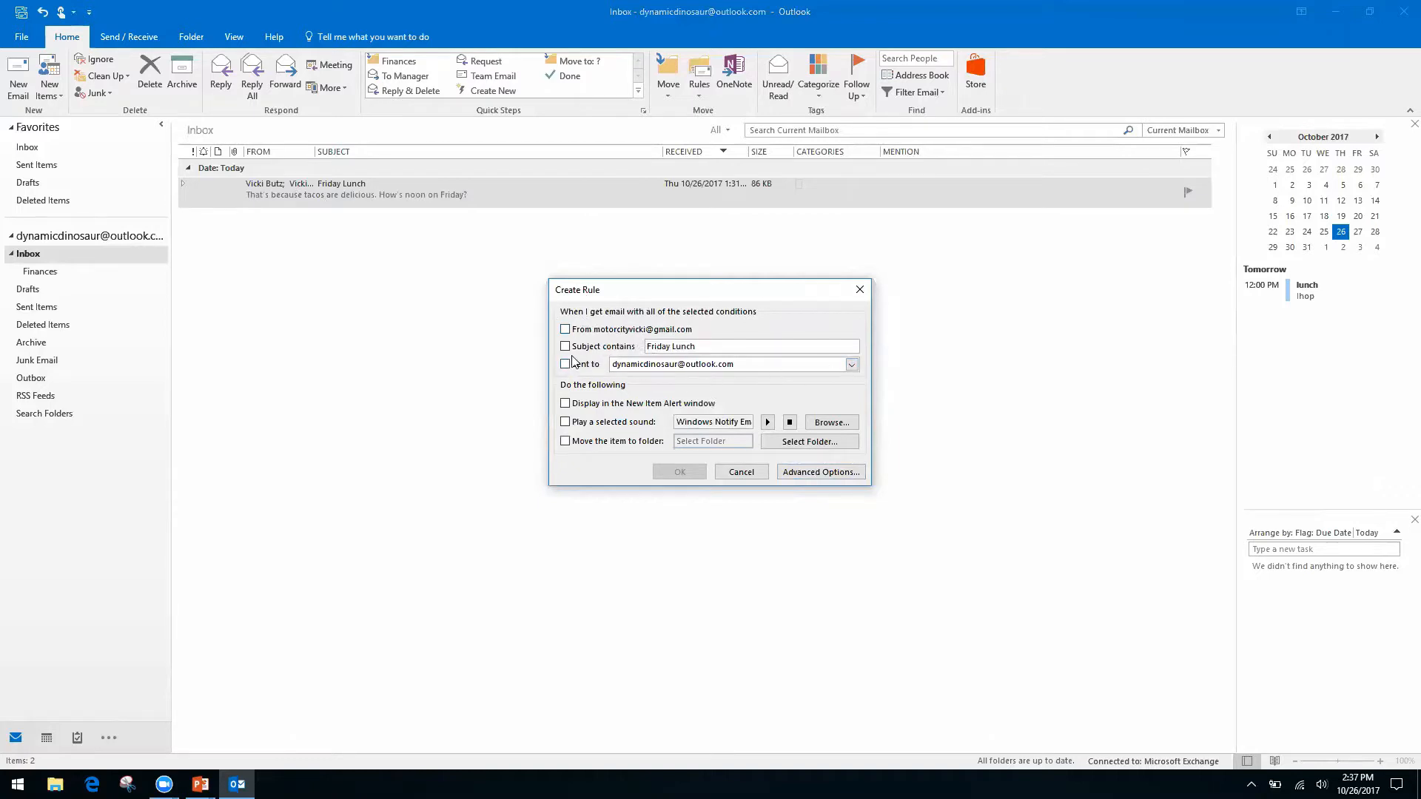
# In the full Rules Wizard, set the condition 'where my name is not in the To box' and continue.
pyautogui.click(805, 471)
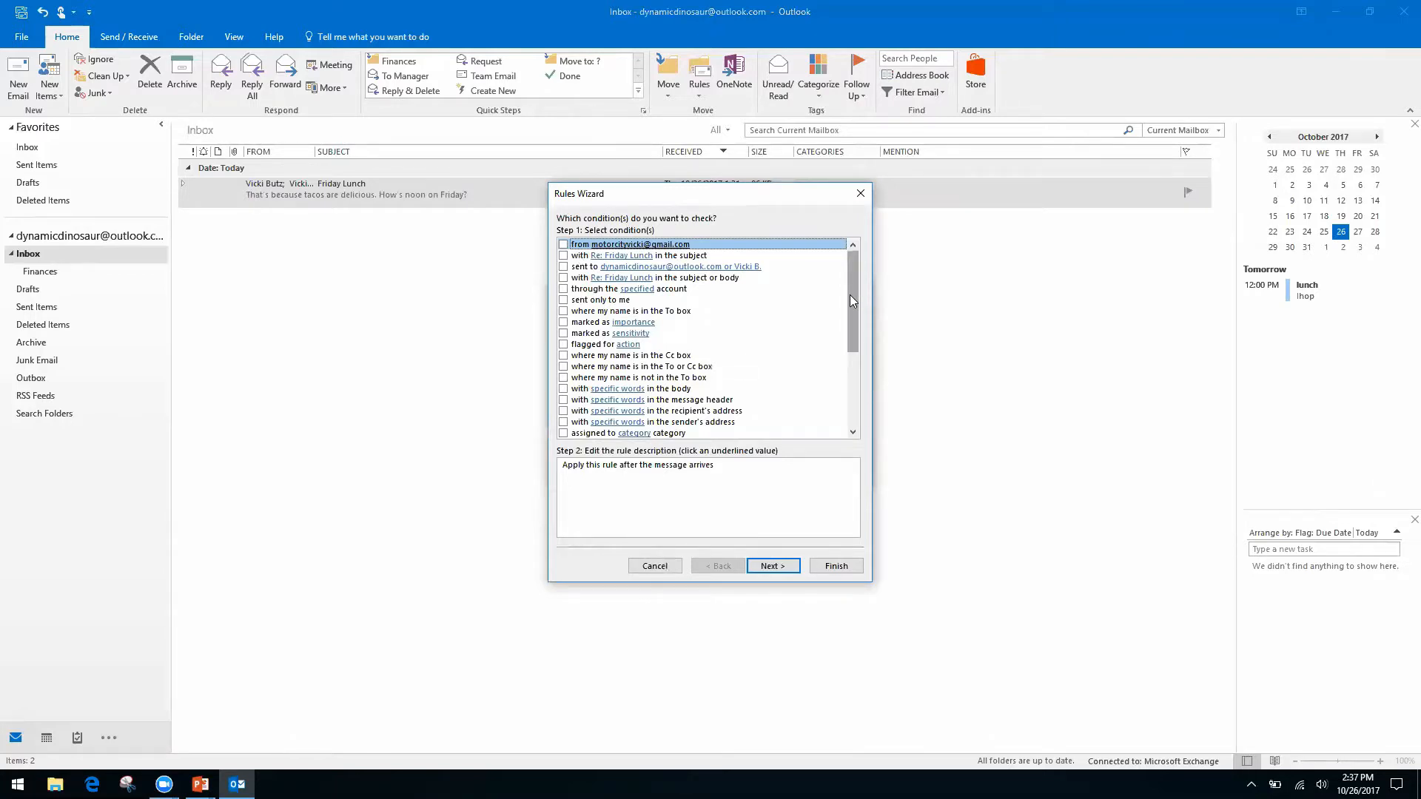
pyautogui.click(563, 355)
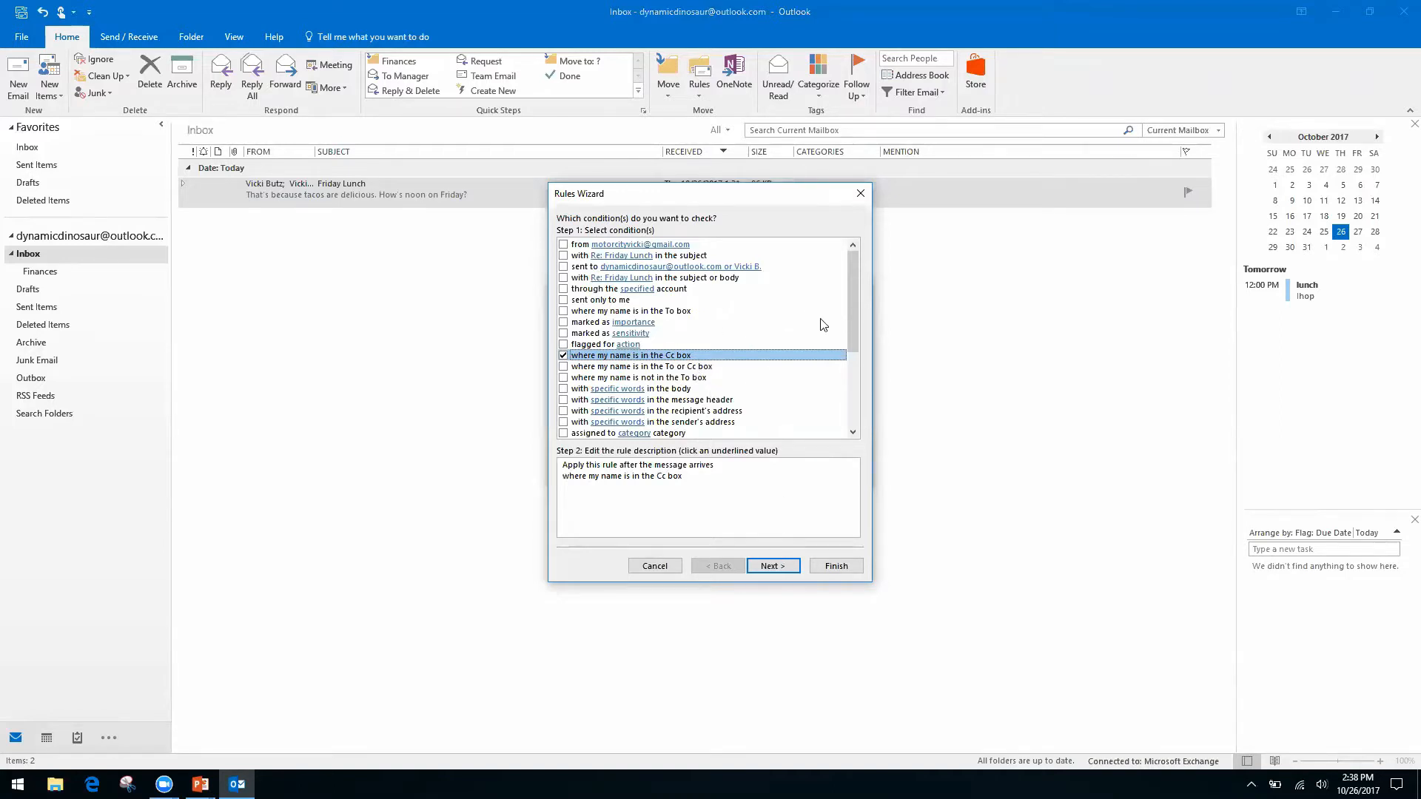
pyautogui.click(563, 377)
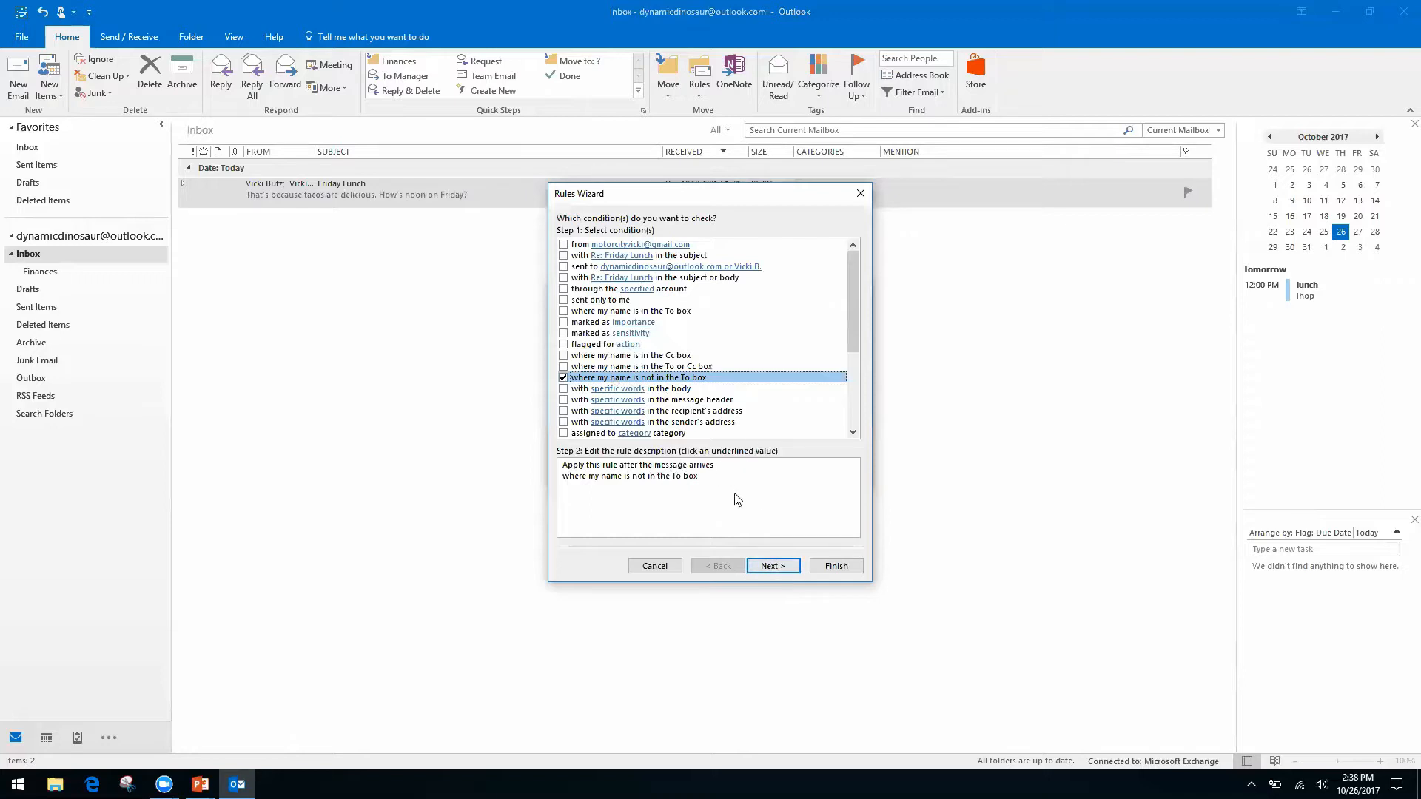
pyautogui.click(771, 566)
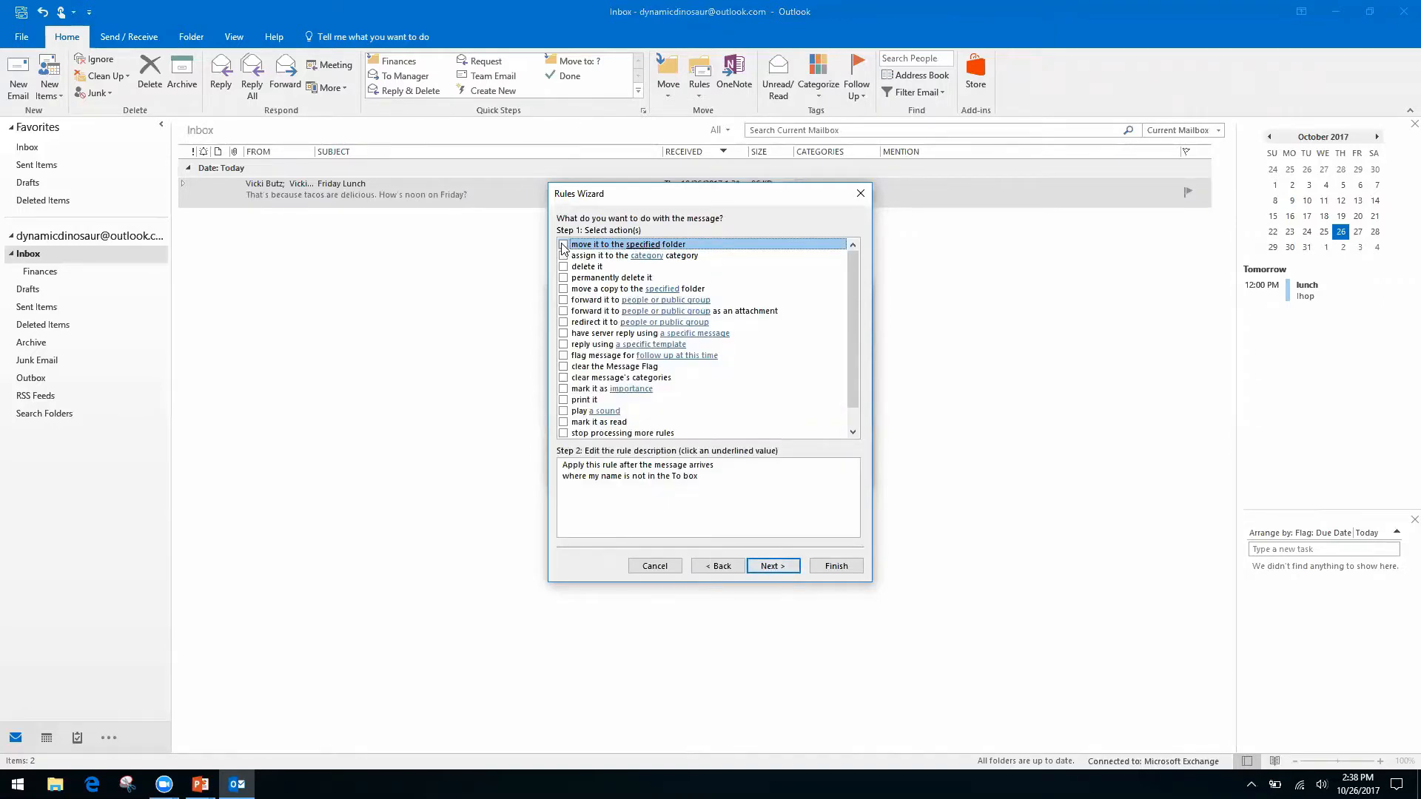
# Make the rule move matching messages to a new 'Inbox CC' folder created inside the Inbox.
pyautogui.click(563, 245)
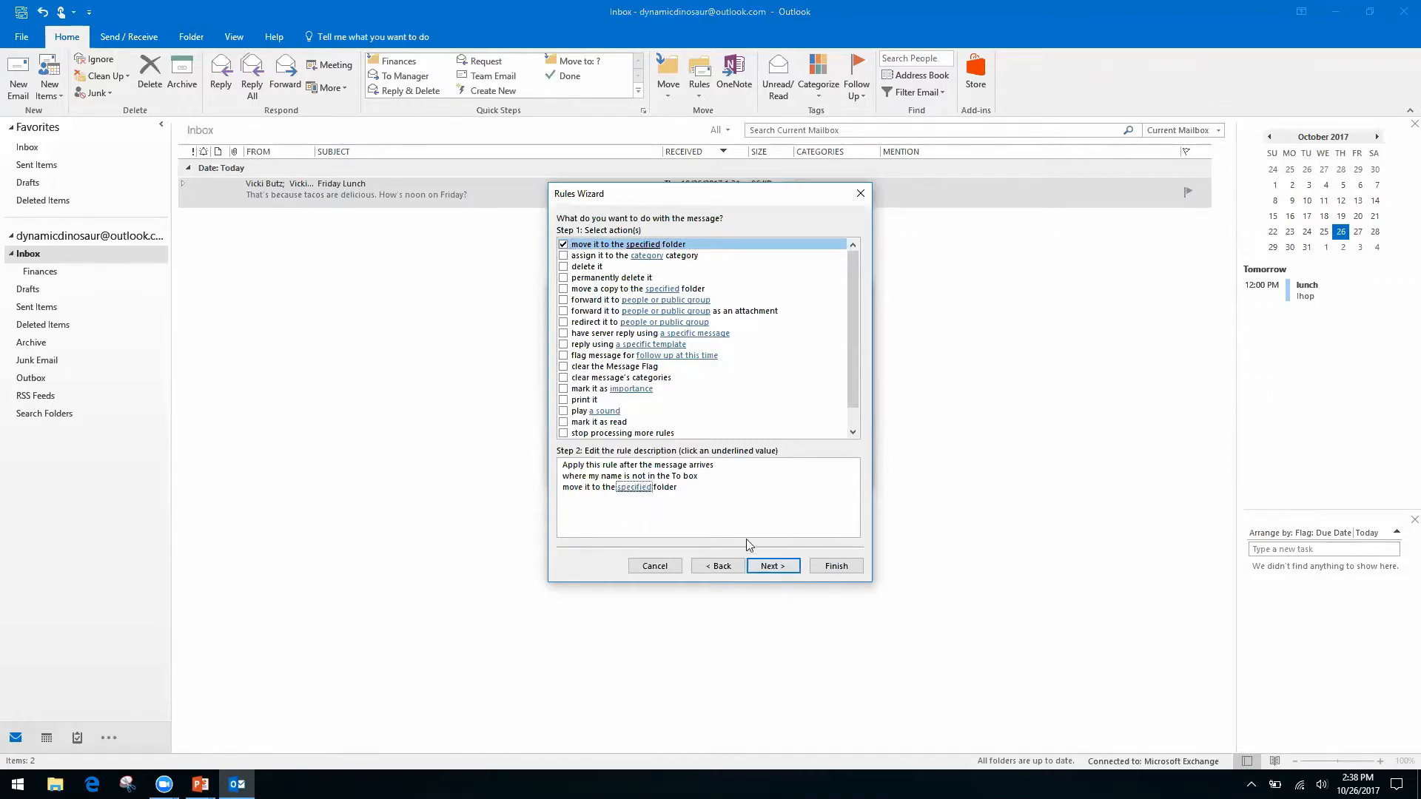
pyautogui.click(632, 489)
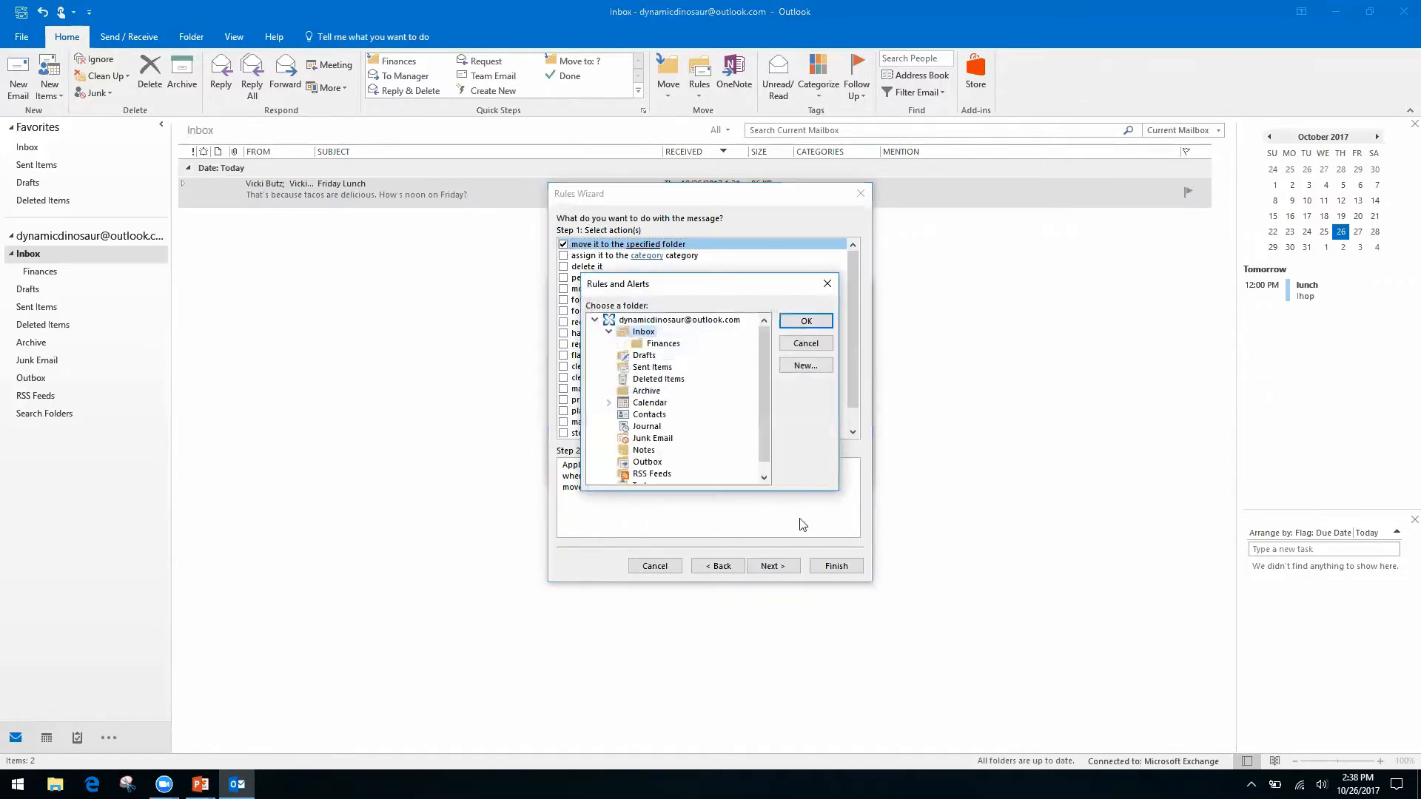
pyautogui.click(807, 366)
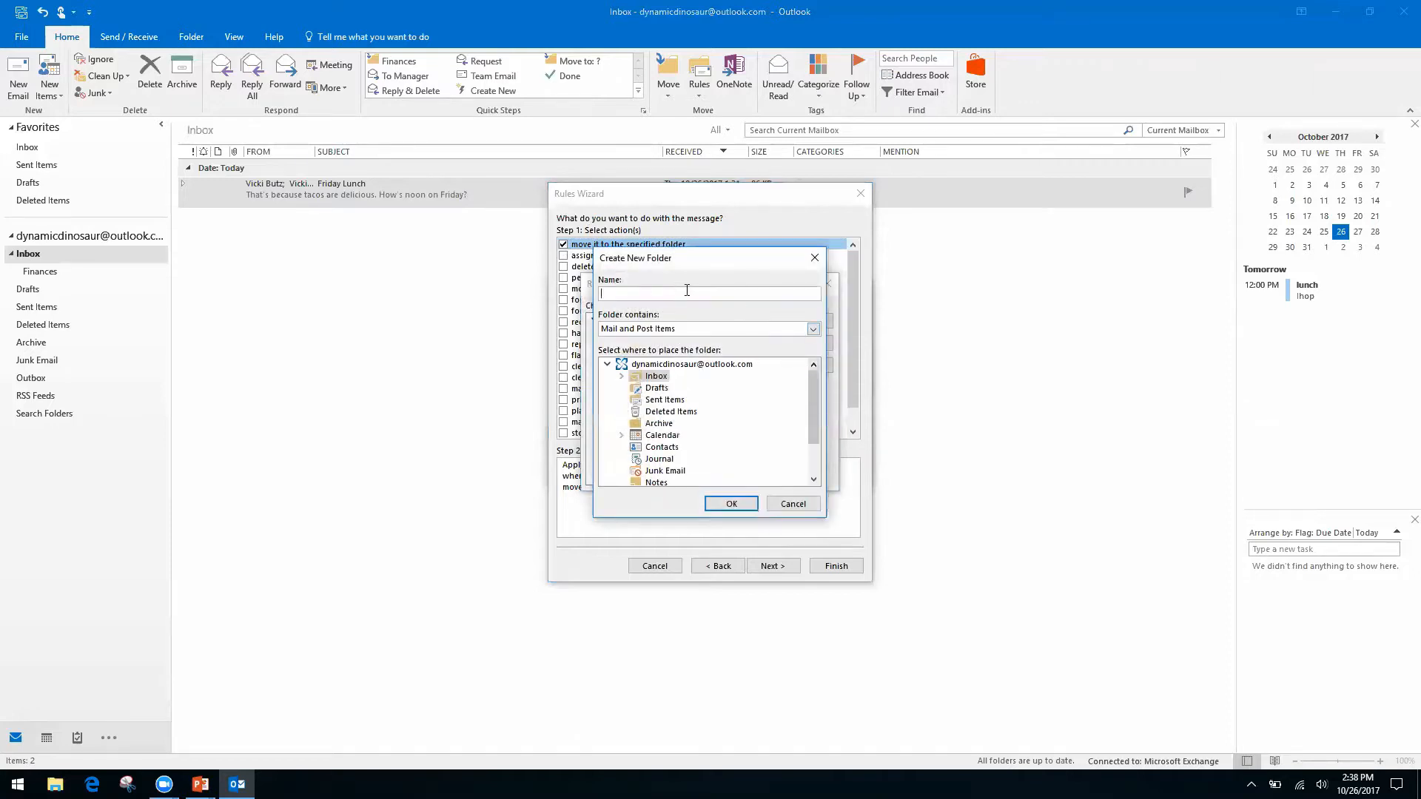
pyautogui.click(651, 364)
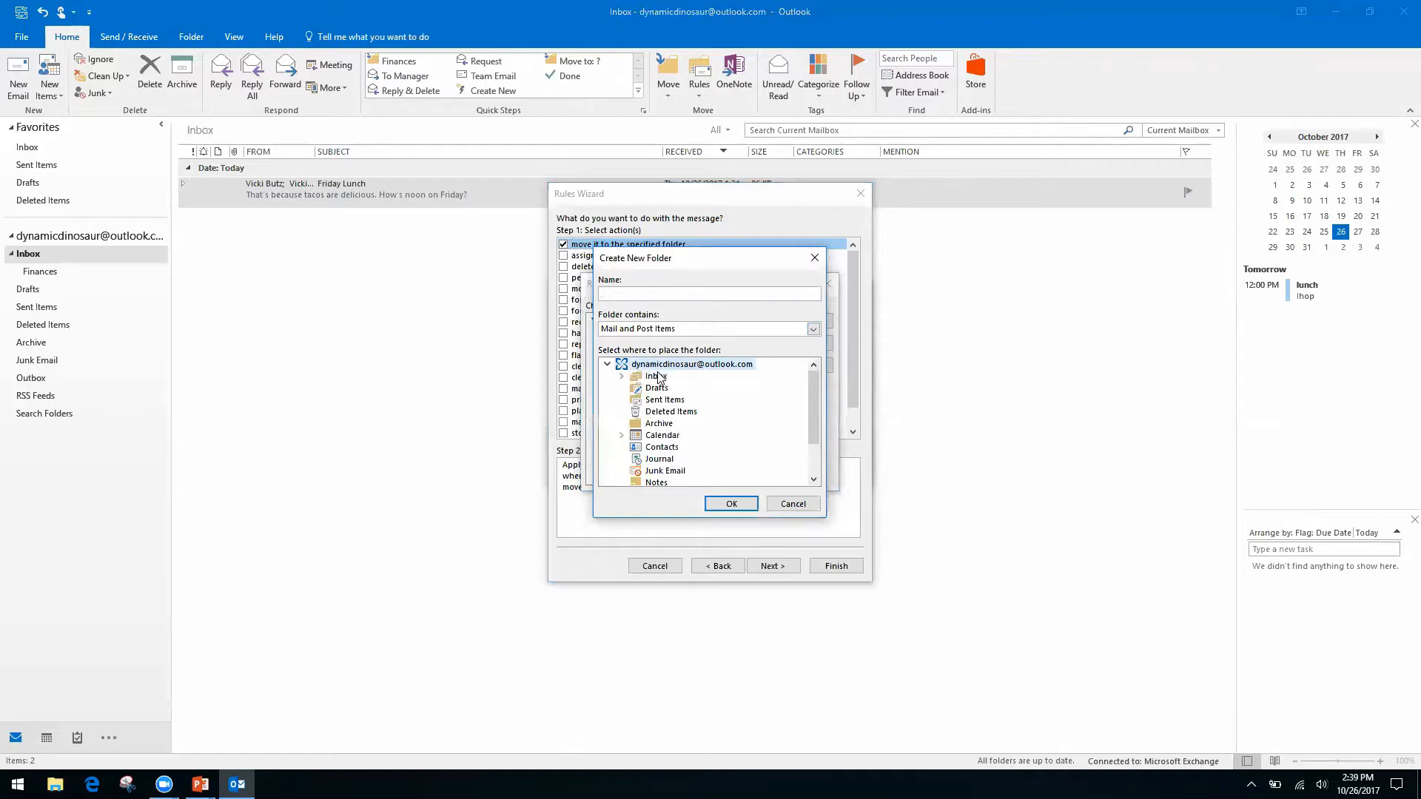
pyautogui.click(659, 380)
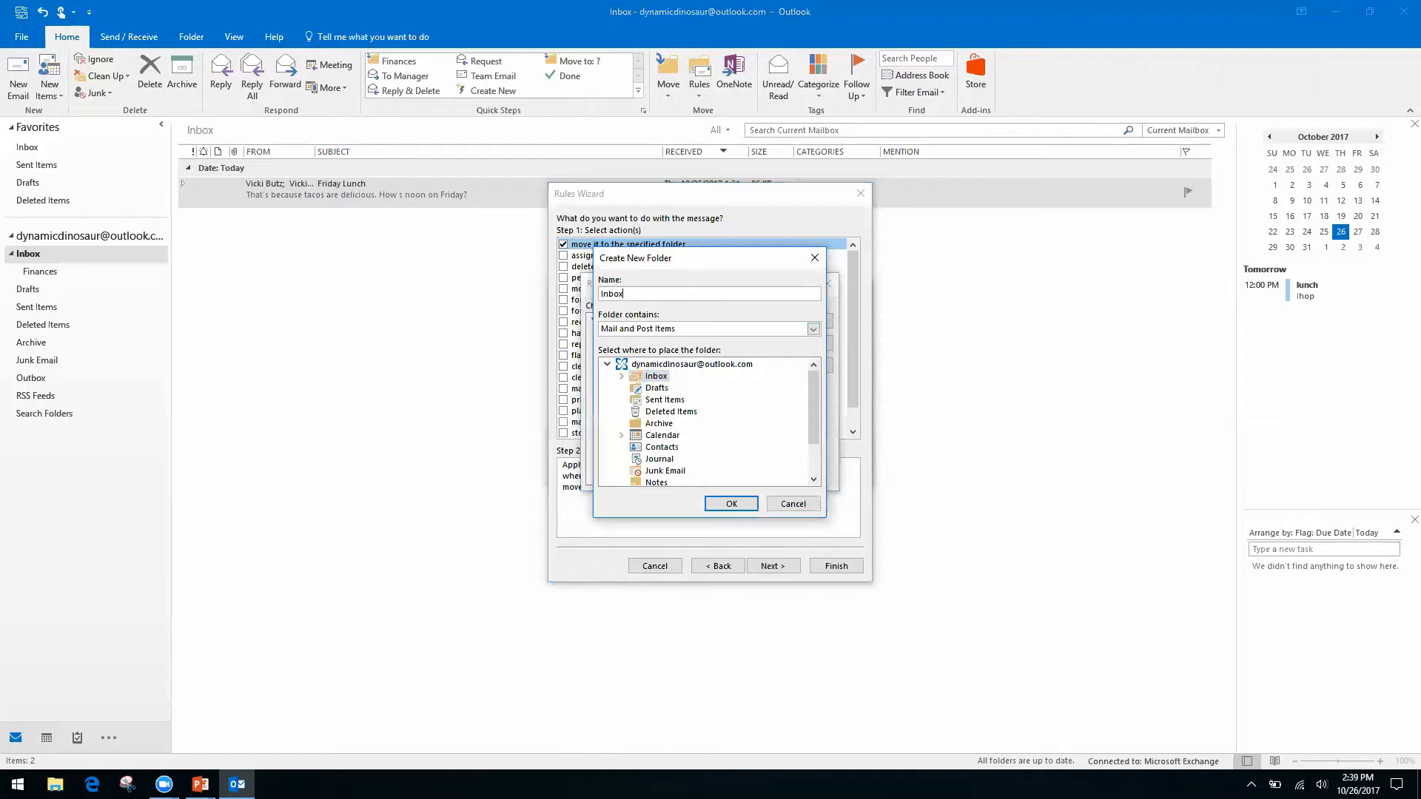
pyautogui.click(731, 504)
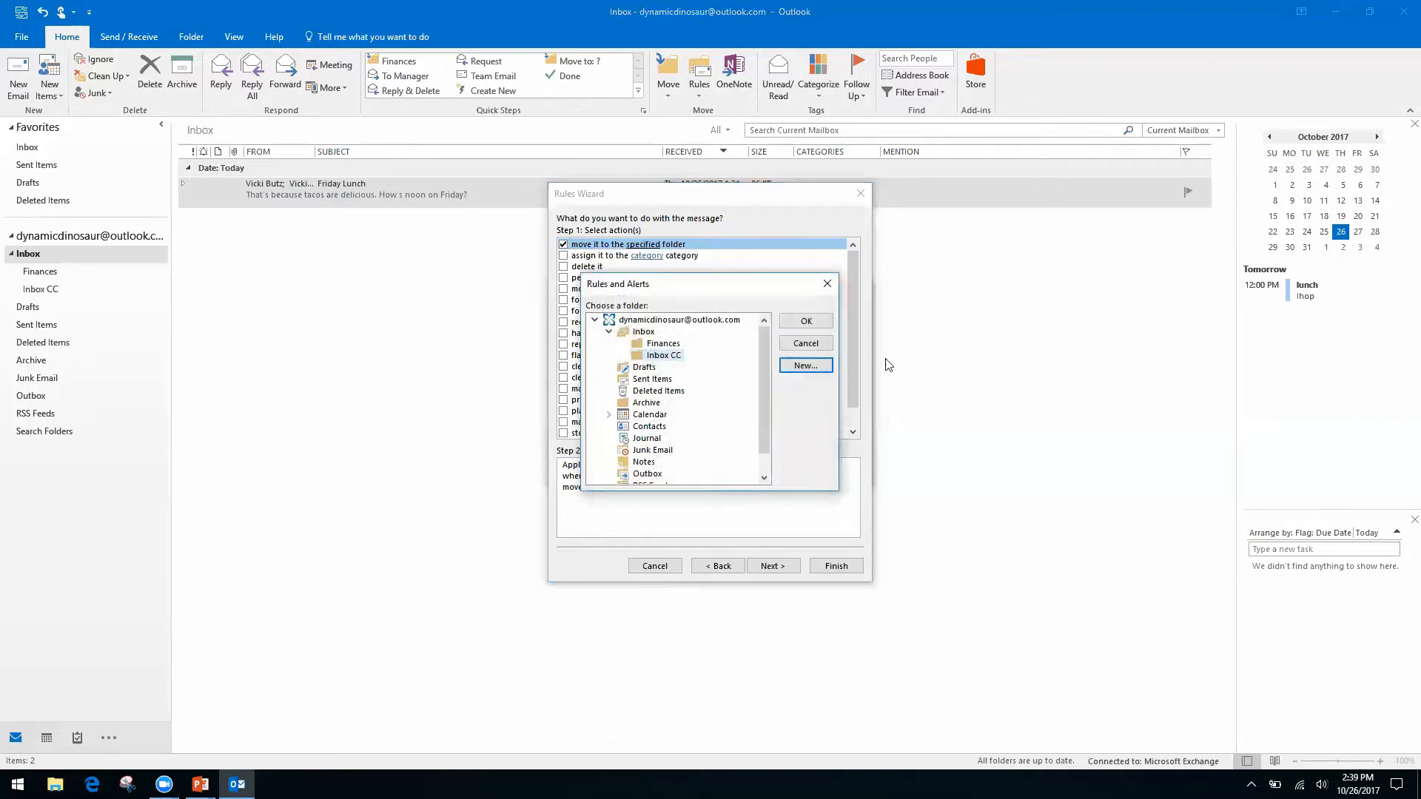
pyautogui.click(802, 322)
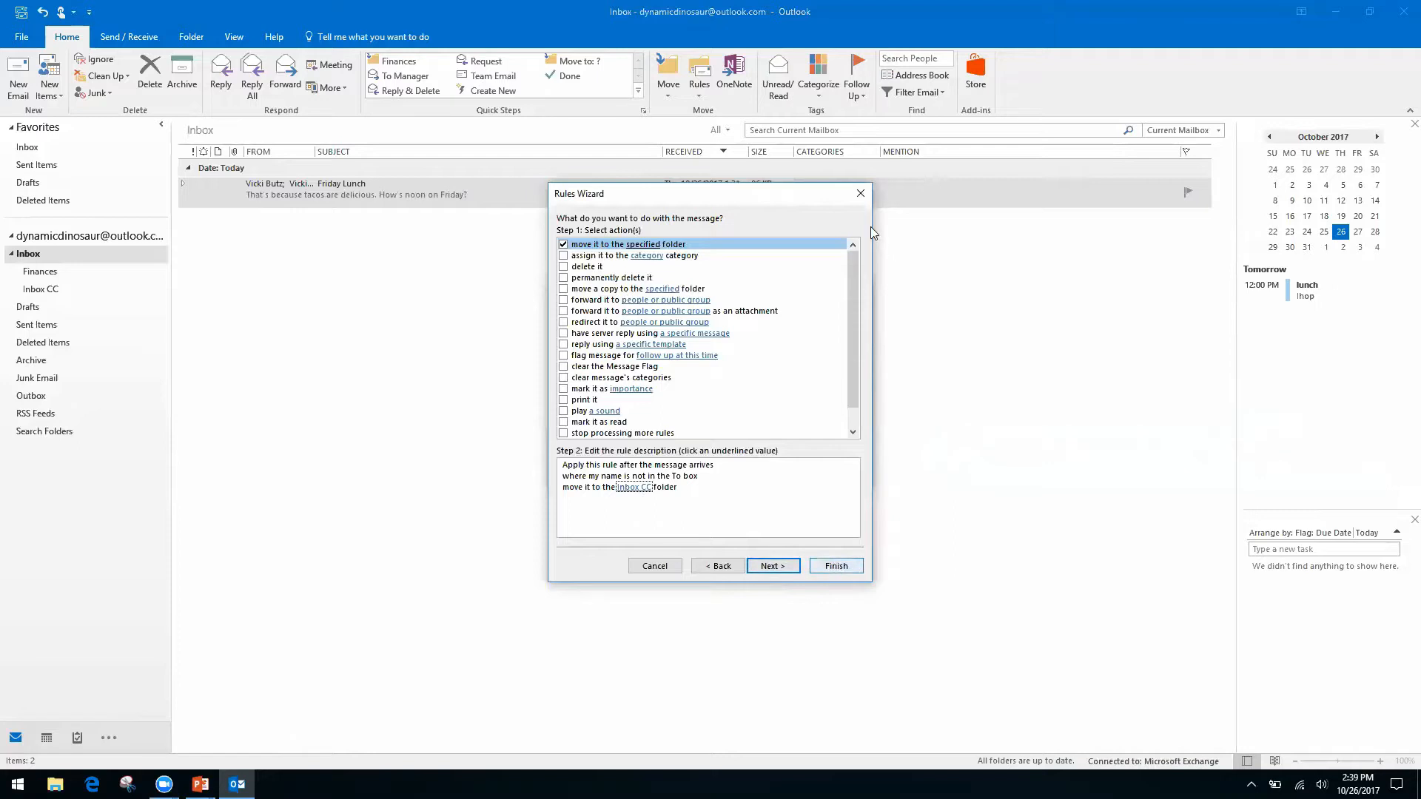
# At the exceptions step, try 'except if from people or public group', then remove it, leaving no exceptions.
pyautogui.click(783, 566)
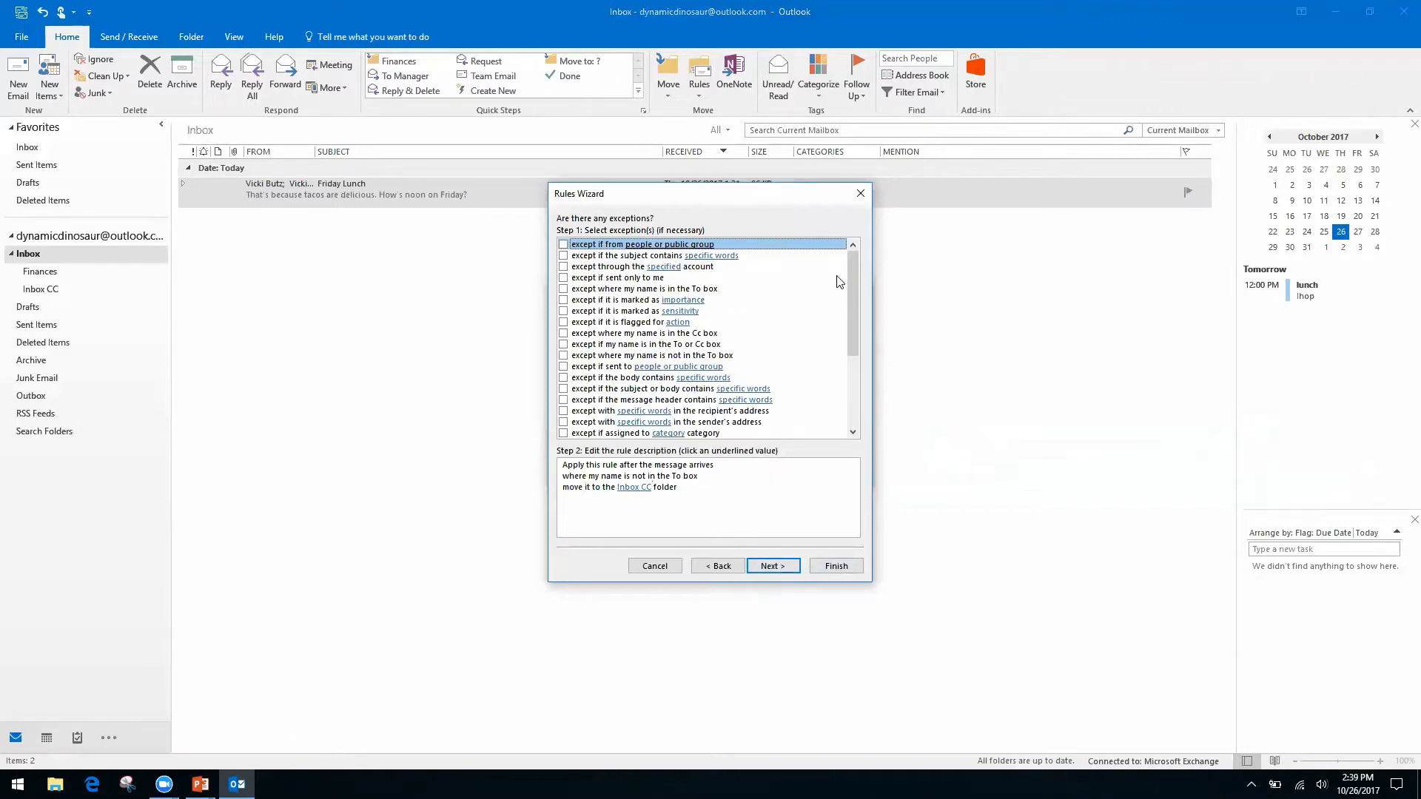
pyautogui.click(645, 487)
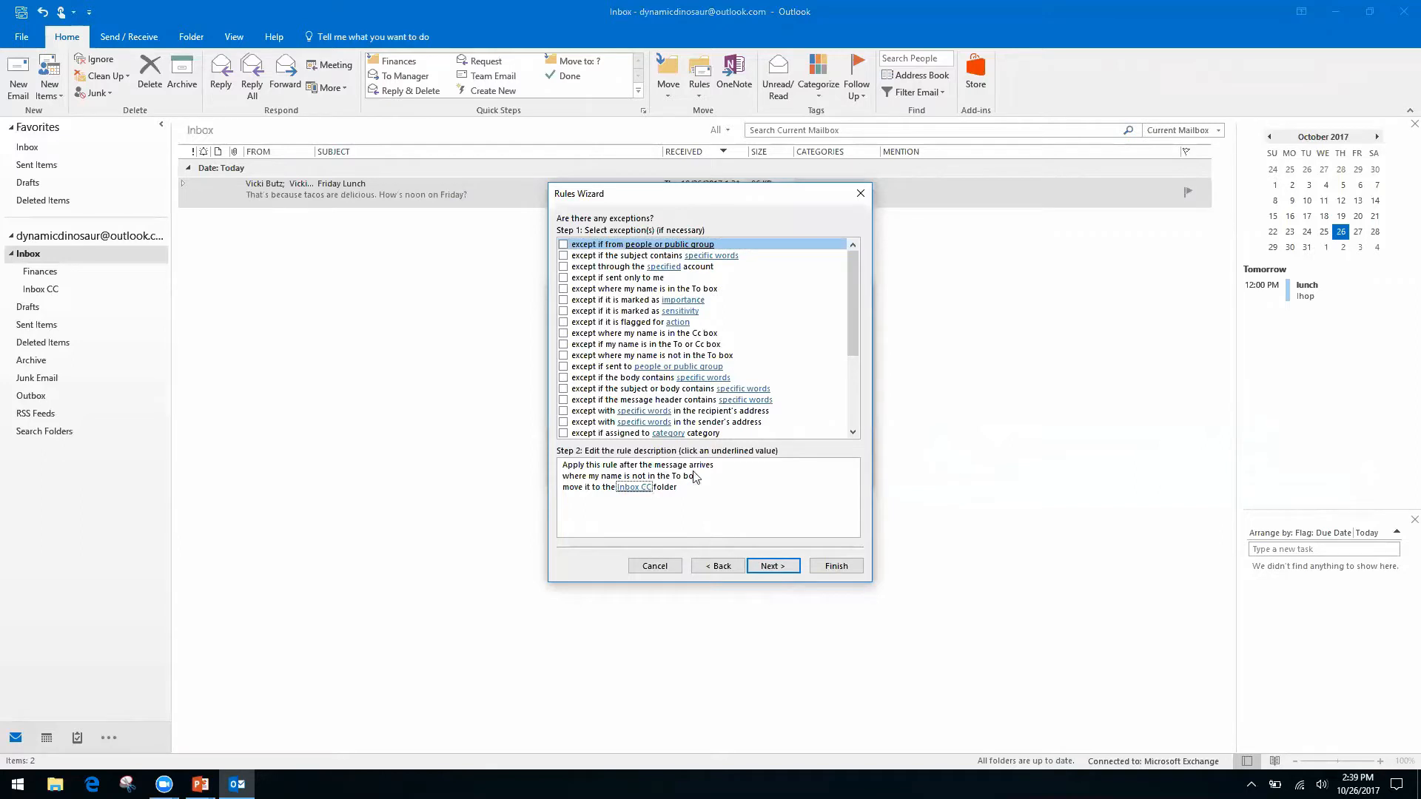
pyautogui.click(563, 244)
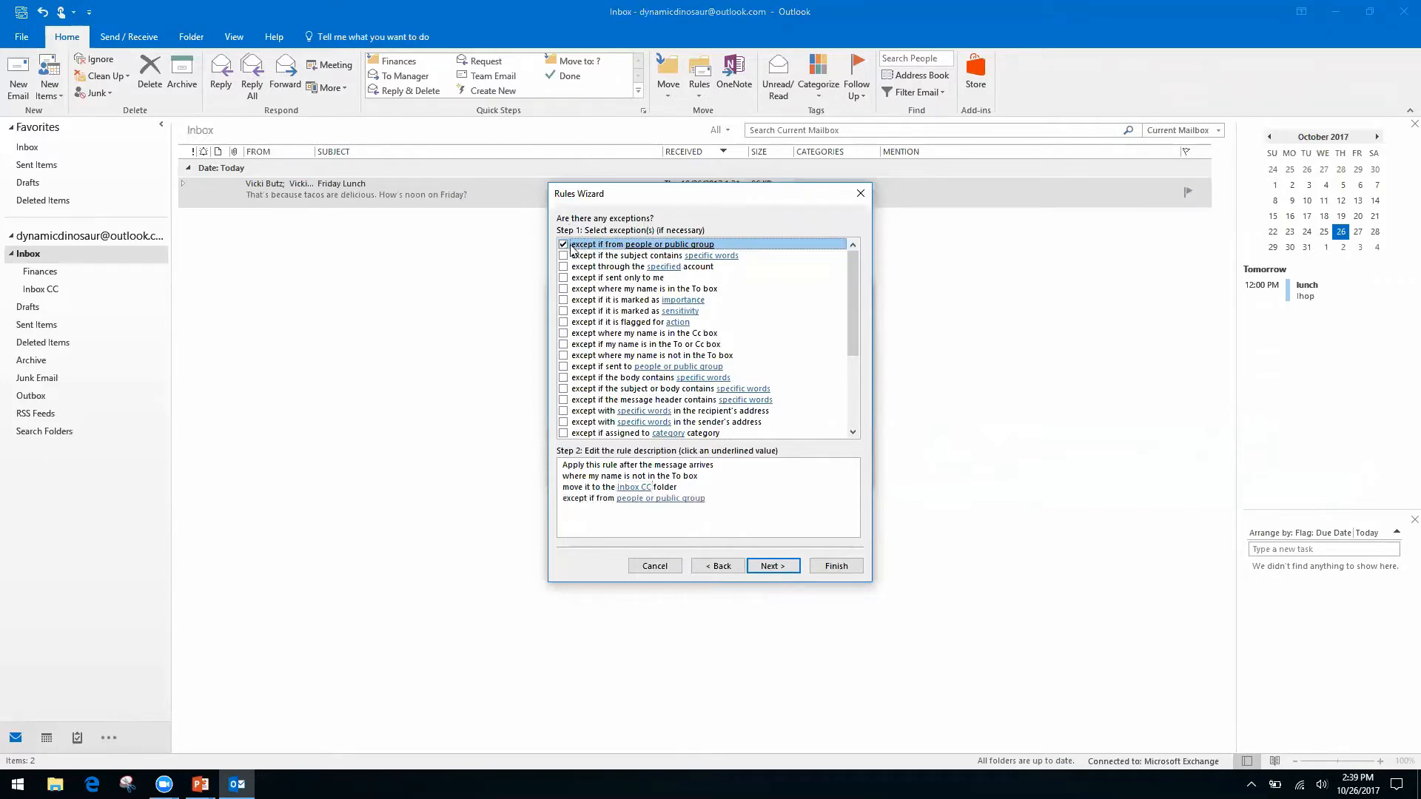
pyautogui.click(662, 500)
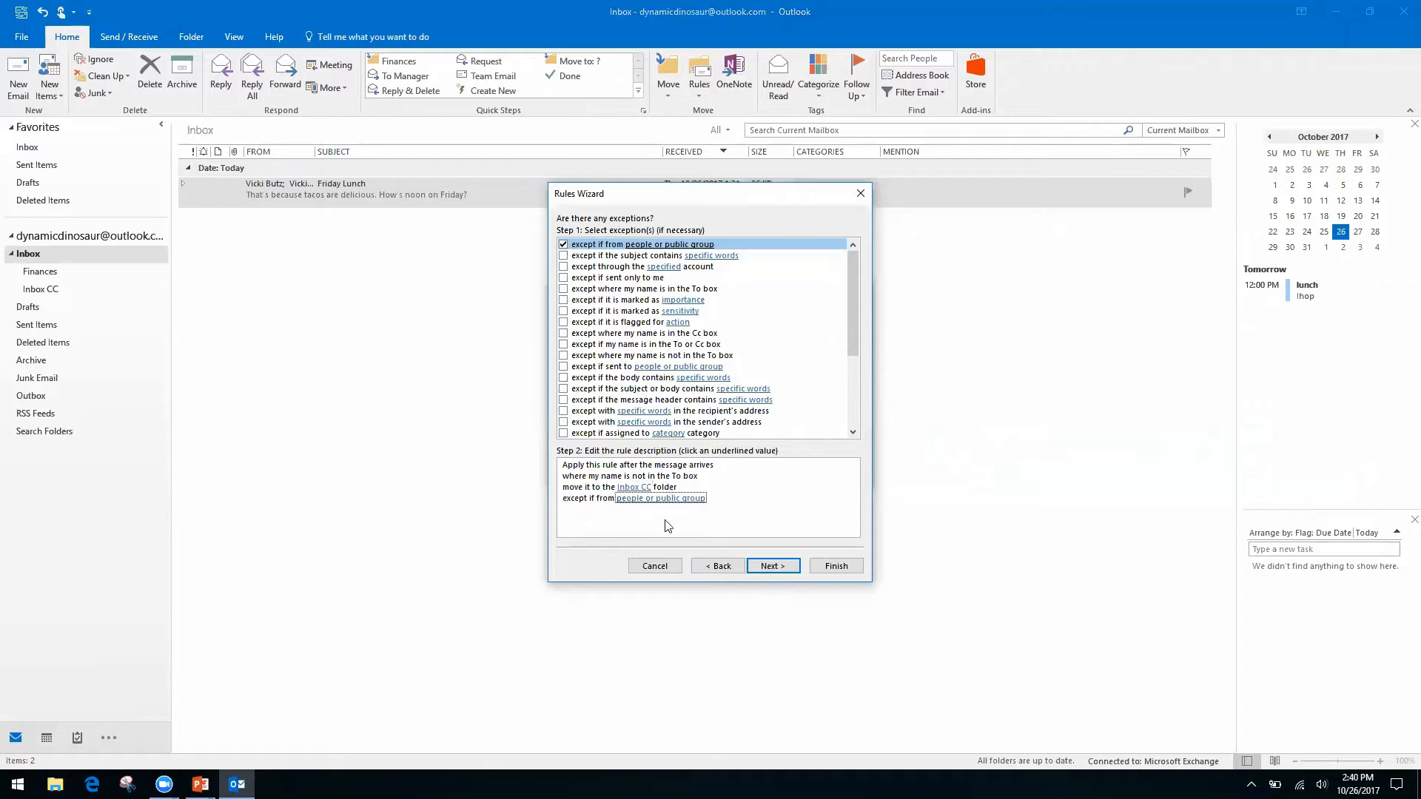
pyautogui.click(627, 500)
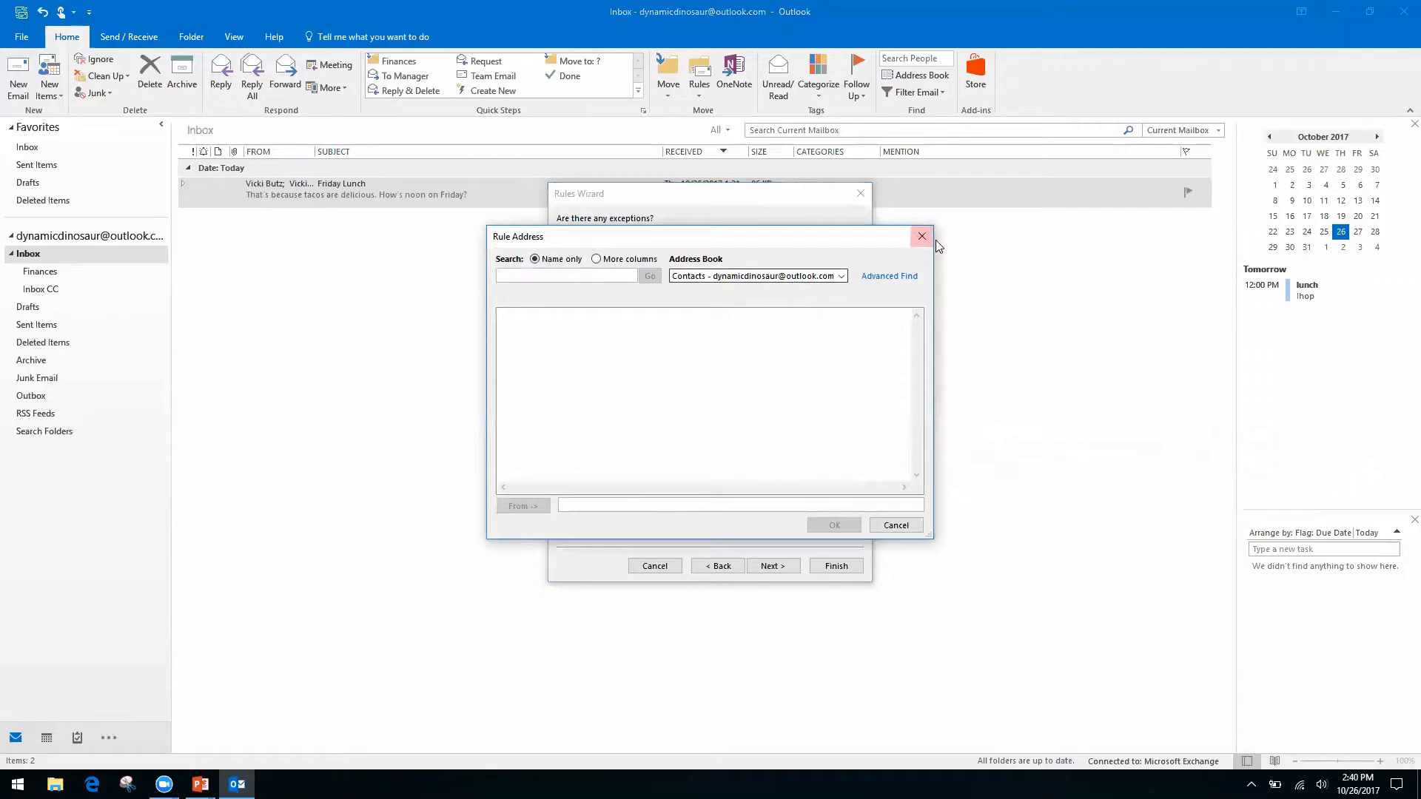
pyautogui.click(842, 276)
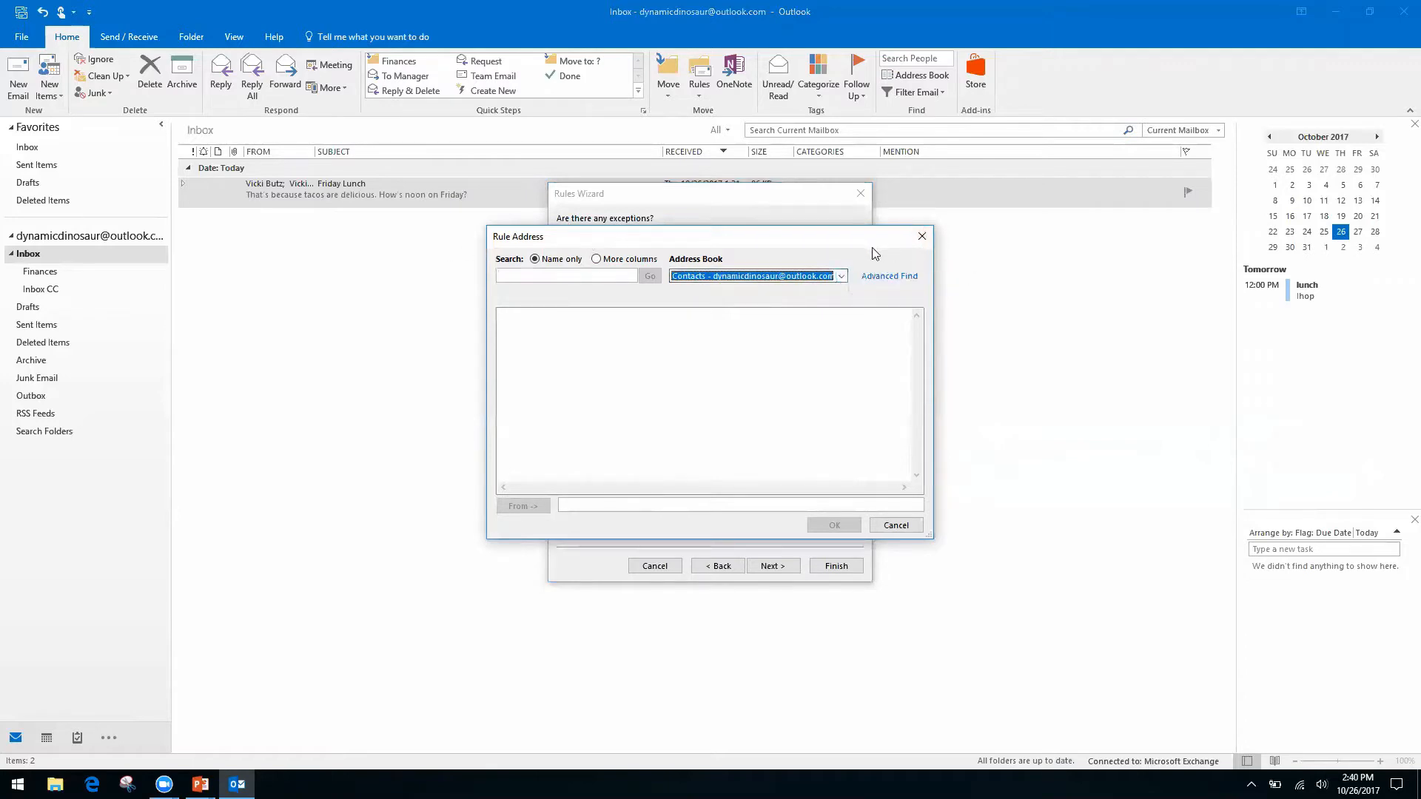
pyautogui.click(921, 236)
pyautogui.click(564, 244)
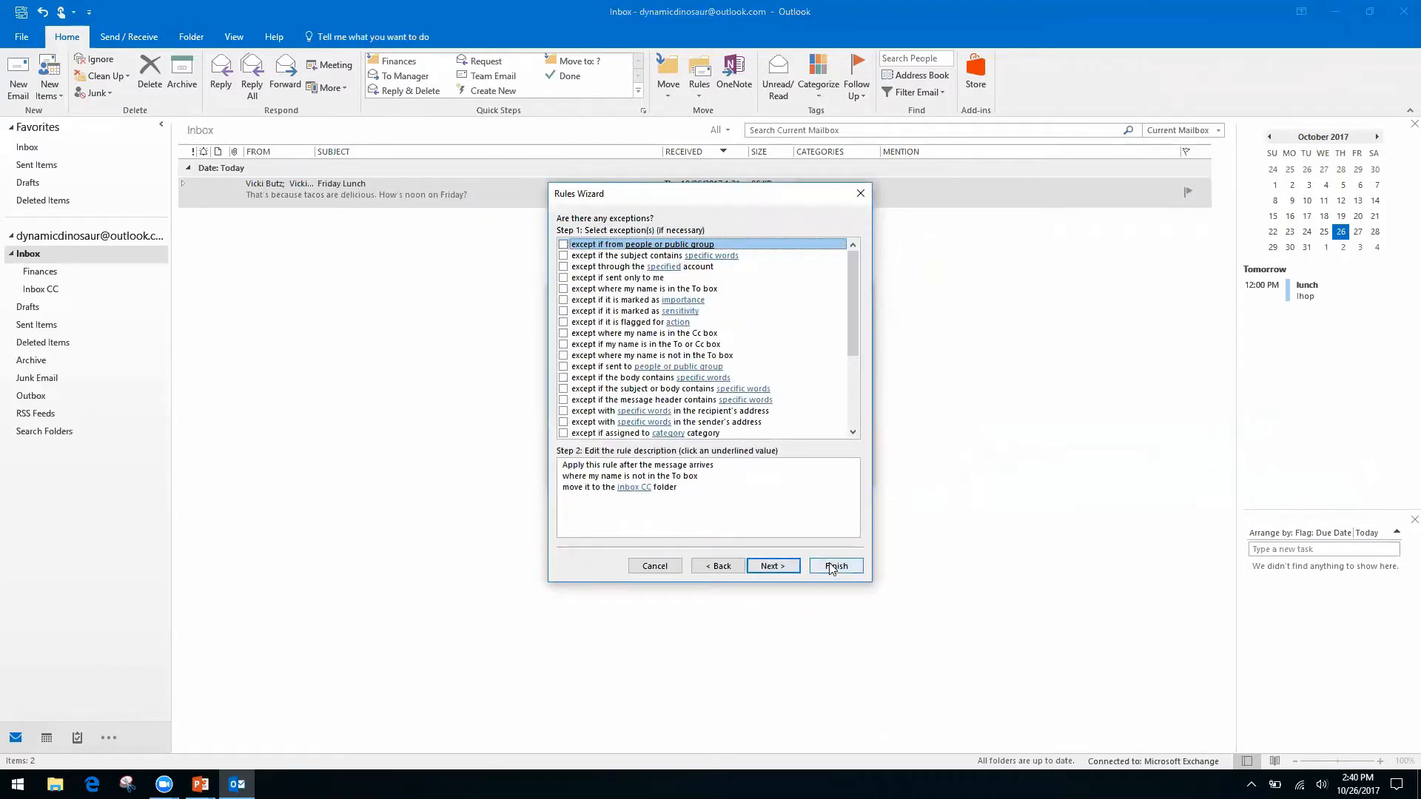
# Finish the Inbox CC rule with 'Run this rule now on messages already in Inbox' checked.
pyautogui.click(775, 566)
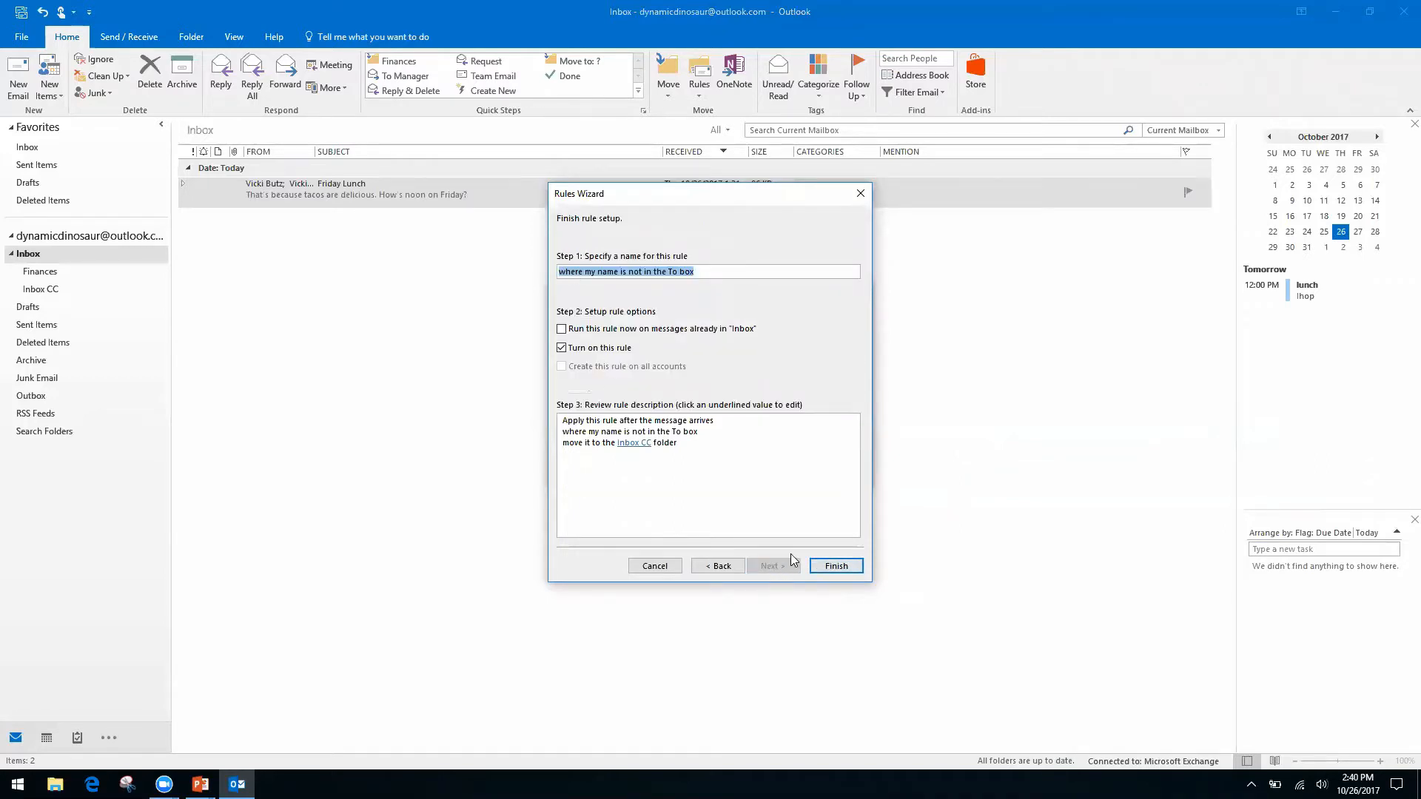
pyautogui.click(561, 330)
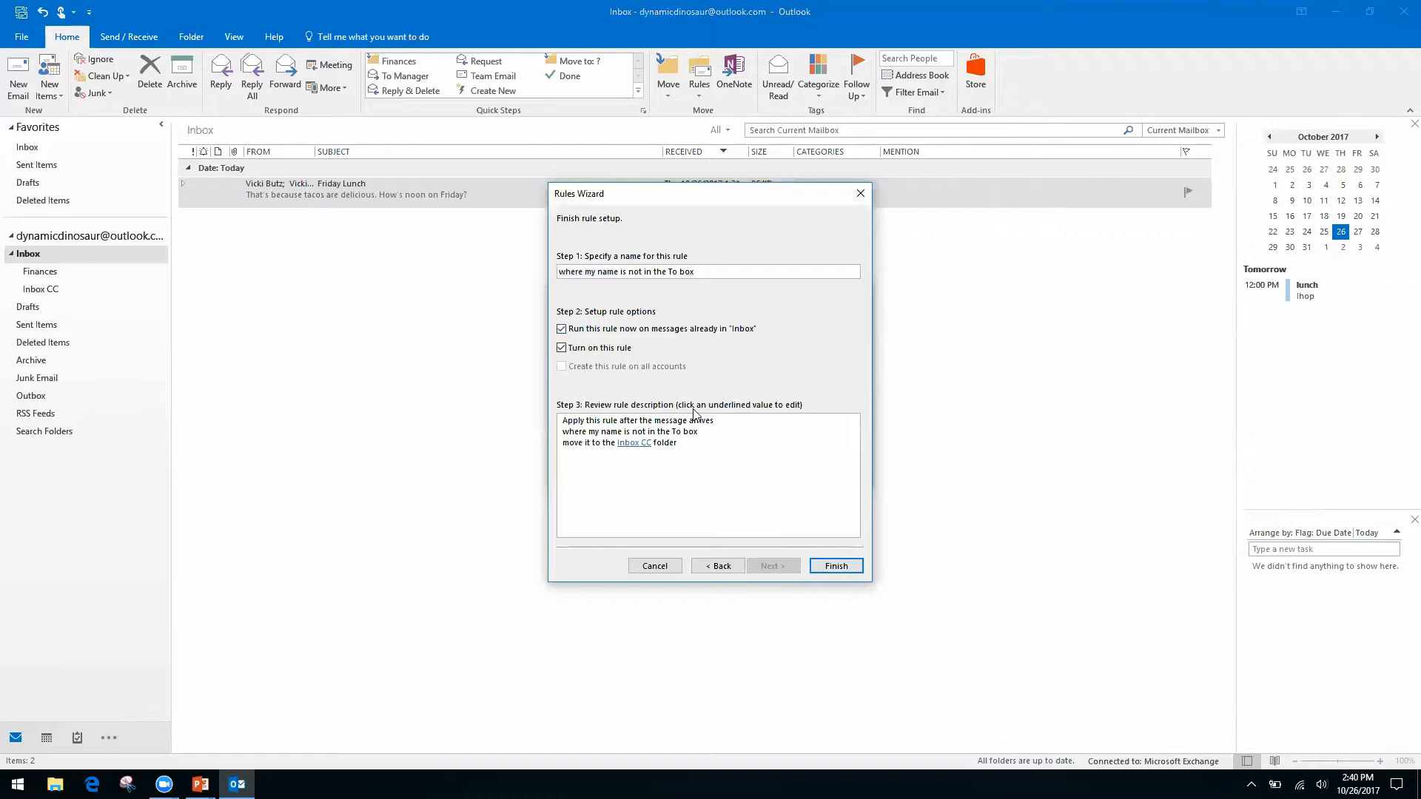
pyautogui.click(837, 568)
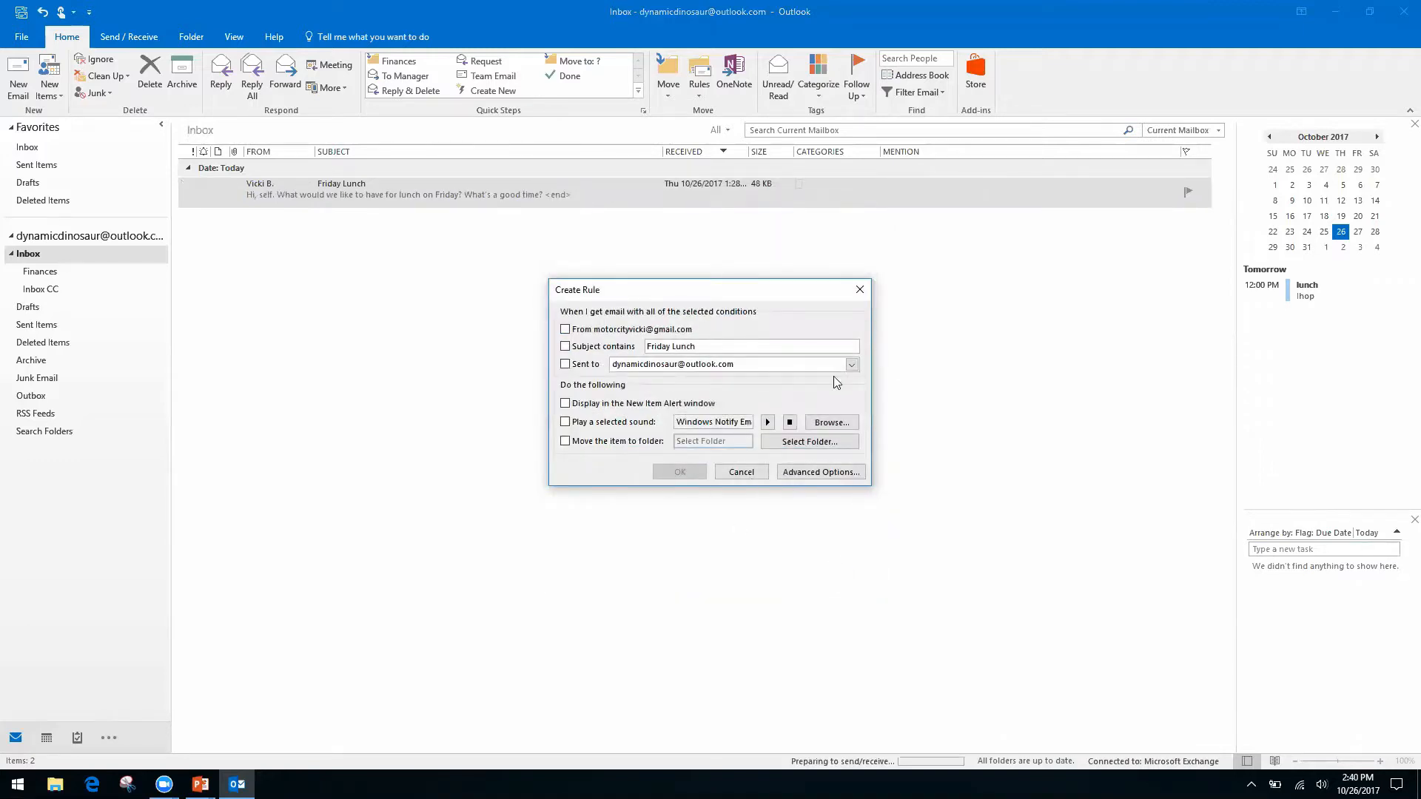
pyautogui.click(743, 474)
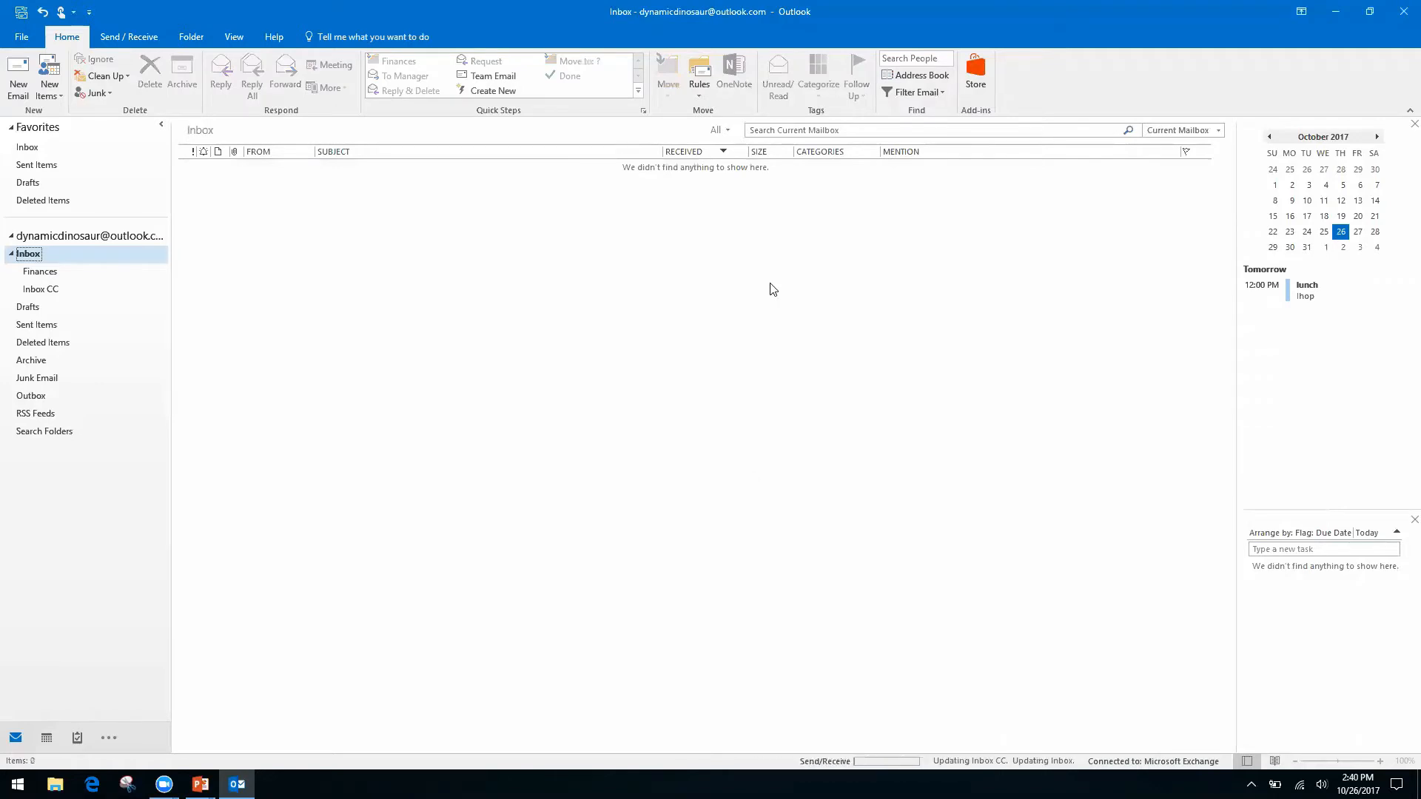
pyautogui.click(699, 92)
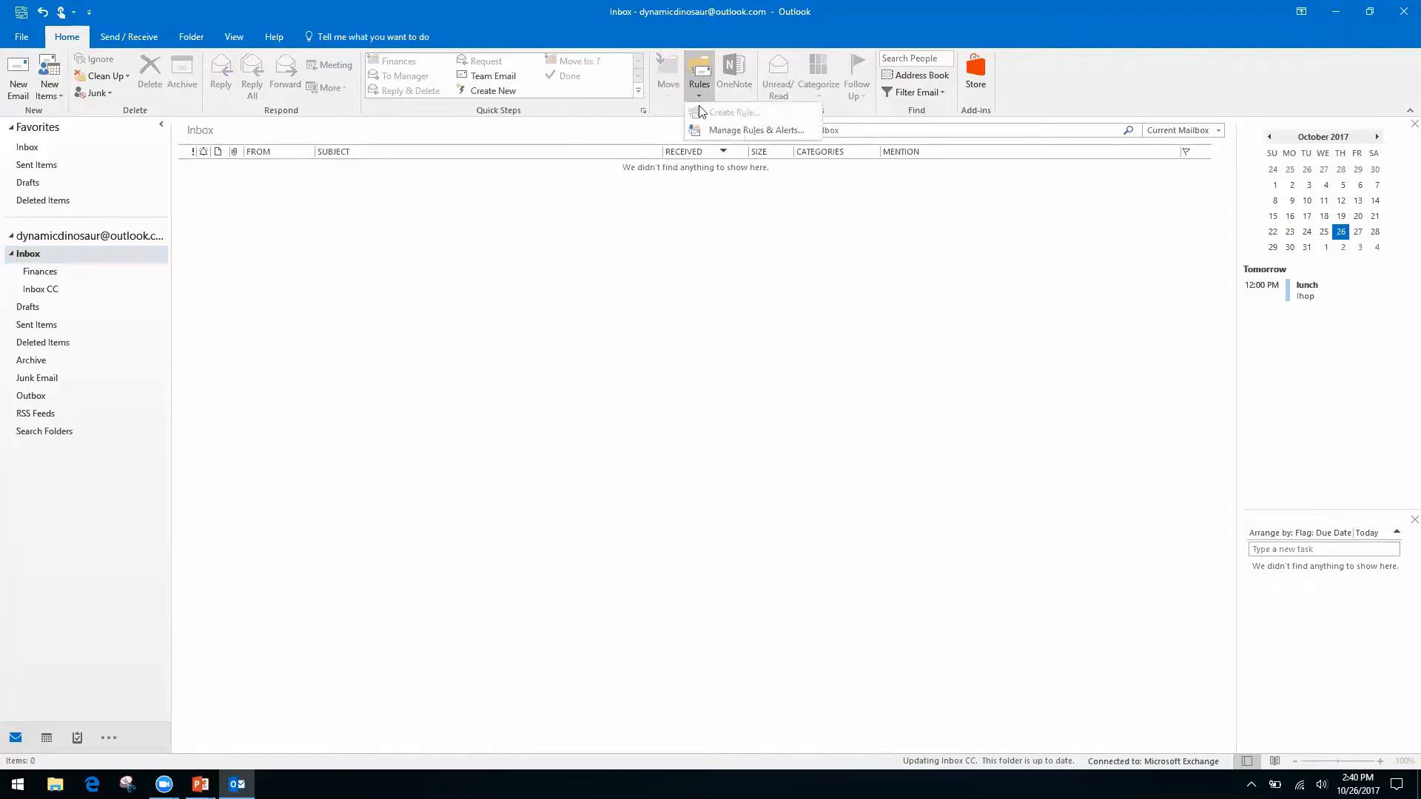
pyautogui.click(737, 132)
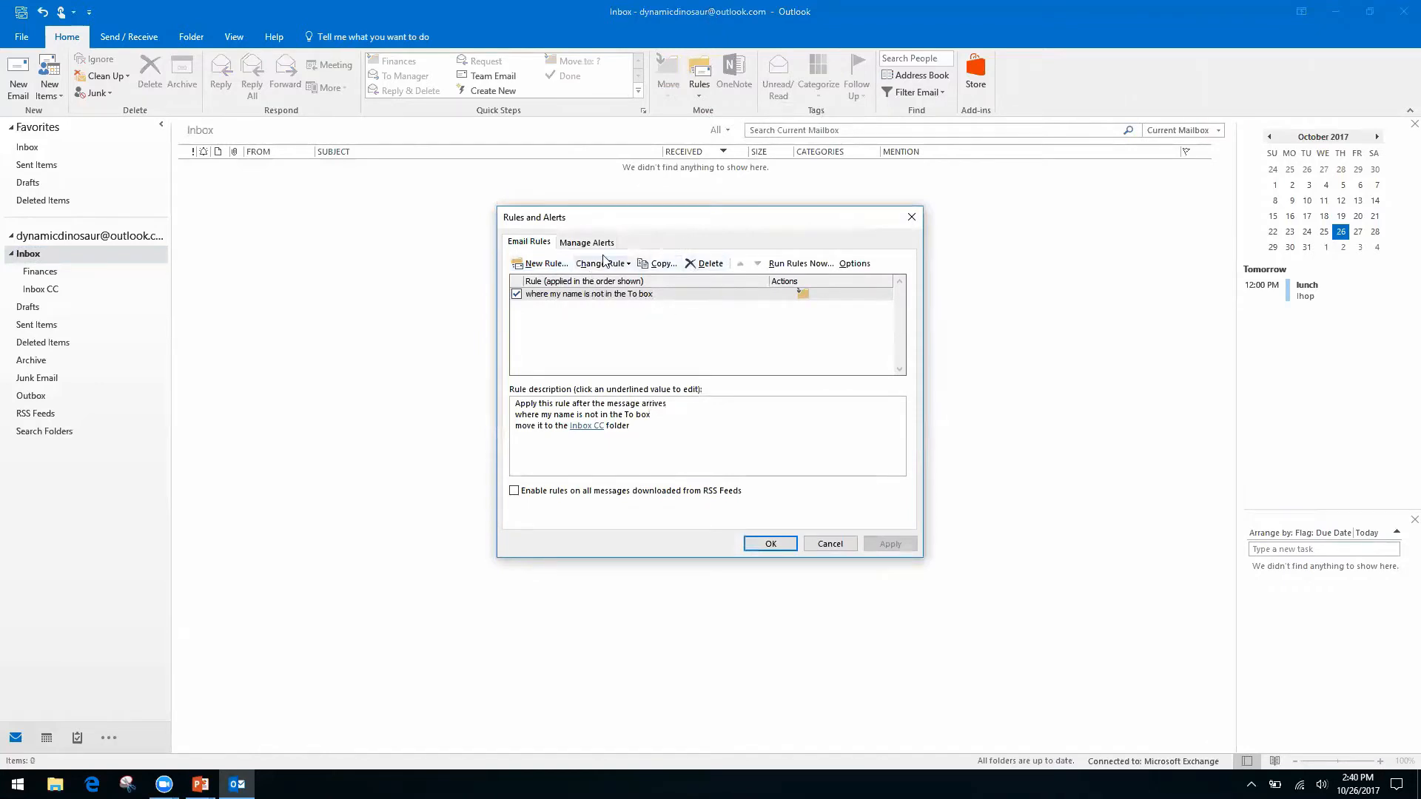
pyautogui.click(834, 548)
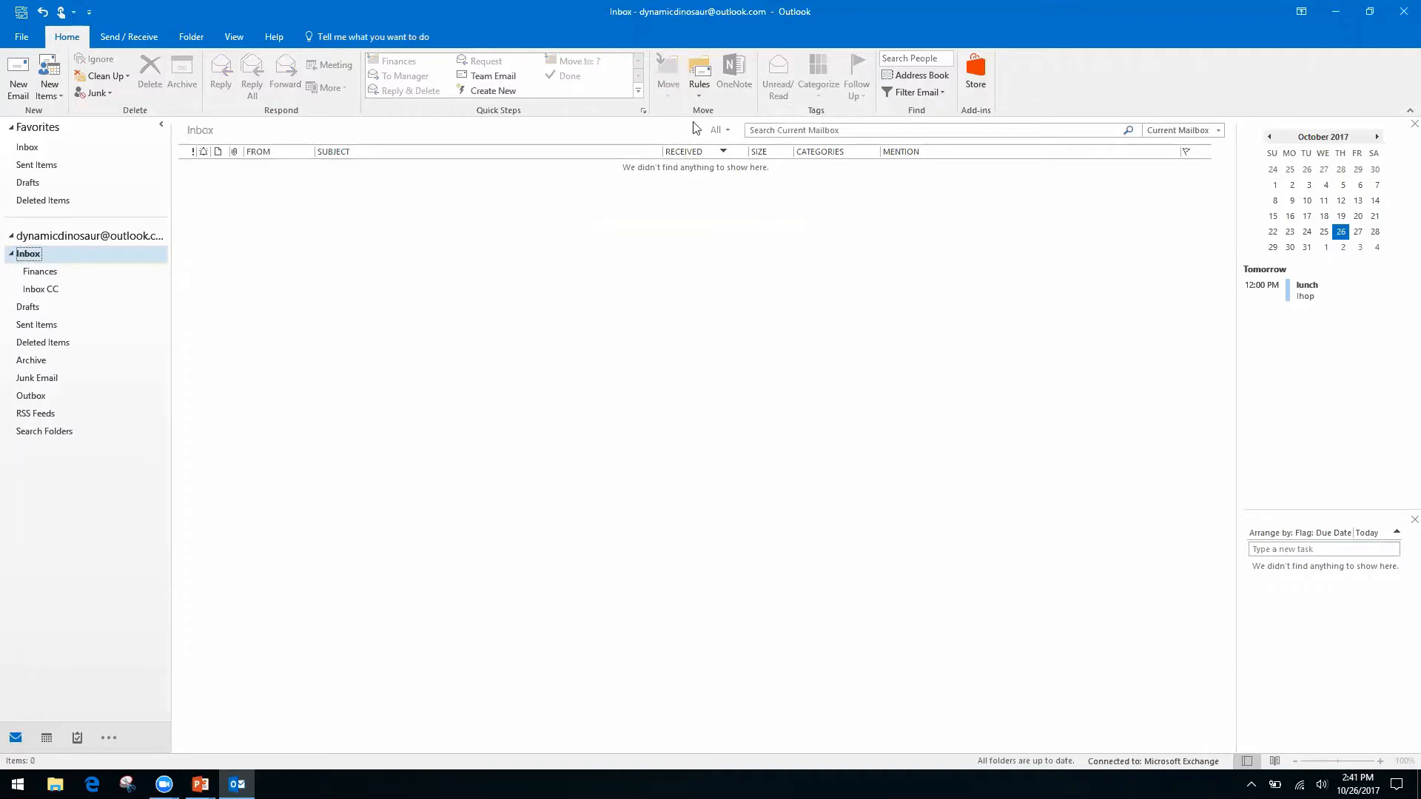
pyautogui.click(698, 94)
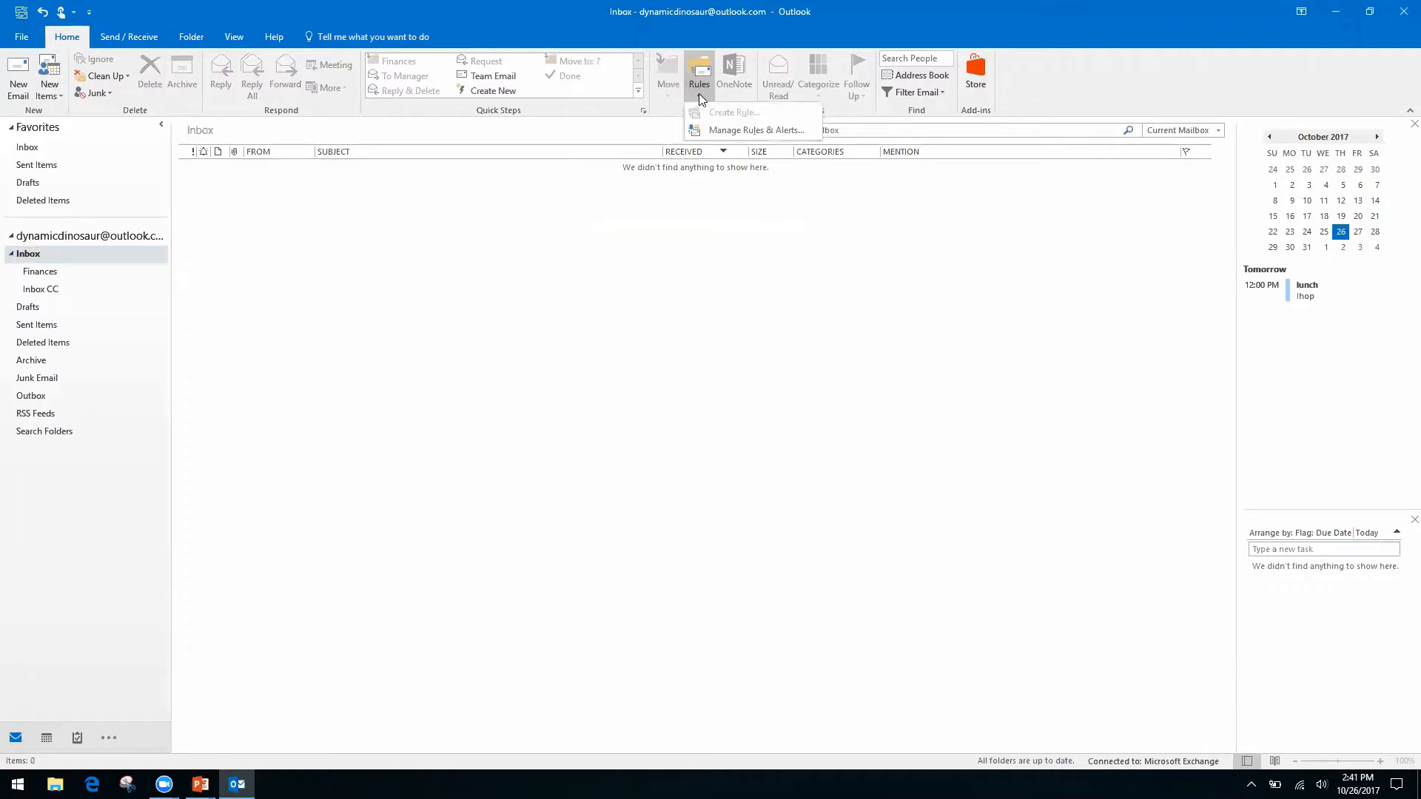
pyautogui.click(615, 227)
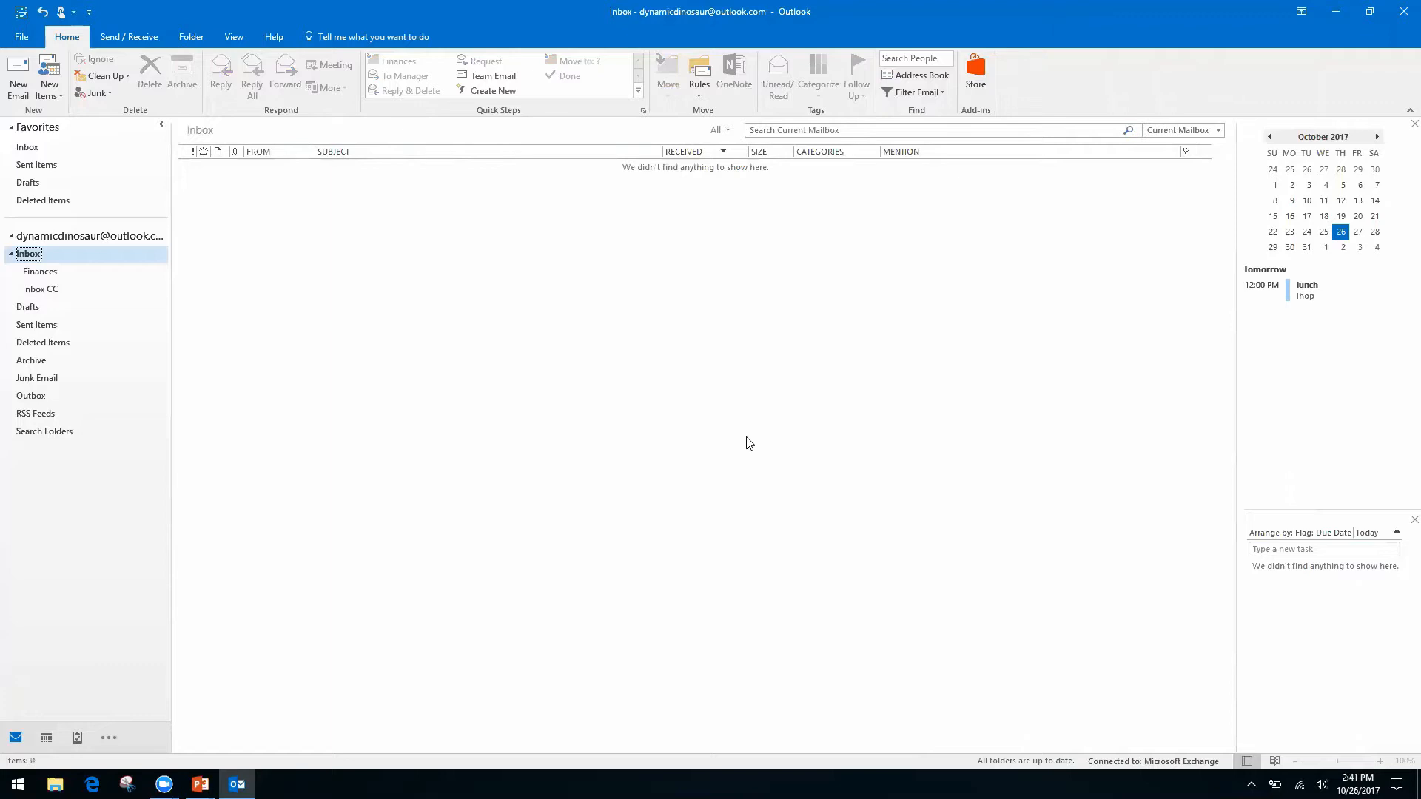
pyautogui.click(80, 236)
pyautogui.click(26, 149)
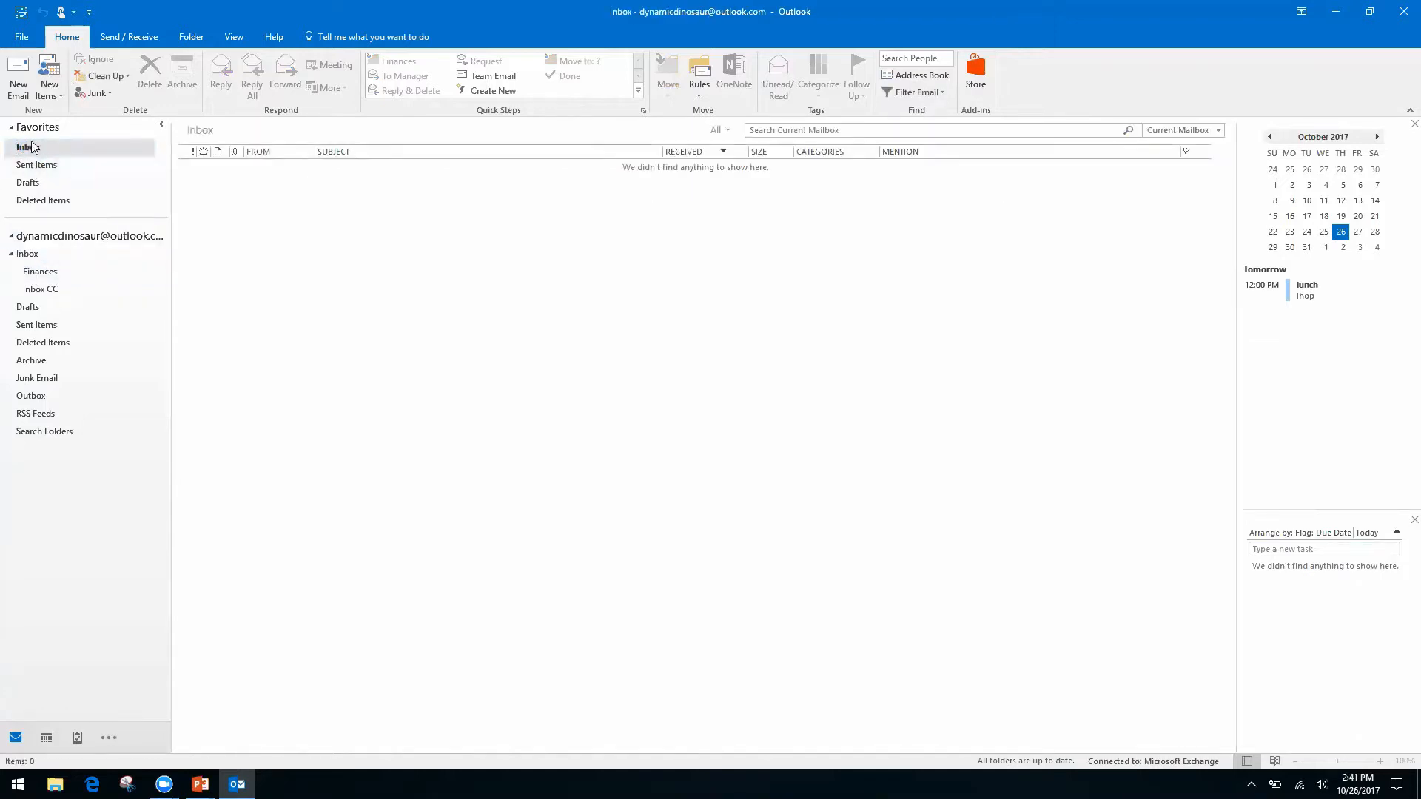
pyautogui.click(22, 254)
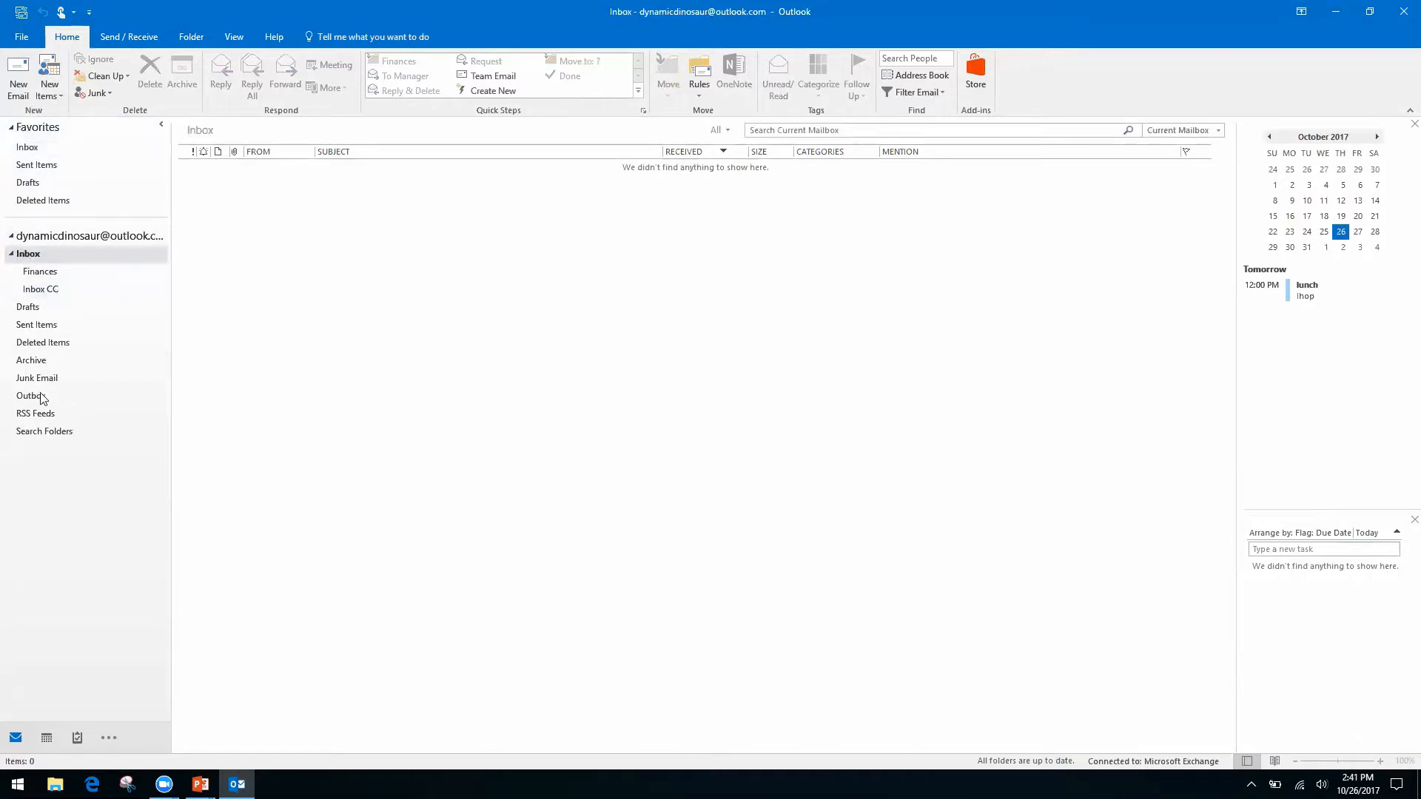
# Open the Inbox CC folder to see the moved Friday Lunch message.
pyautogui.click(39, 293)
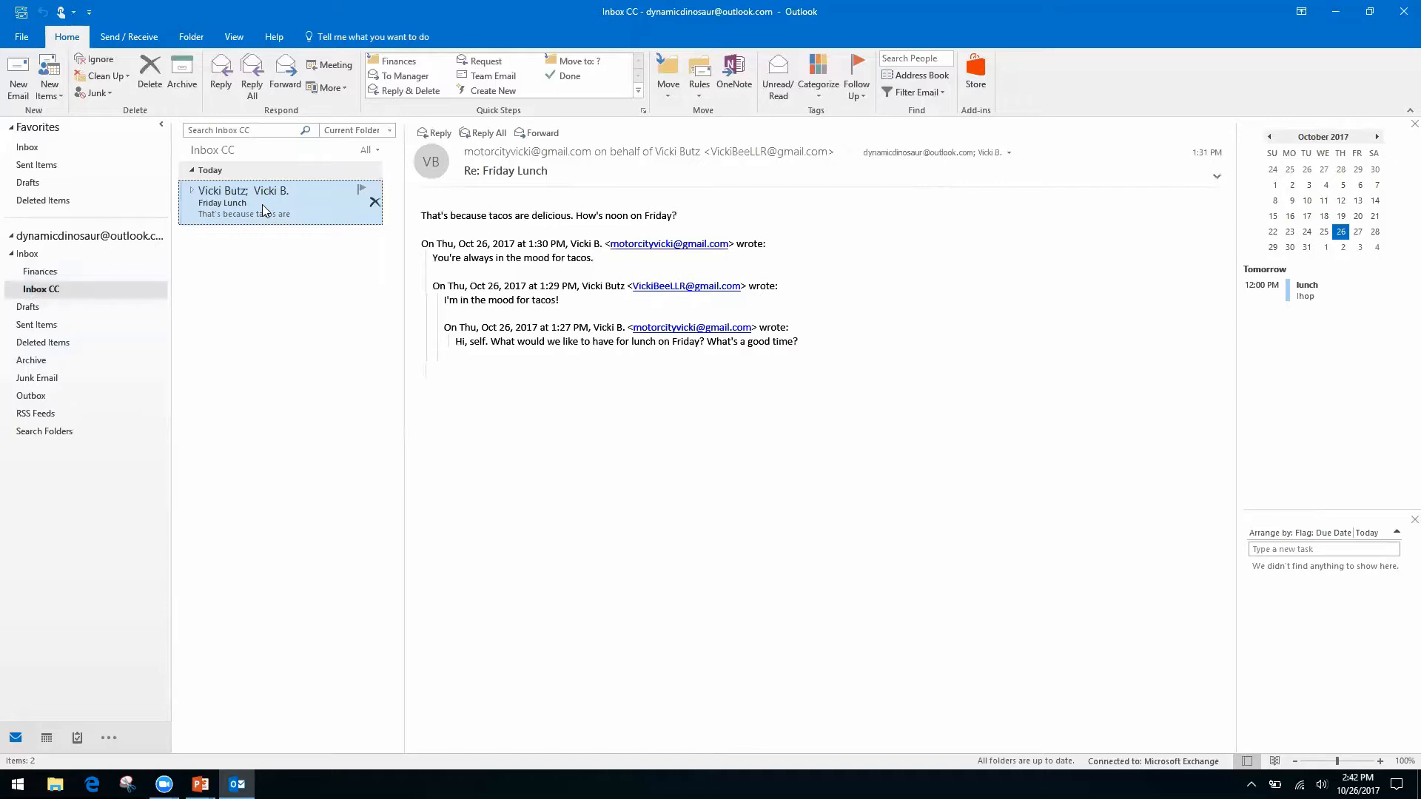
# Choose New Search Folder from the Search Folders right-click menu.
pyautogui.rightClick(45, 433)
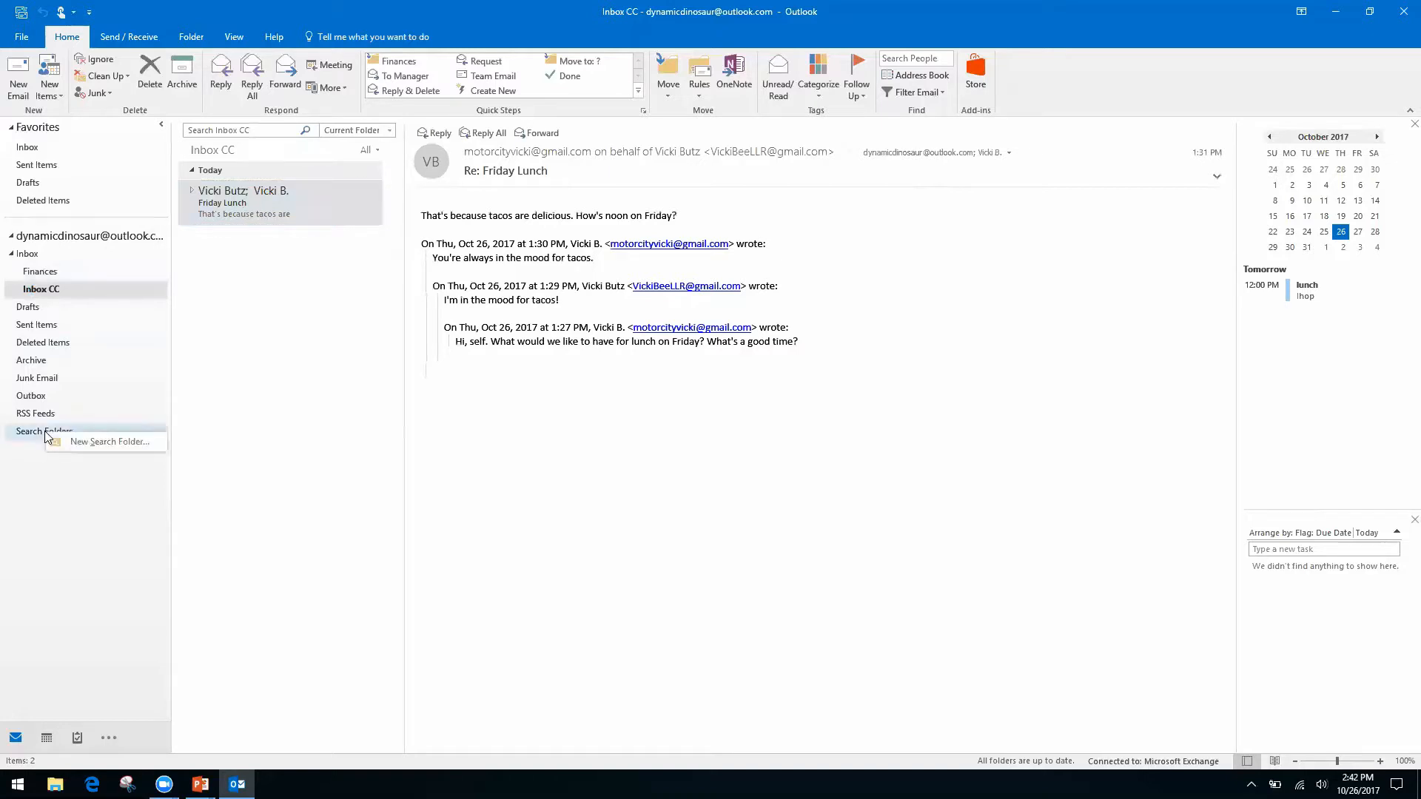
pyautogui.press('Escape')
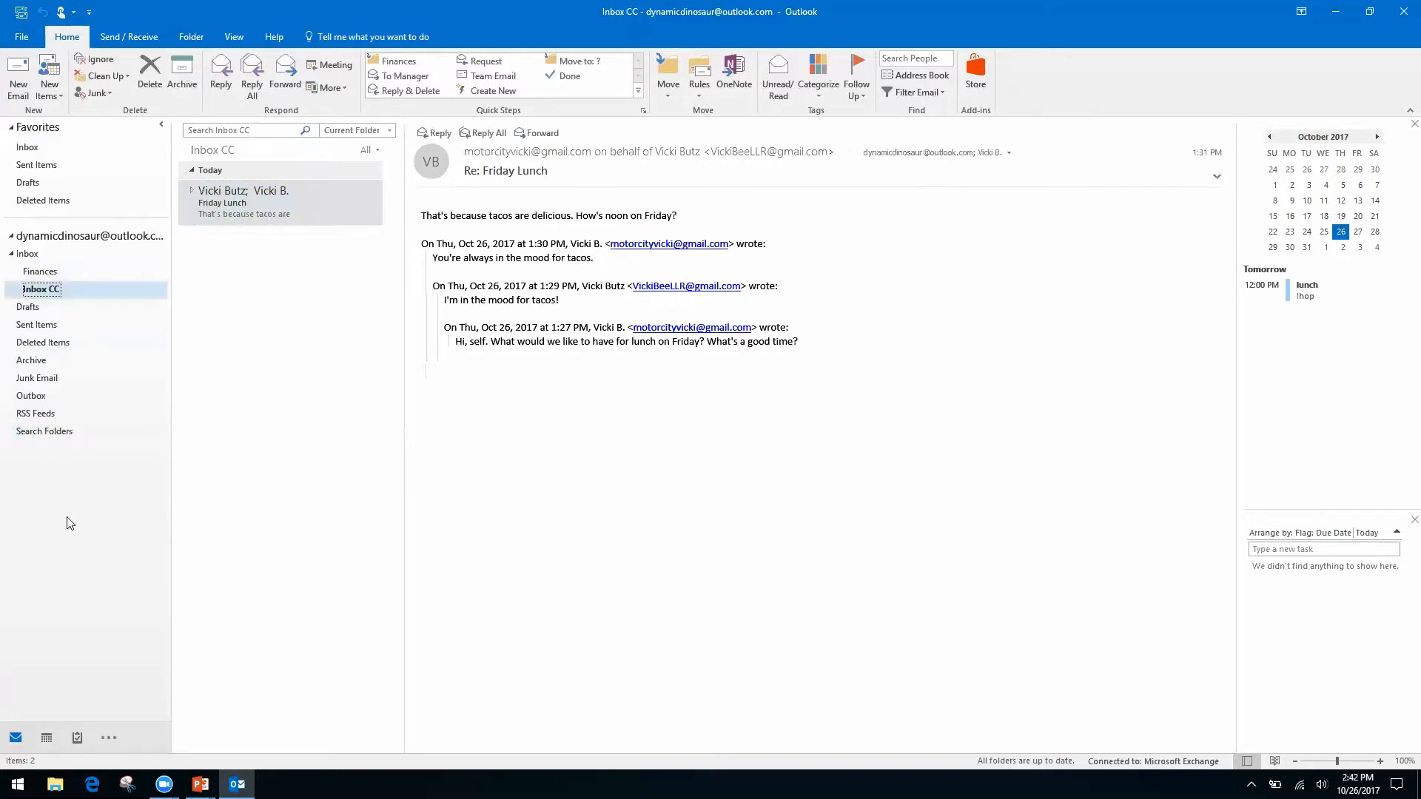
pyautogui.rightClick(45, 436)
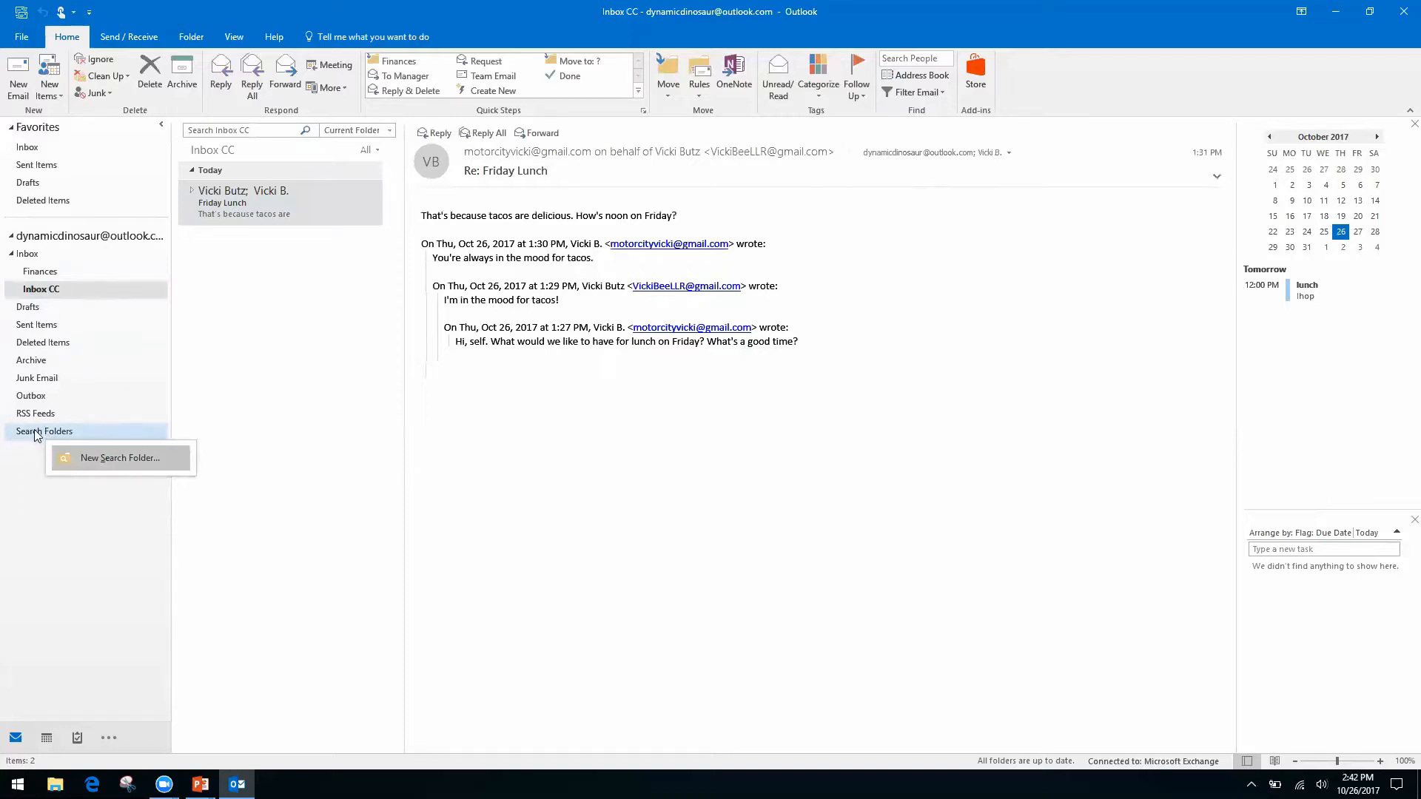
pyautogui.press('Escape')
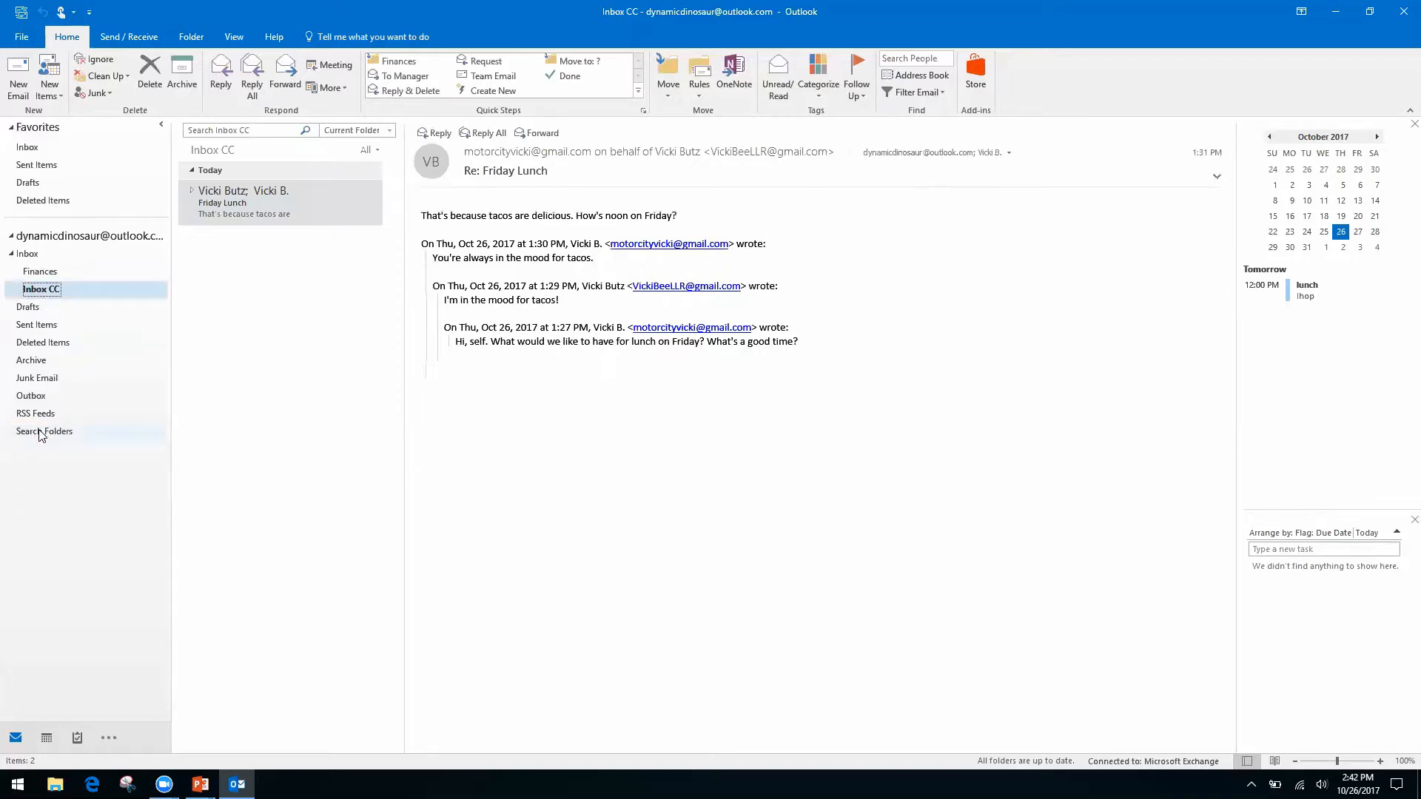
pyautogui.rightClick(64, 437)
pyautogui.click(100, 442)
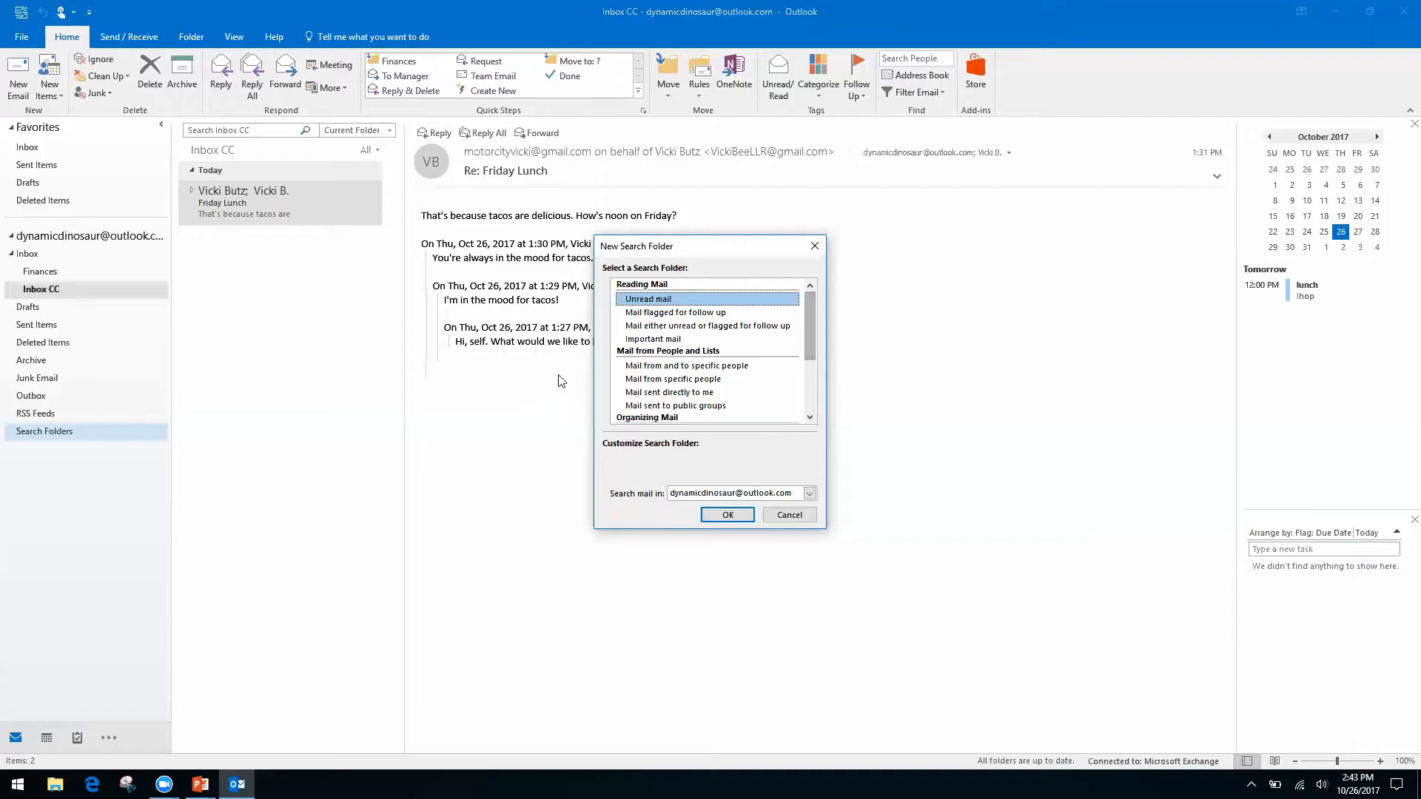
# Pick the 'Create a custom Search Folder' type and open its Custom Search Folder settings.
pyautogui.click(660, 380)
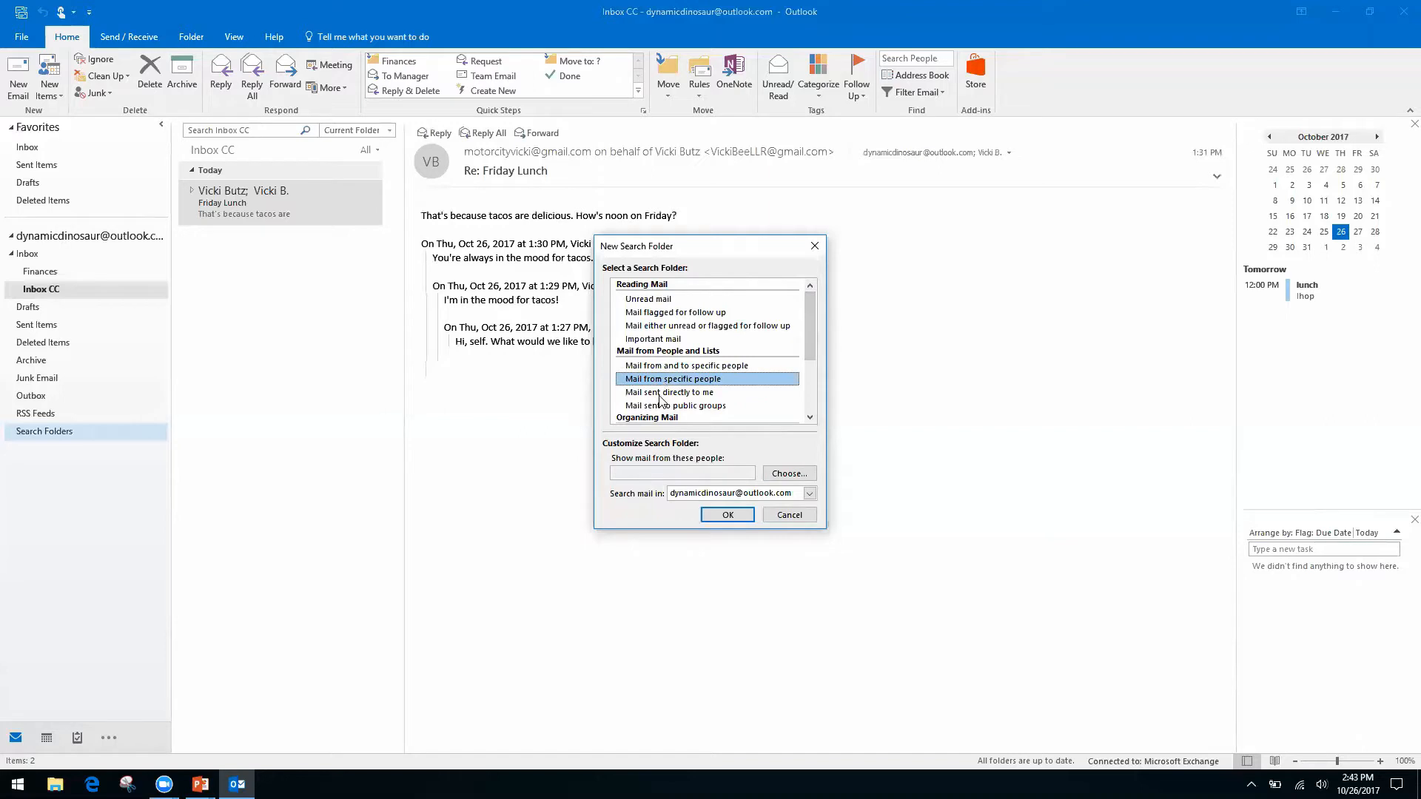
pyautogui.click(660, 393)
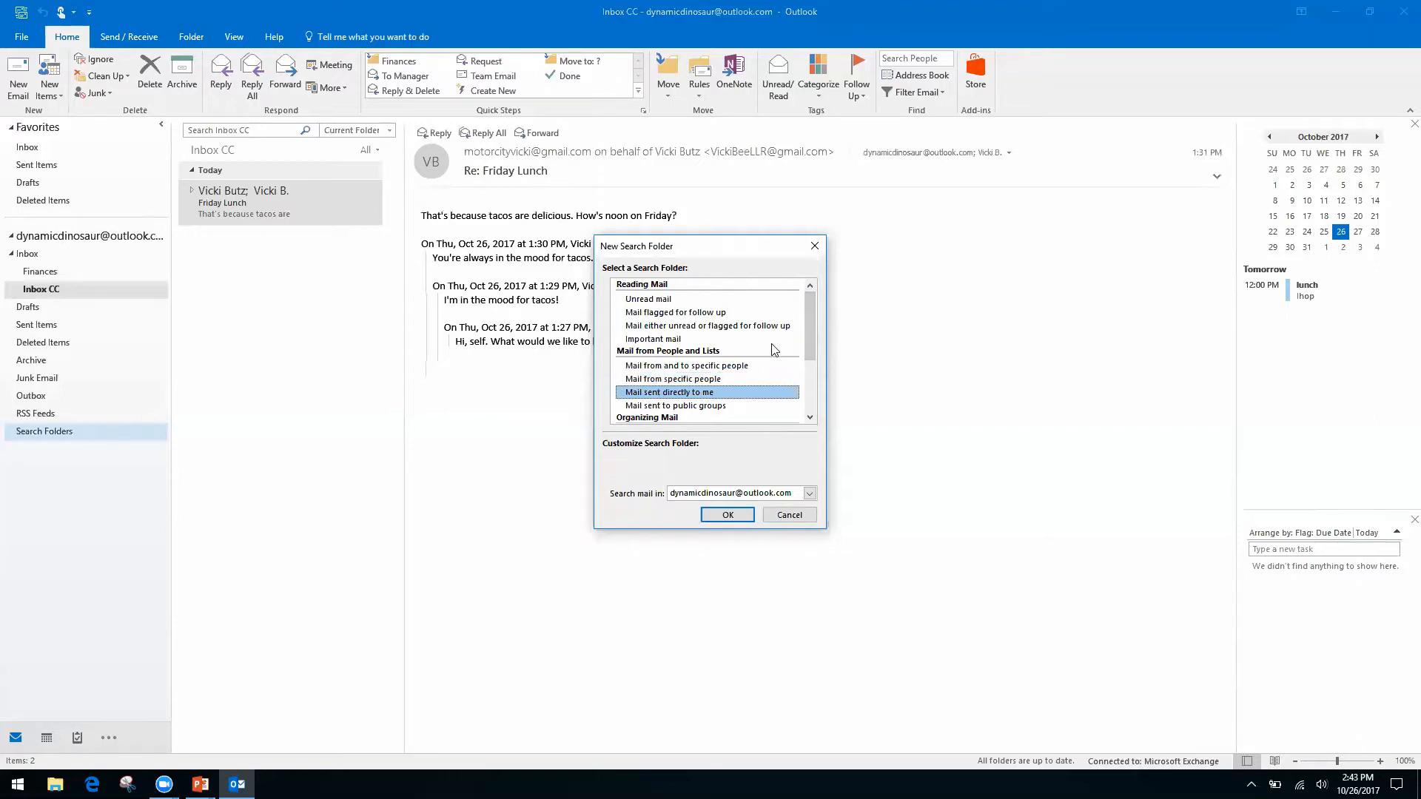
pyautogui.moveTo(808, 336); pyautogui.dragTo(802, 394)
pyautogui.click(705, 406)
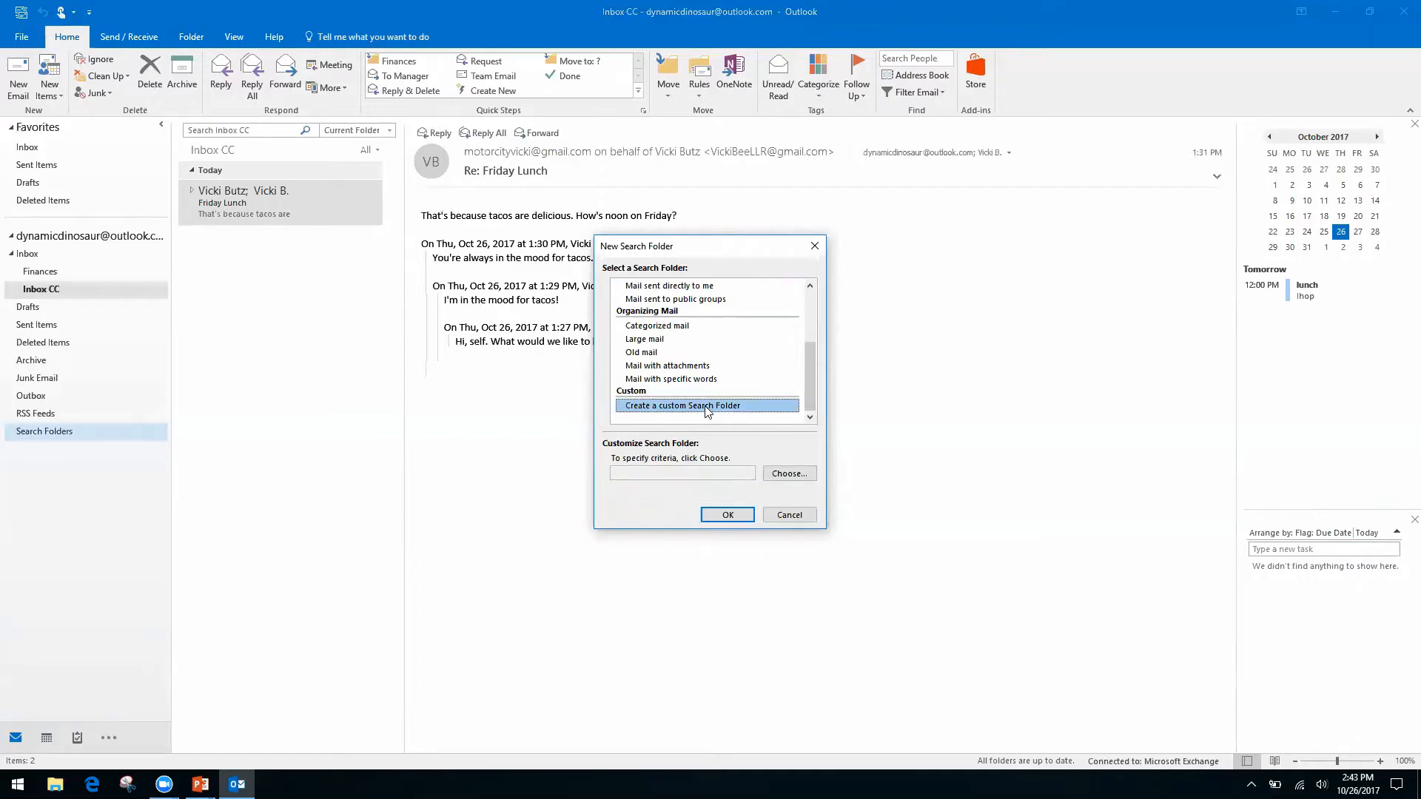
pyautogui.click(734, 469)
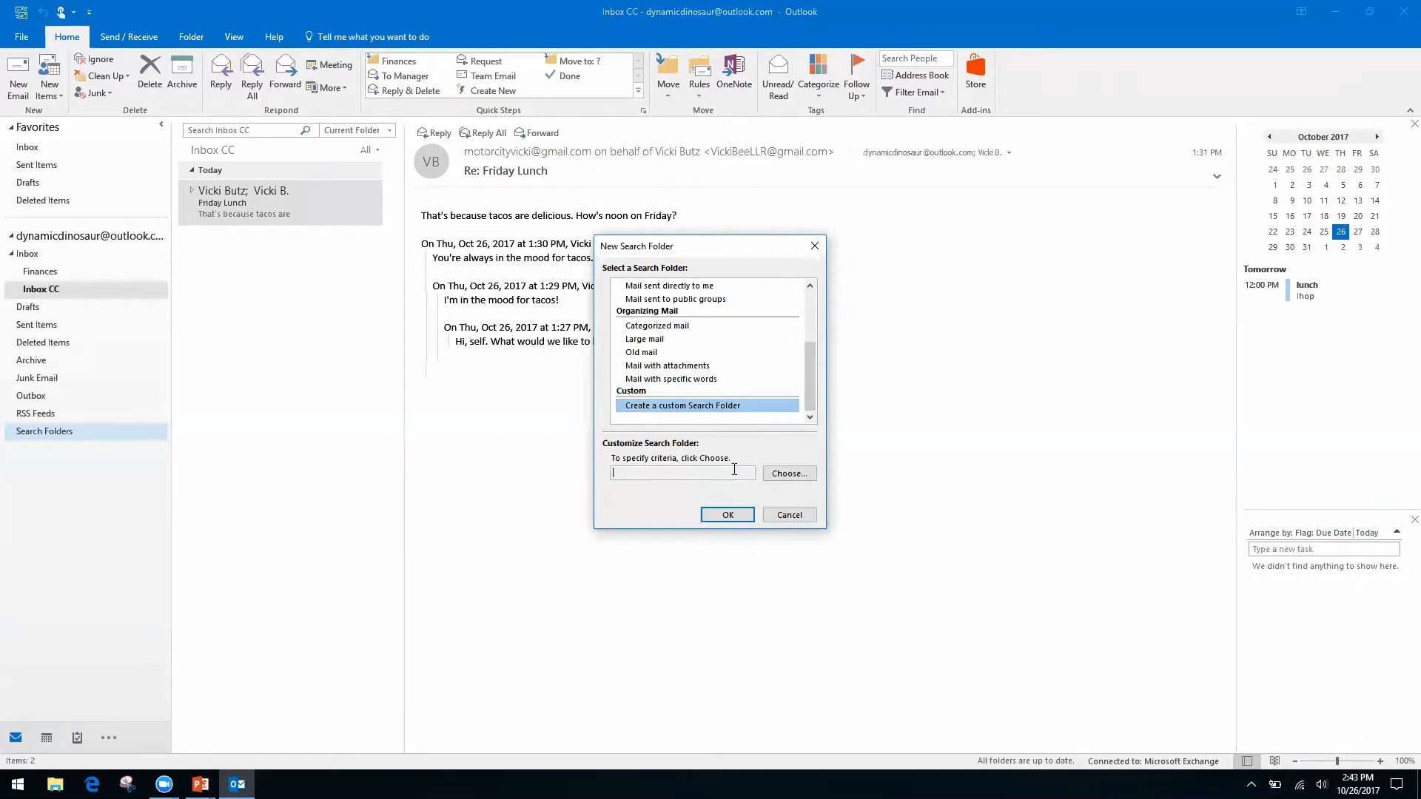
pyautogui.click(786, 474)
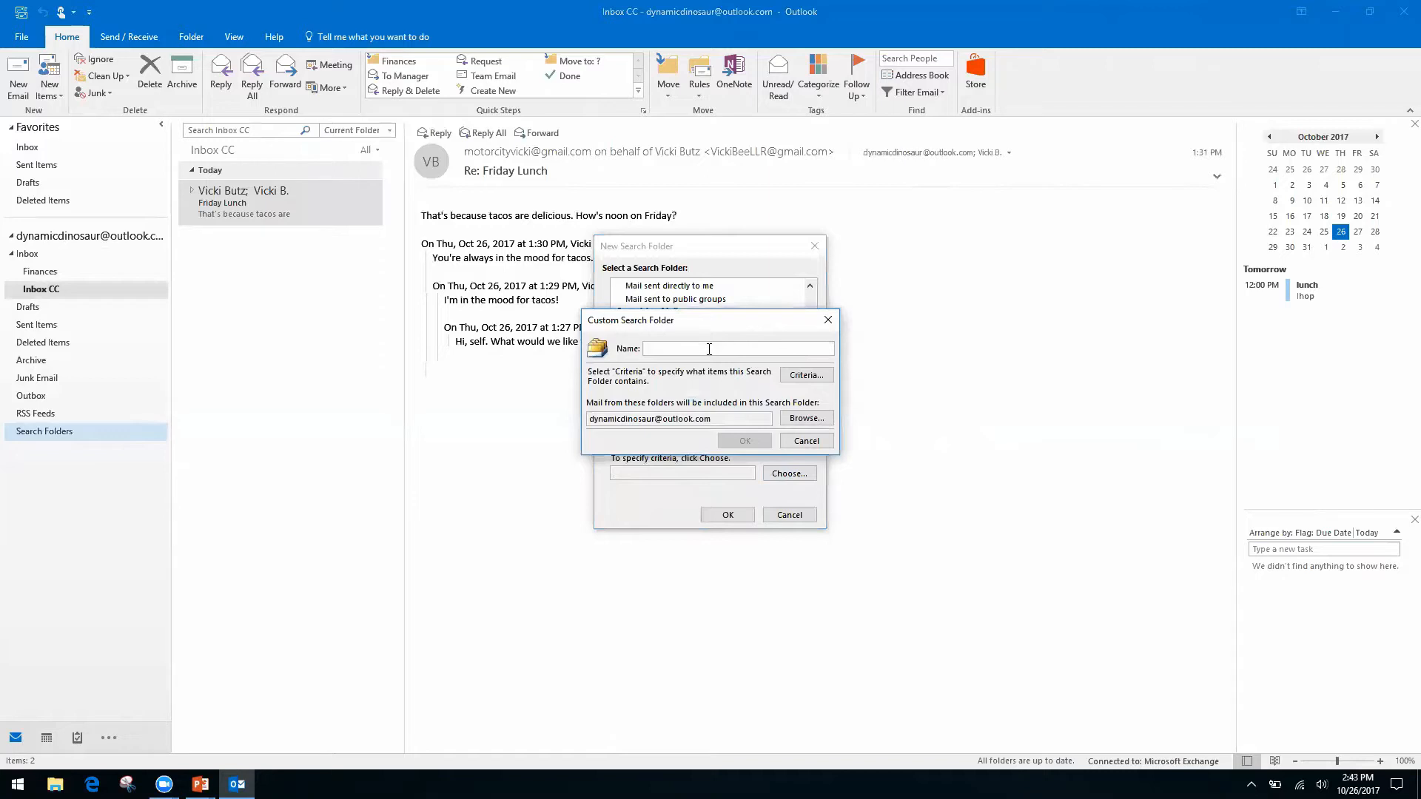
# Name the custom search folder 'Invoices from Client A' and save it with no criteria.
pyautogui.write('Invoices from Client A')
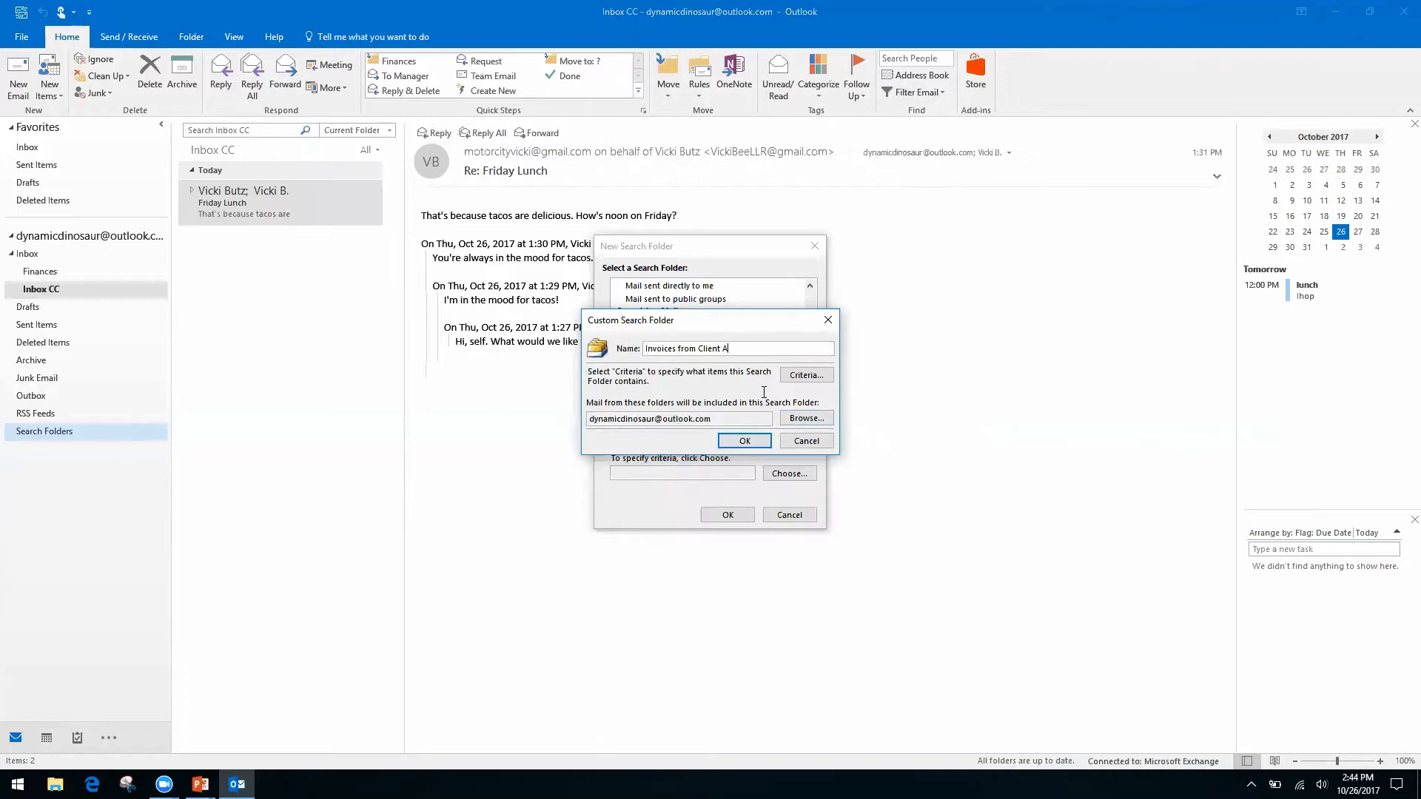
pyautogui.click(744, 441)
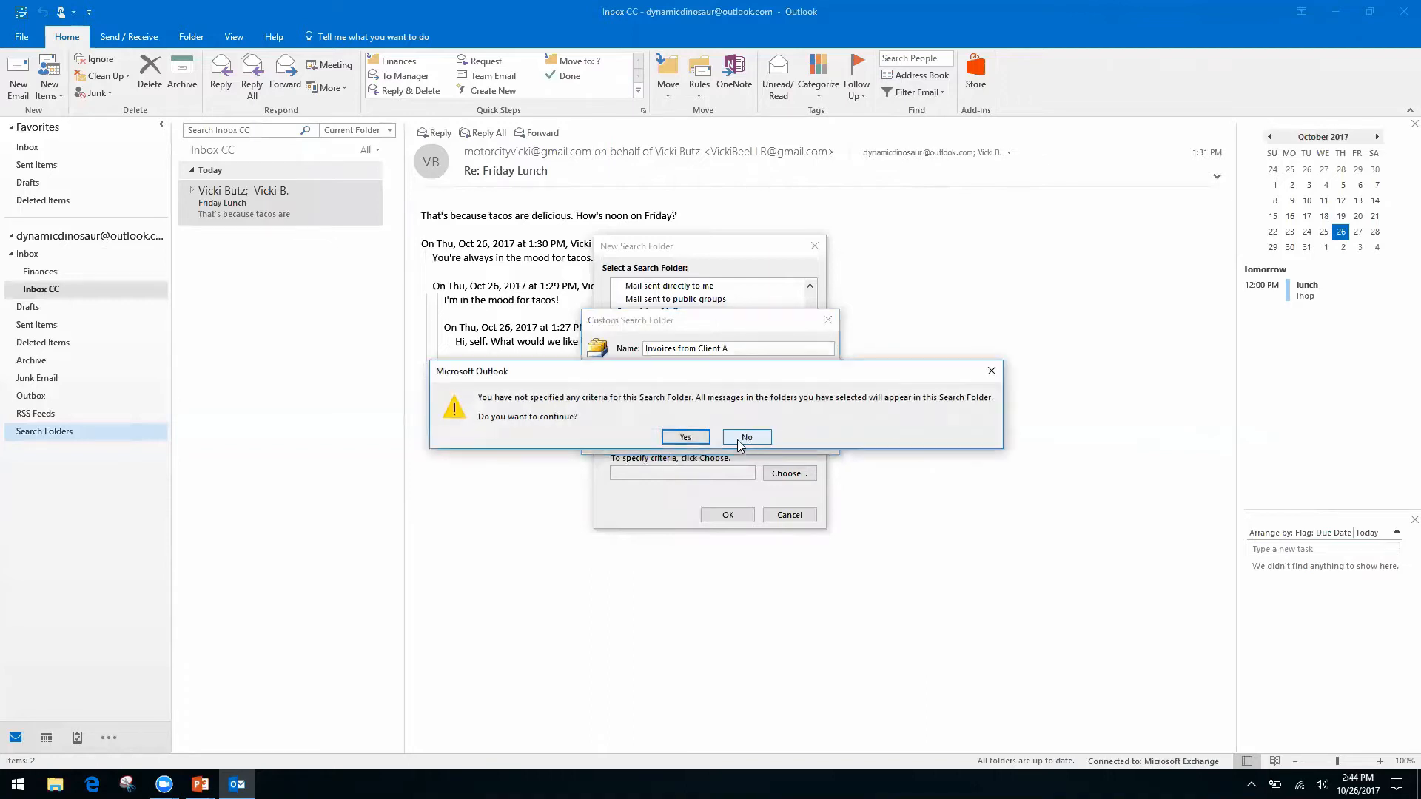
pyautogui.click(685, 438)
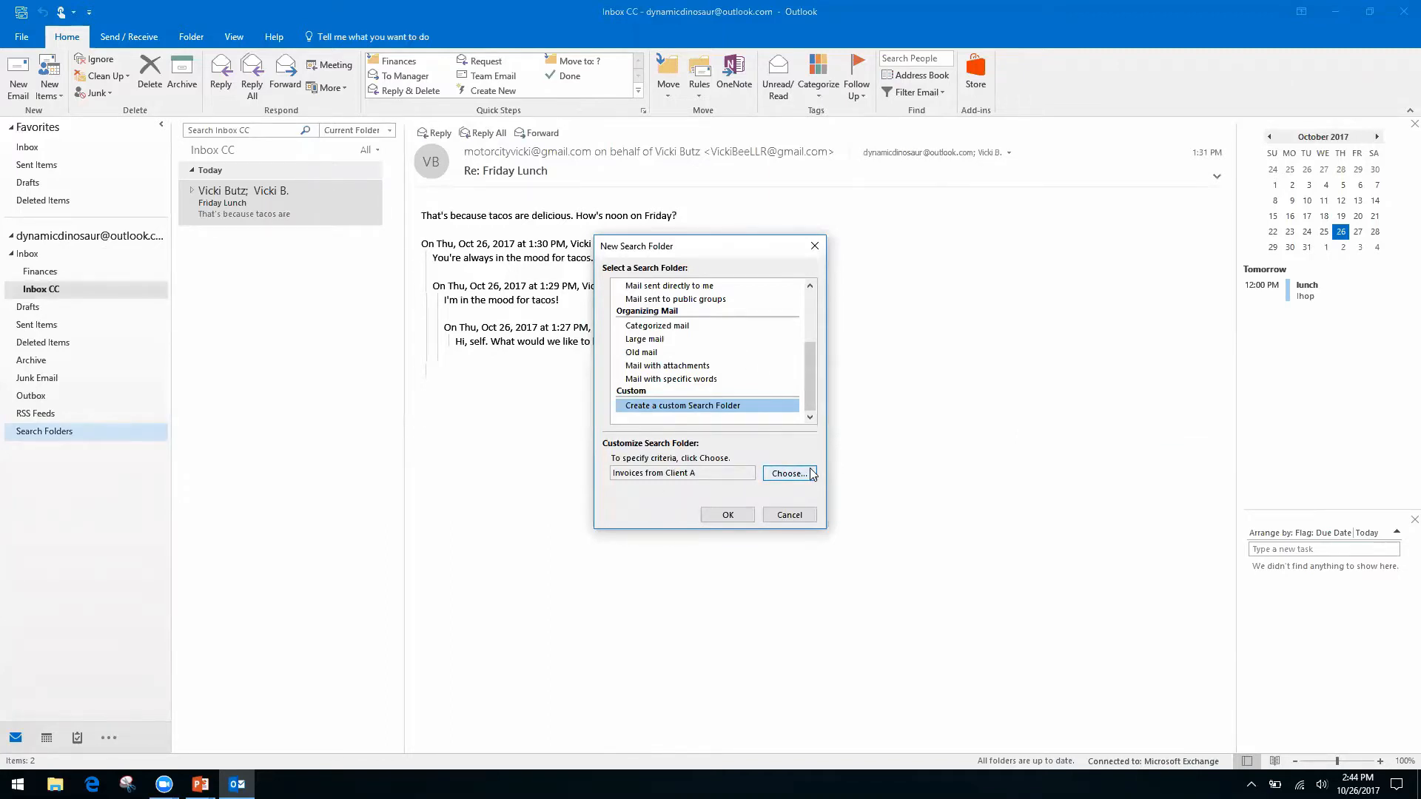
pyautogui.click(727, 515)
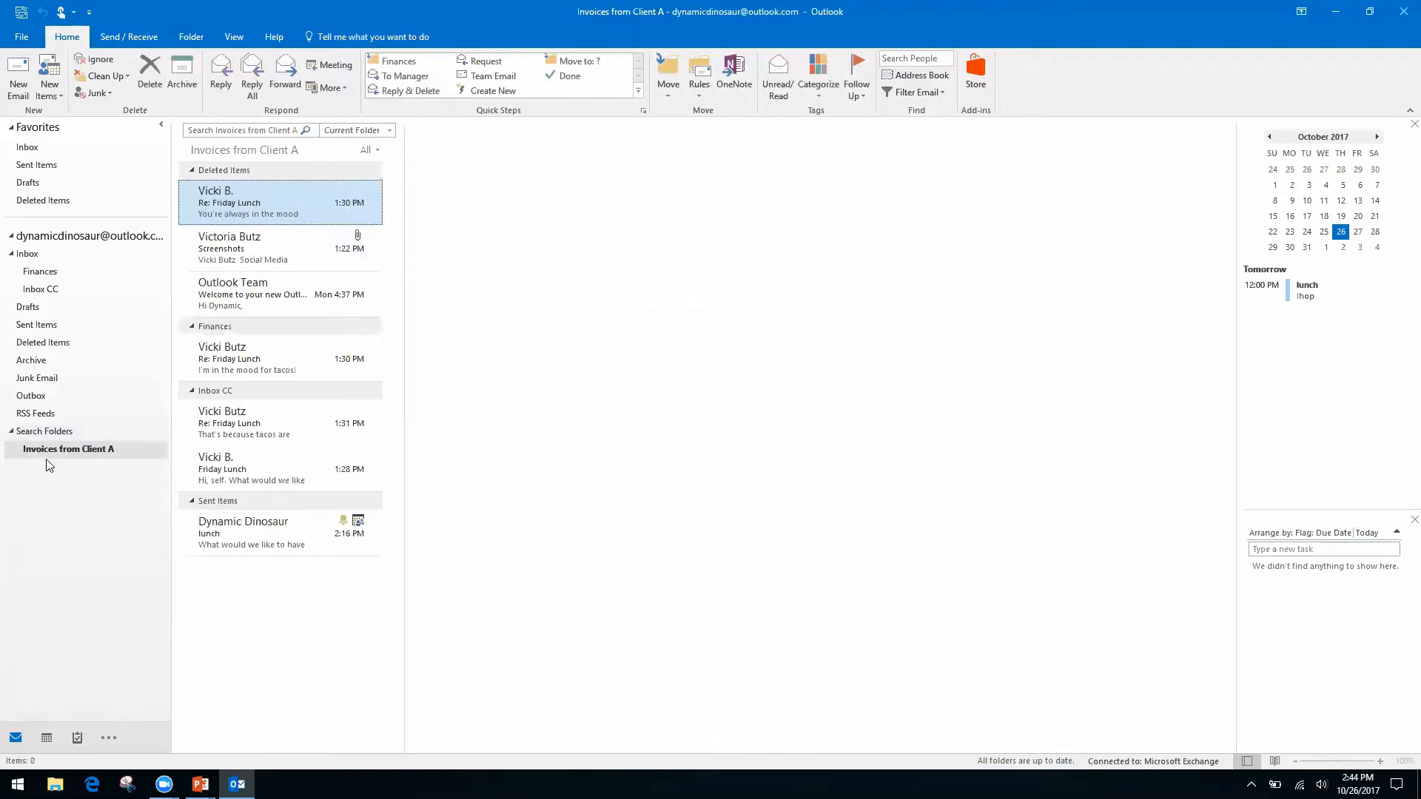
pyautogui.click(75, 453)
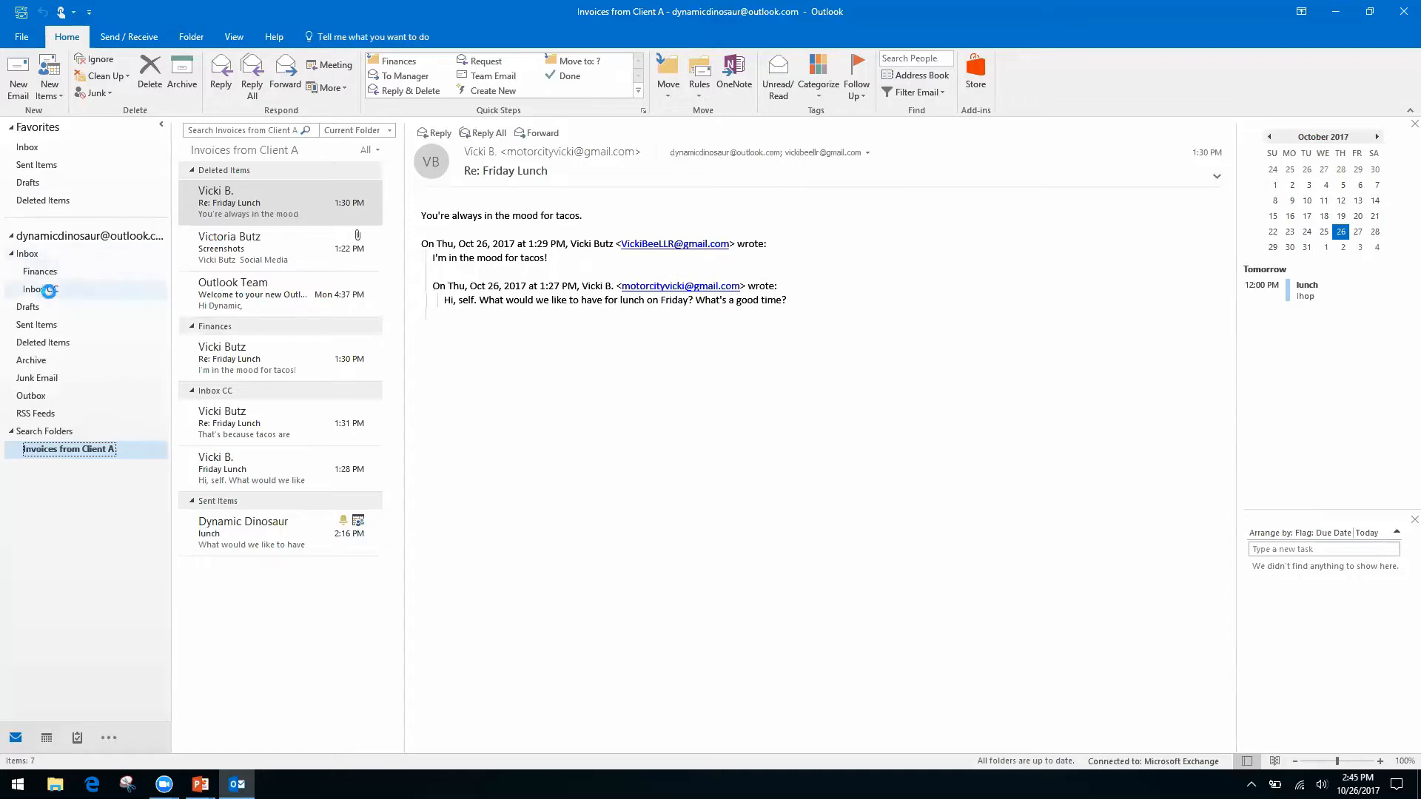
# Go back to Inbox CC so the Friday Lunch conversation is displayed.
pyautogui.click(44, 289)
pyautogui.click(238, 129)
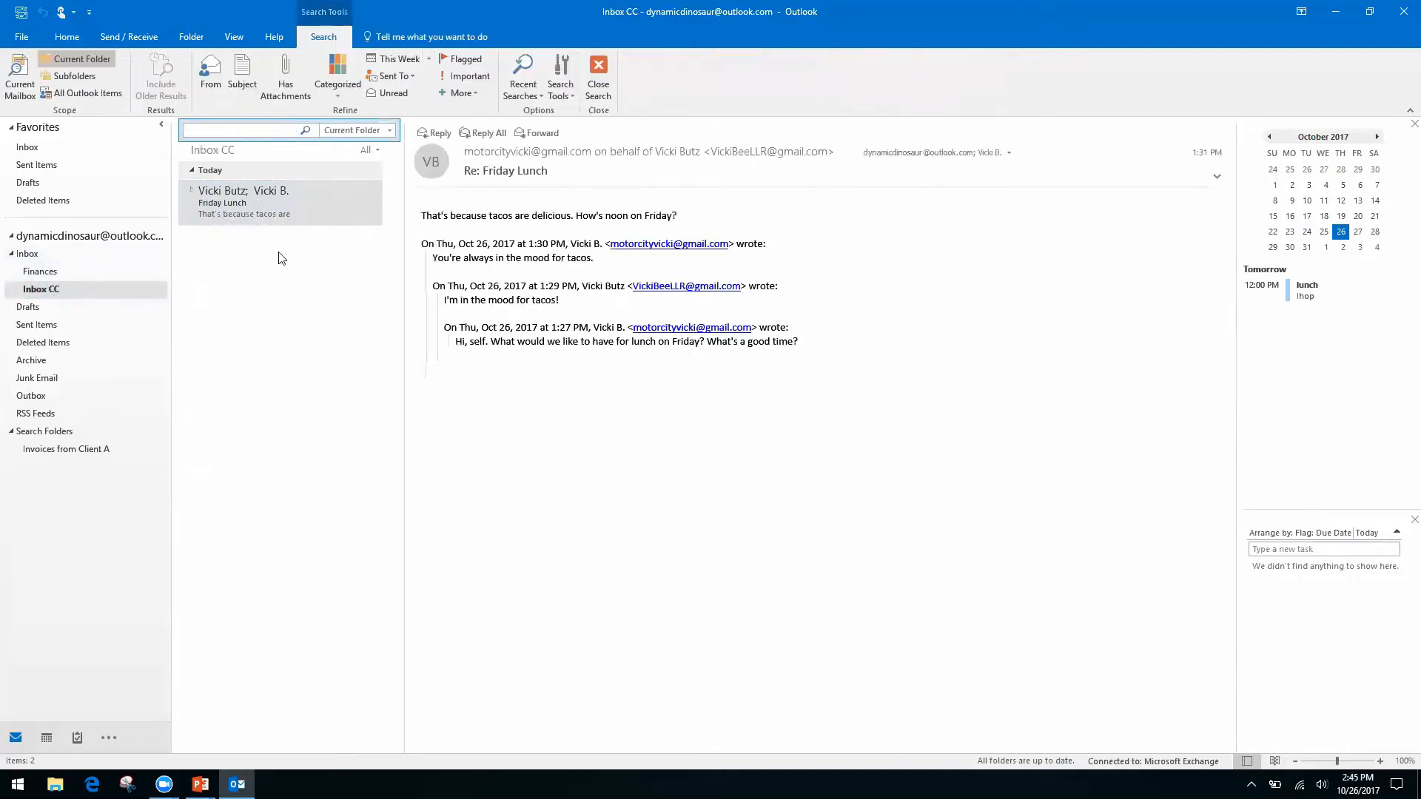
pyautogui.click(29, 255)
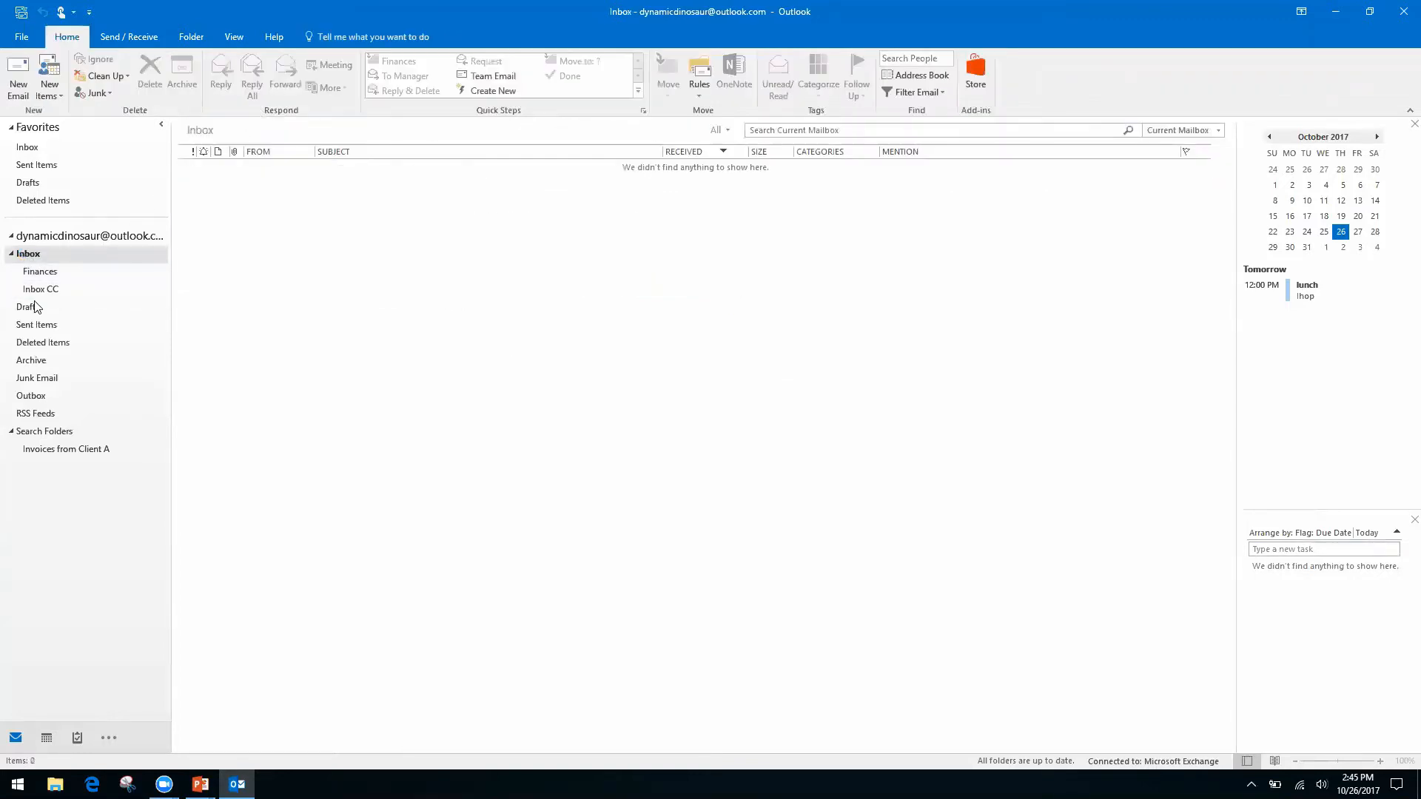
pyautogui.click(52, 290)
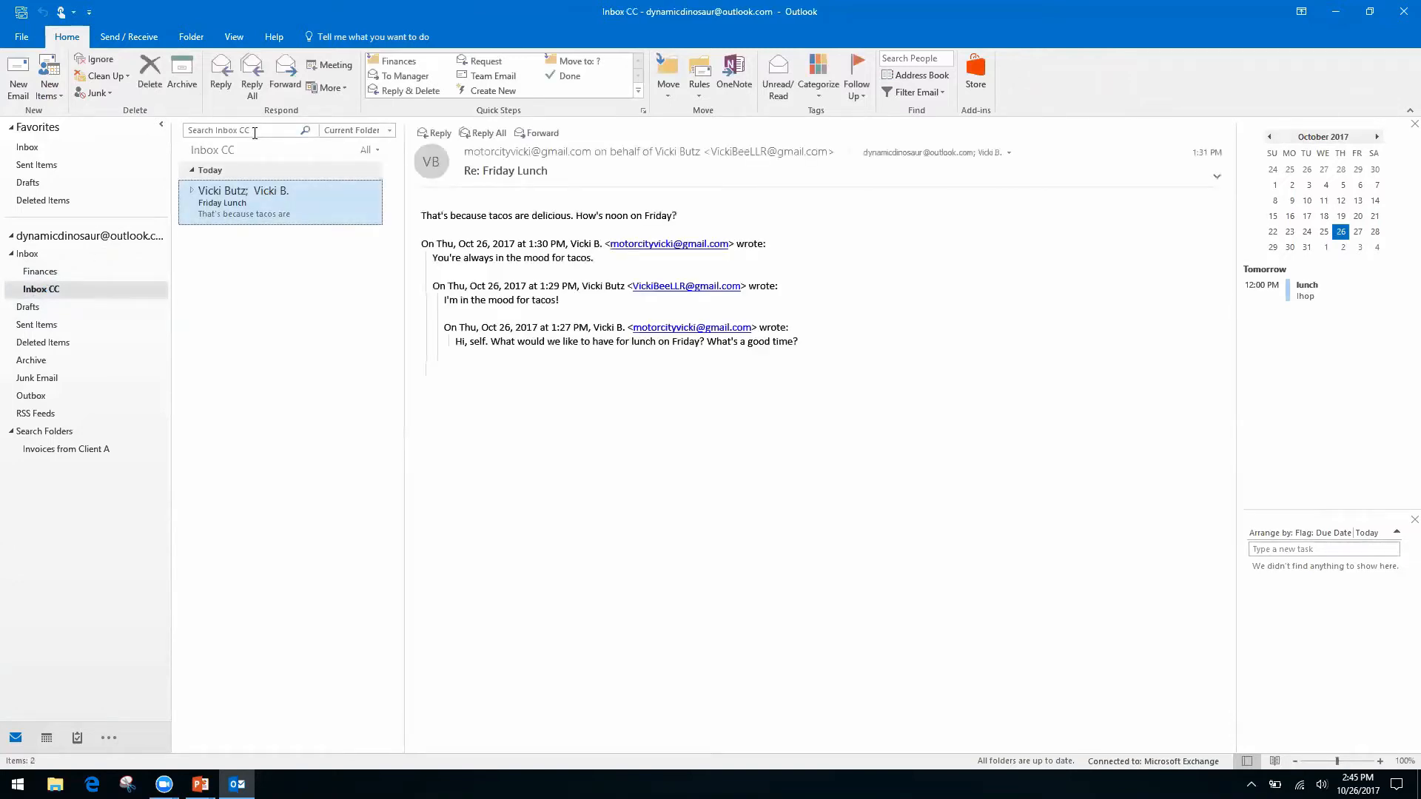
pyautogui.rightClick(253, 132)
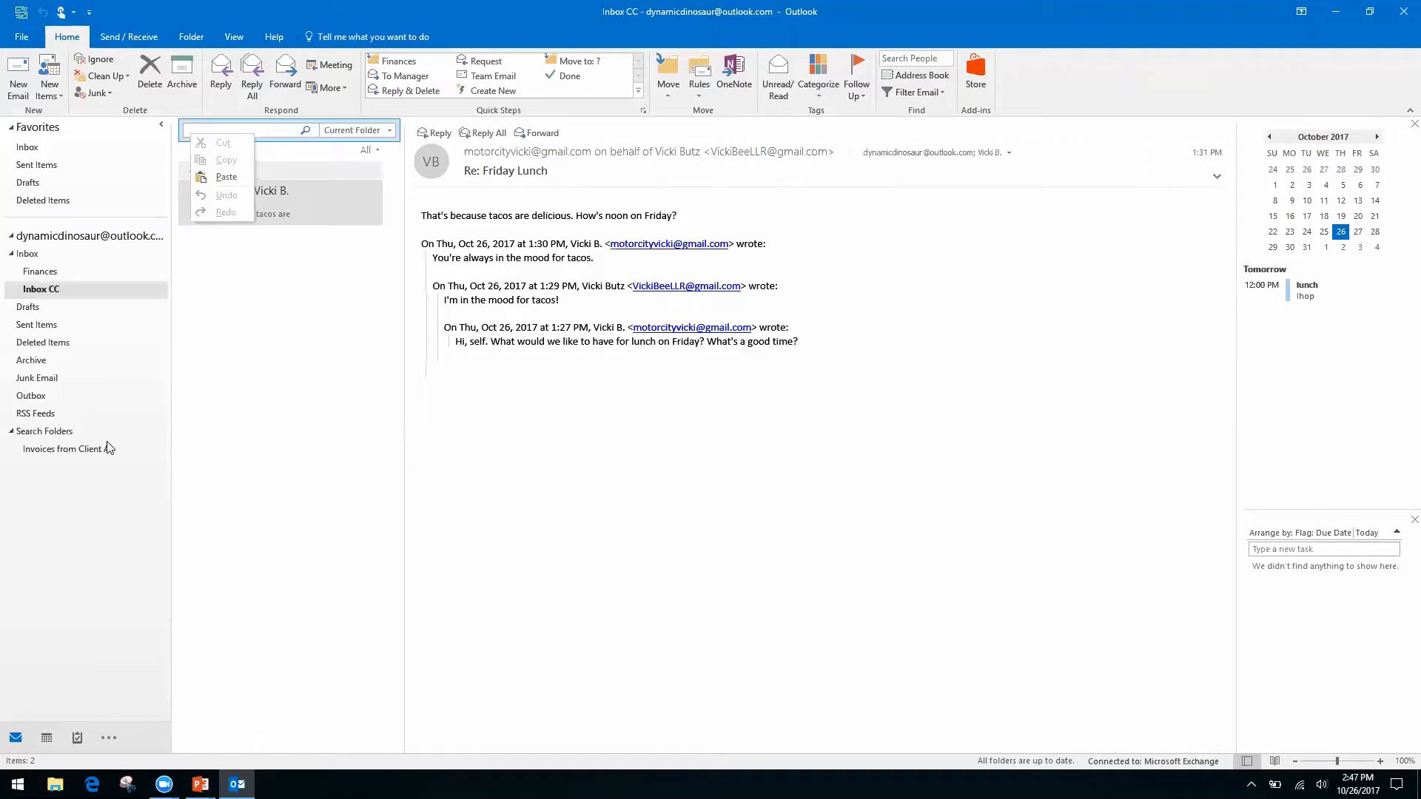
pyautogui.click(565, 468)
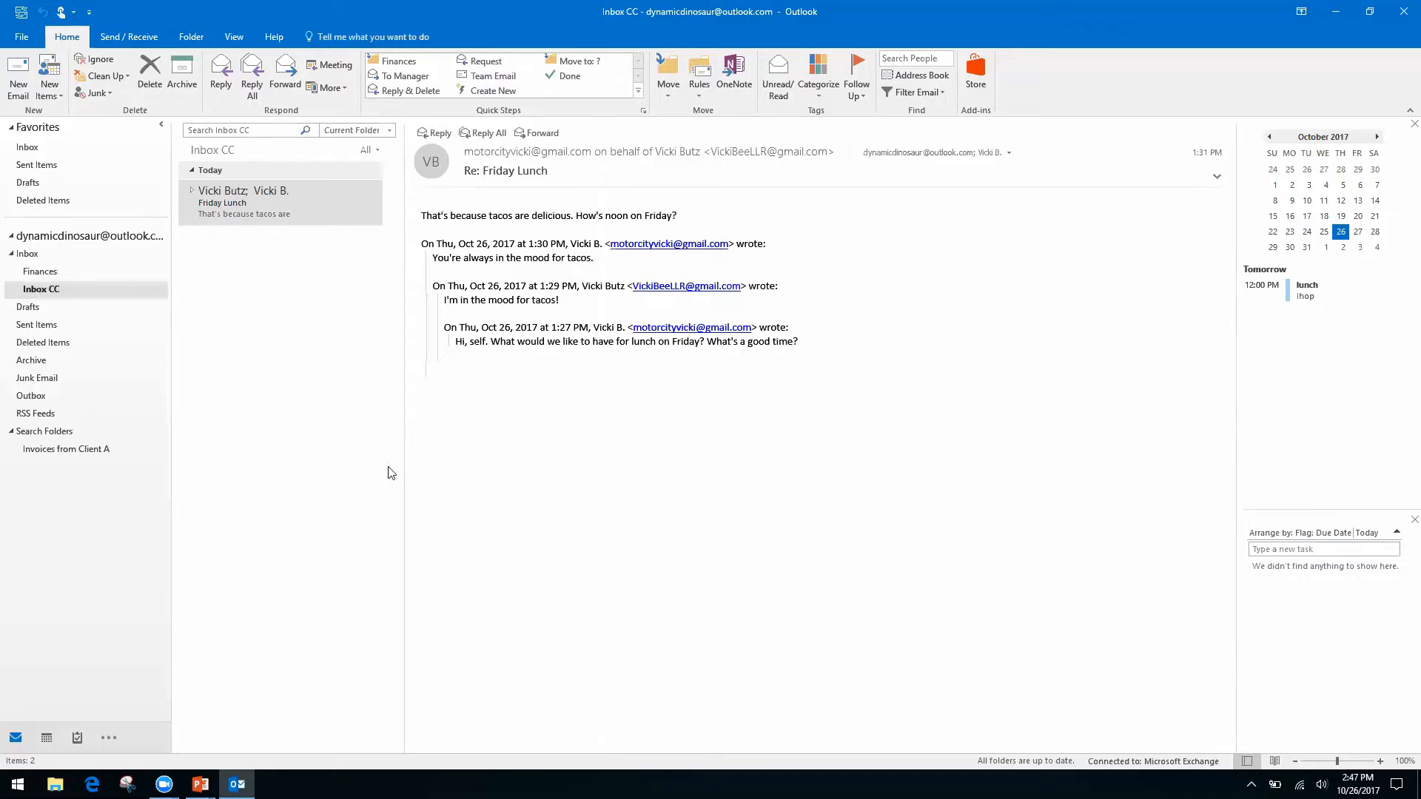
# Advance the PowerPoint slide show to the 'Forms, Templates, and Quick Parts' slide, then return to Outlook.
pyautogui.hotkey('alt', 'Tab')
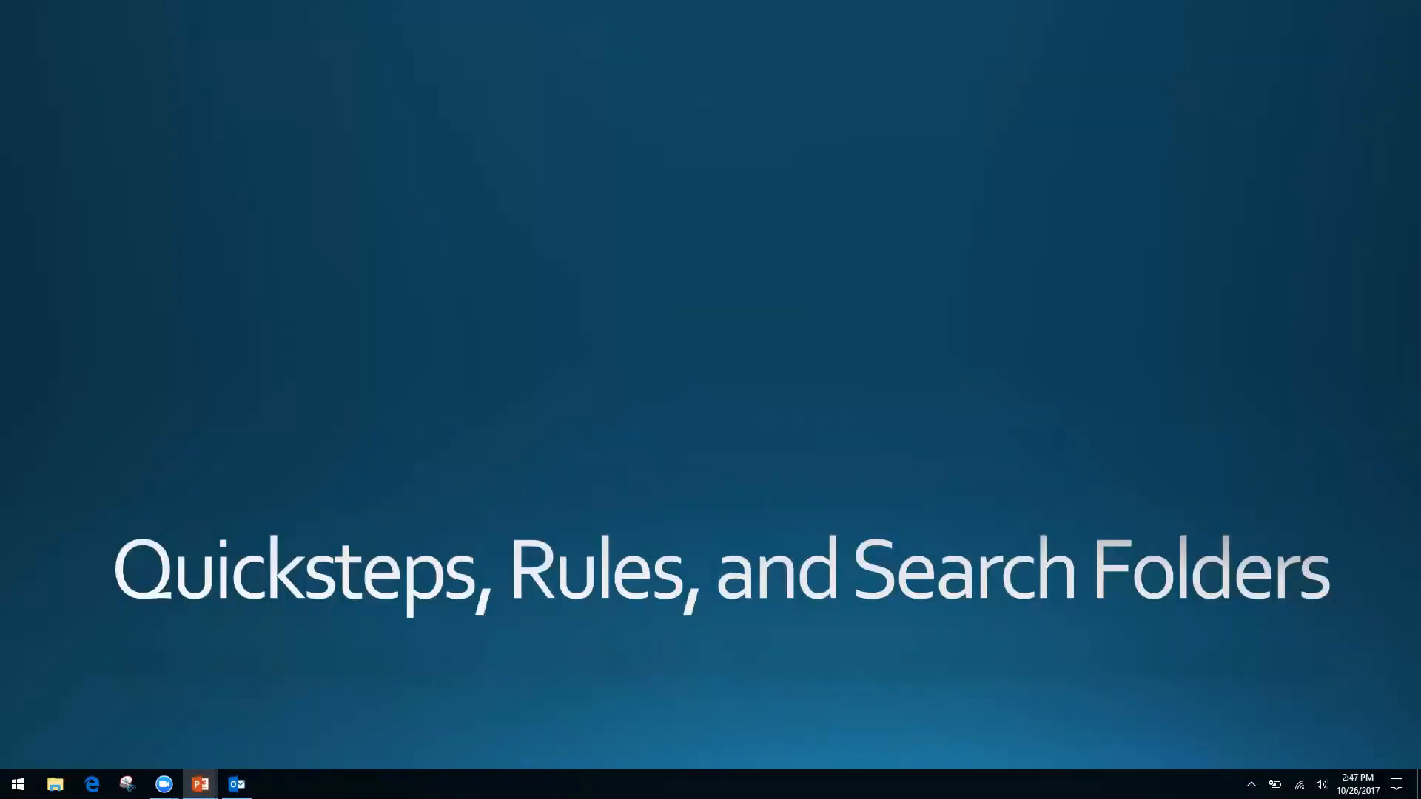
pyautogui.press('Right')
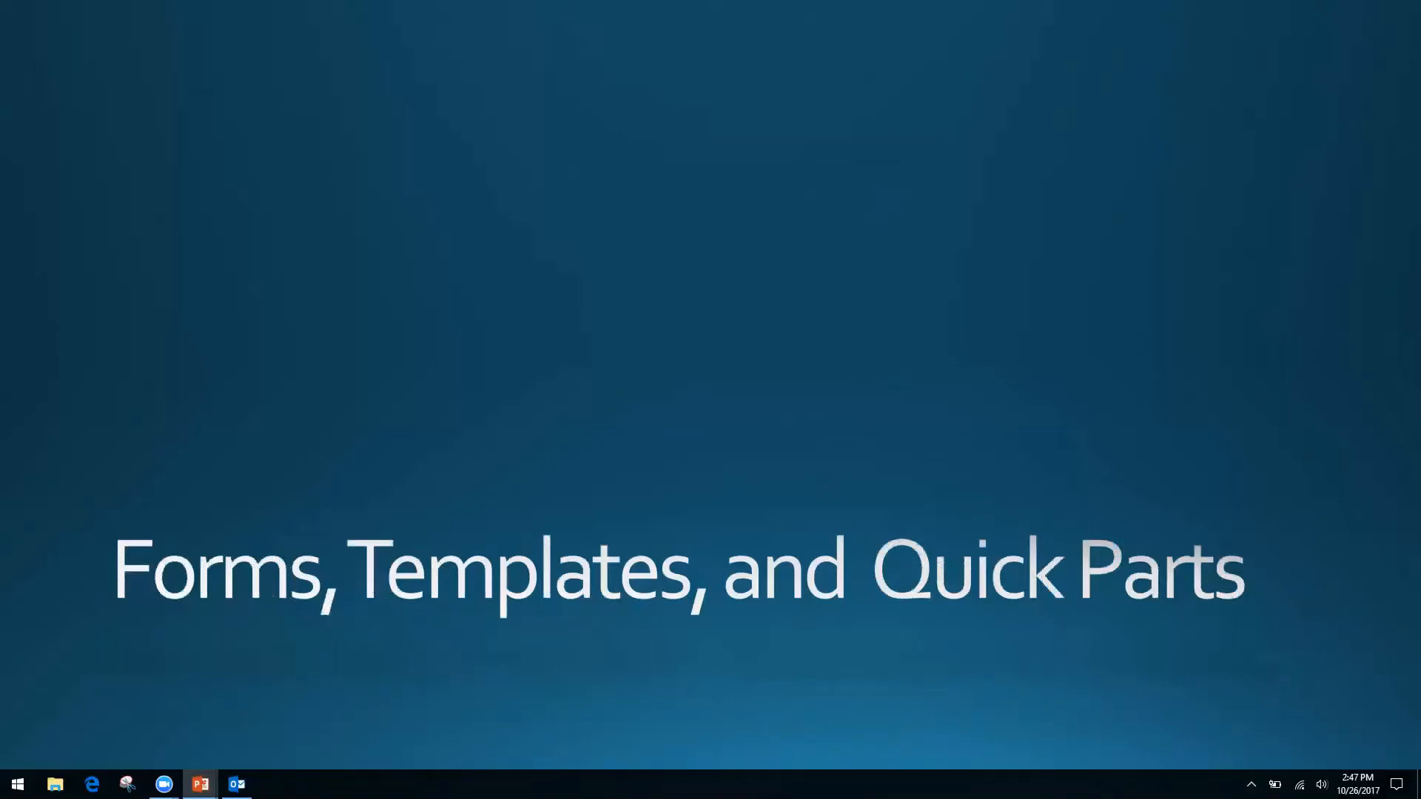
pyautogui.hotkey('alt', 'Tab')
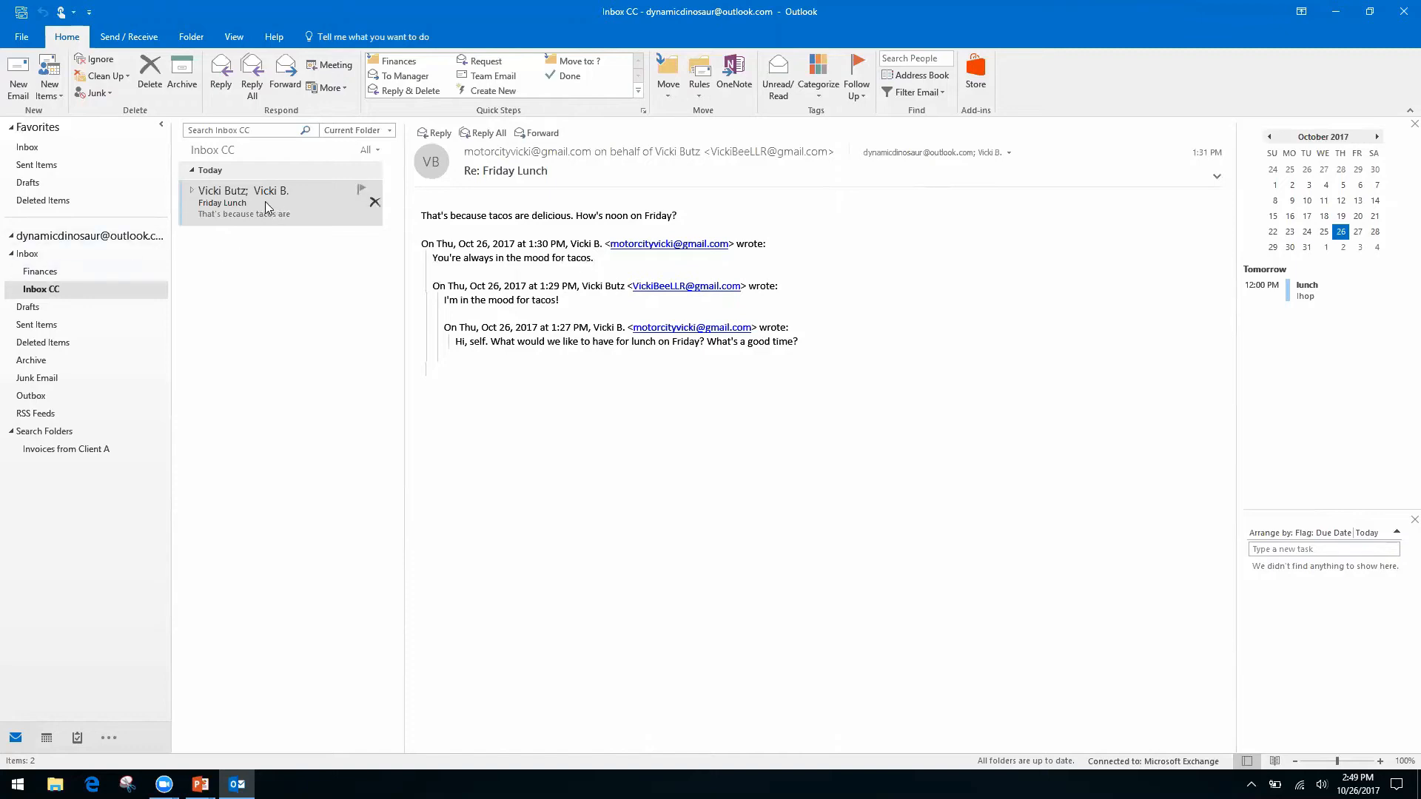
# Check the Friday Lunch message's text actions, then start a new email that includes the default signature.
pyautogui.click(240, 209)
pyautogui.rightClick(557, 342)
pyautogui.rightClick(486, 331)
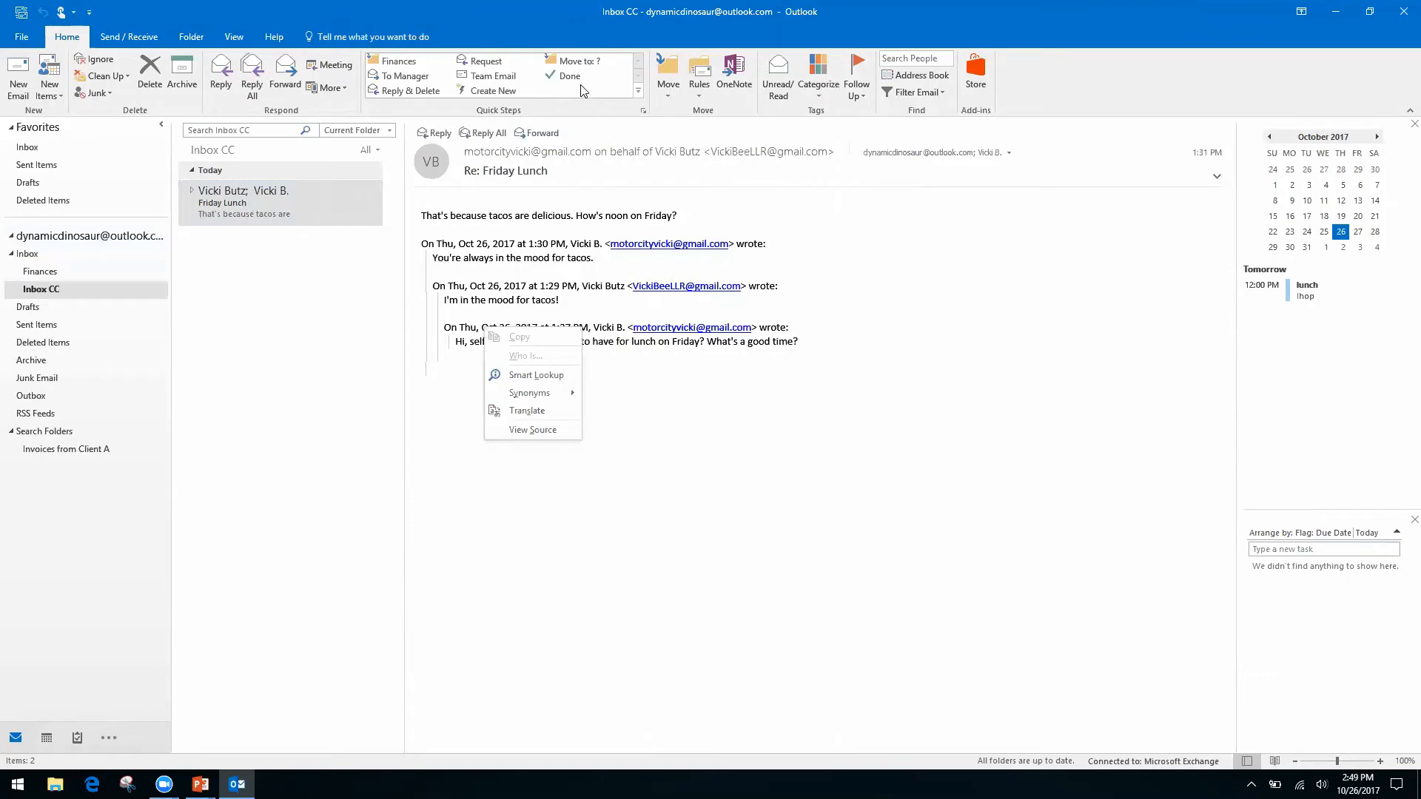
pyautogui.click(1041, 84)
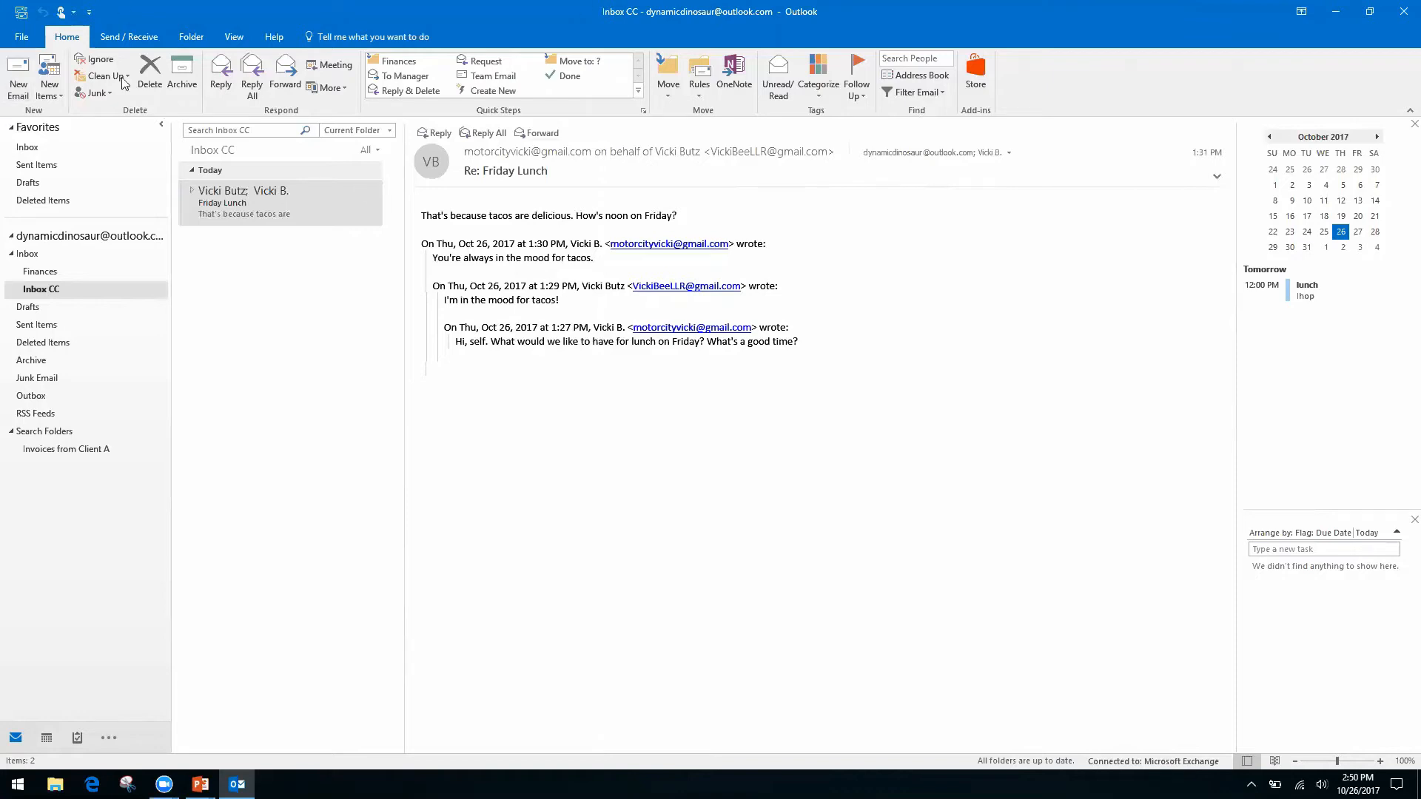
pyautogui.click(18, 80)
# Give the draft the subject 'Monthly Report' and the body lines 'Month', 'Date', 'Information, see spreadsheet'.
pyautogui.click(142, 304)
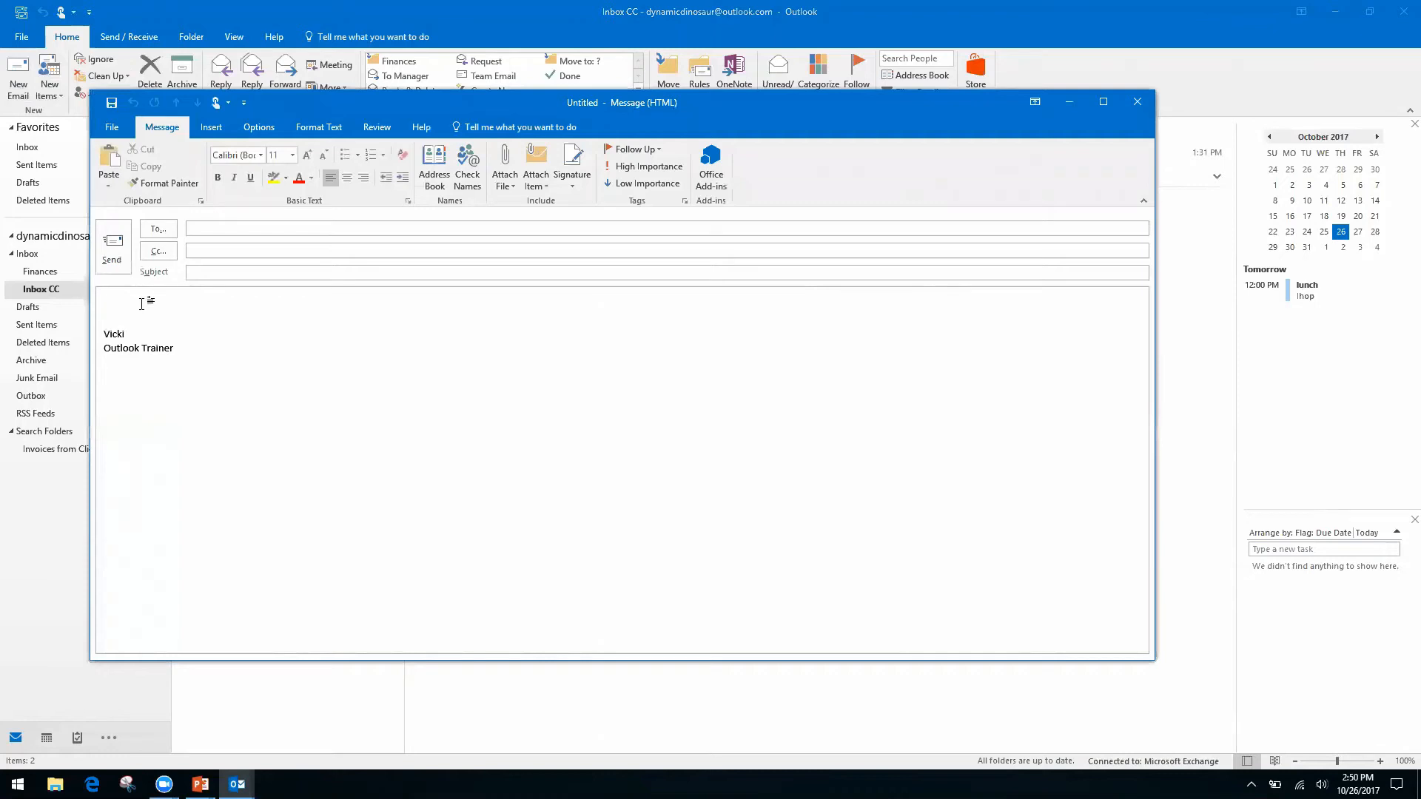
pyautogui.click(248, 273)
pyautogui.write('Monthly Report')
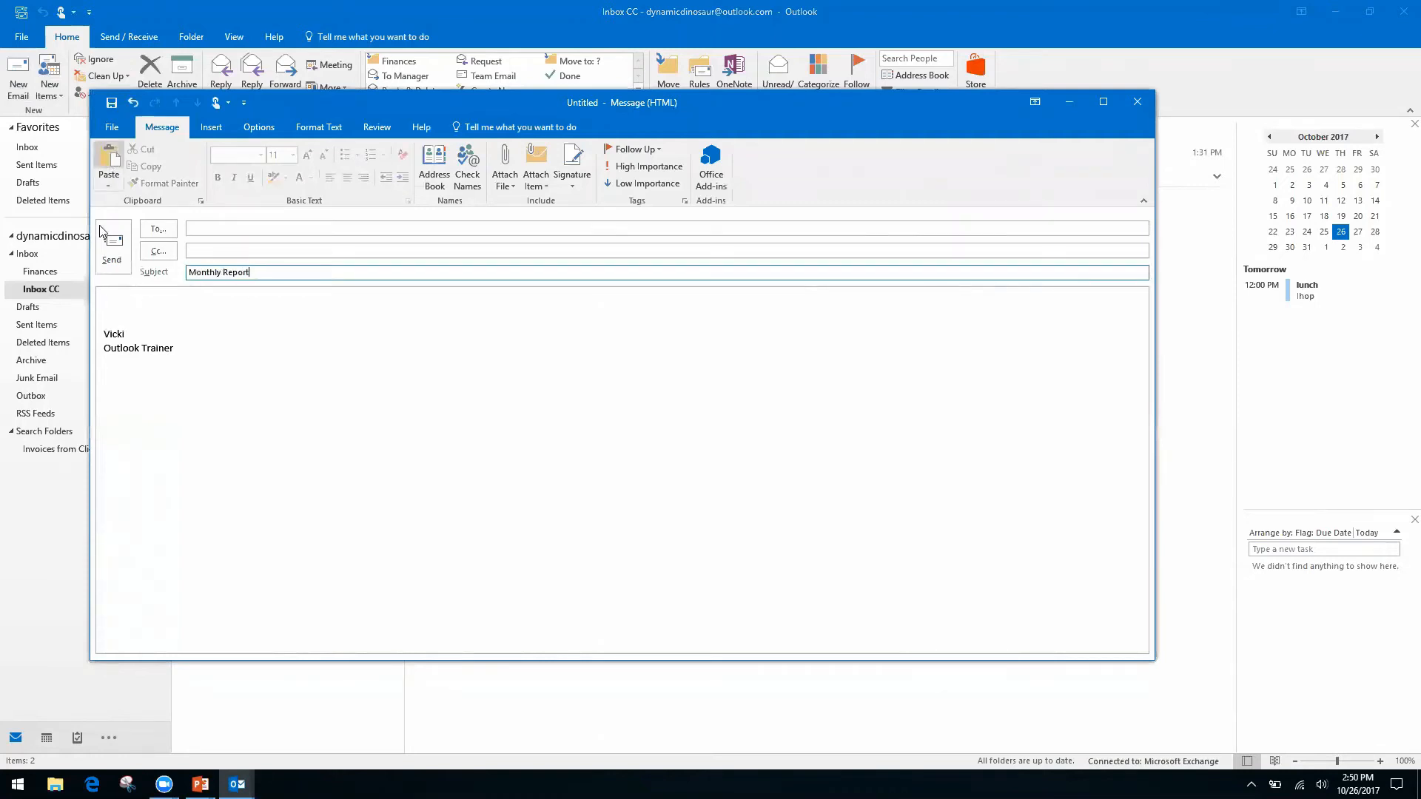
pyautogui.click(140, 301)
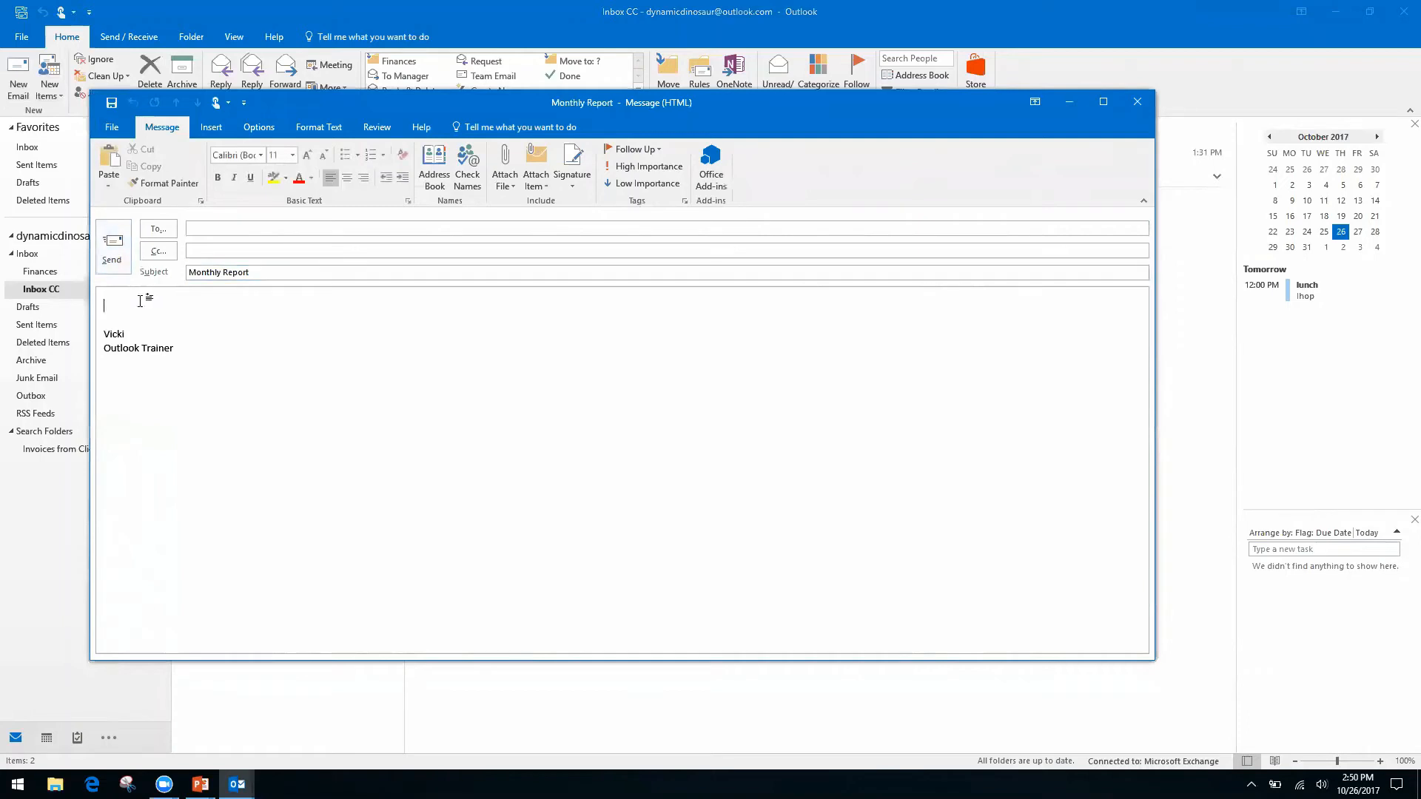
pyautogui.write('Month ')
pyautogui.write('Date')
pyautogui.press('Return')
pyautogui.press('Return')
pyautogui.write('Information')
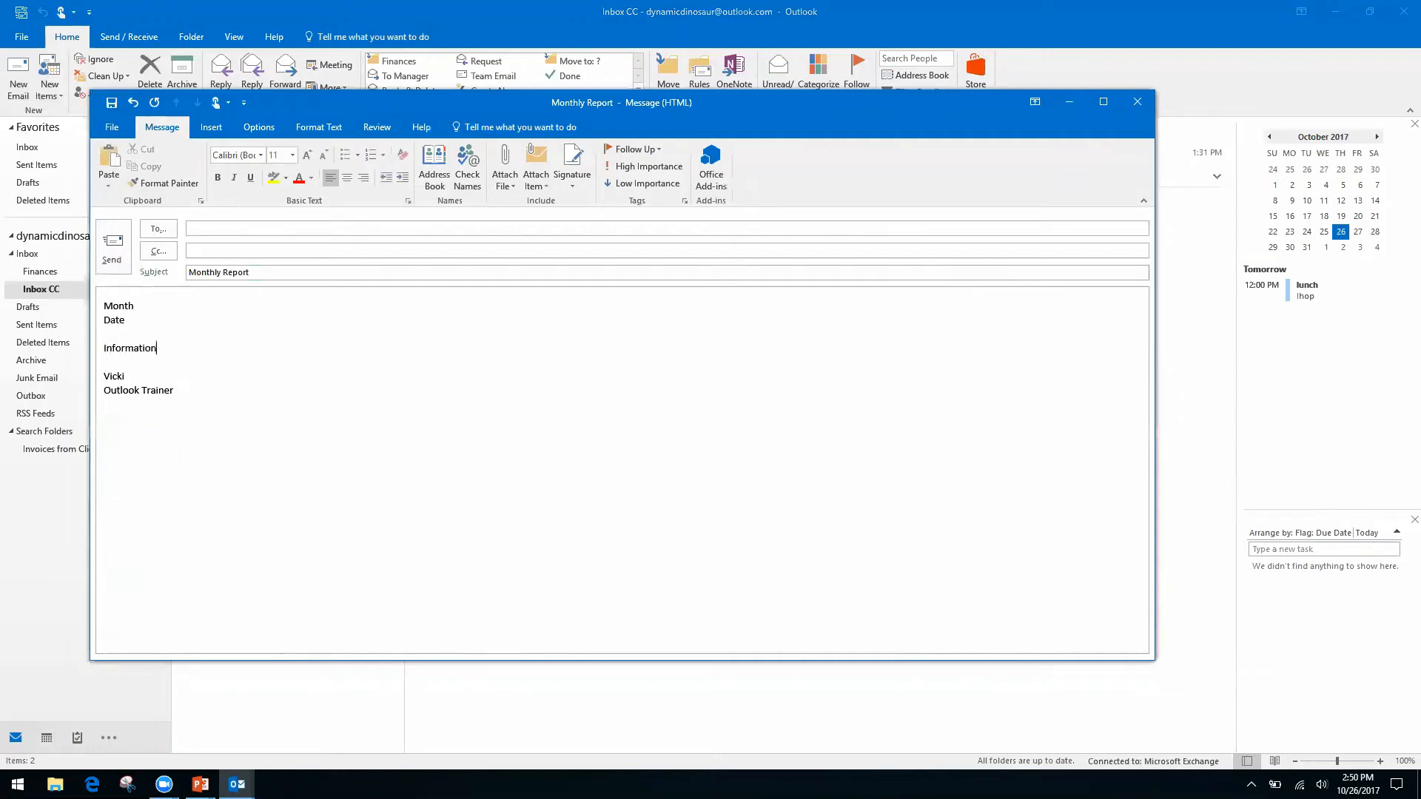
pyautogui.write(', see spreadsheet')
pyautogui.click(109, 128)
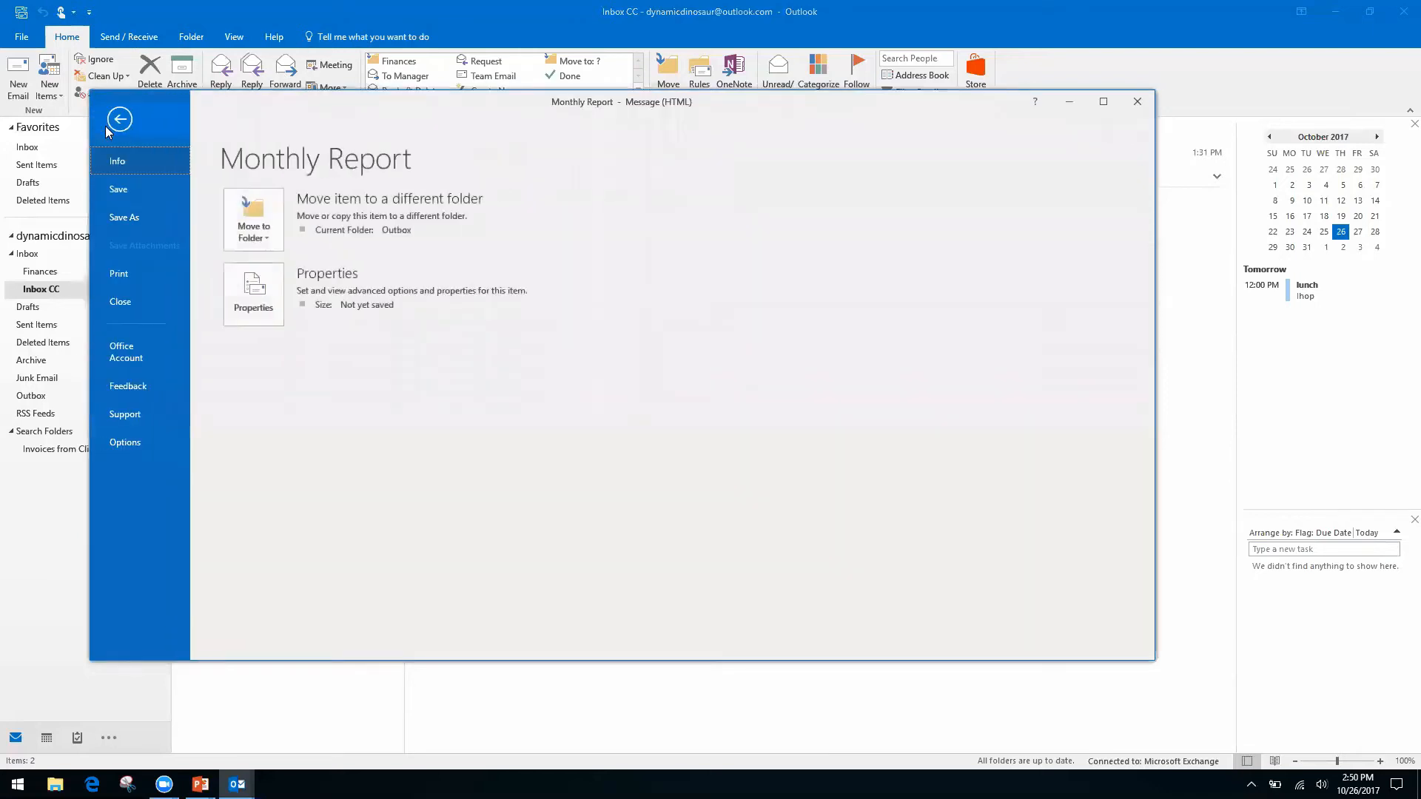
pyautogui.click(130, 215)
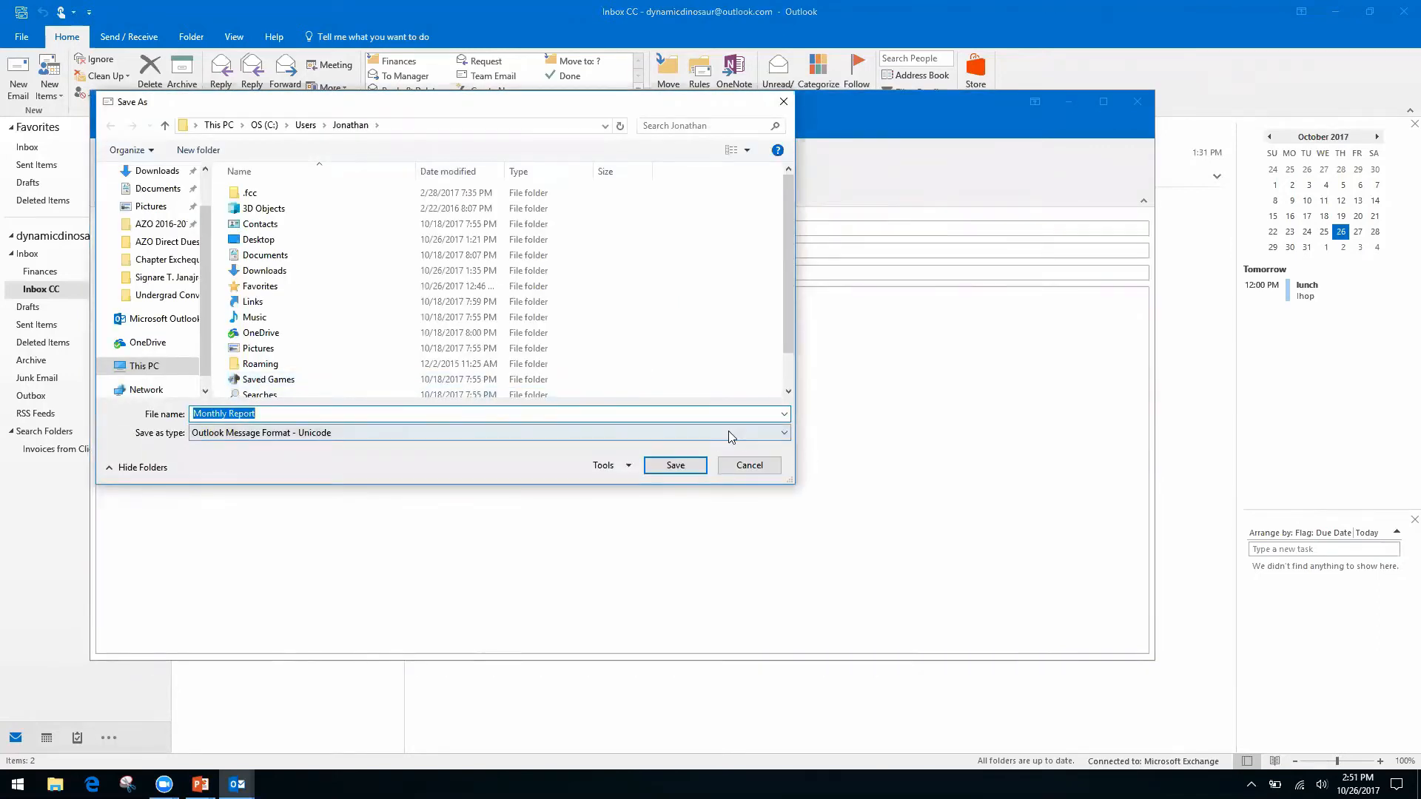
pyautogui.click(747, 433)
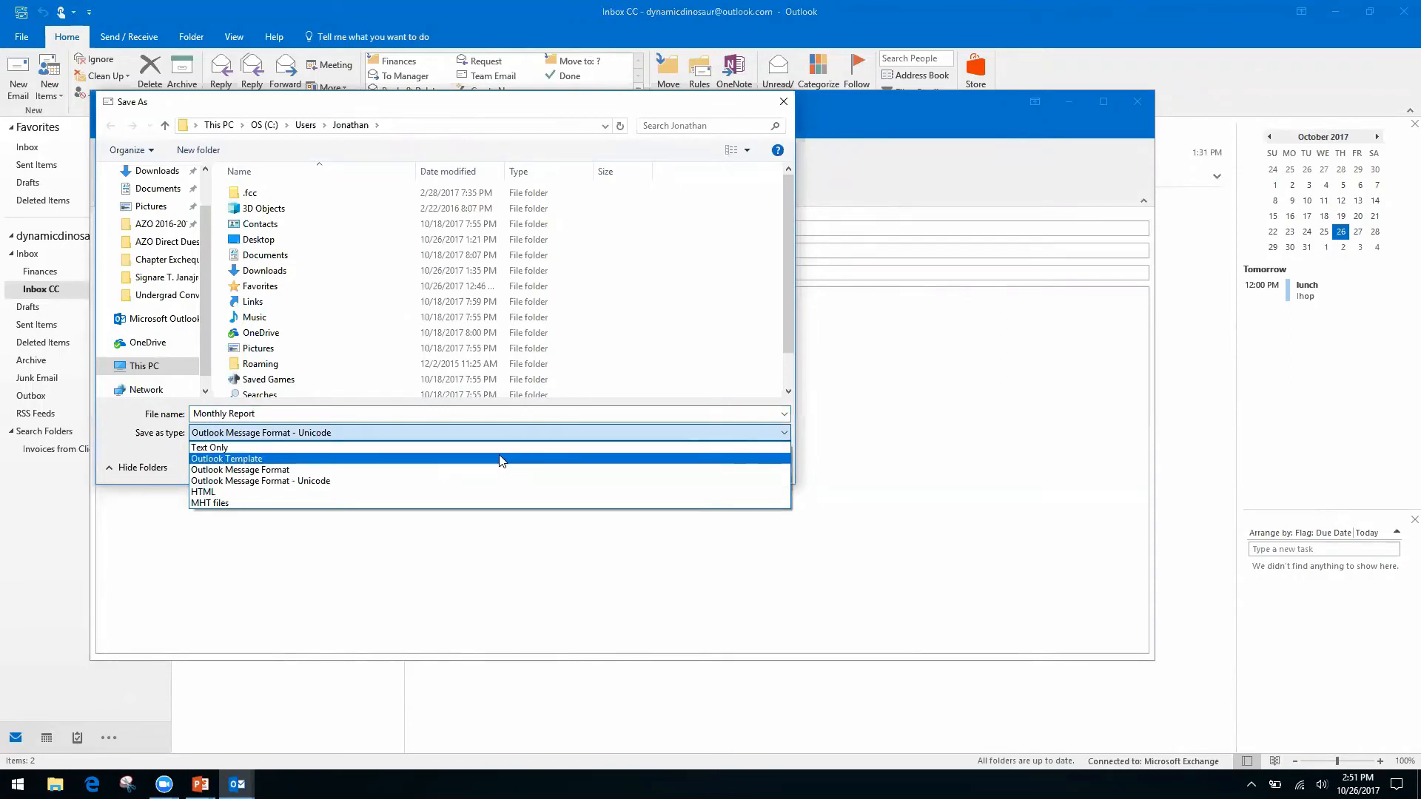
pyautogui.click(238, 491)
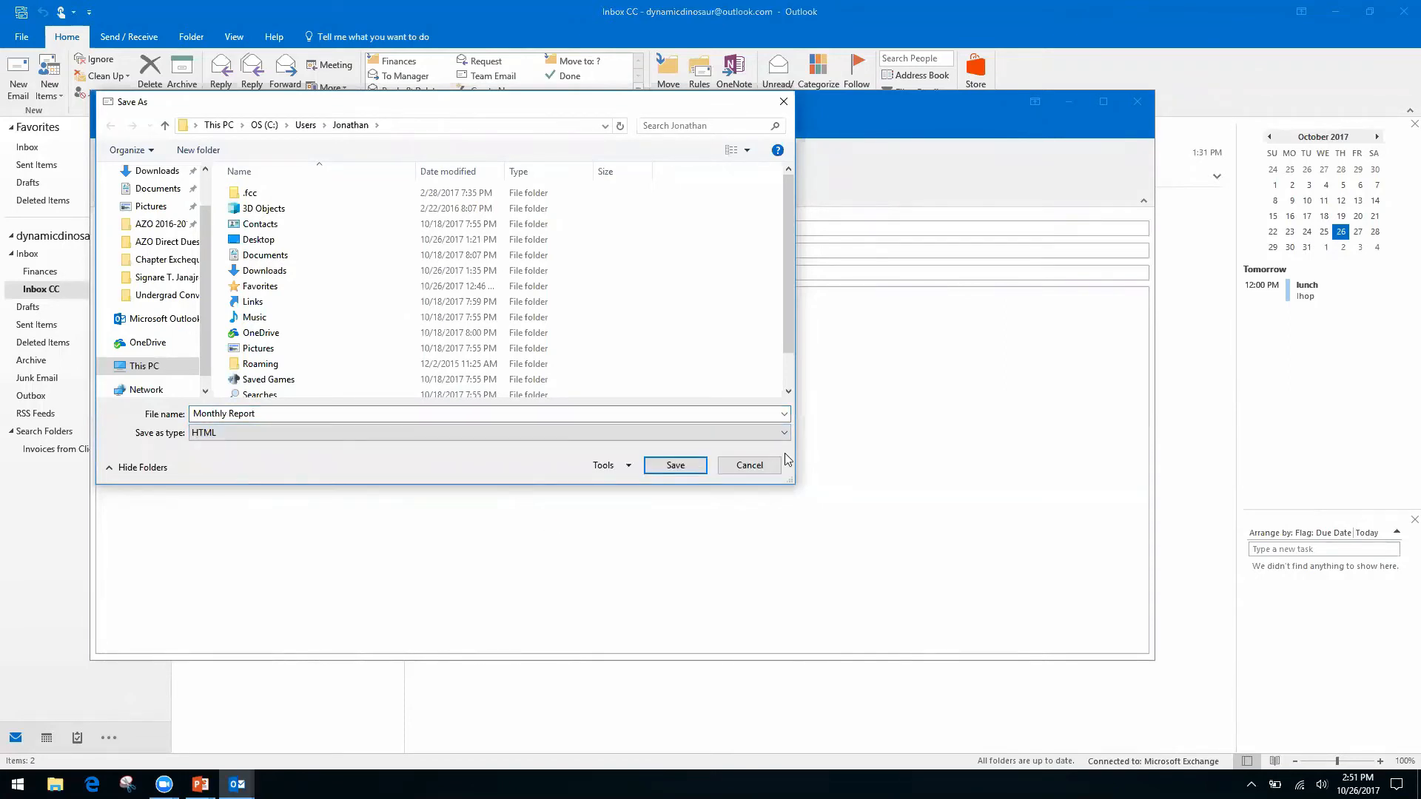
pyautogui.click(749, 466)
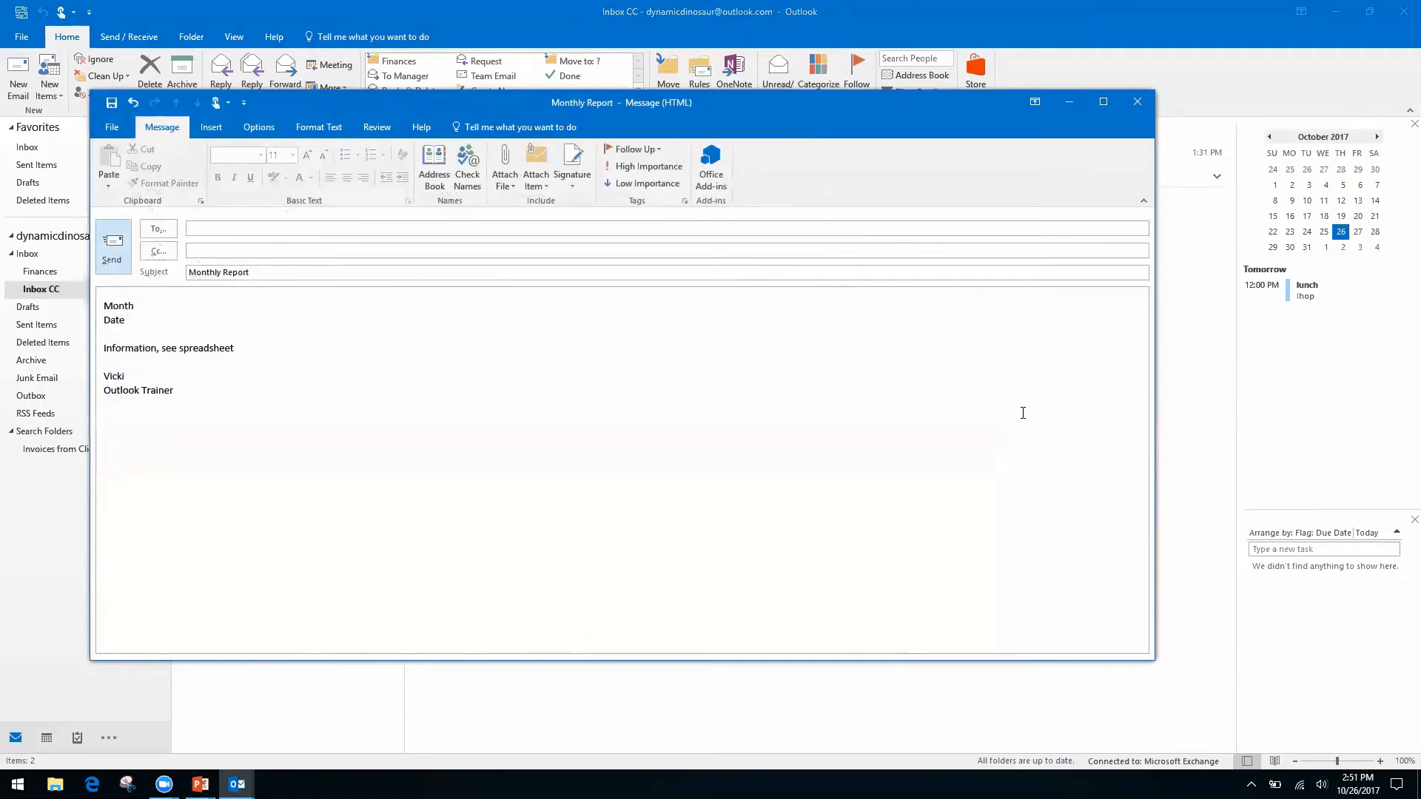
# Close the Monthly Report draft, discarding it without saving changes.
pyautogui.click(1137, 102)
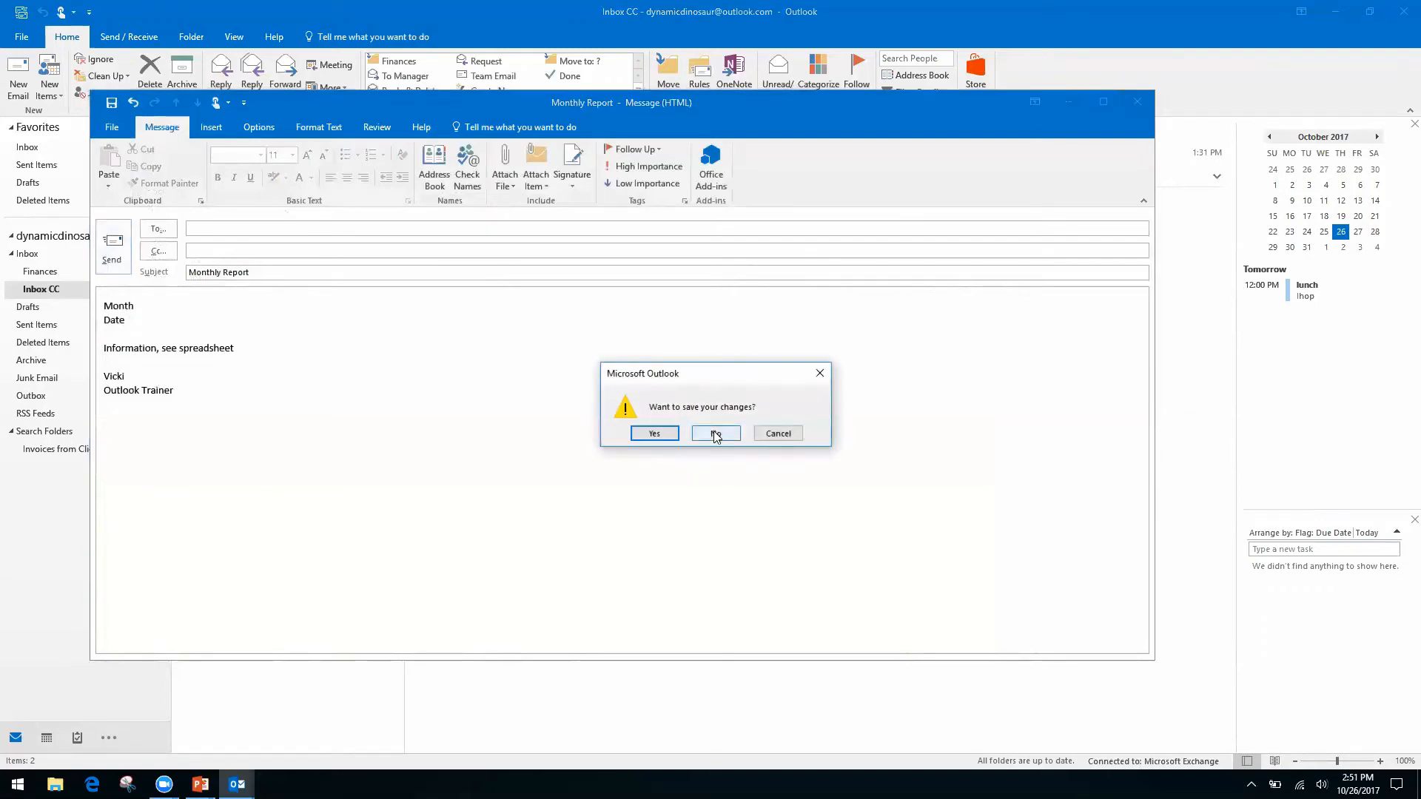
pyautogui.click(715, 434)
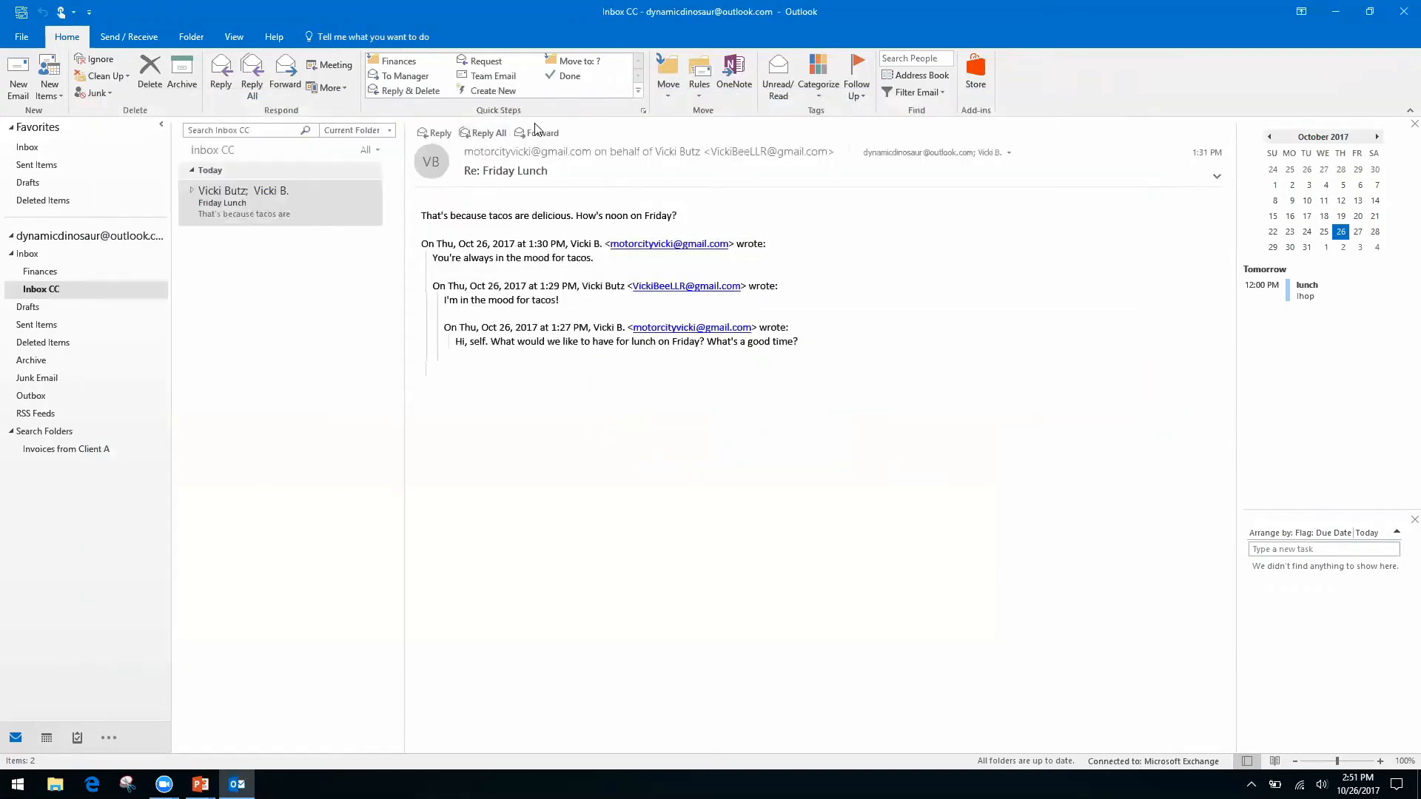